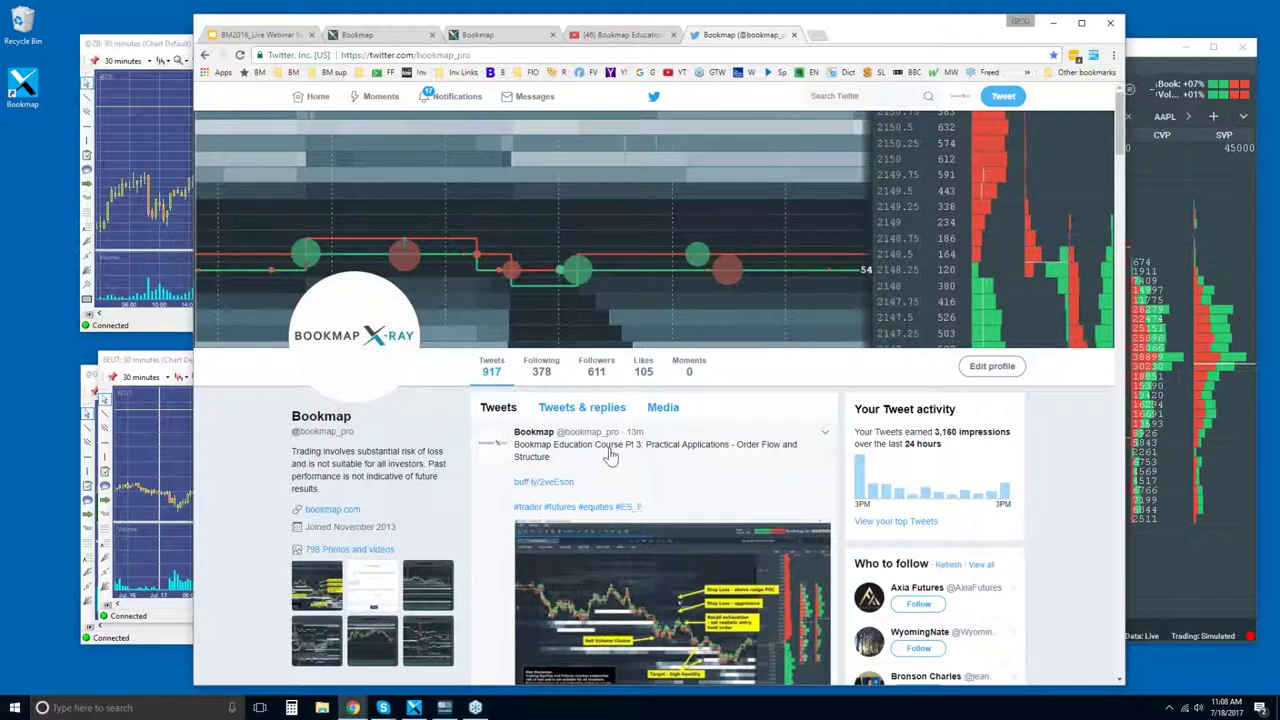
# View the annotated chart image from the Bookmap Education Course Pt 3 tweet in a separate tab, then close the image.
pyautogui.click(620, 590)
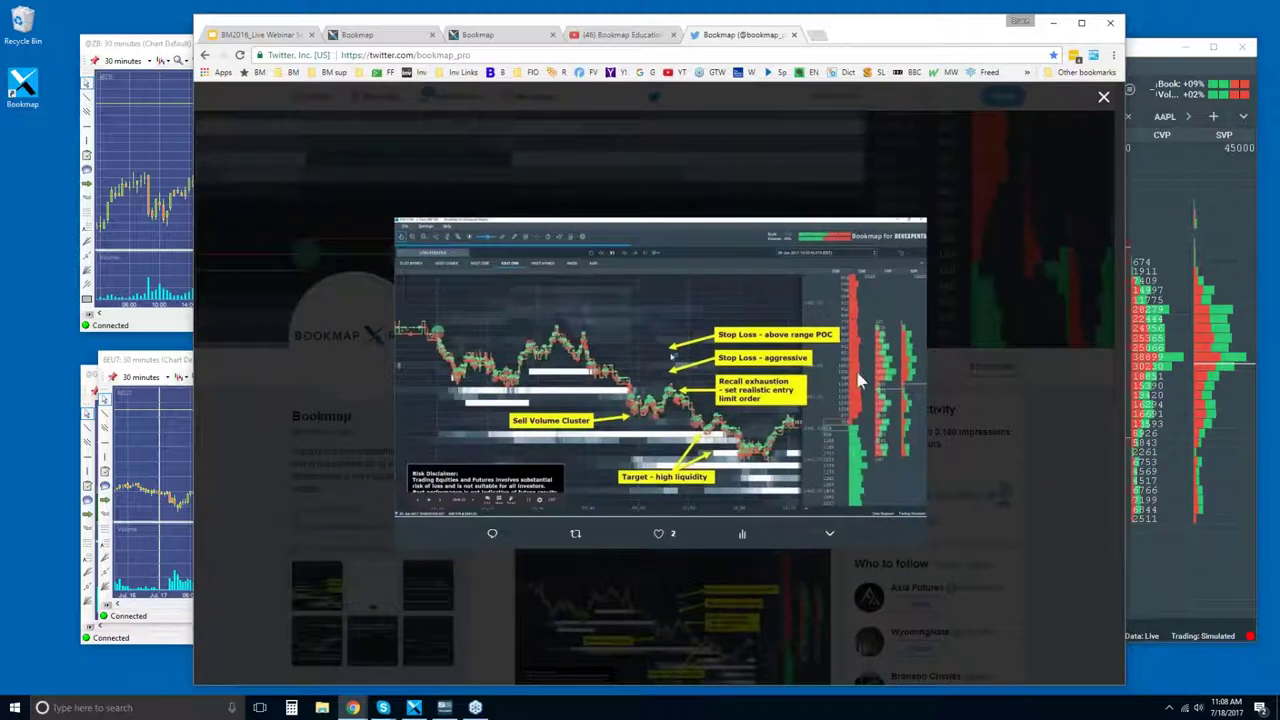
pyautogui.rightClick(650, 342)
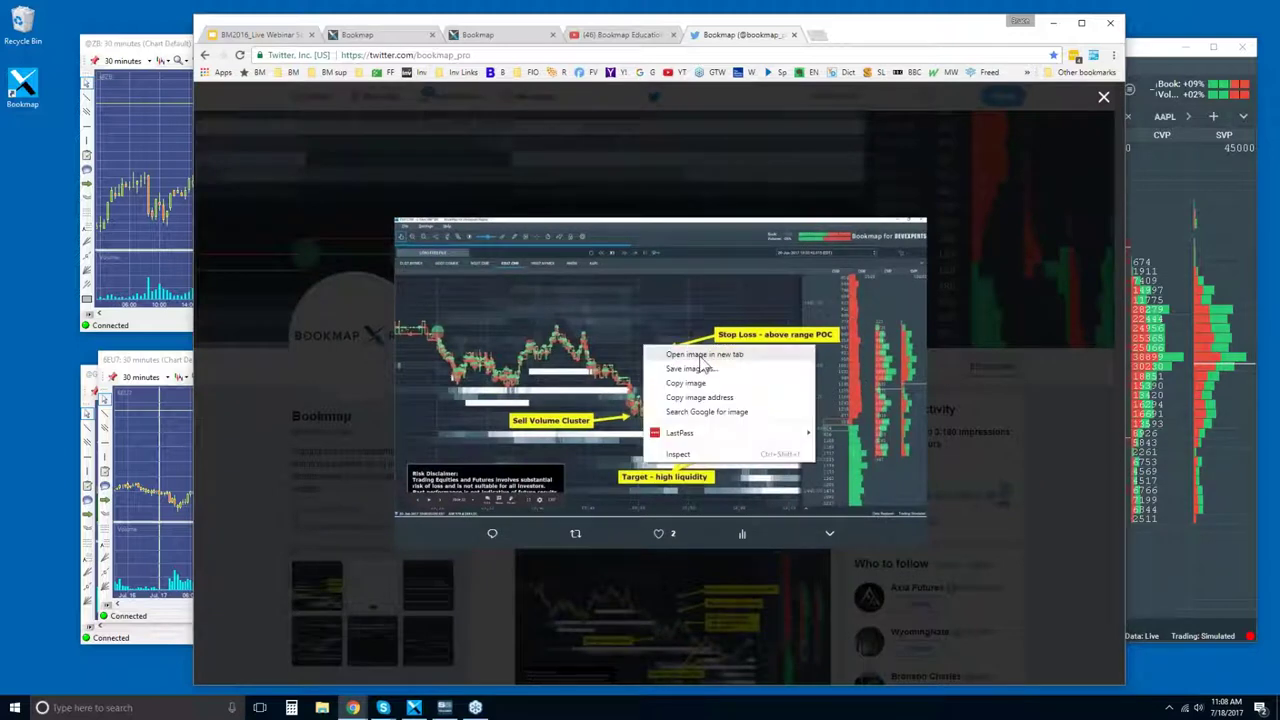
pyautogui.click(700, 354)
pyautogui.click(868, 34)
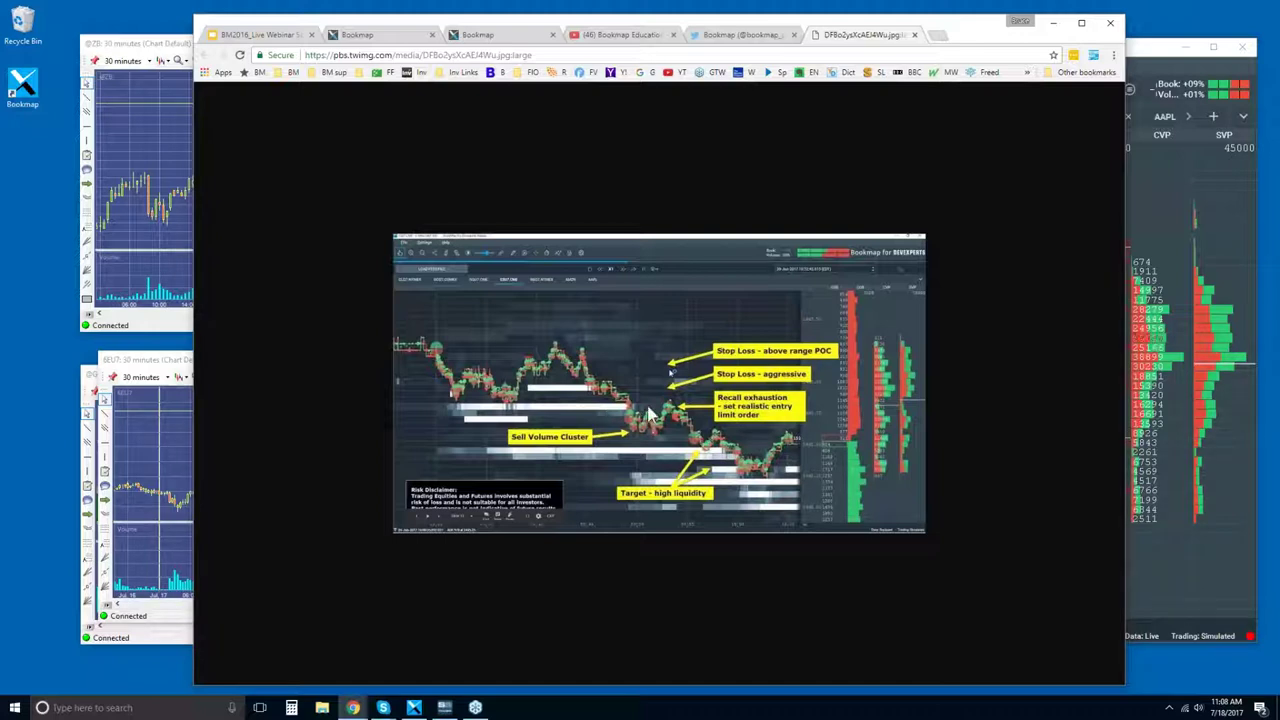
pyautogui.click(914, 35)
pyautogui.click(1103, 97)
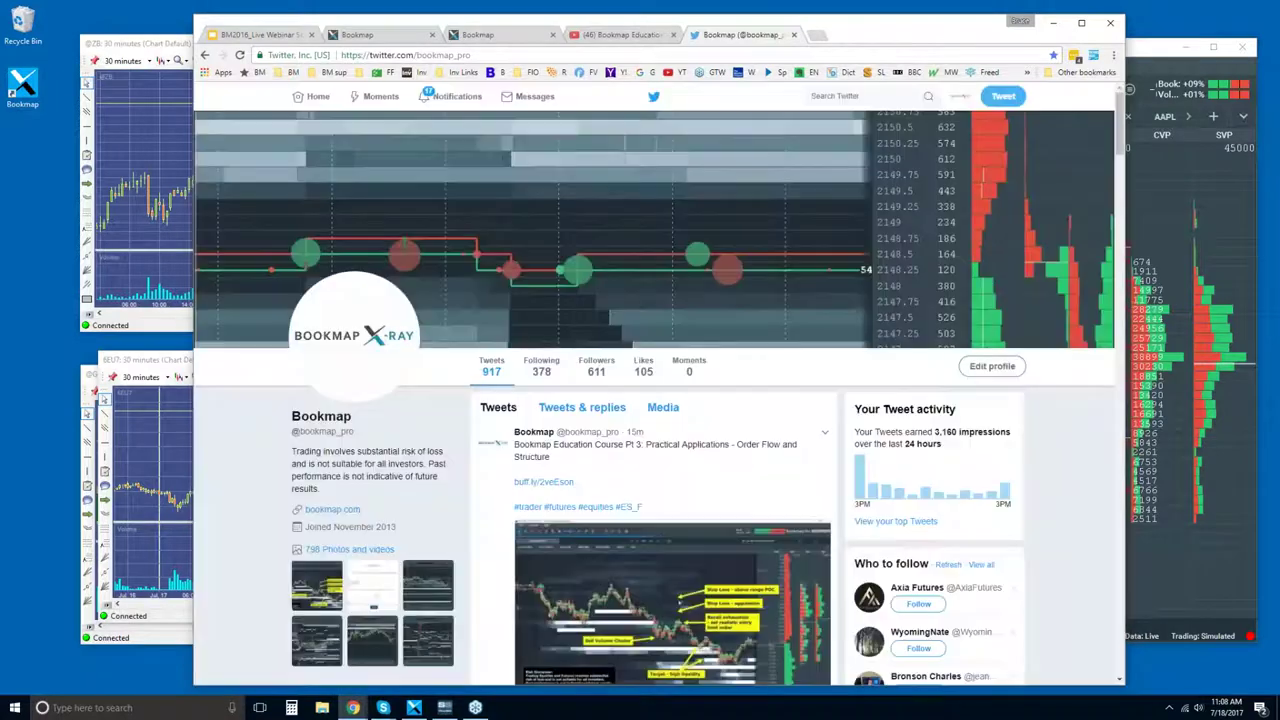
# Switch from the browser to the Bookmap window and maximize it.
pyautogui.moveTo(868, 30); pyautogui.dragTo(868, 26)
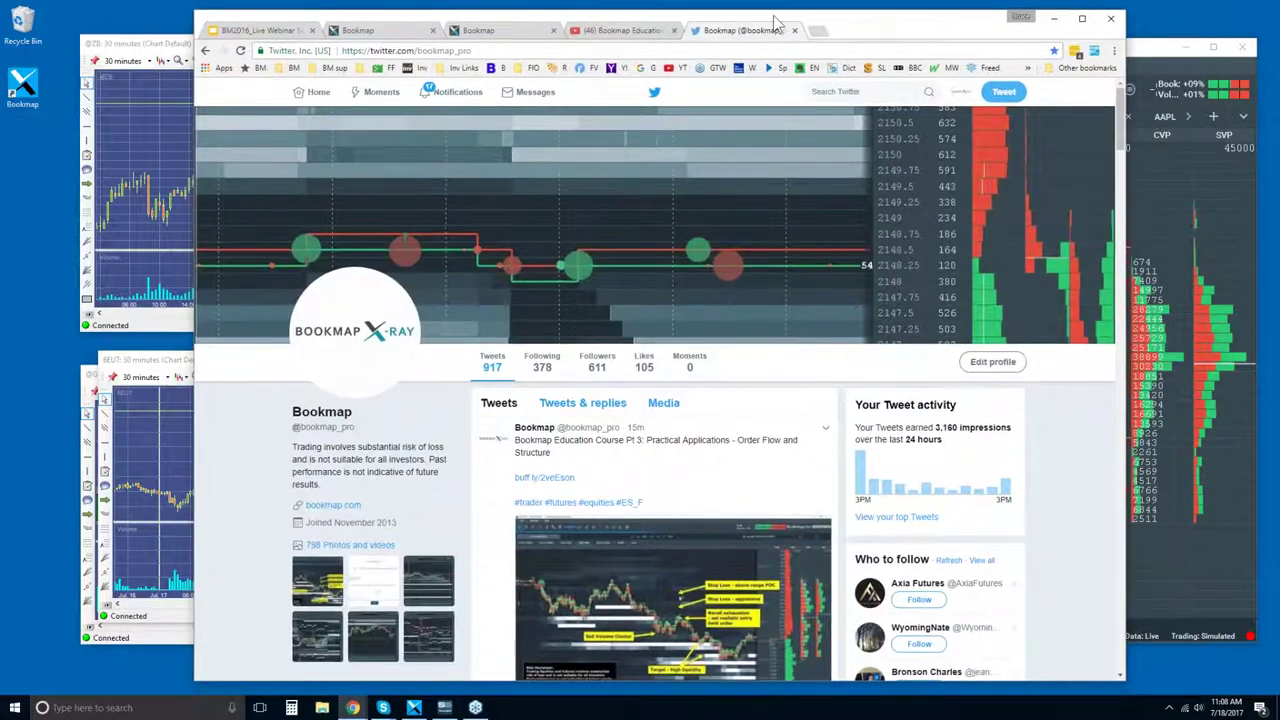
pyautogui.click(1132, 48)
pyautogui.doubleClick(1083, 52)
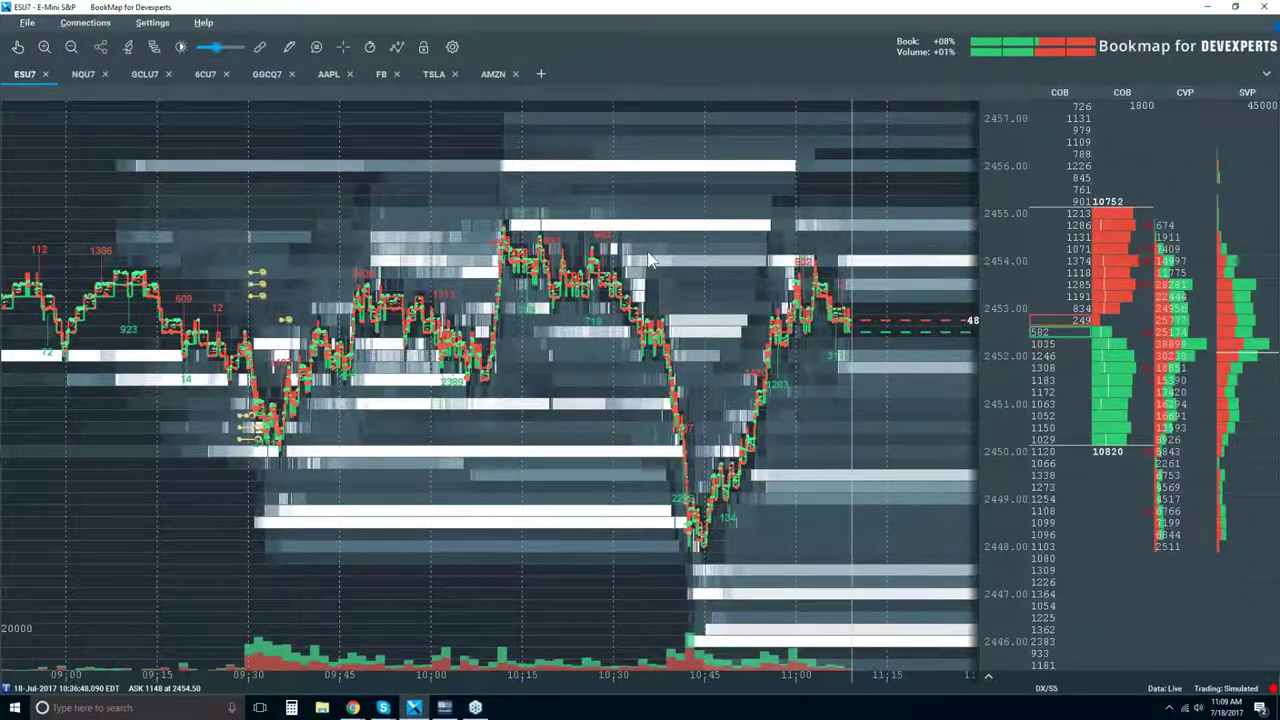
# Turn on candlestick bars and turn off volume dots on the ESU7 chart, leaving volume bars on.
pyautogui.scroll(-2, 645, 259)
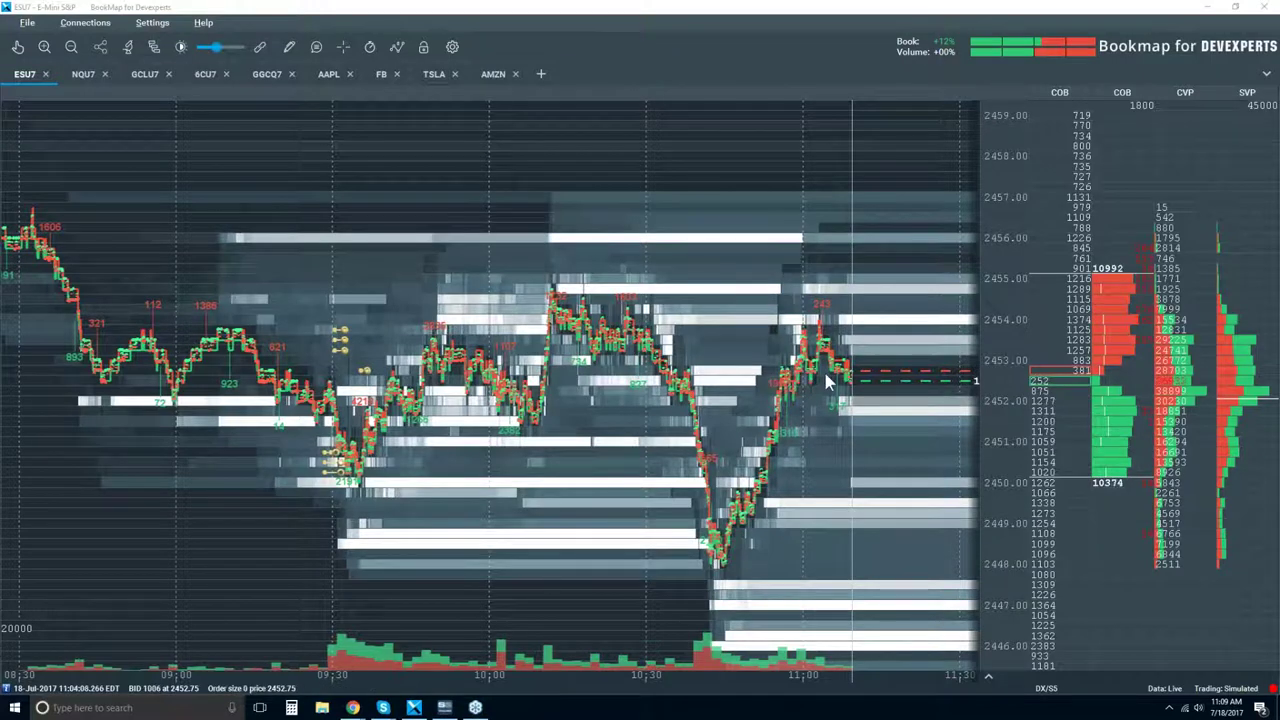
pyautogui.click(397, 47)
pyautogui.click(402, 101)
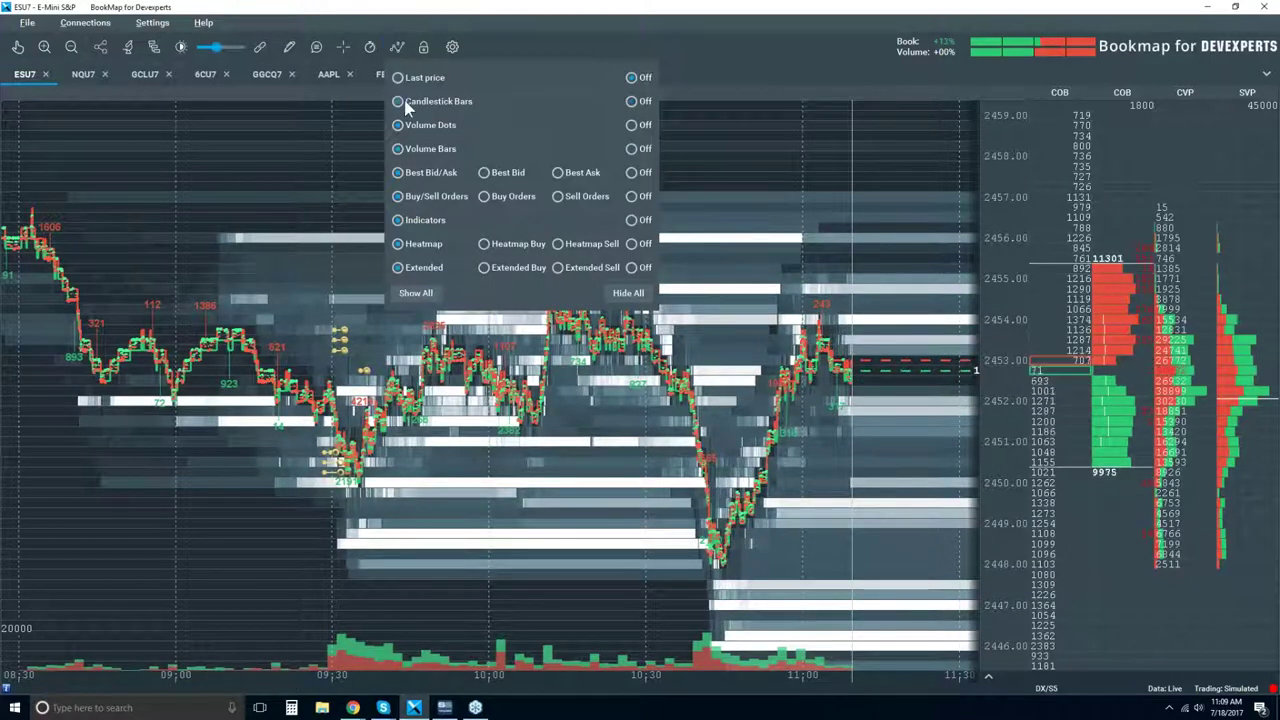
pyautogui.click(632, 126)
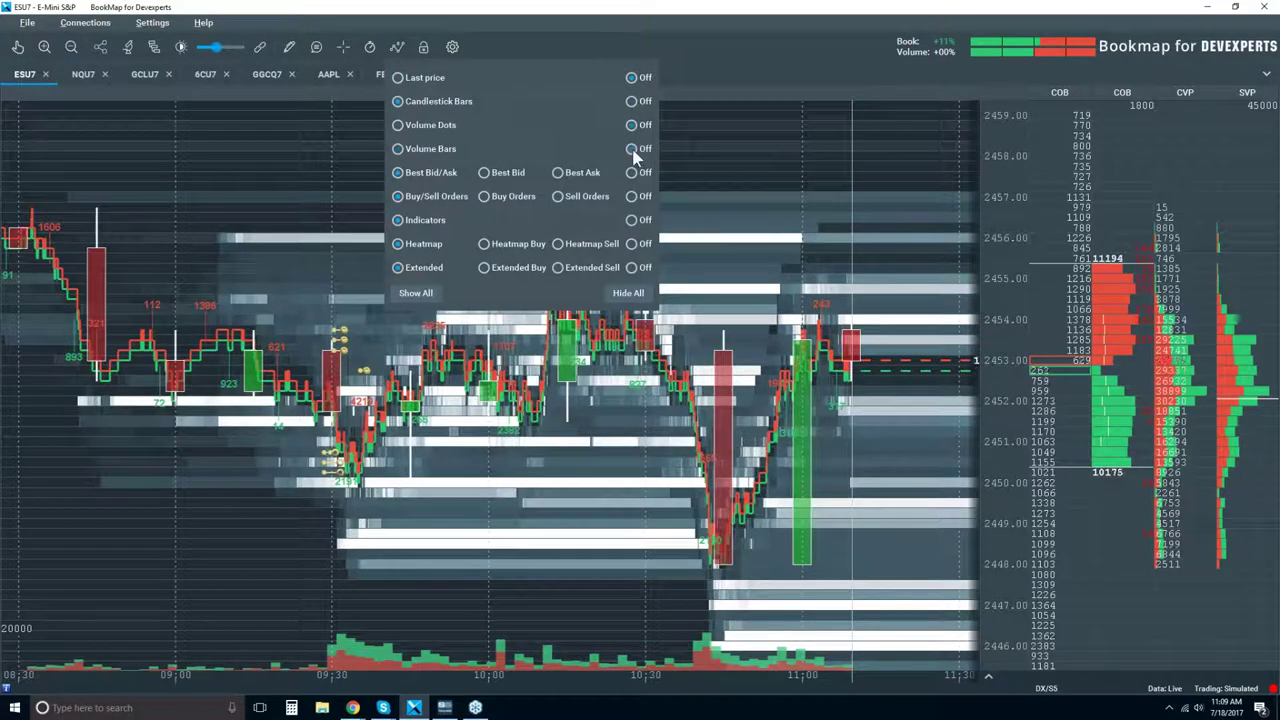
pyautogui.click(633, 149)
pyautogui.click(430, 150)
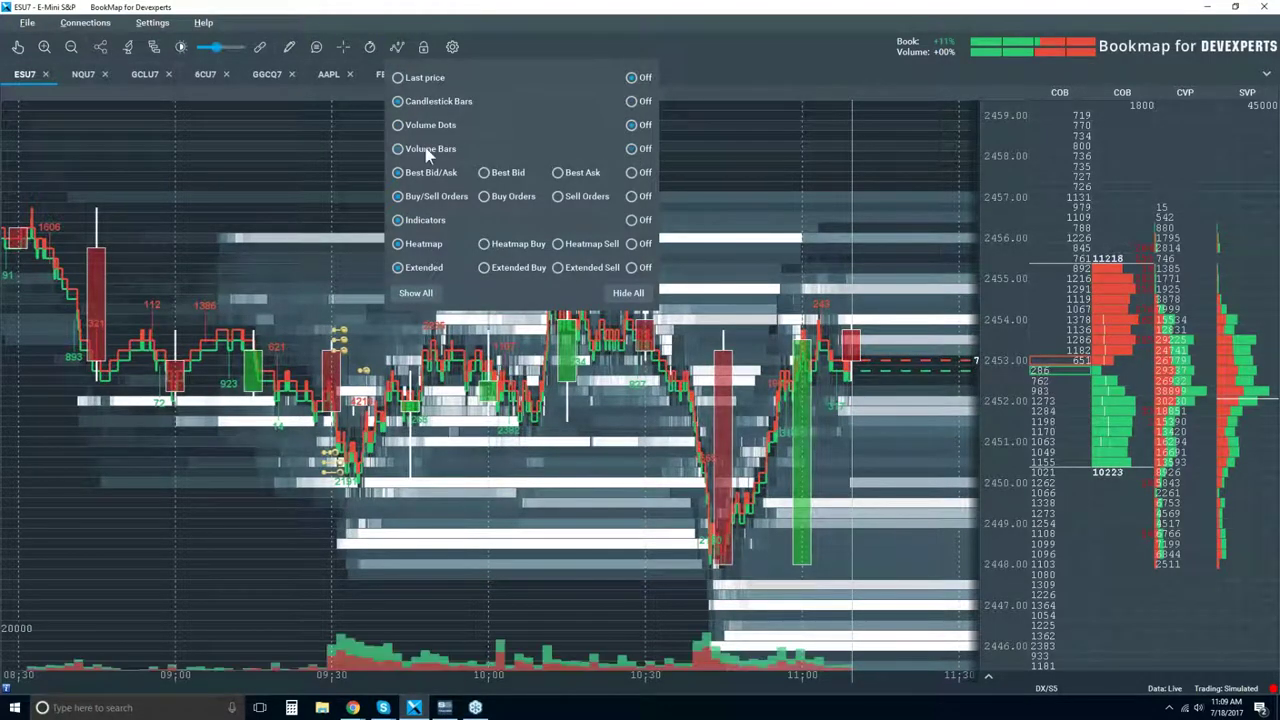
# Turn off the Best Bid/Ask, Indicators, Heatmap and Extended layers on the ESU7 chart.
pyautogui.click(632, 172)
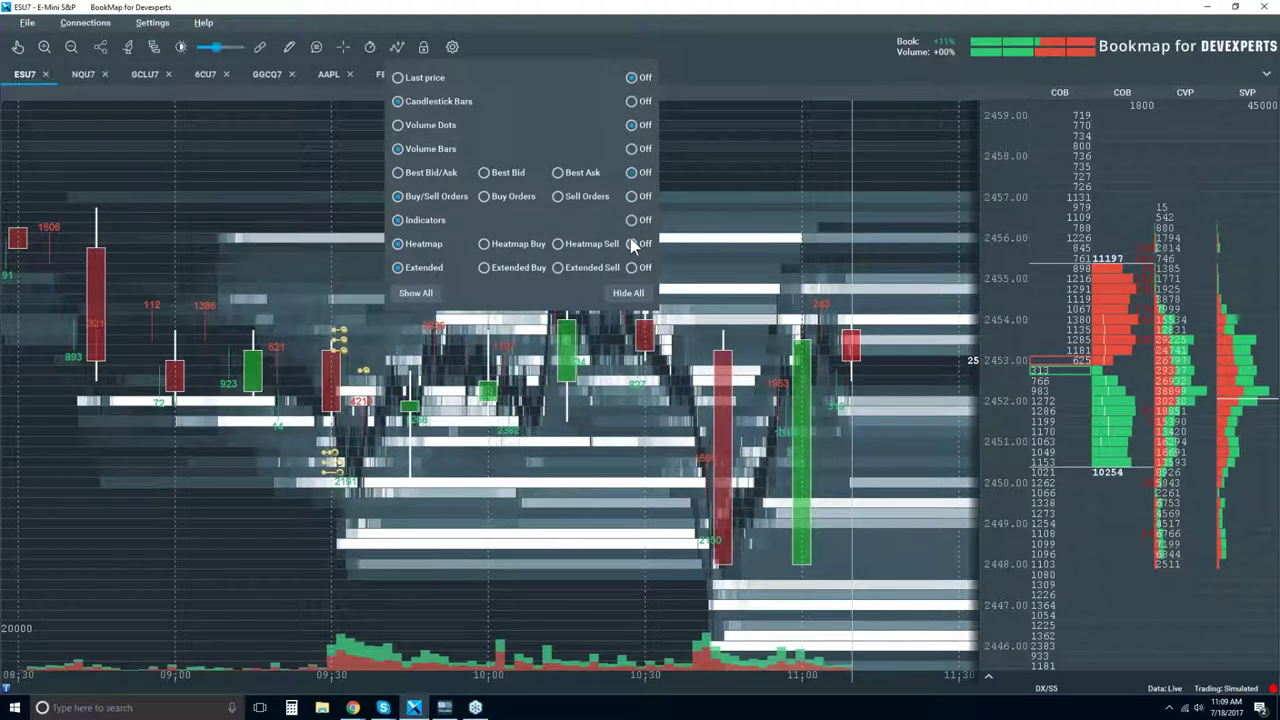
pyautogui.click(631, 220)
pyautogui.click(632, 243)
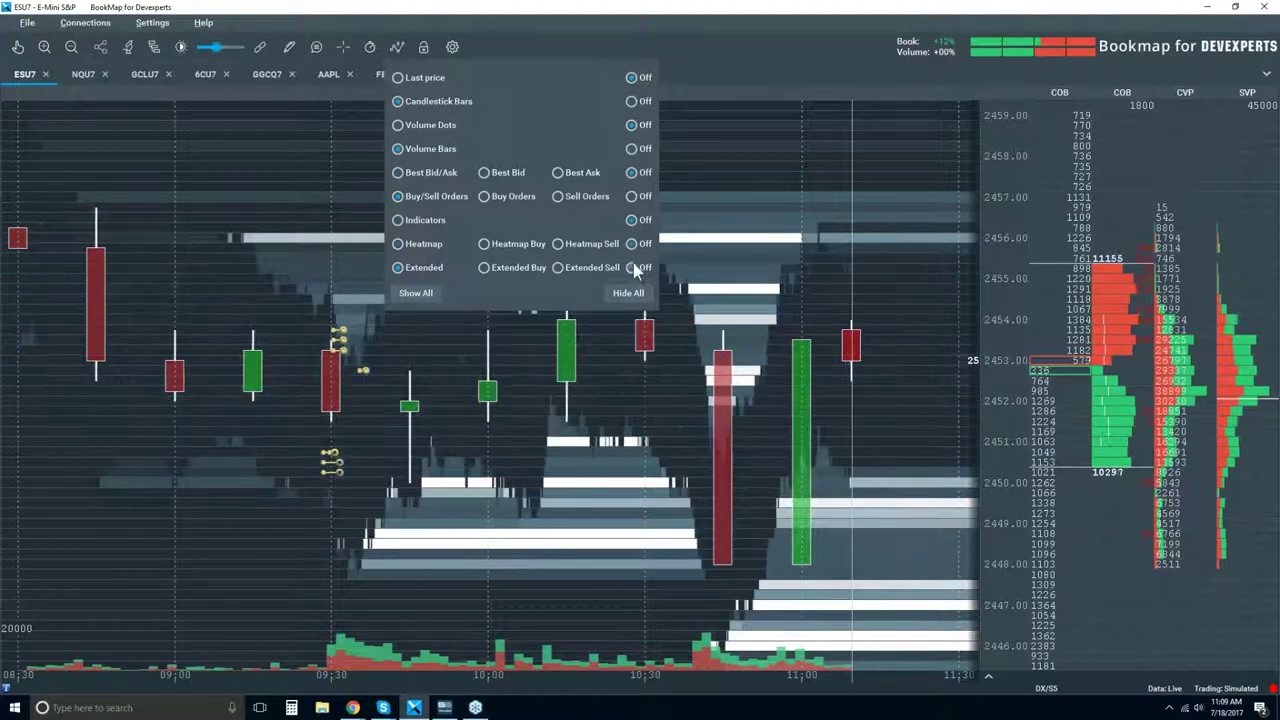
pyautogui.click(632, 267)
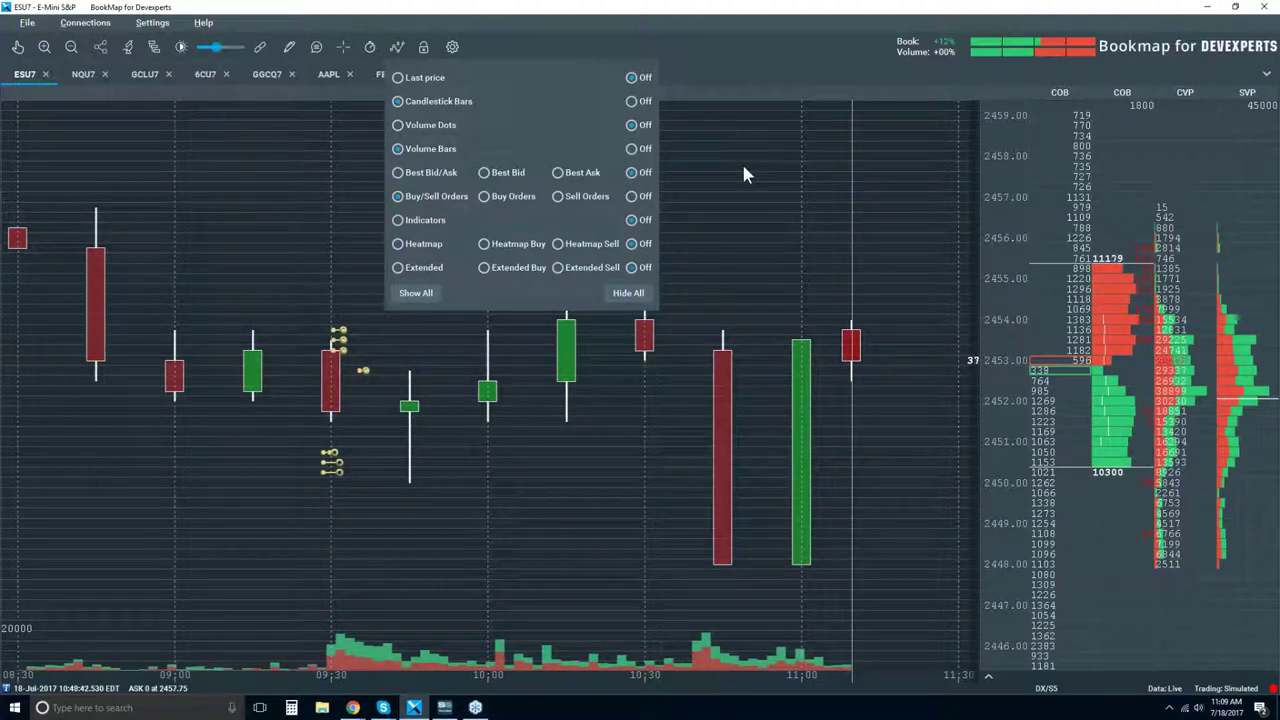
# Deselect all order types in the ESU7 chart's orders display configuration.
pyautogui.click(452, 47)
pyautogui.click(453, 48)
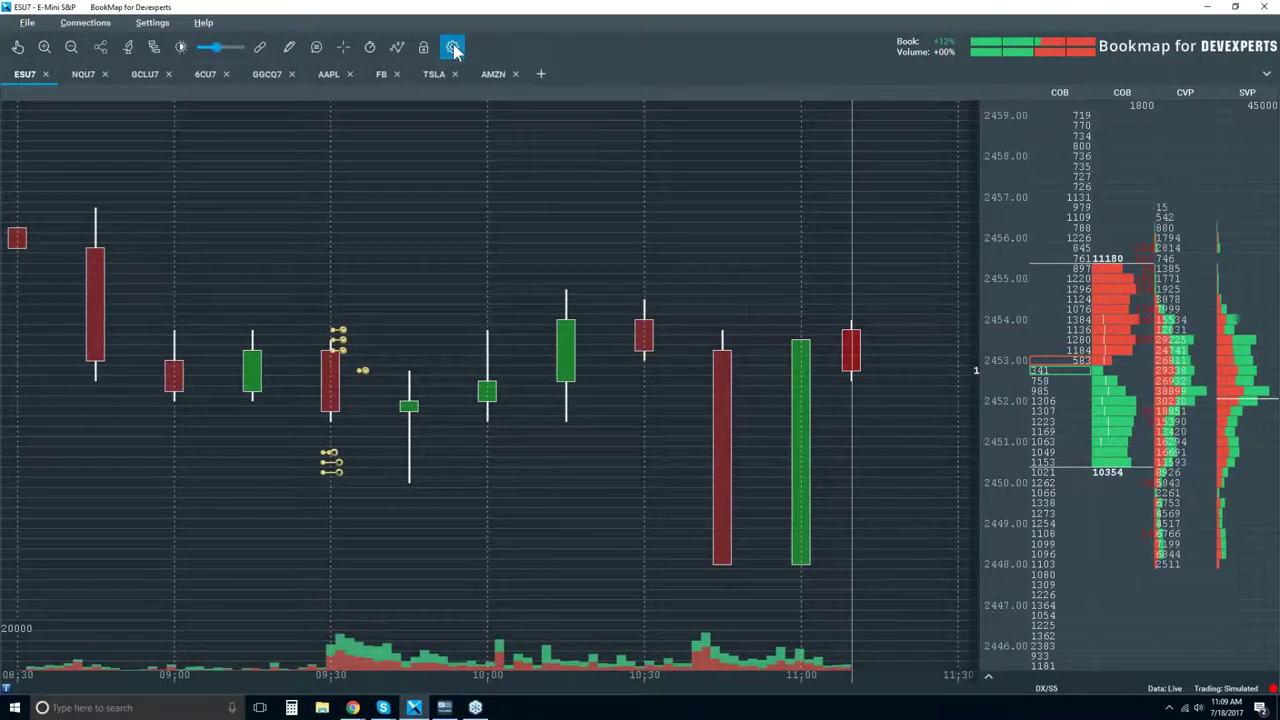
pyautogui.click(549, 223)
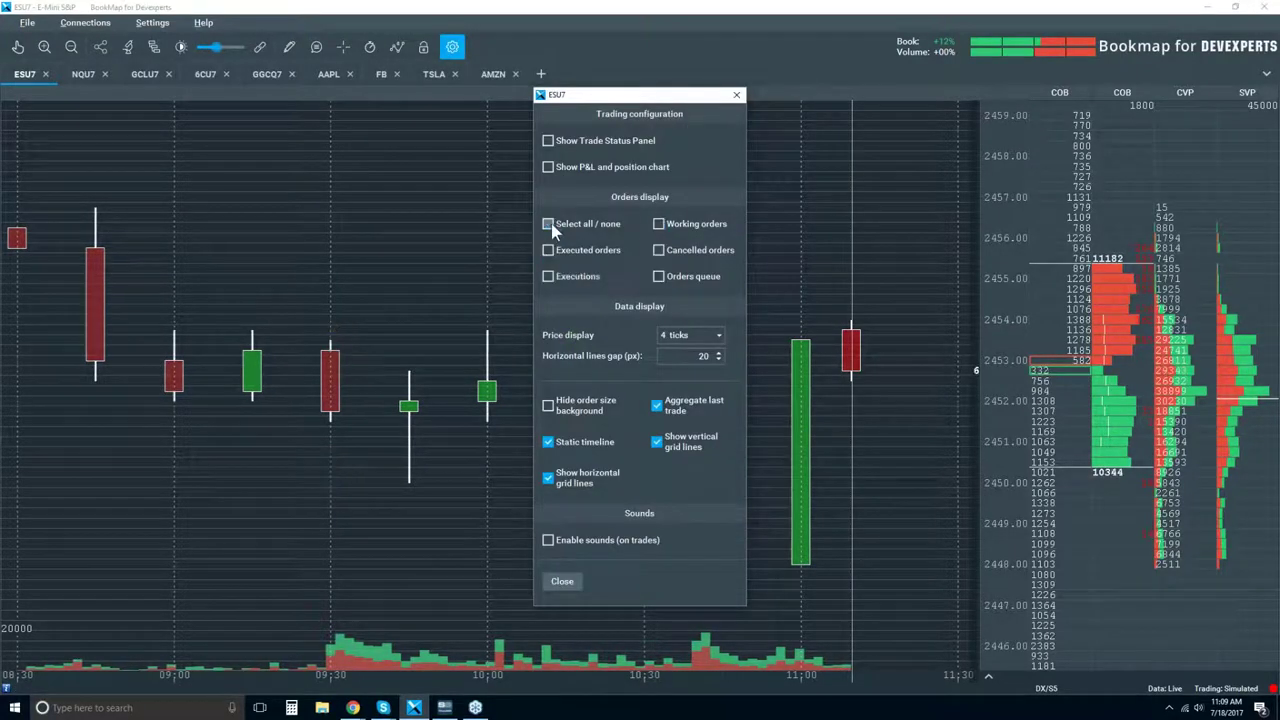
pyautogui.click(736, 95)
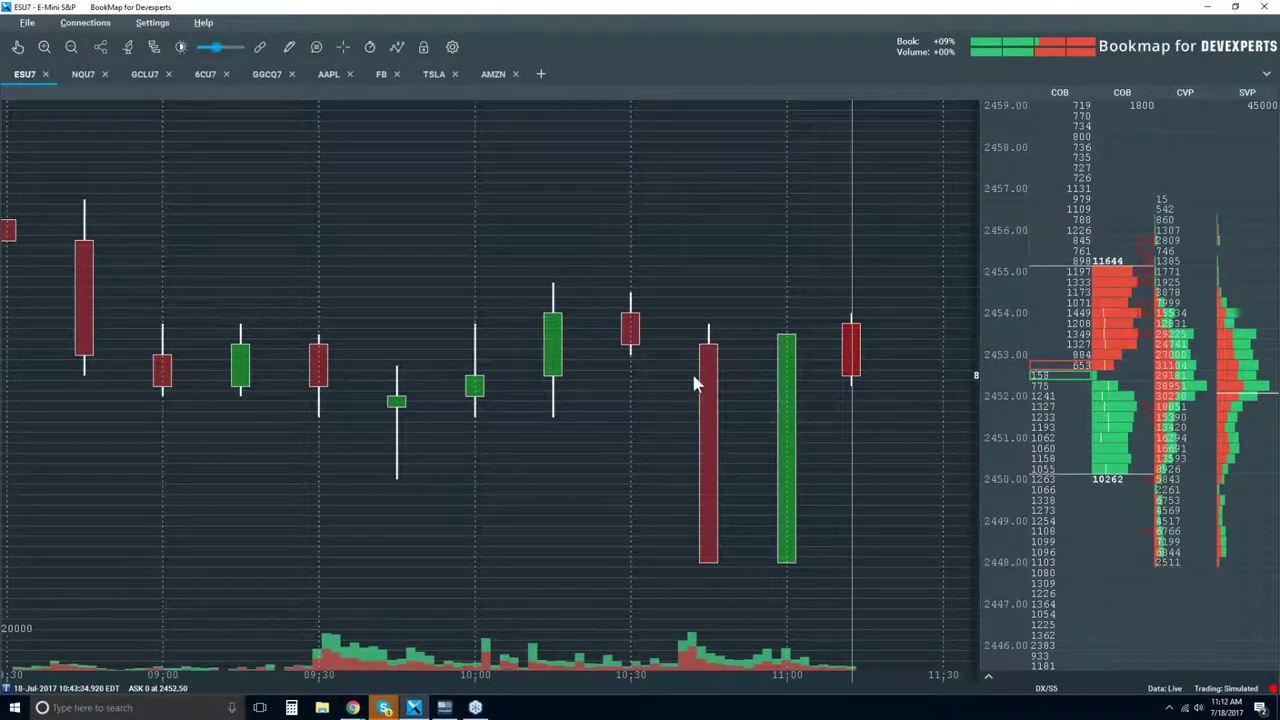
# Turn volume dots back on over the candlesticks.
pyautogui.click(397, 47)
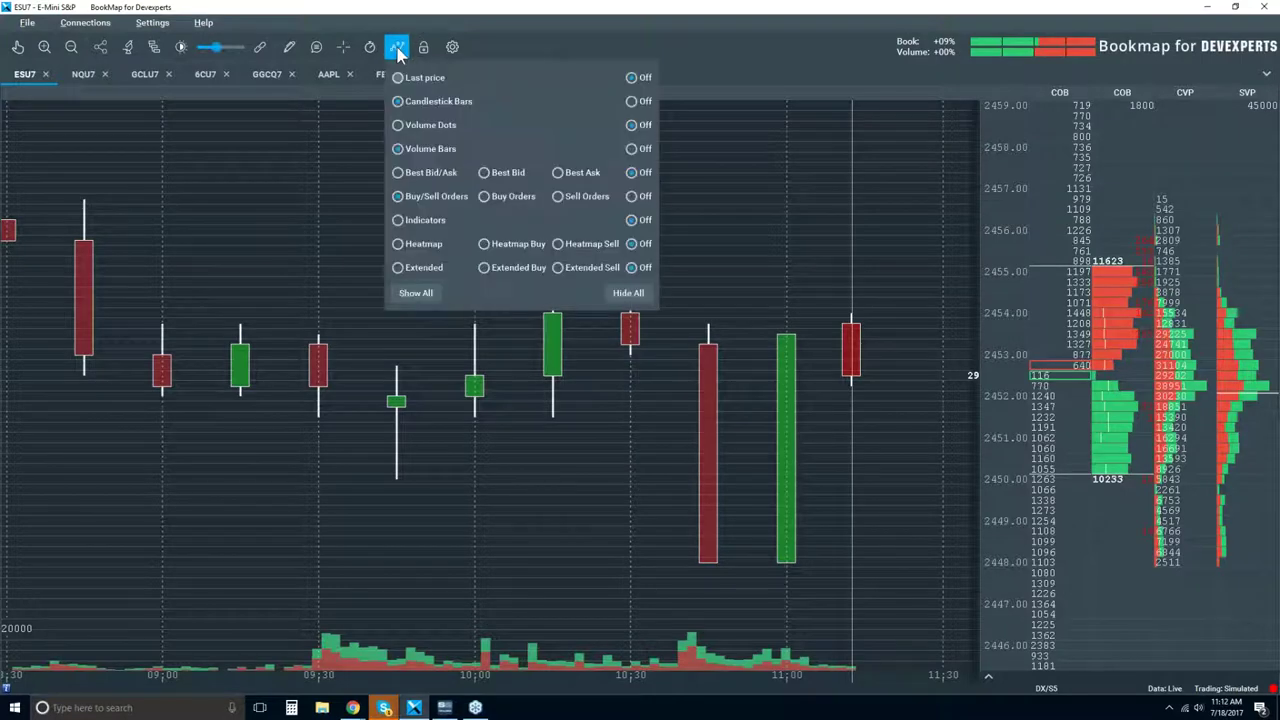
pyautogui.click(411, 124)
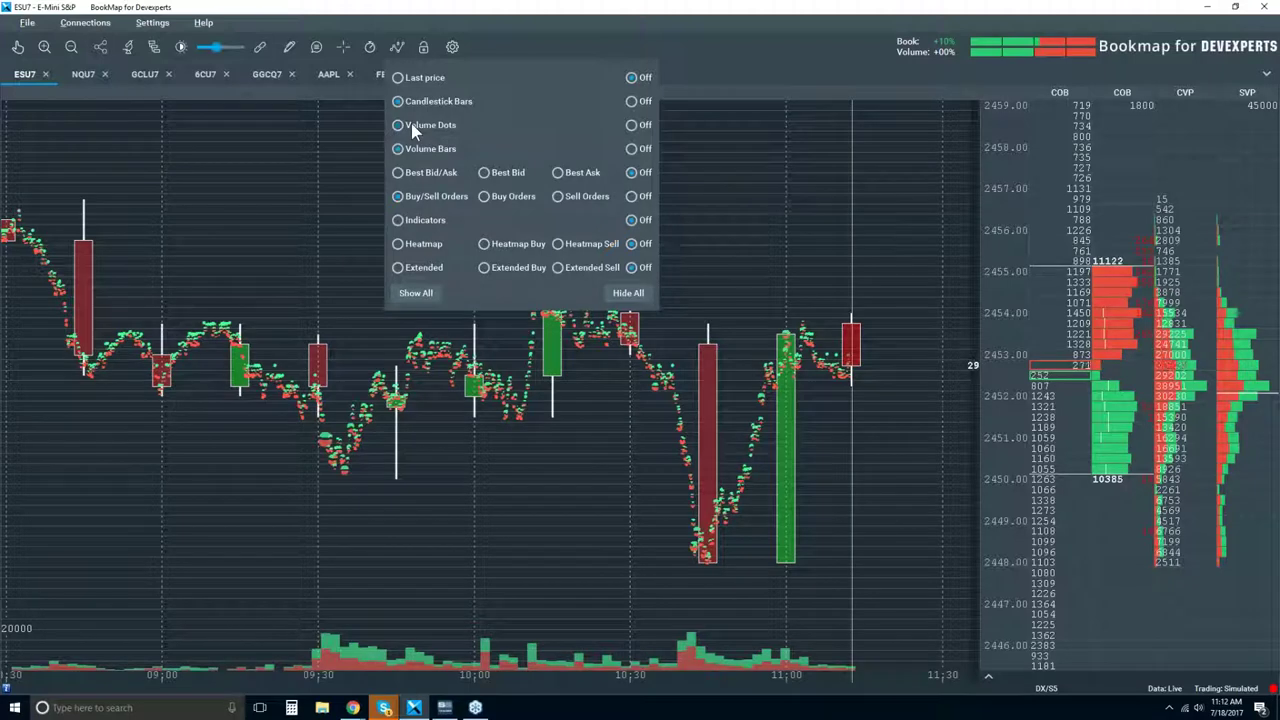
pyautogui.click(743, 196)
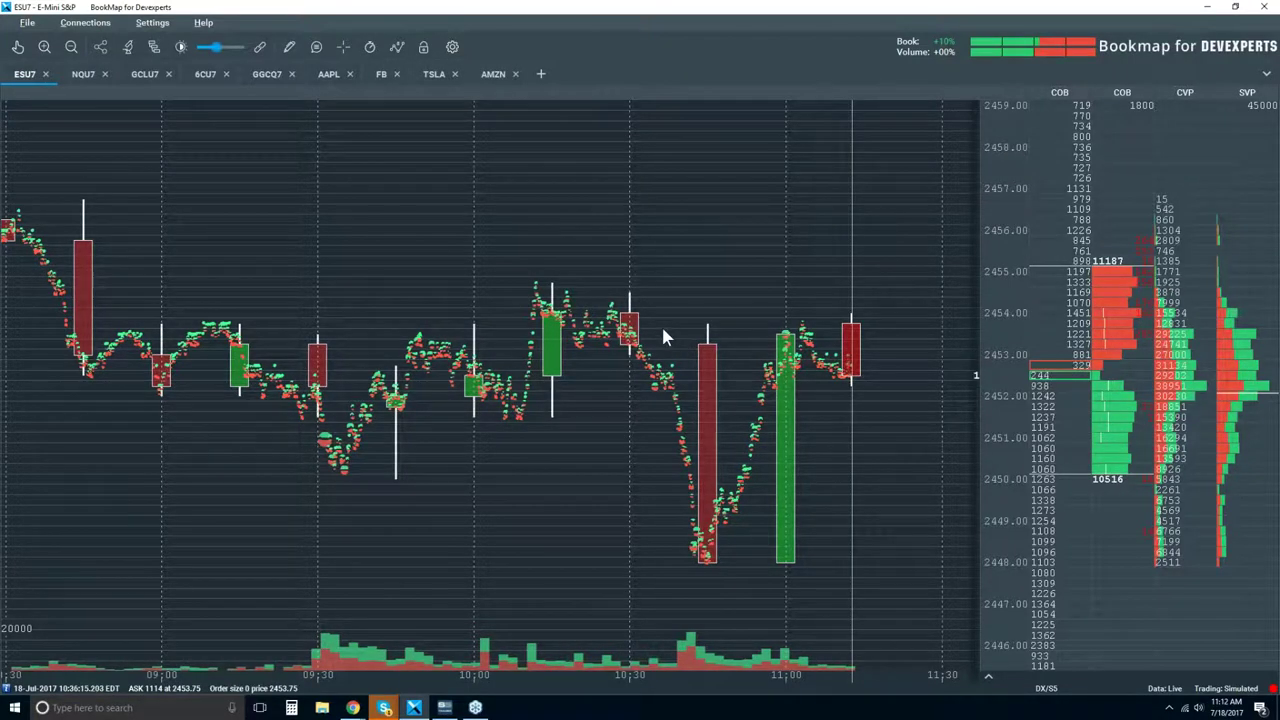
# Restore the default settings of the Volume Dots study for ESU7 and close the studies configuration.
pyautogui.click(127, 47)
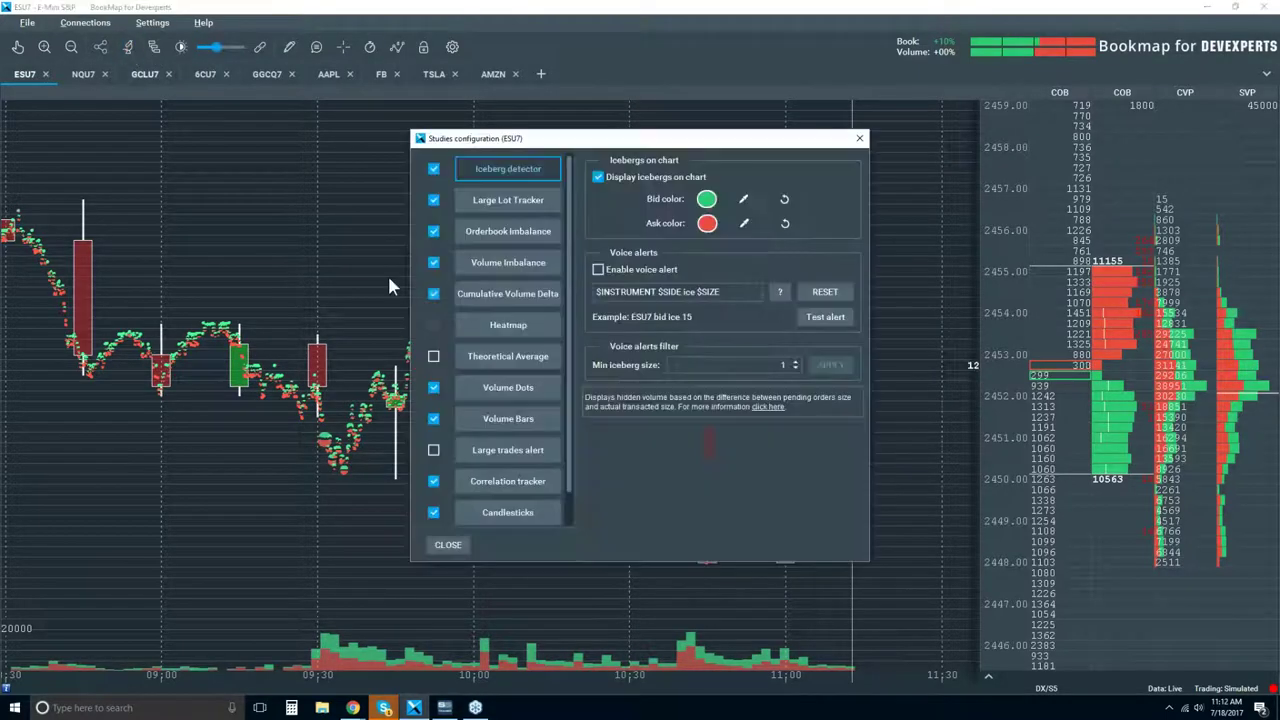
pyautogui.click(528, 389)
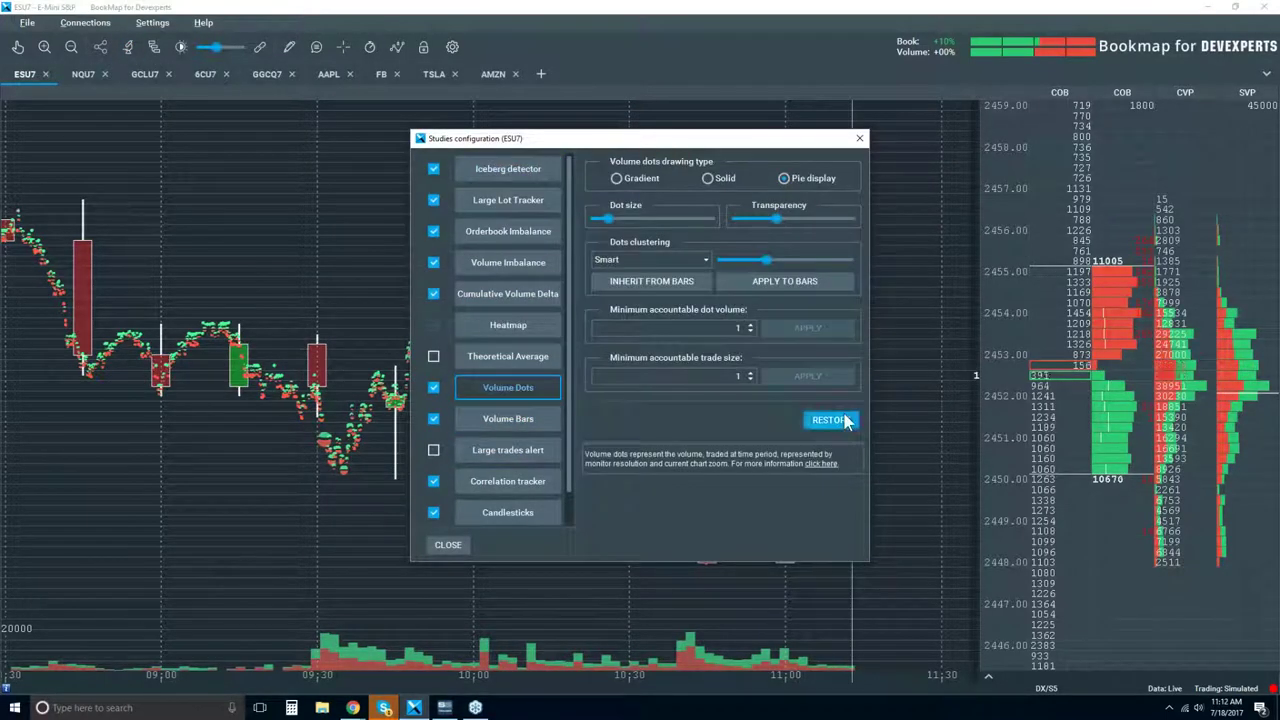
pyautogui.click(831, 419)
pyautogui.moveTo(560, 138); pyautogui.dragTo(942, 155)
pyautogui.press('Escape')
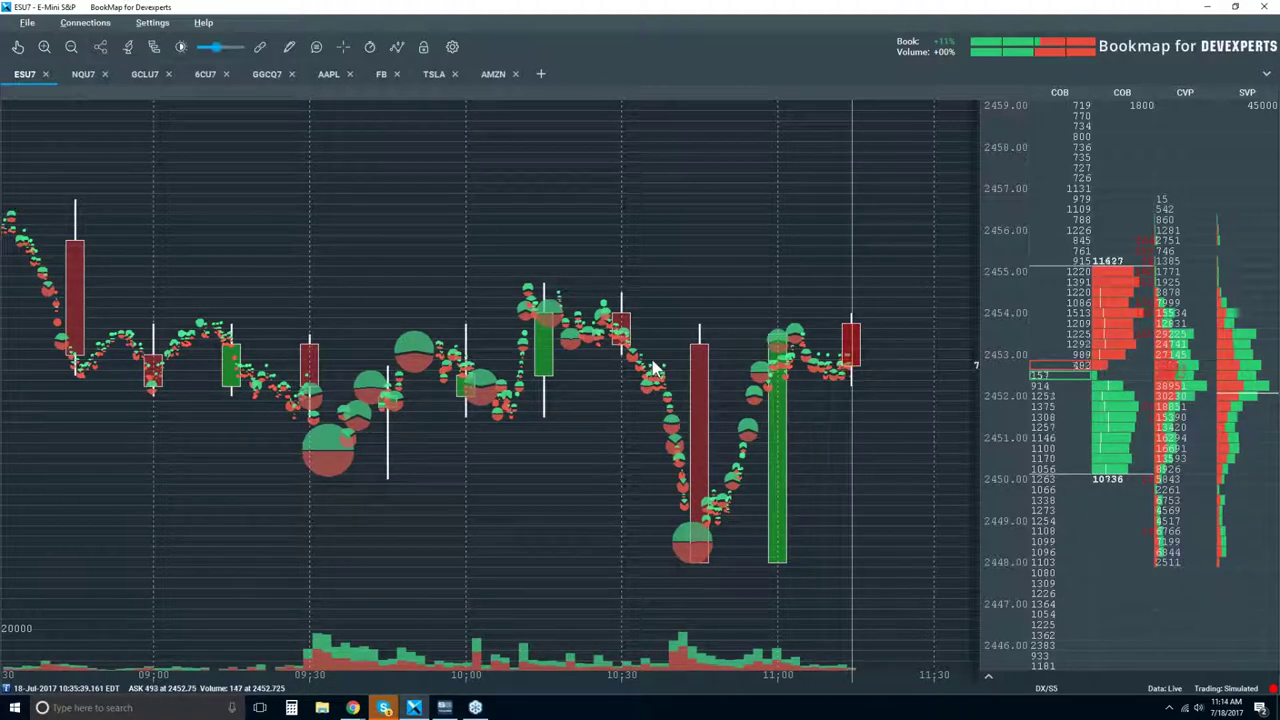
# Enable the chart's data tooltip and replace the volume dots with the Best Bid/Ask lines.
pyautogui.click(317, 50)
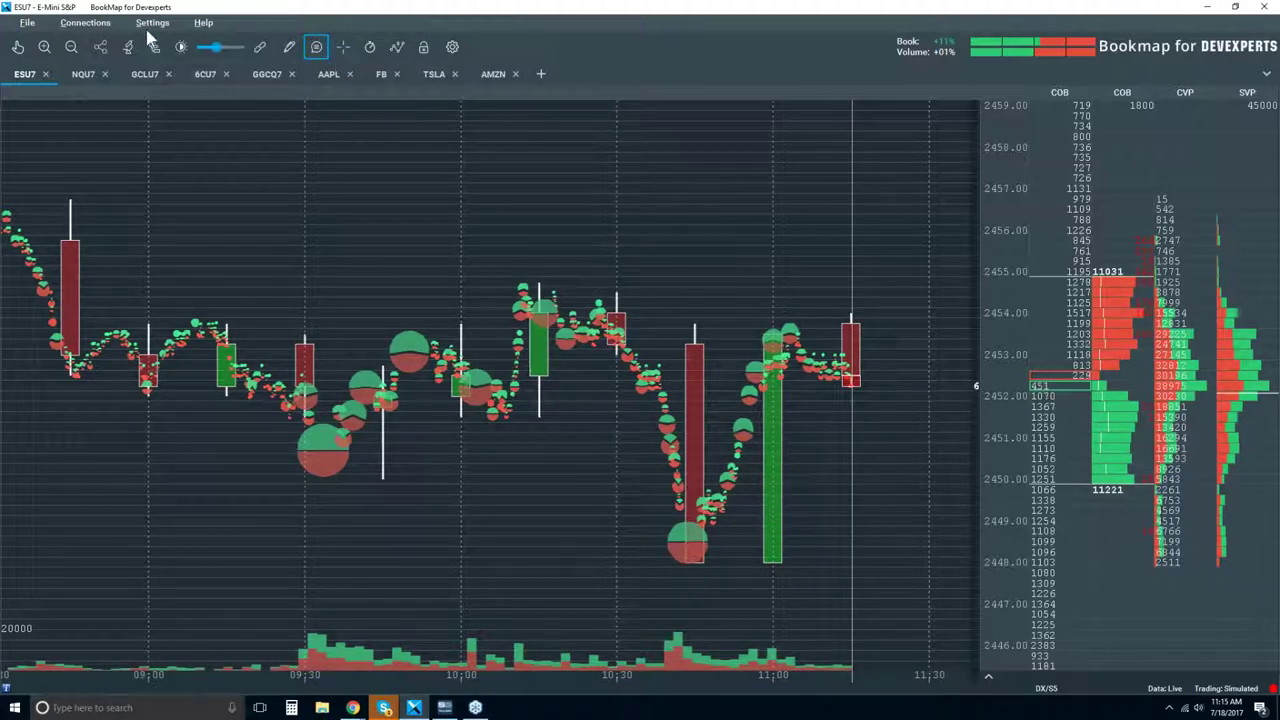
pyautogui.click(398, 48)
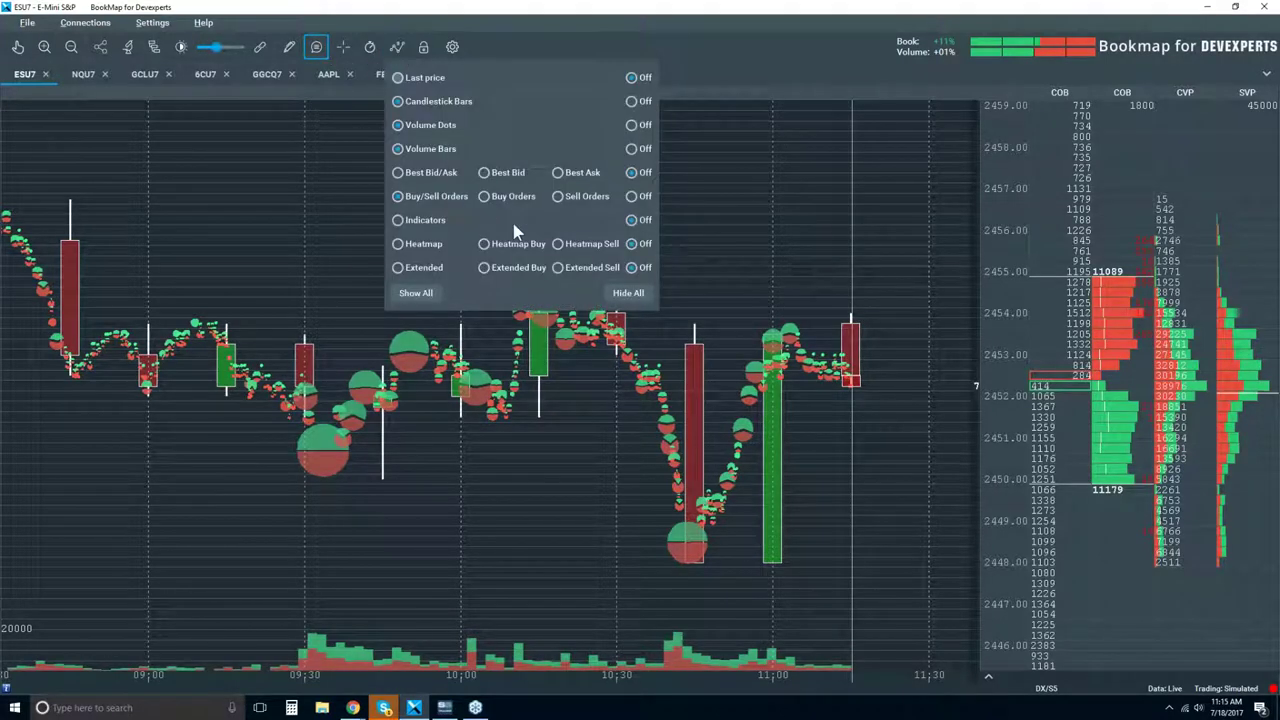
pyautogui.click(633, 124)
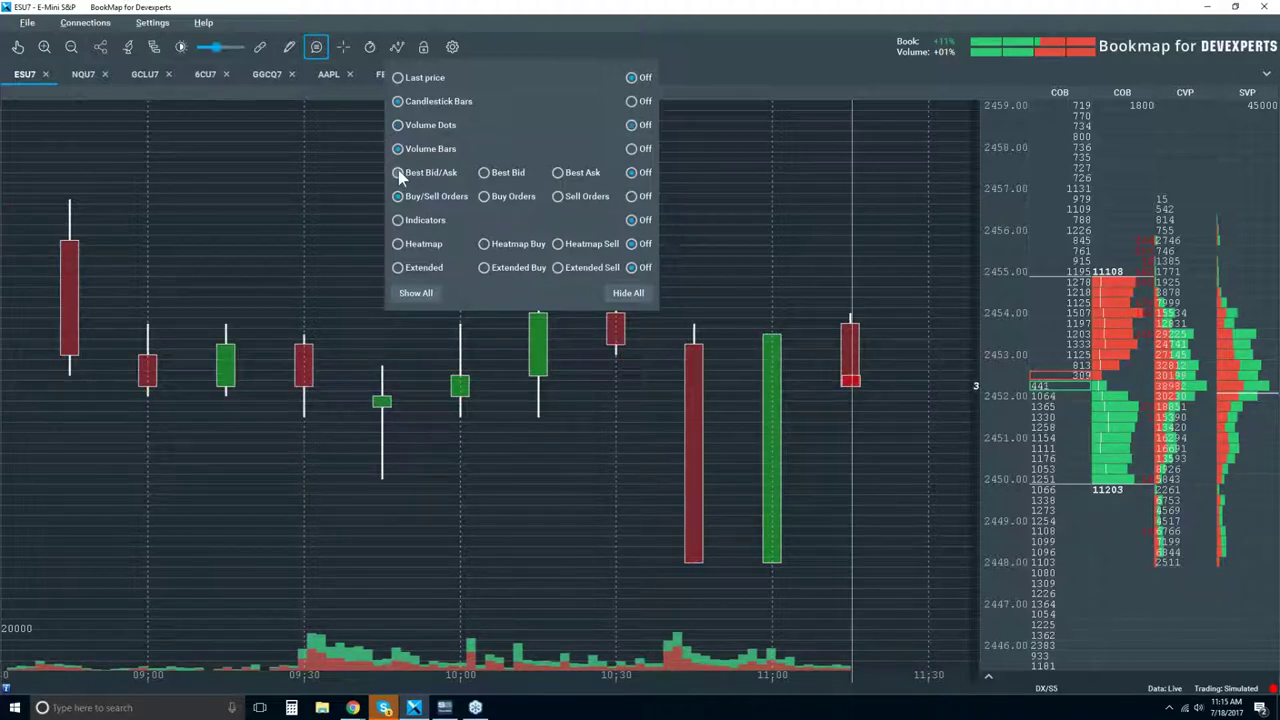
pyautogui.click(398, 172)
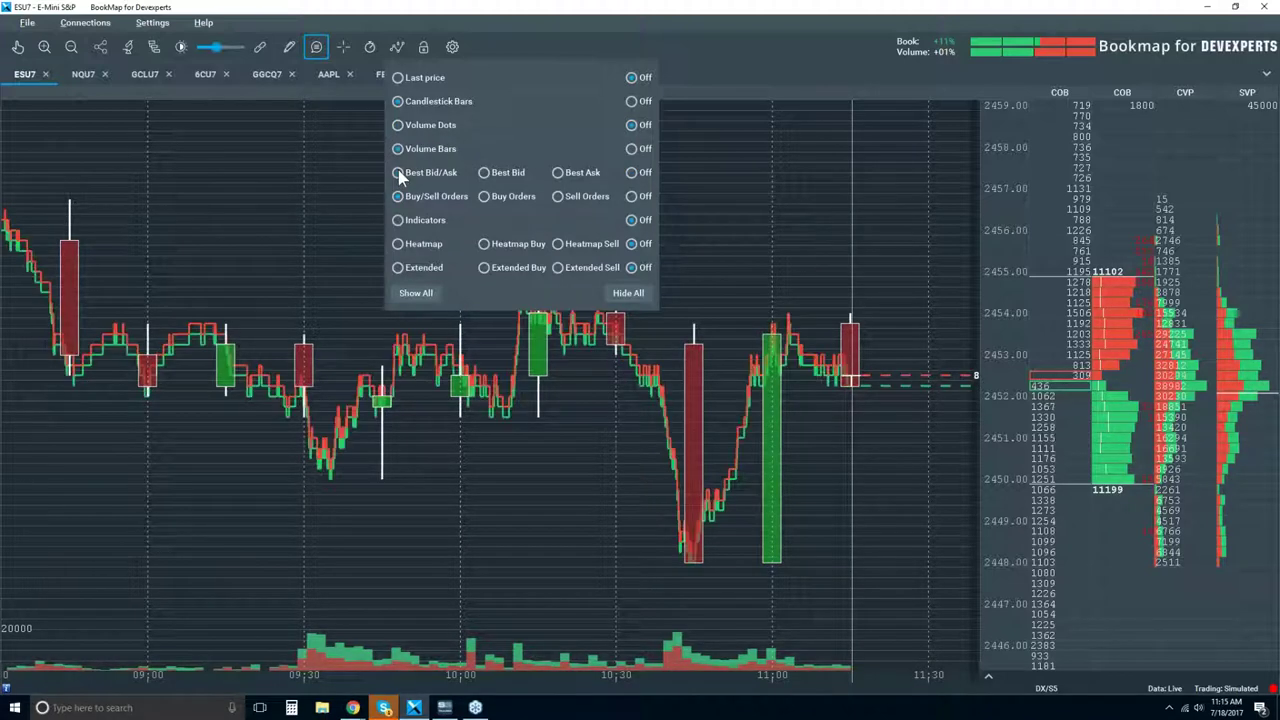
pyautogui.click(697, 259)
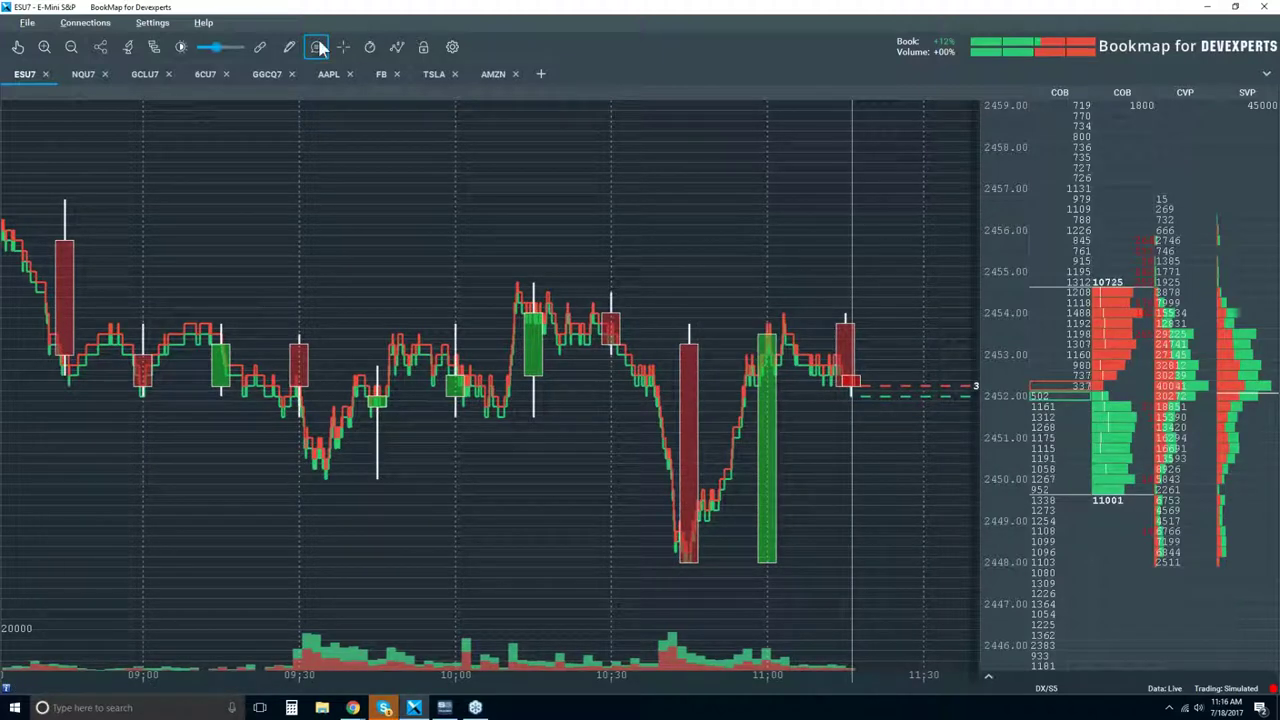
# Show volume dots together with the Best Bid/Ask lines on the ESU7 chart.
pyautogui.click(397, 47)
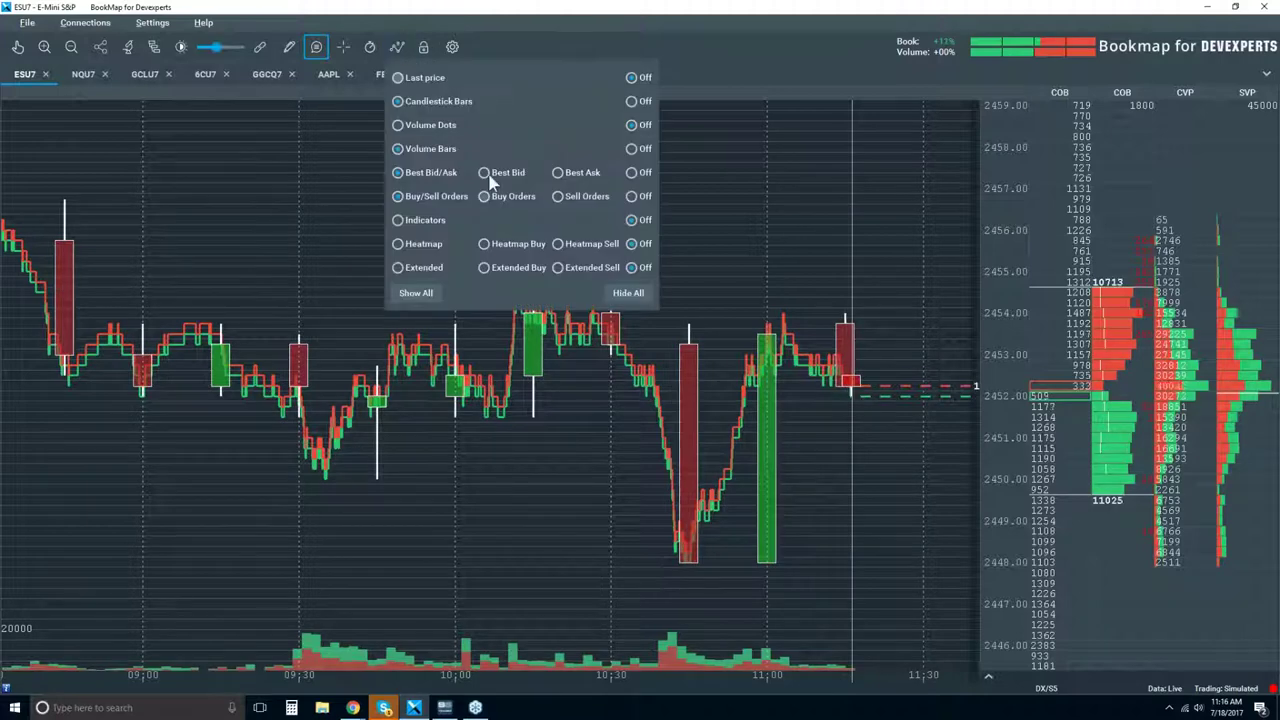
pyautogui.click(453, 125)
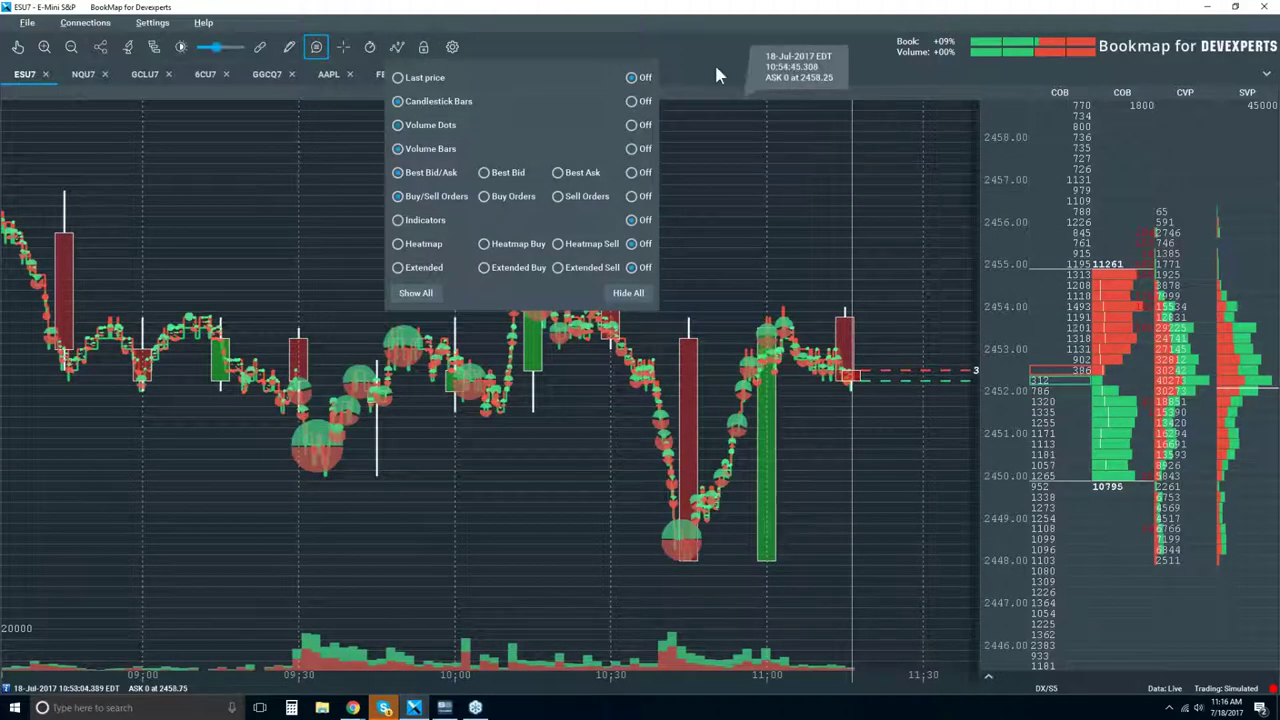
pyautogui.click(699, 26)
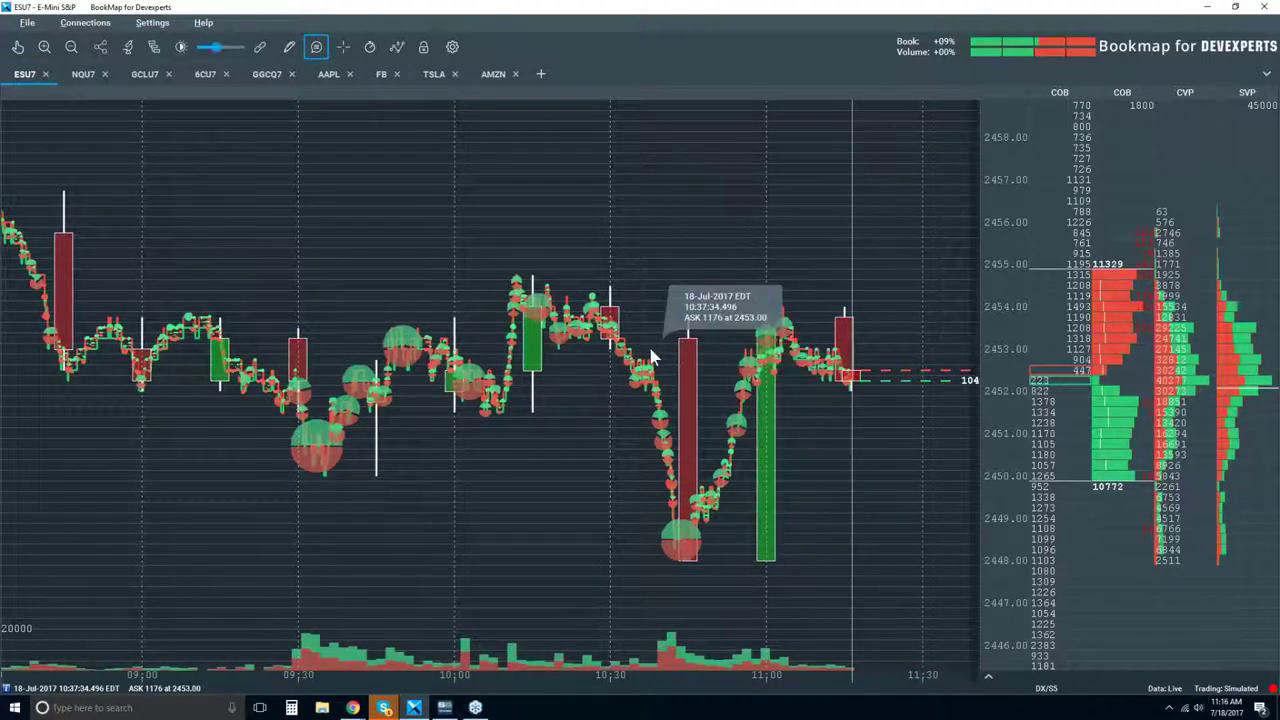
# Activate the hand tool and examine the volume dots around the price low between 10:42 and 10:45.
pyautogui.click(18, 48)
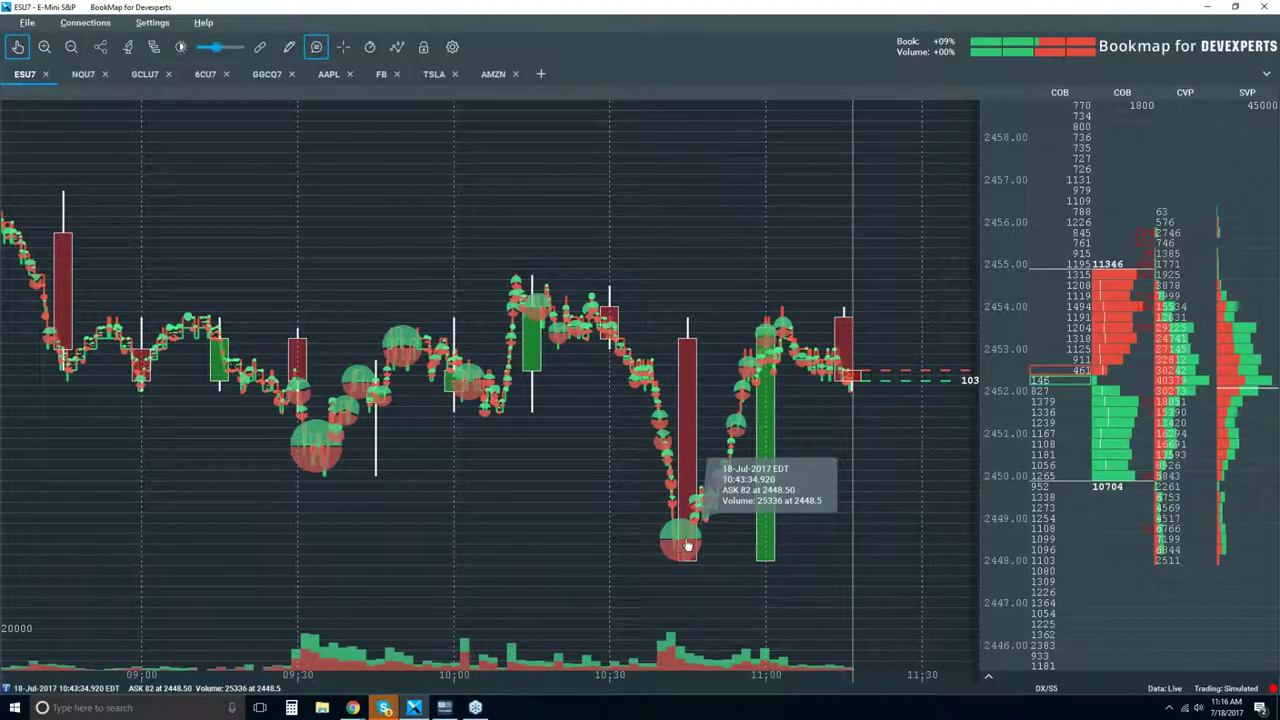
pyautogui.scroll(6, 687, 545)
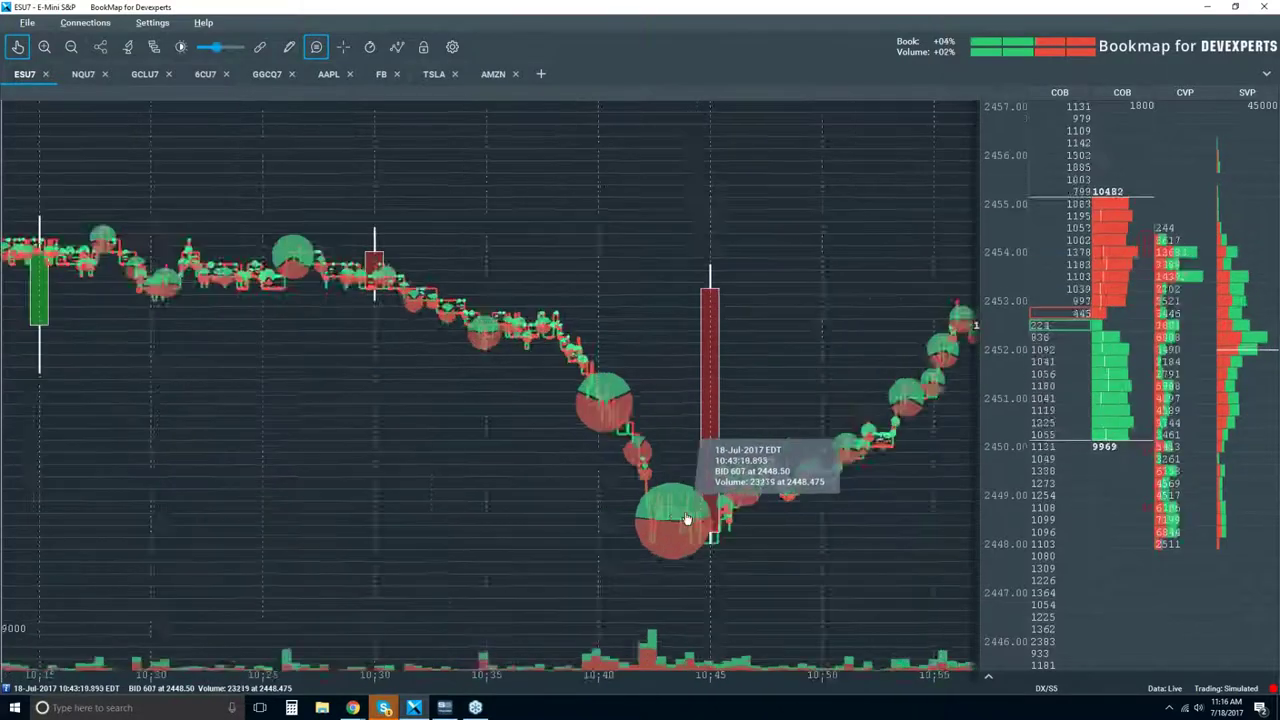
pyautogui.scroll(1, 715, 492)
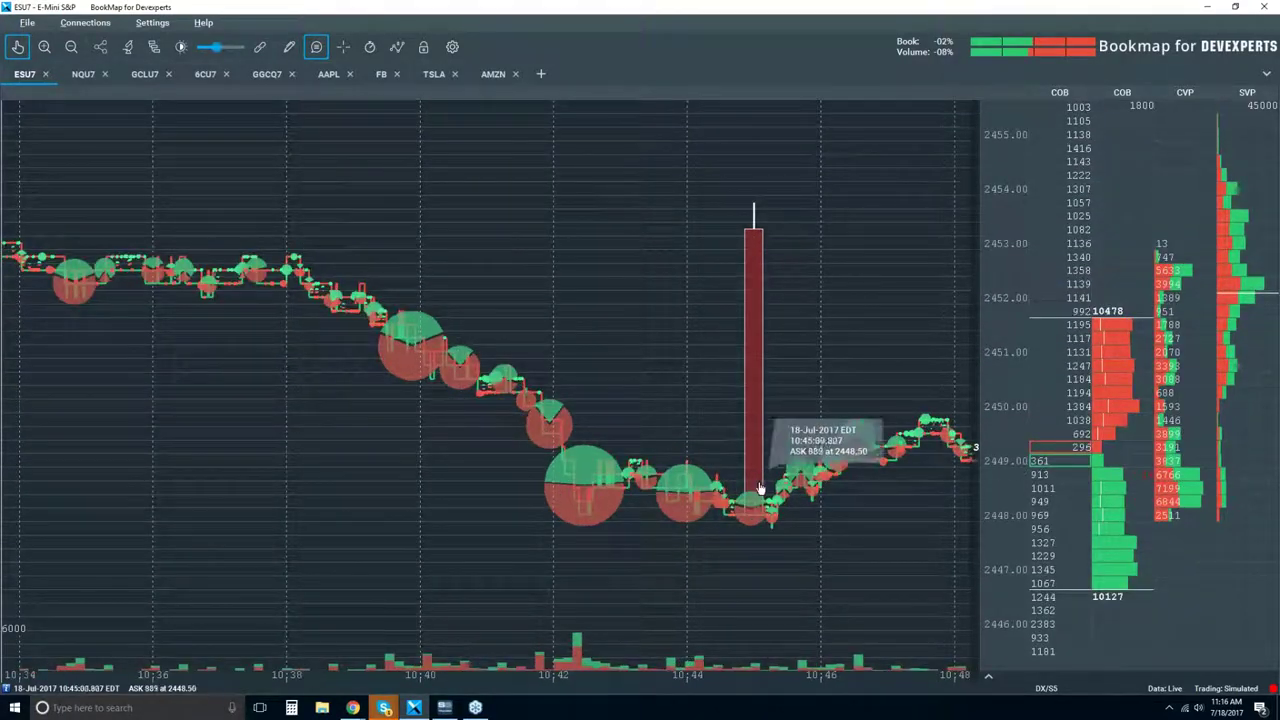
pyautogui.scroll(3, 700, 430)
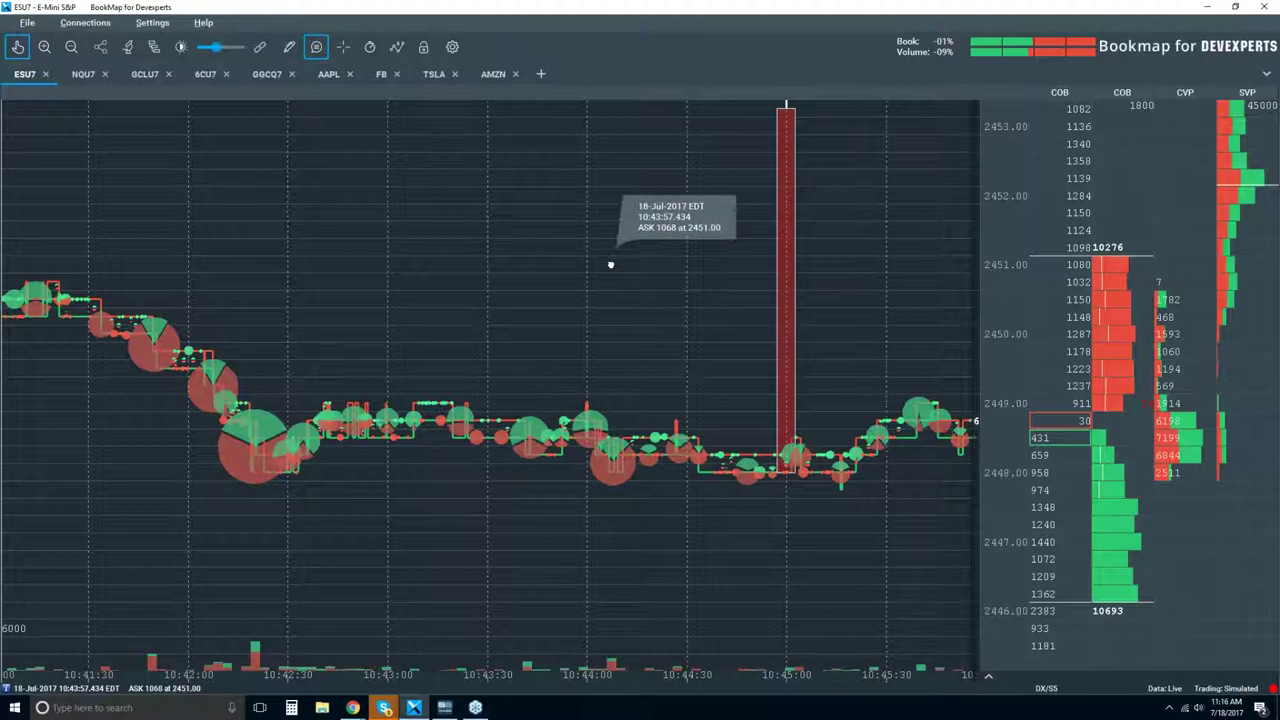
pyautogui.moveTo(585, 263); pyautogui.dragTo(614, 263)
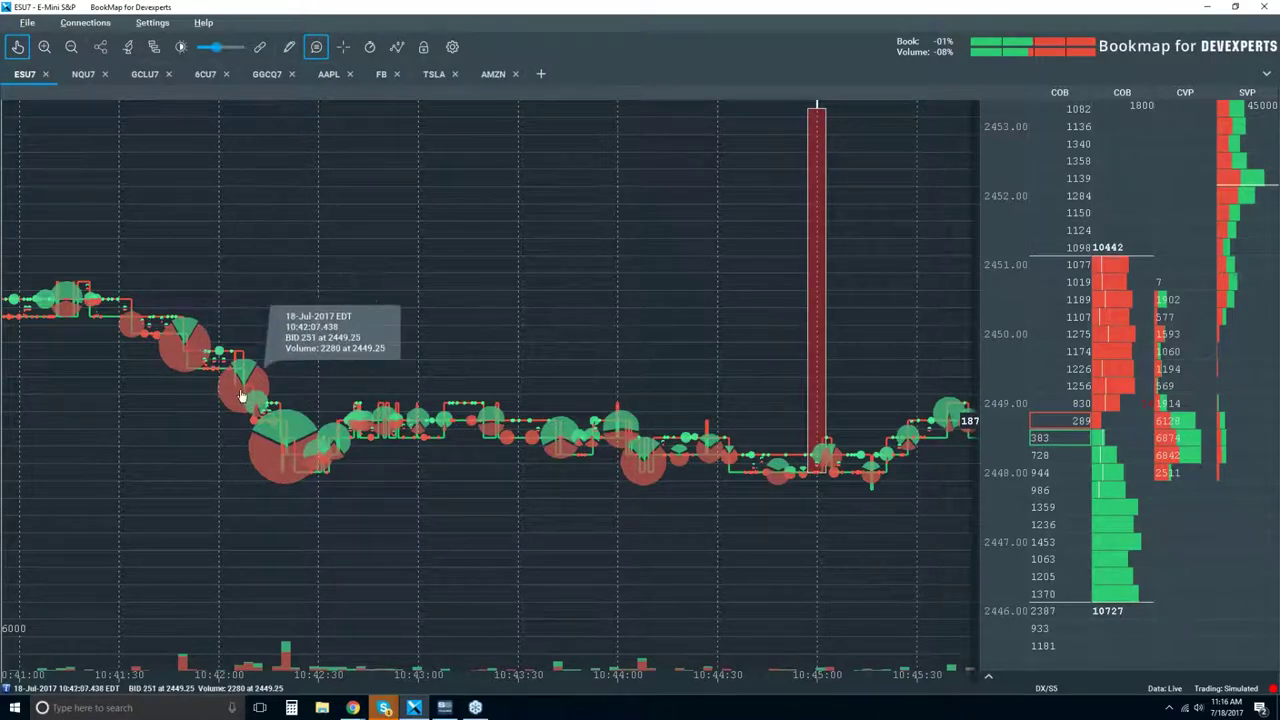
# Examine the volume dots and Best Bid/Ask lines from the 10:42 sell-off through the recovery around 10:46:30.
pyautogui.moveTo(431, 418)
pyautogui.mouseDown()
pyautogui.moveTo(500, 415)
pyautogui.moveTo(447, 411)
pyautogui.mouseUp()
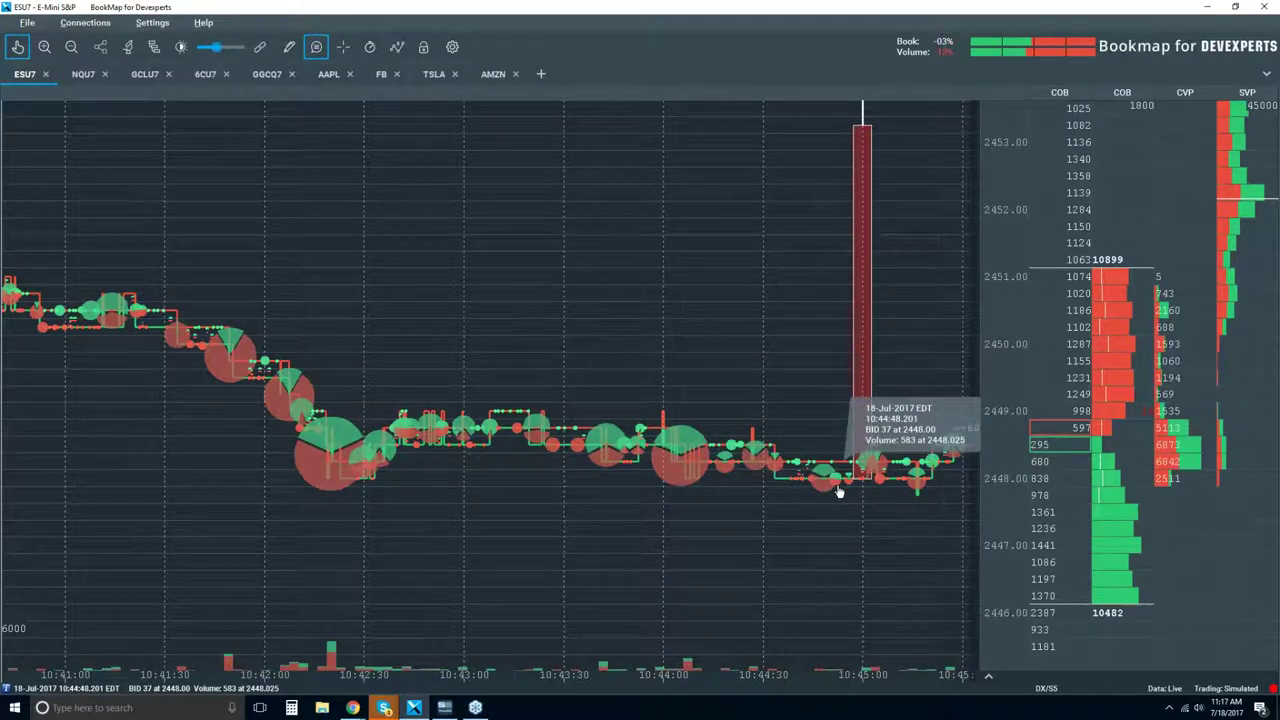
pyautogui.moveTo(855, 500); pyautogui.dragTo(721, 498)
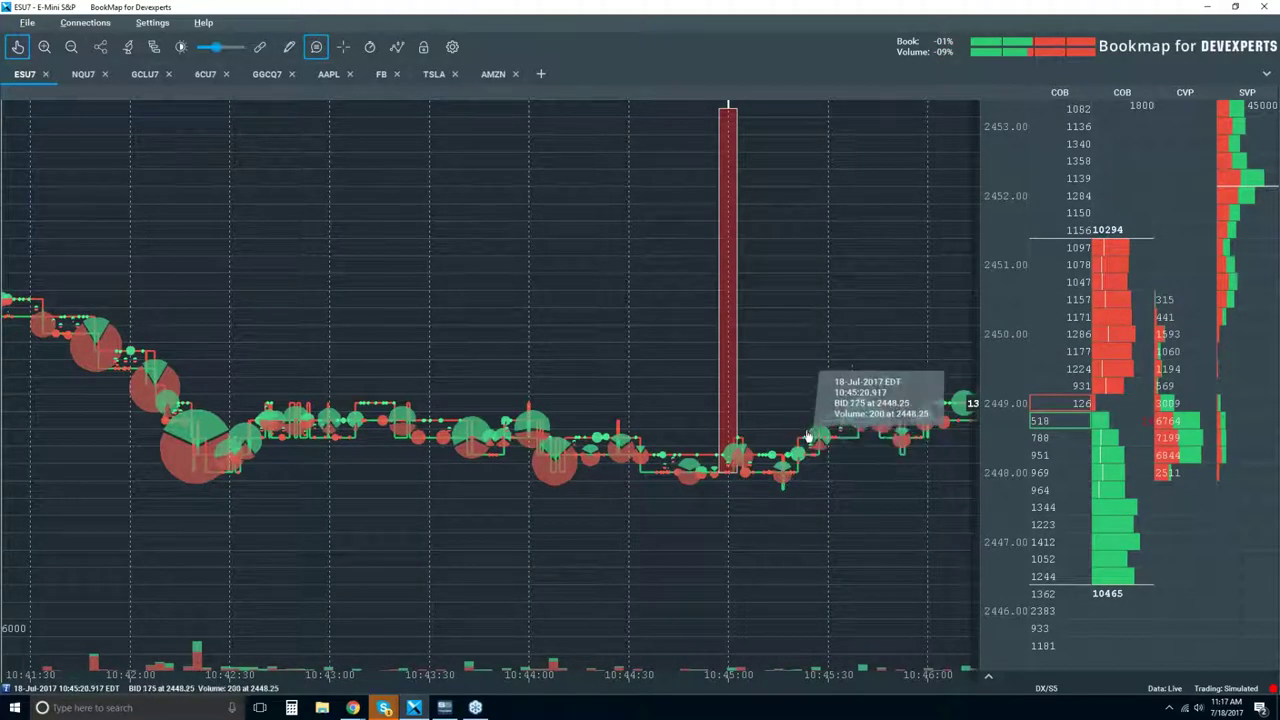
pyautogui.moveTo(779, 478); pyautogui.dragTo(671, 449)
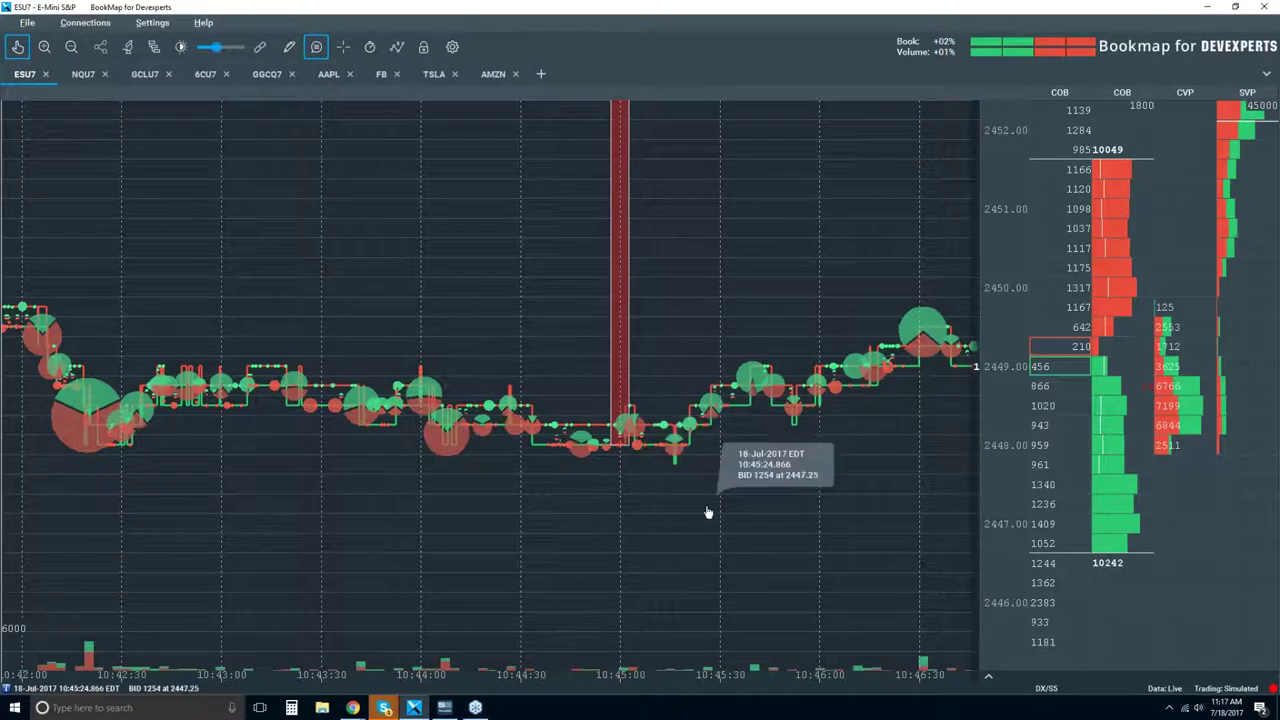
pyautogui.moveTo(658, 508); pyautogui.dragTo(608, 497)
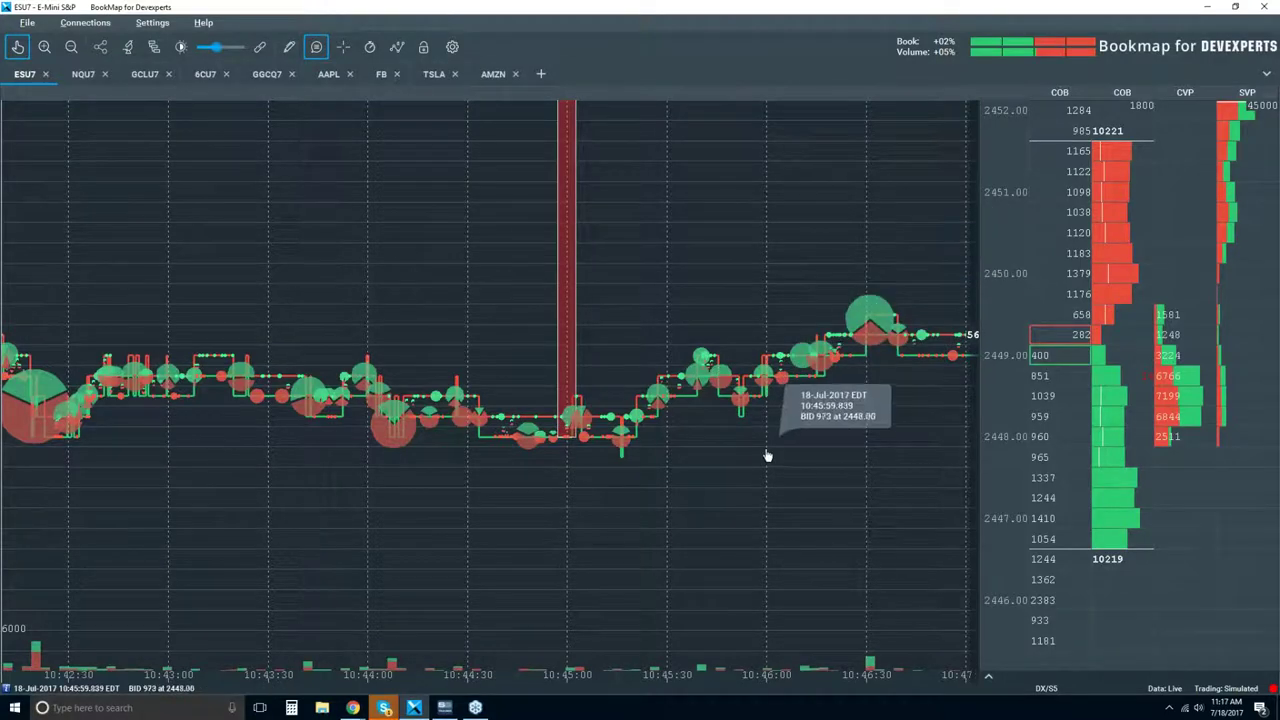
pyautogui.scroll(-2, 766, 451)
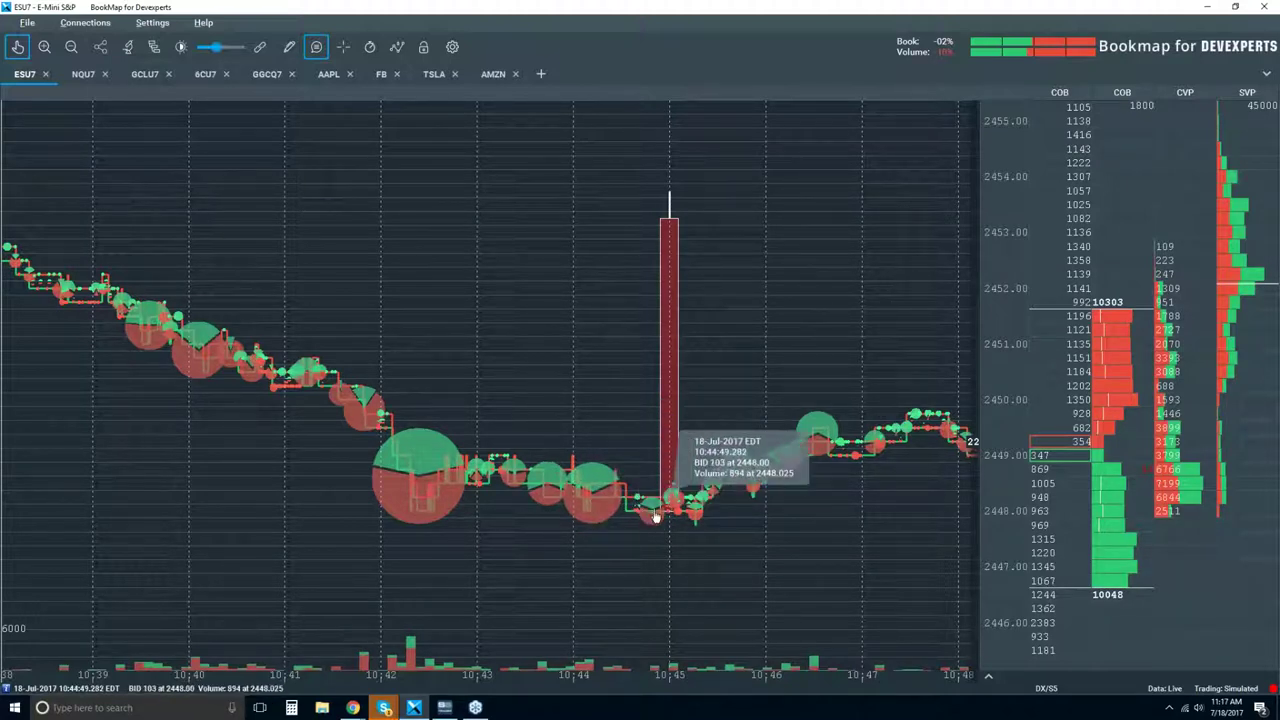
# Examine individual trades at the bid and ask around 10:44:41 at one-second resolution, and compare them with the wider price decline.
pyautogui.scroll(3, 655, 508)
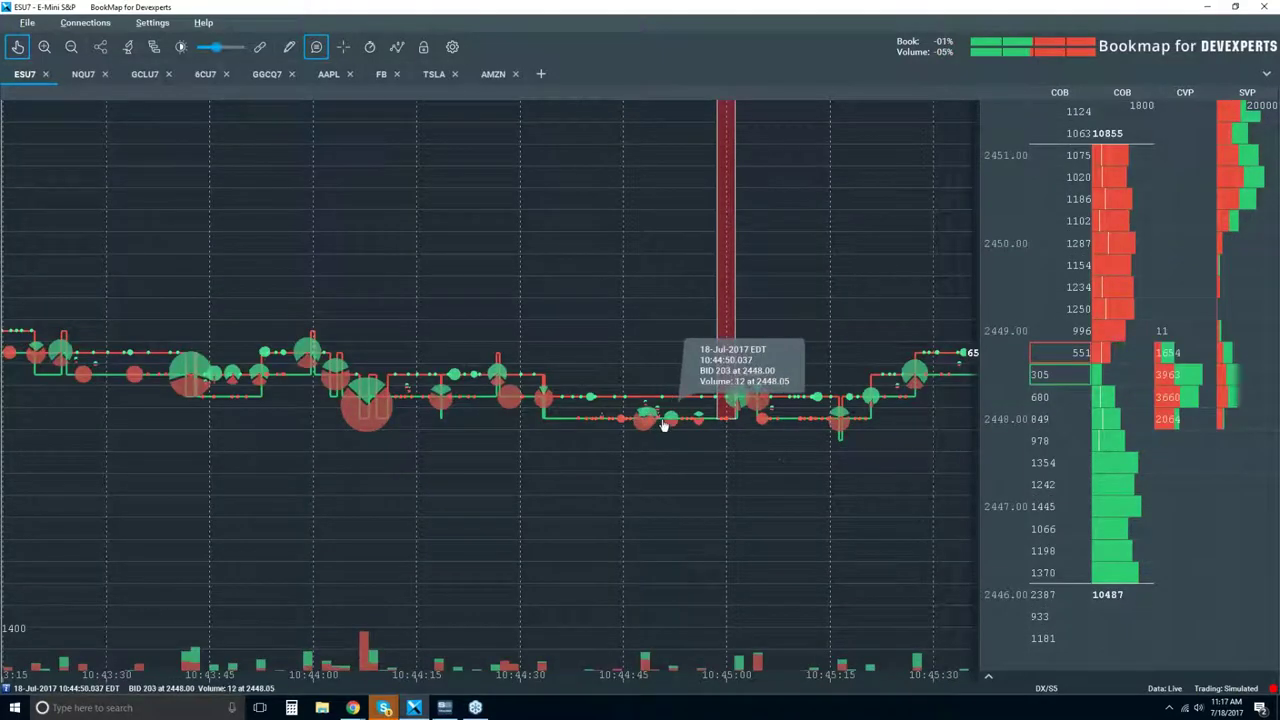
pyautogui.scroll(5, 608, 416)
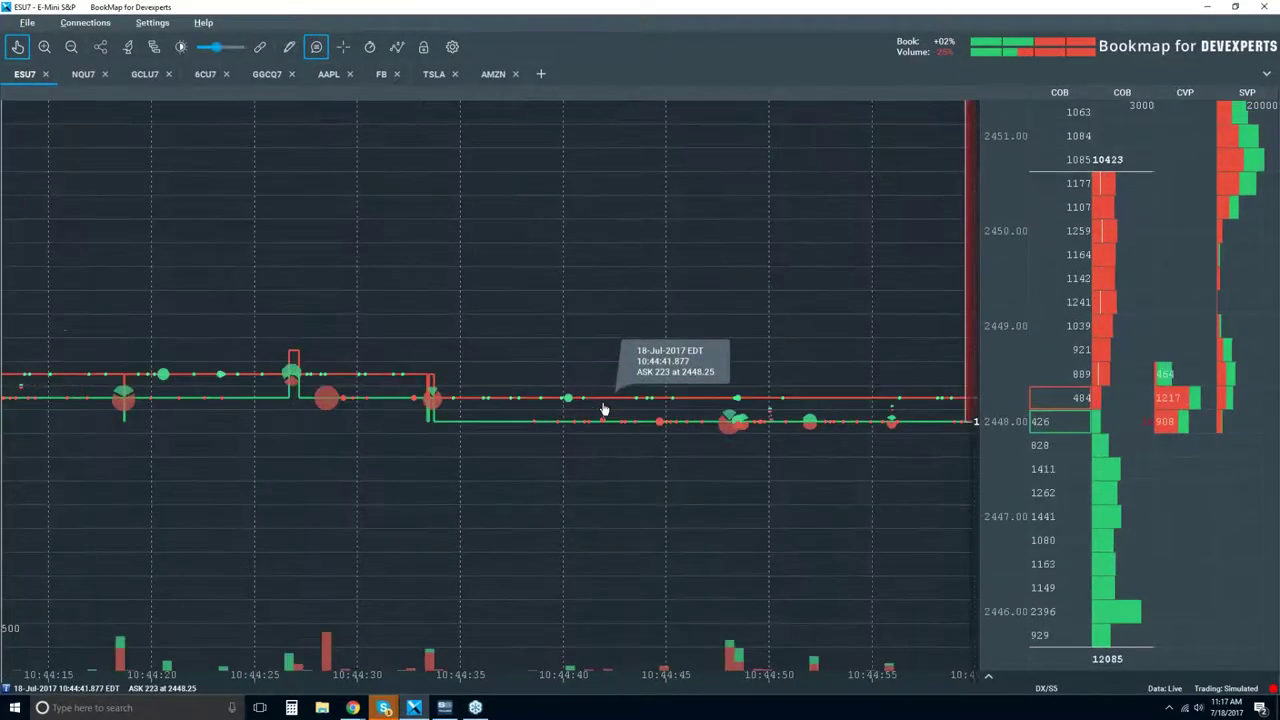
pyautogui.scroll(3, 610, 395)
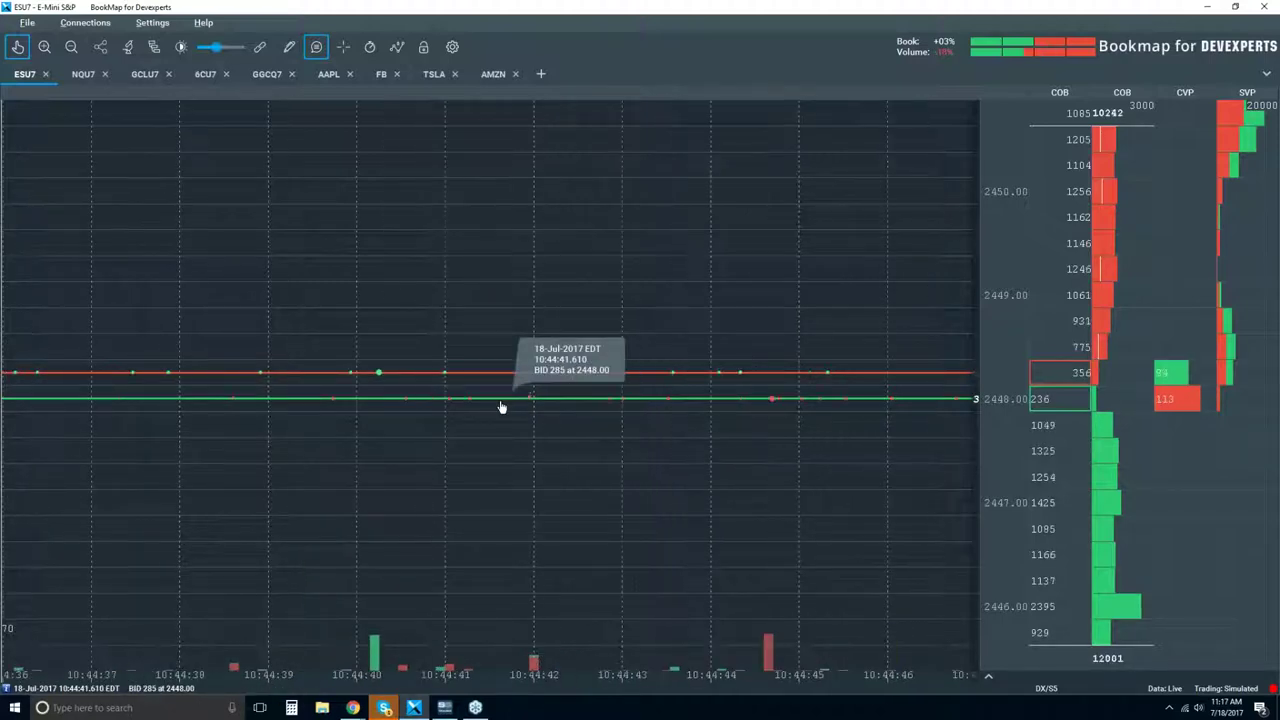
pyautogui.scroll(-3, 502, 407)
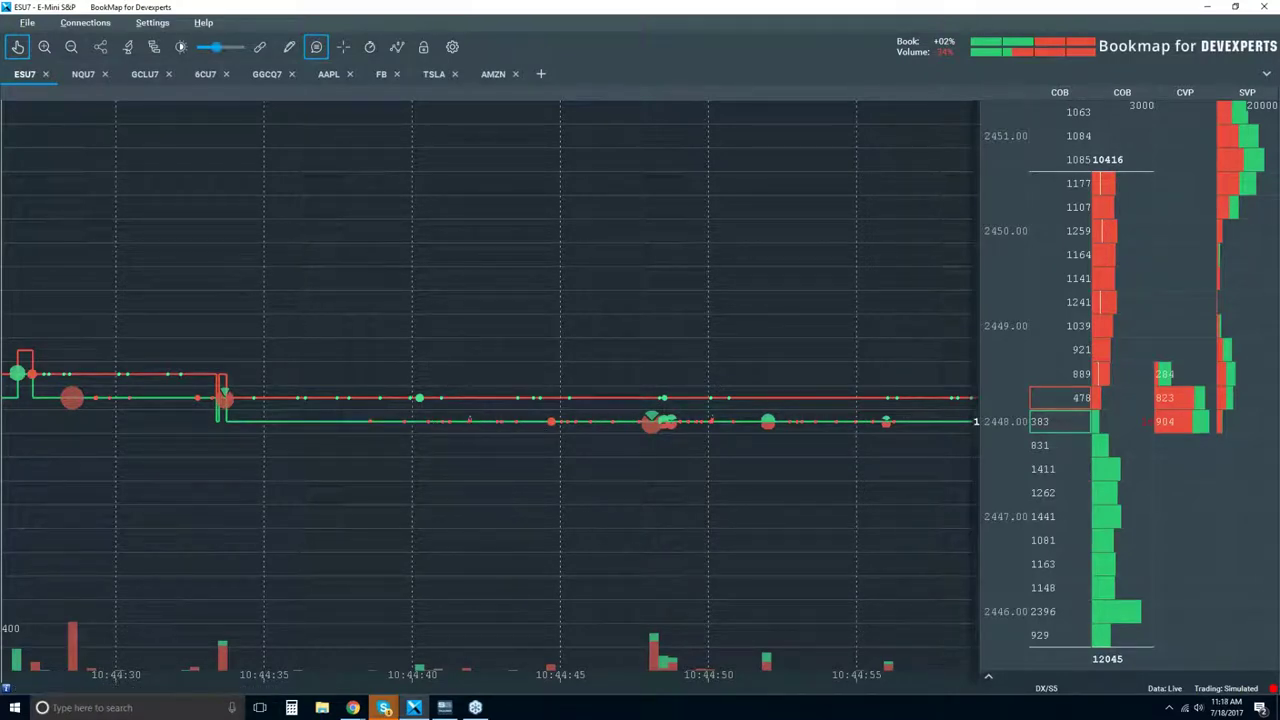
pyautogui.scroll(-5, 596, 345)
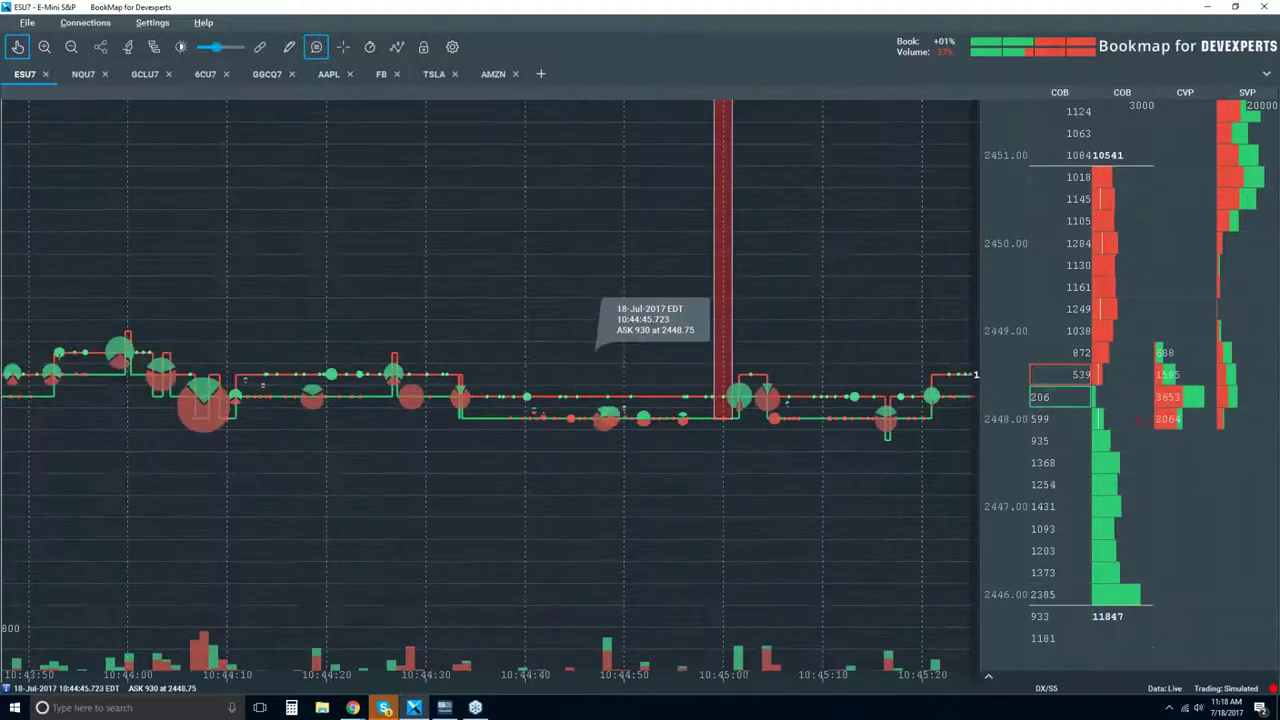
pyautogui.moveTo(466, 368); pyautogui.dragTo(556, 400)
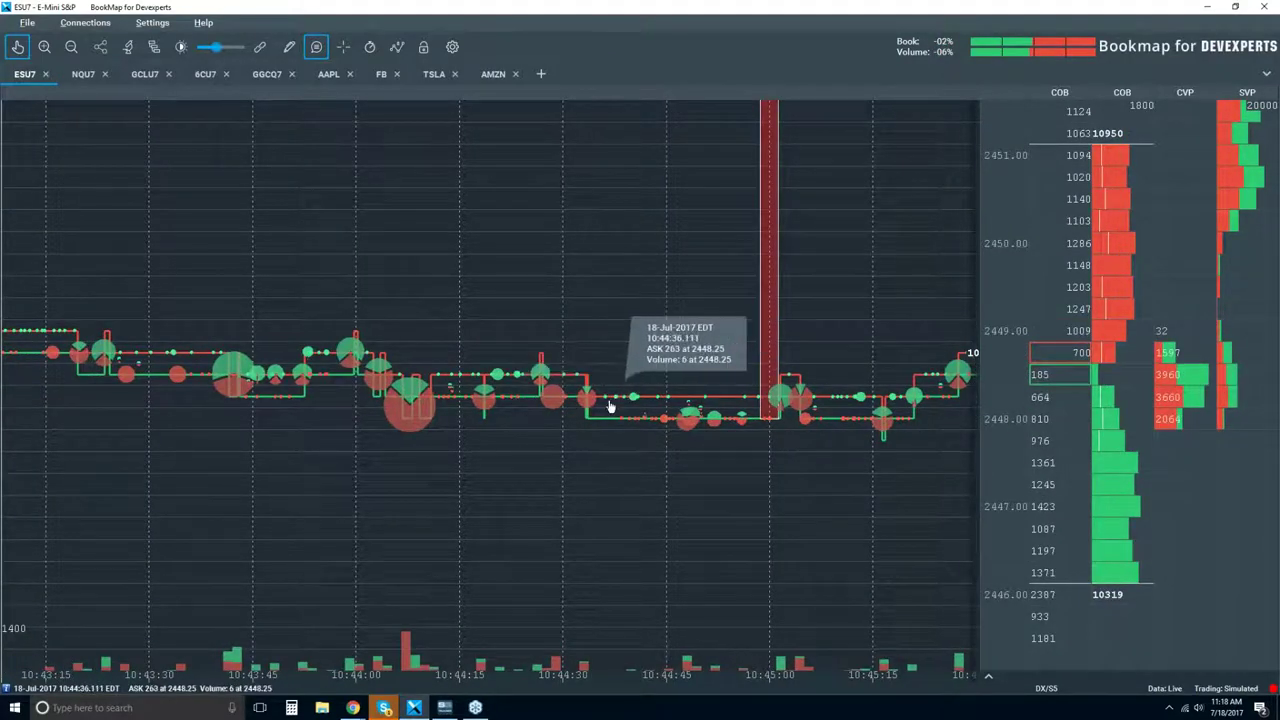
pyautogui.scroll(-4, 611, 407)
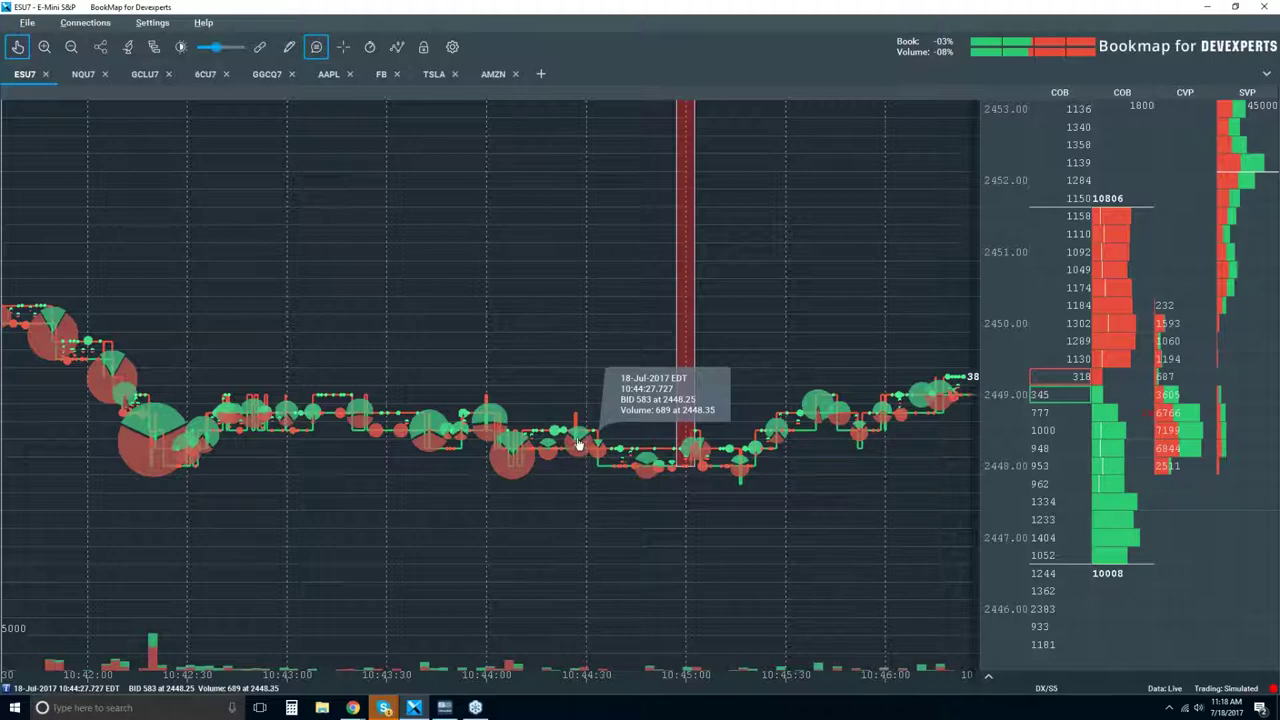
pyautogui.scroll(-3, 578, 444)
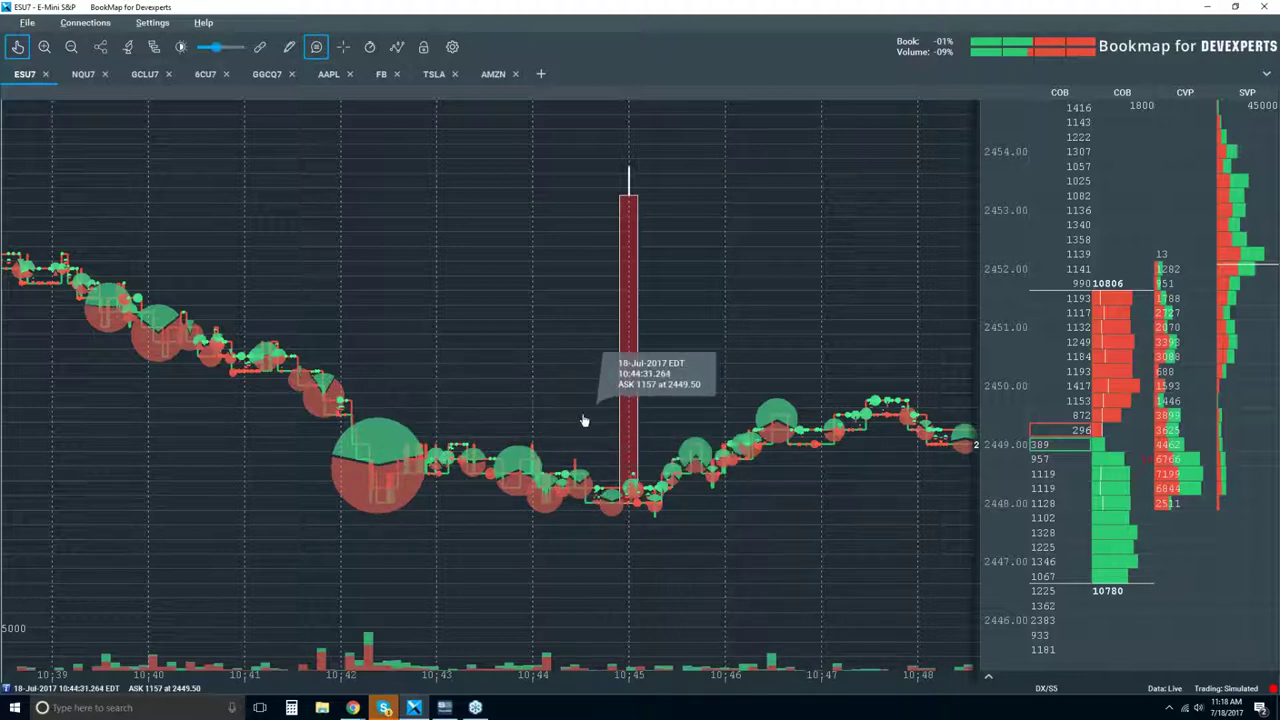
pyautogui.scroll(-1, 580, 420)
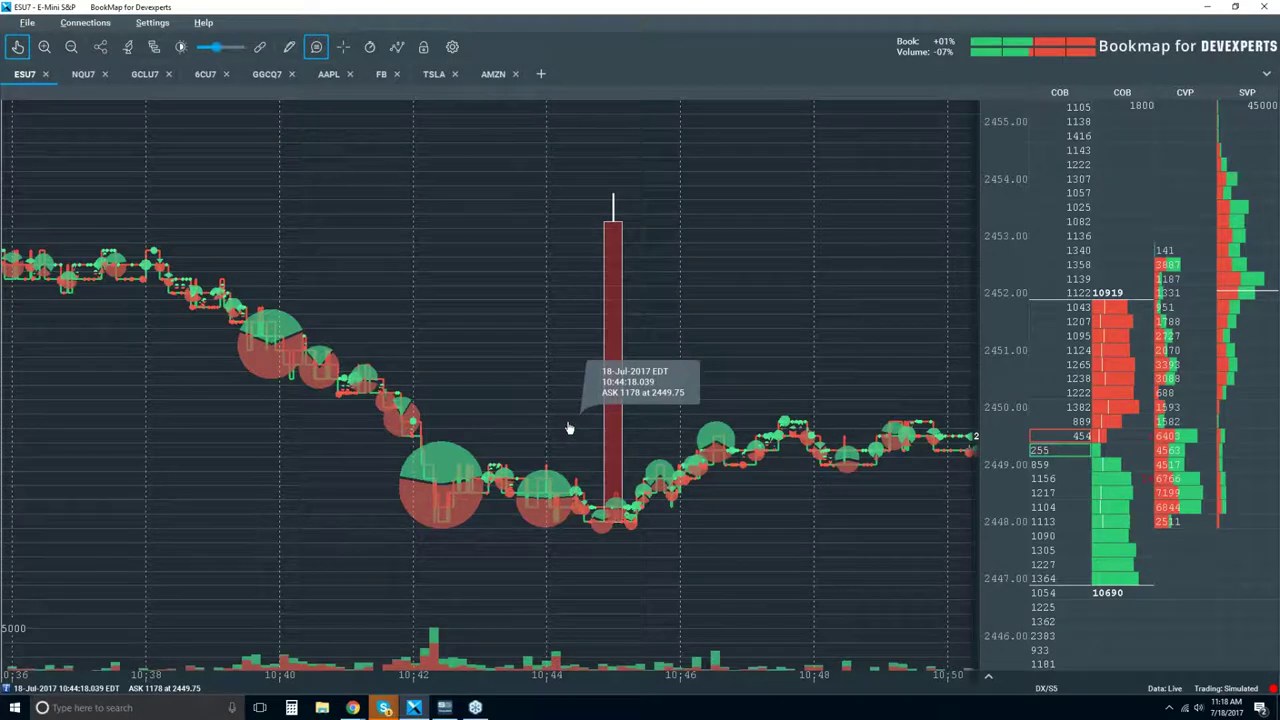
# Examine the bid/ask movement at the low around 10:45:17 and compare it with the candlesticks between 10:15 and 11:00.
pyautogui.scroll(3, 618, 423)
pyautogui.scroll(2, 618, 423)
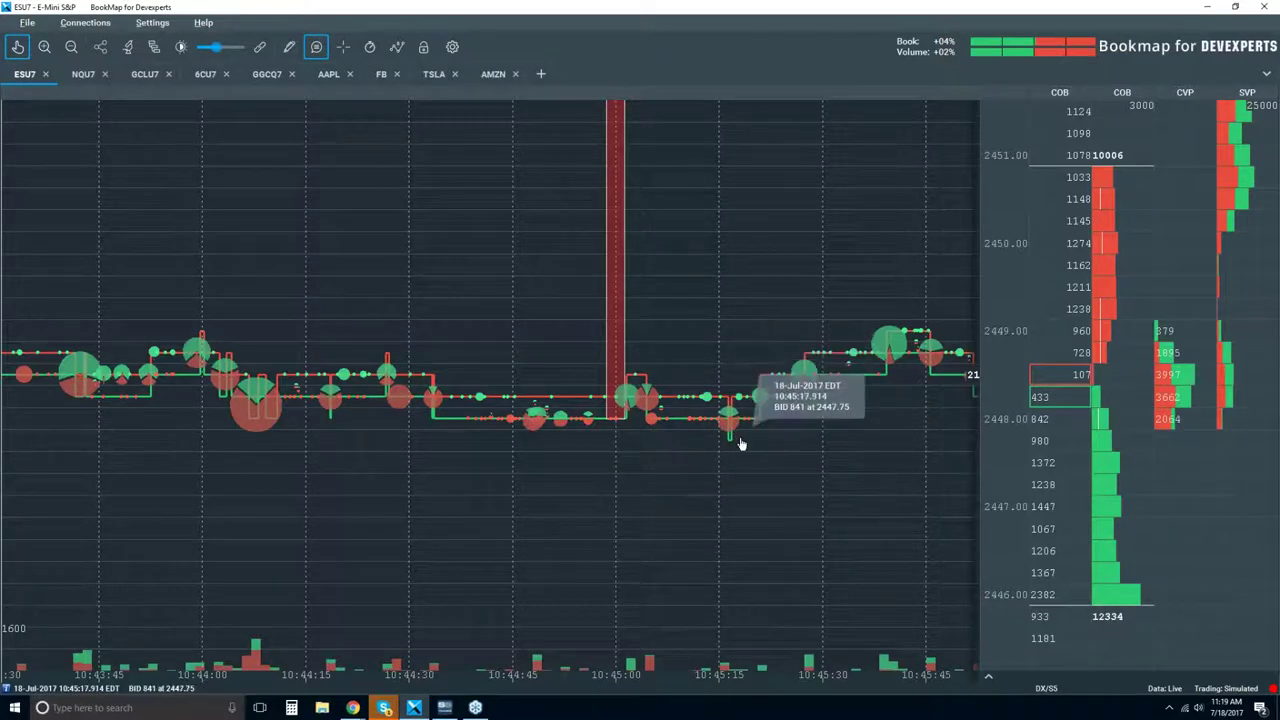
pyautogui.scroll(-2, 740, 443)
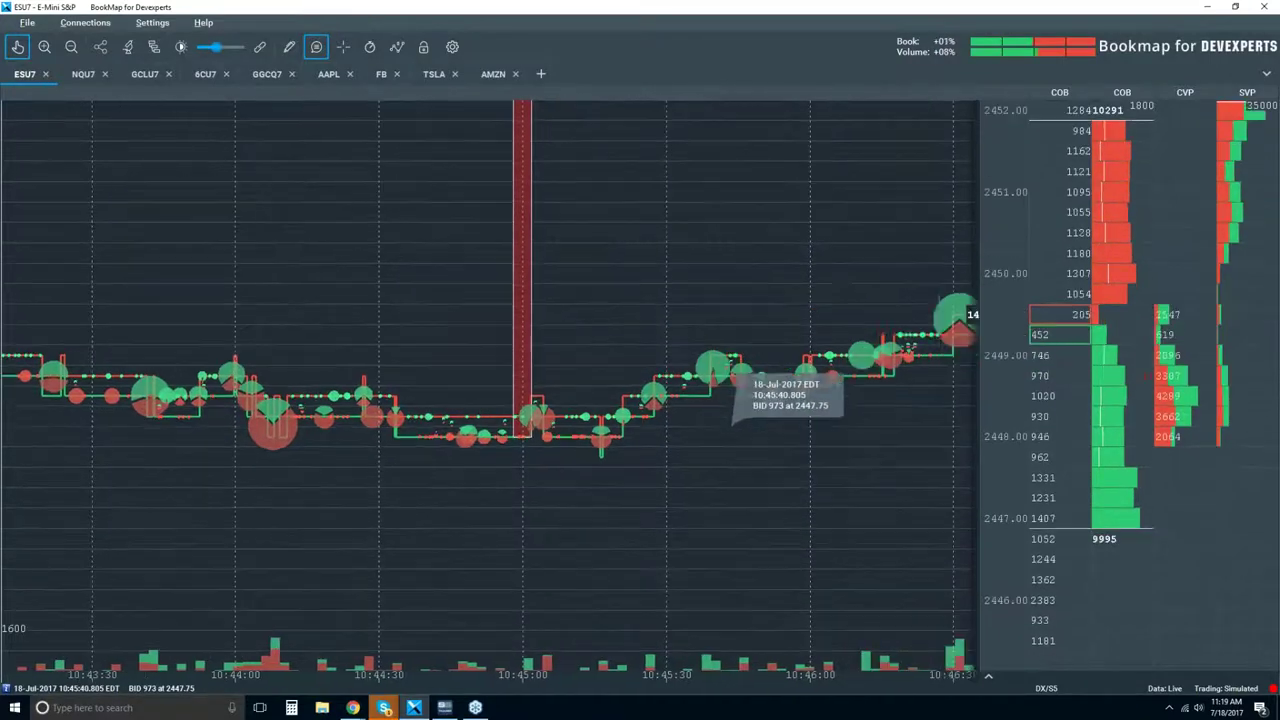
pyautogui.scroll(-2, 700, 454)
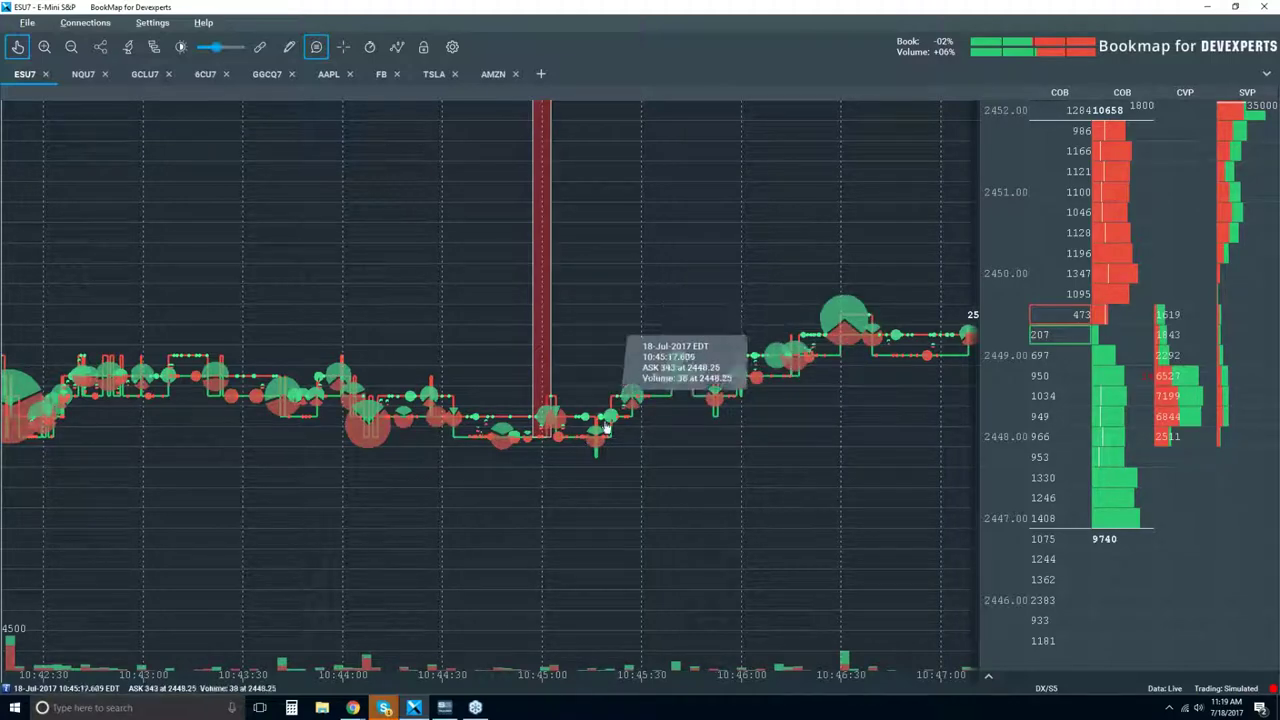
pyautogui.scroll(-2, 643, 470)
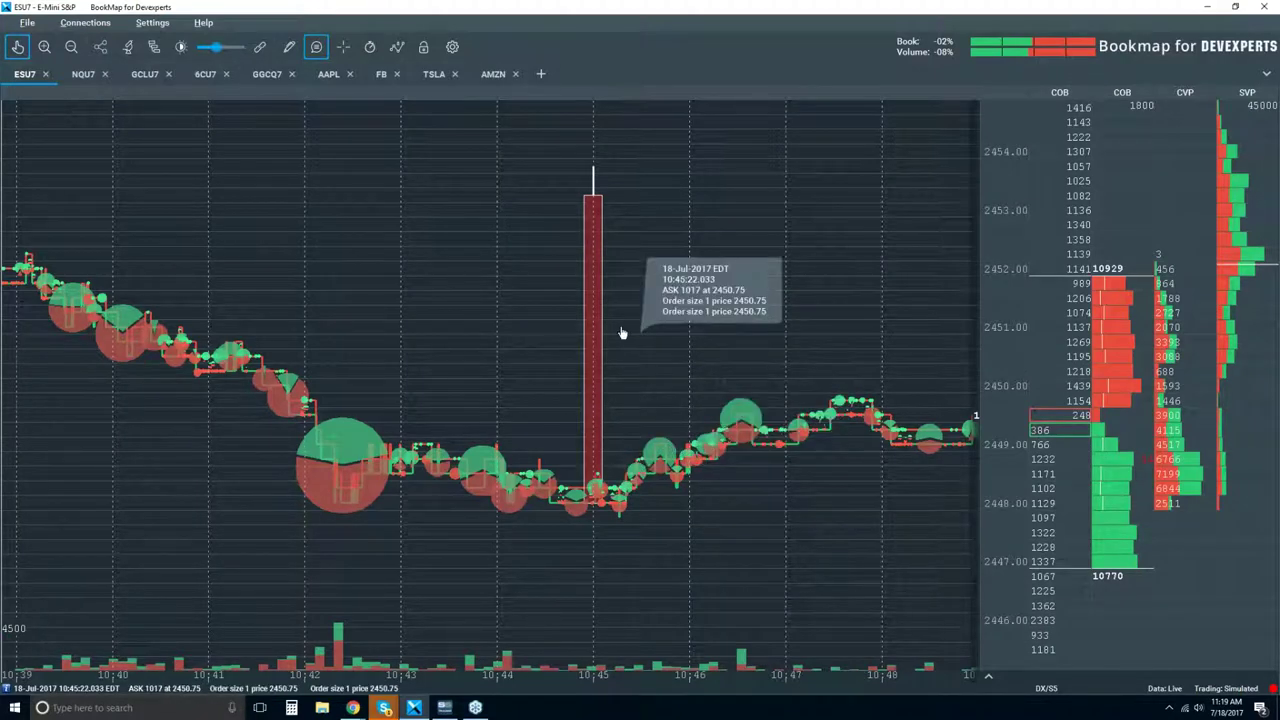
pyautogui.scroll(-2, 604, 348)
pyautogui.scroll(-1, 606, 352)
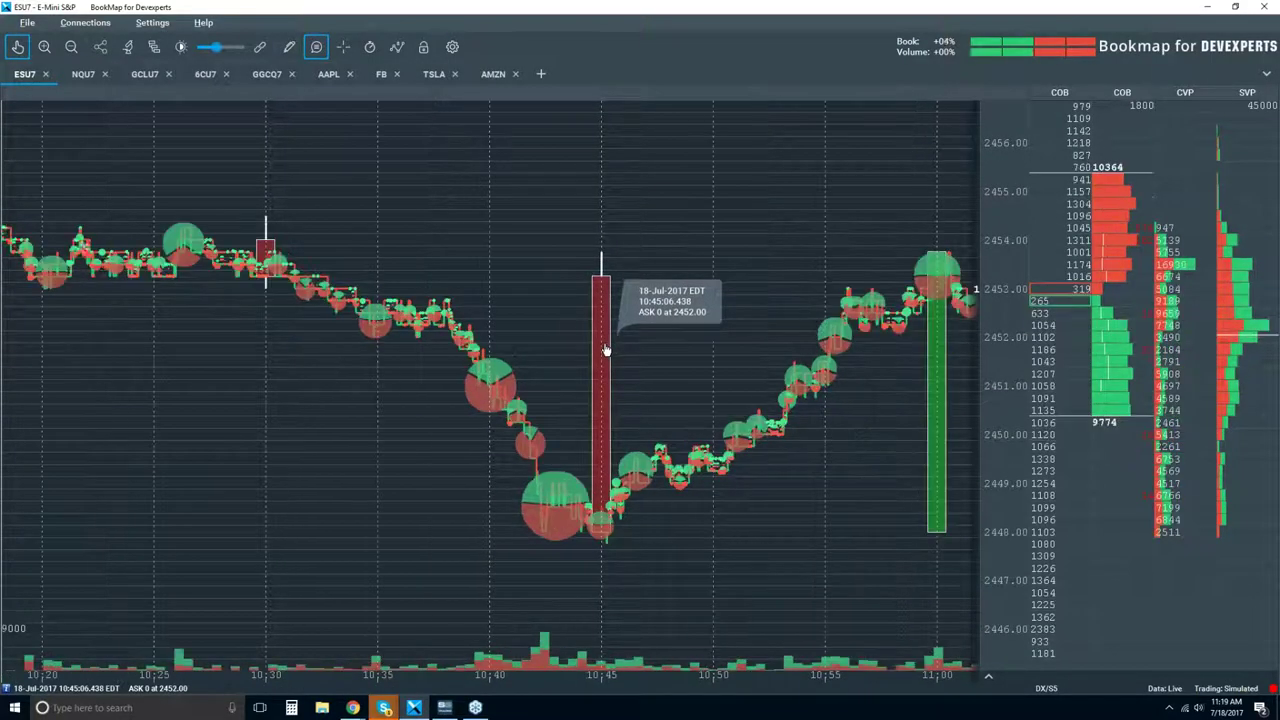
pyautogui.scroll(-1, 608, 358)
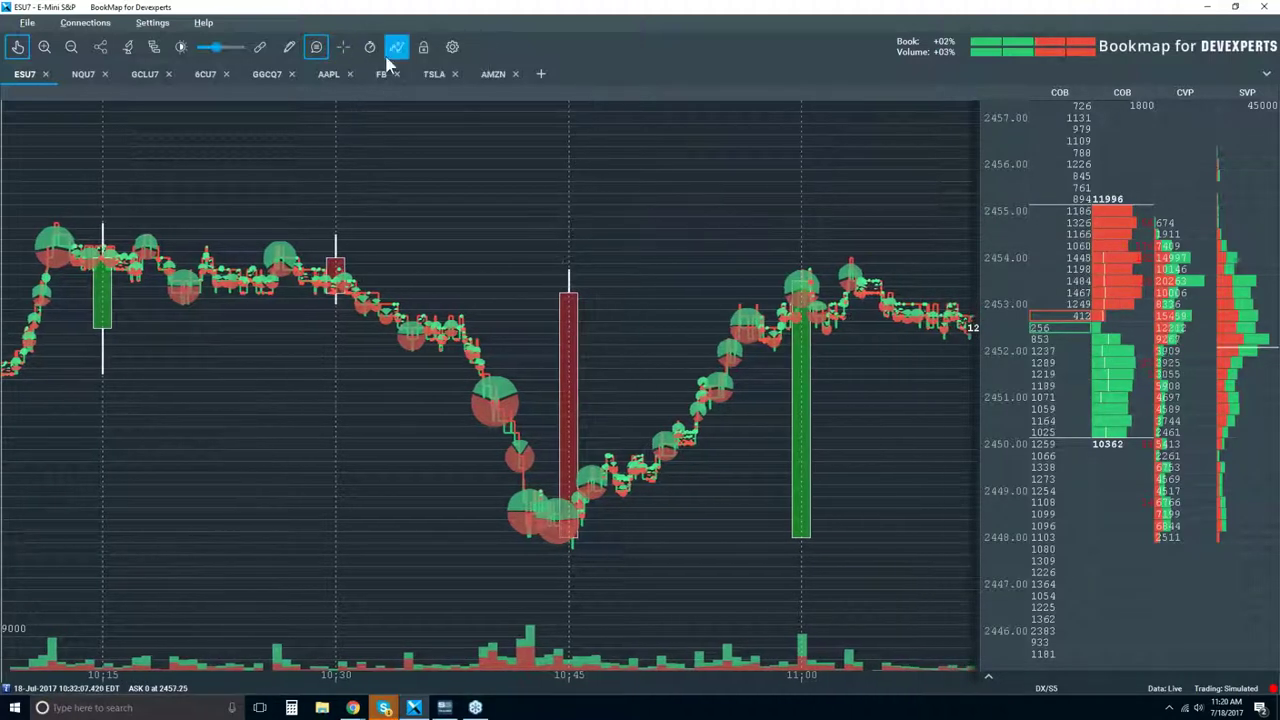
# Preview the Heatmap on the ESU7 chart and switch it off again.
pyautogui.click(396, 47)
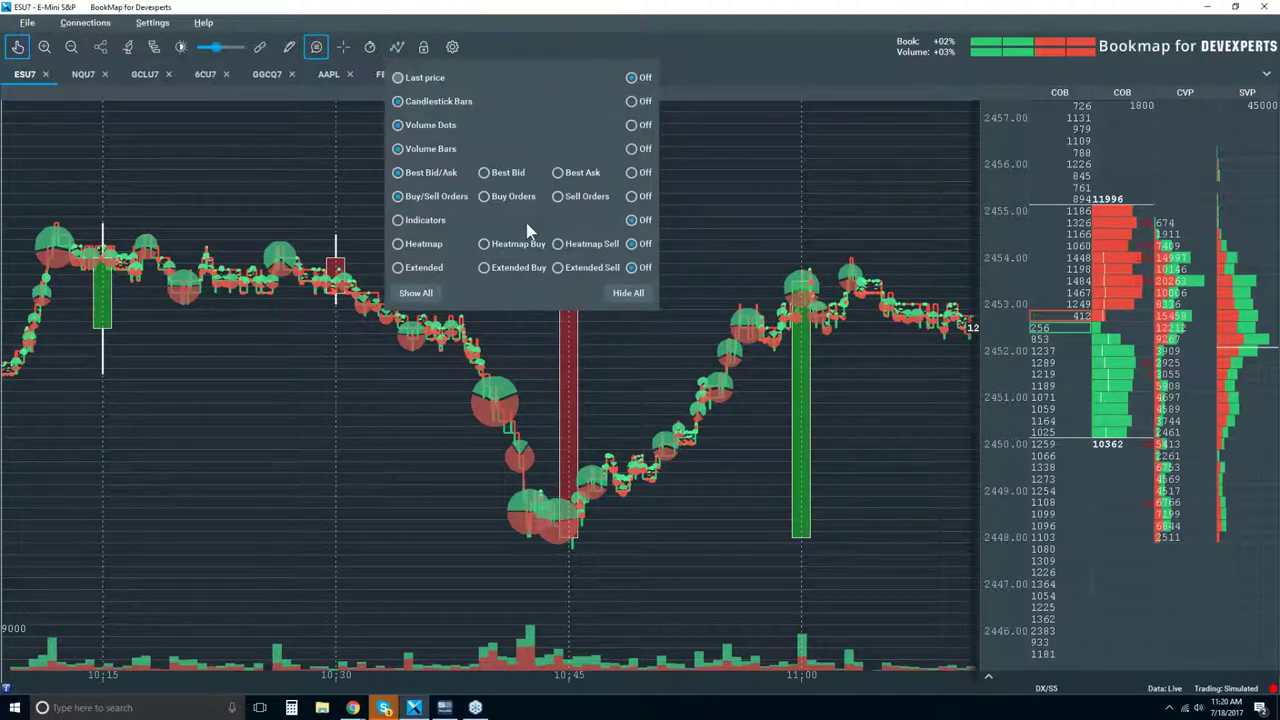
pyautogui.click(423, 246)
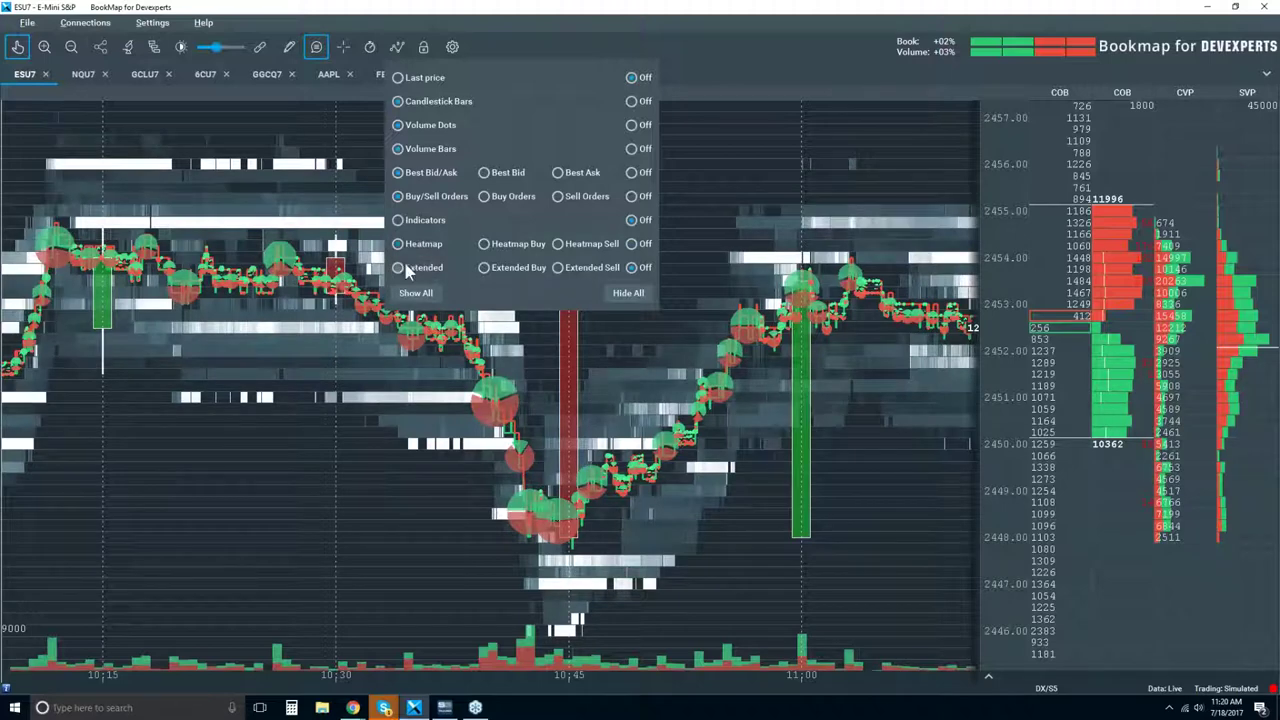
pyautogui.click(632, 244)
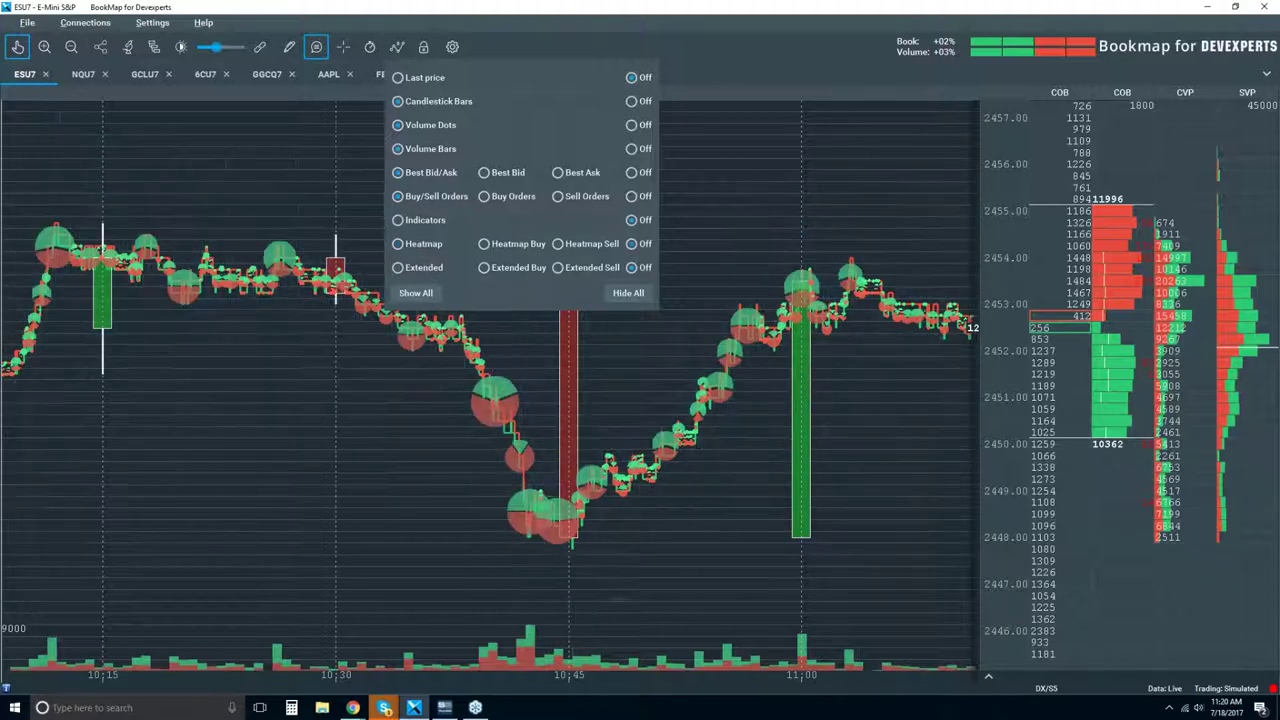
pyautogui.click(708, 203)
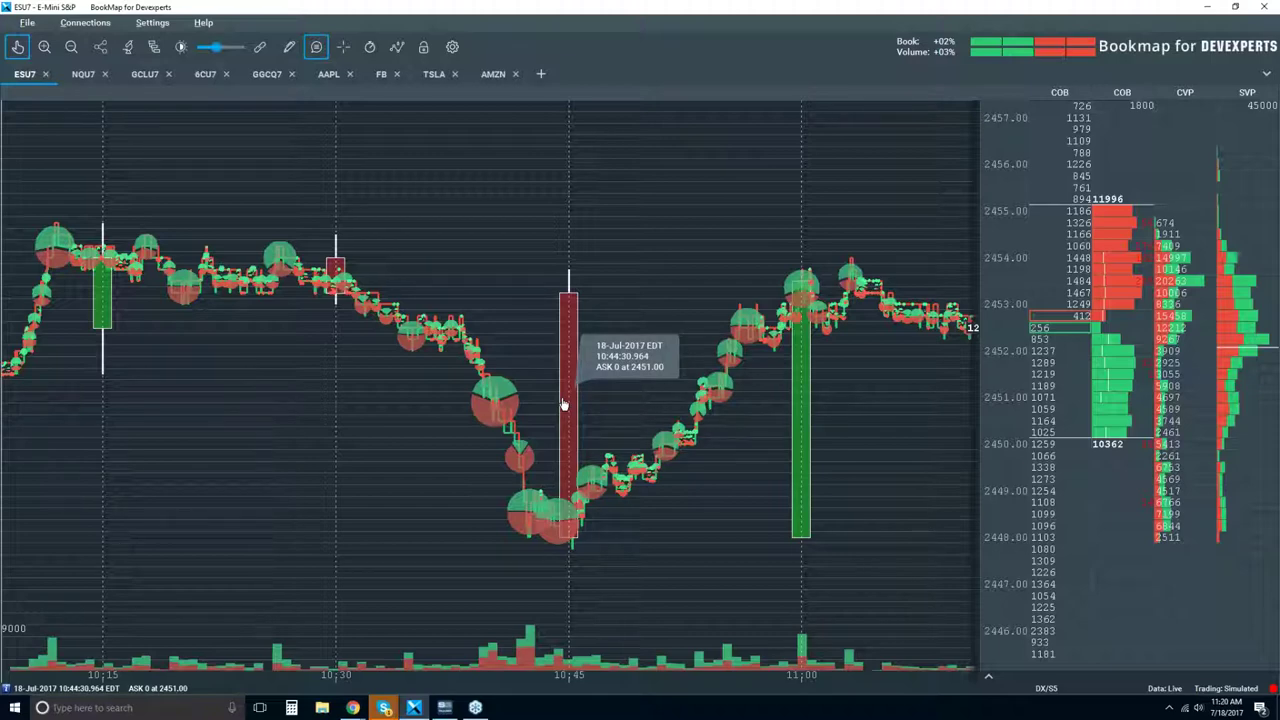
# Examine how the volume dots and bid/ask lines behave on both sides of the 10:45 candlestick, between 10:44 and 10:46.
pyautogui.scroll(3, 568, 435)
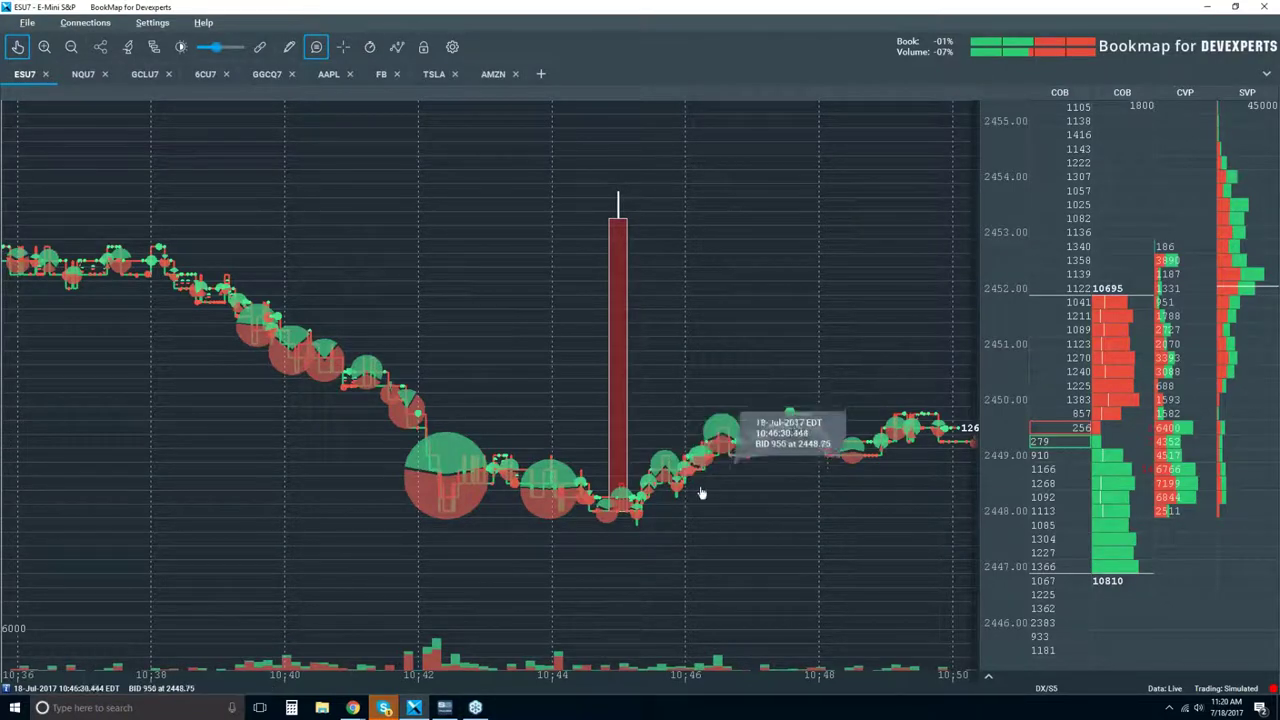
pyautogui.scroll(3, 687, 470)
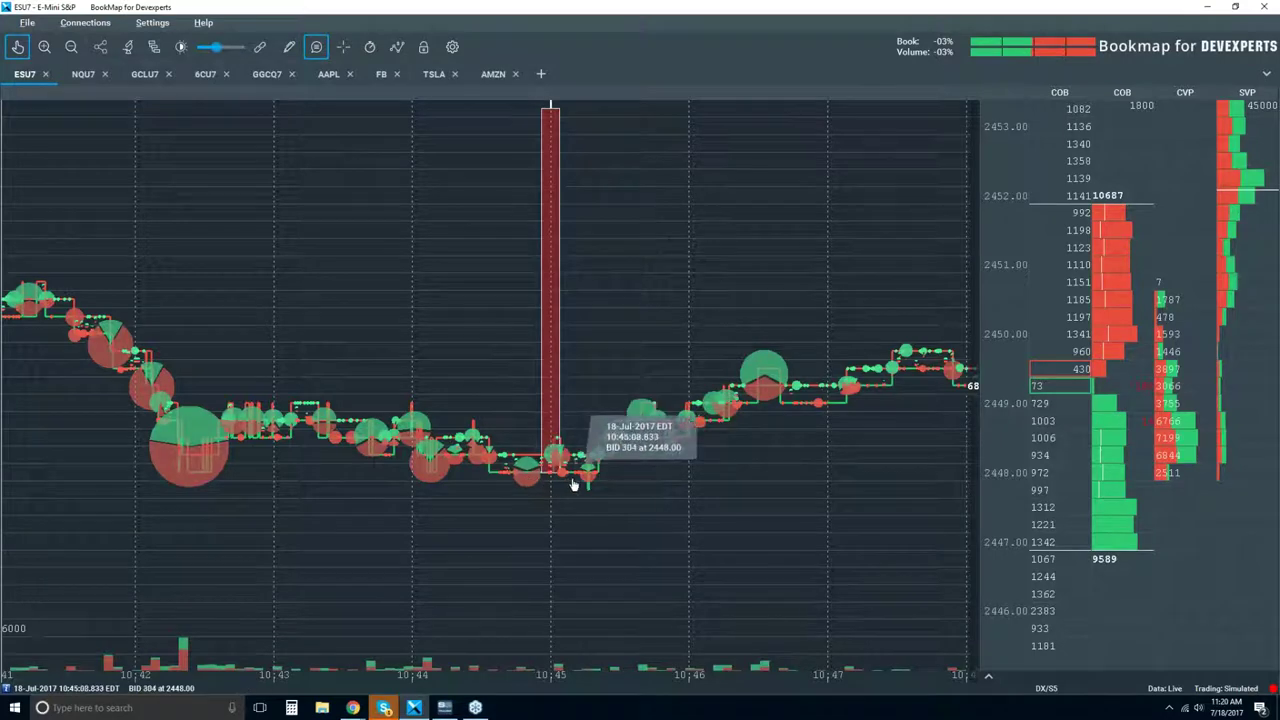
pyautogui.scroll(2, 580, 475)
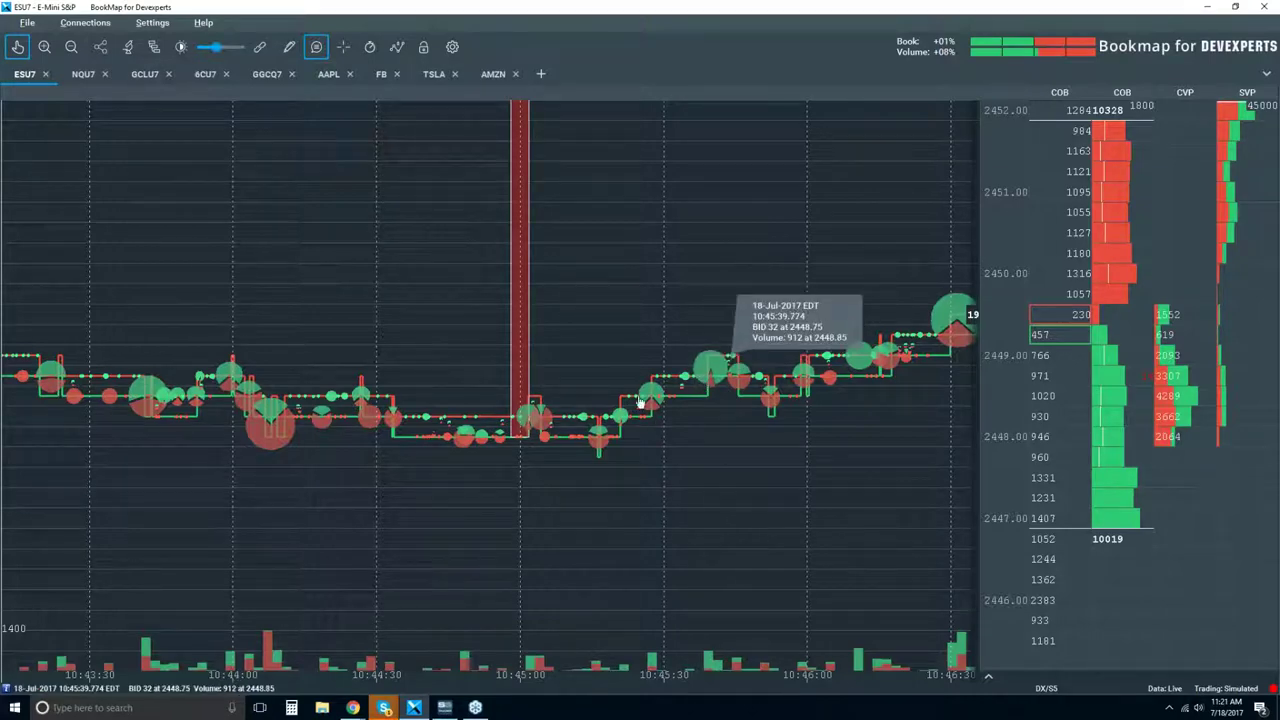
pyautogui.scroll(-2, 651, 404)
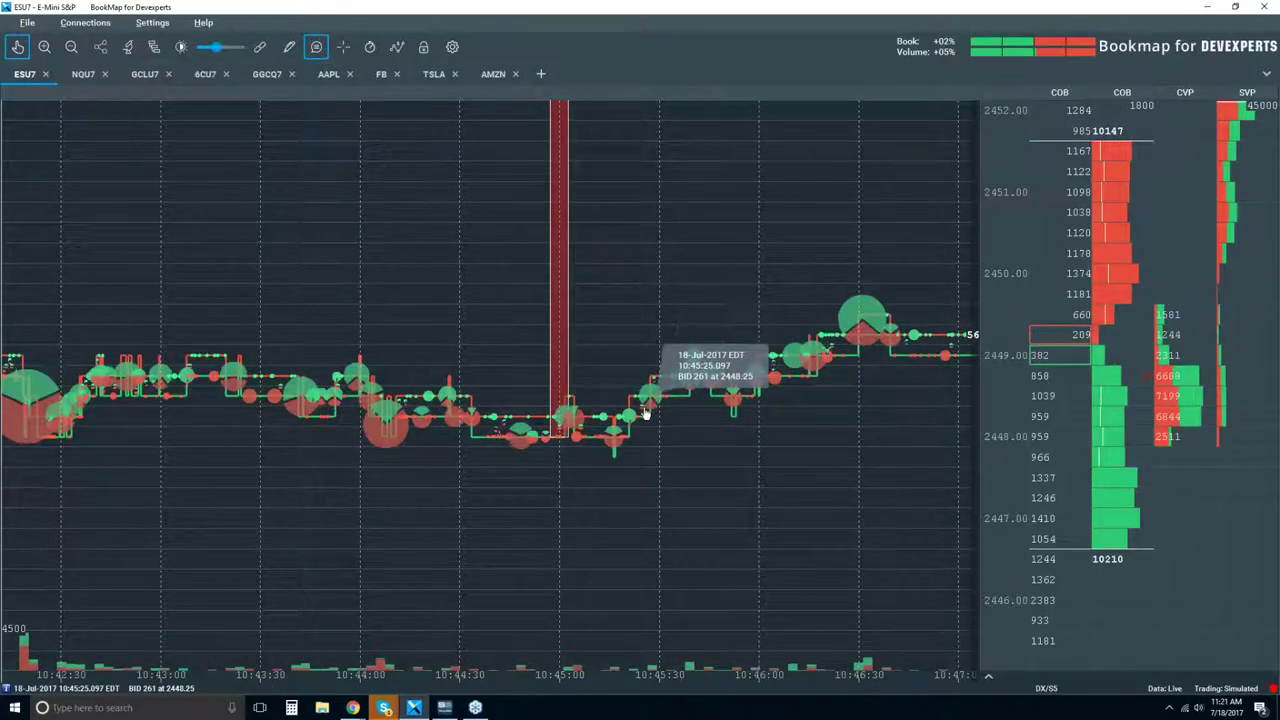
pyautogui.scroll(-2, 651, 404)
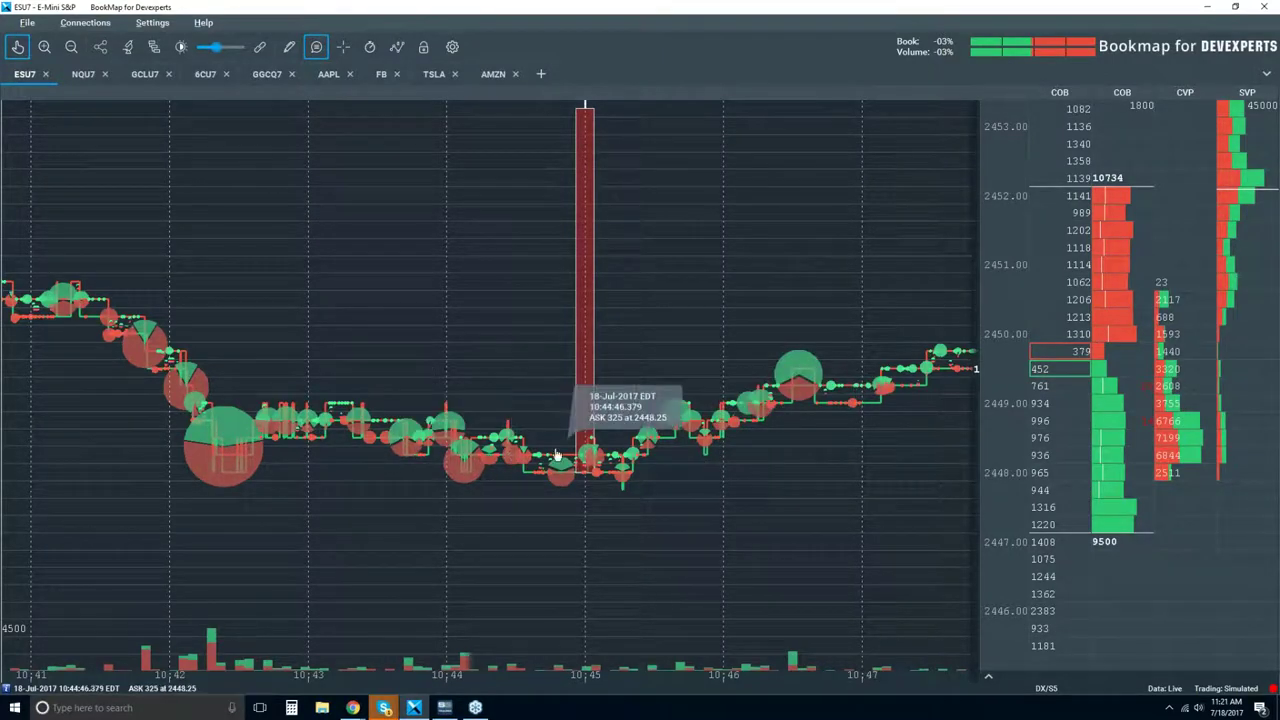
pyautogui.scroll(2, 551, 462)
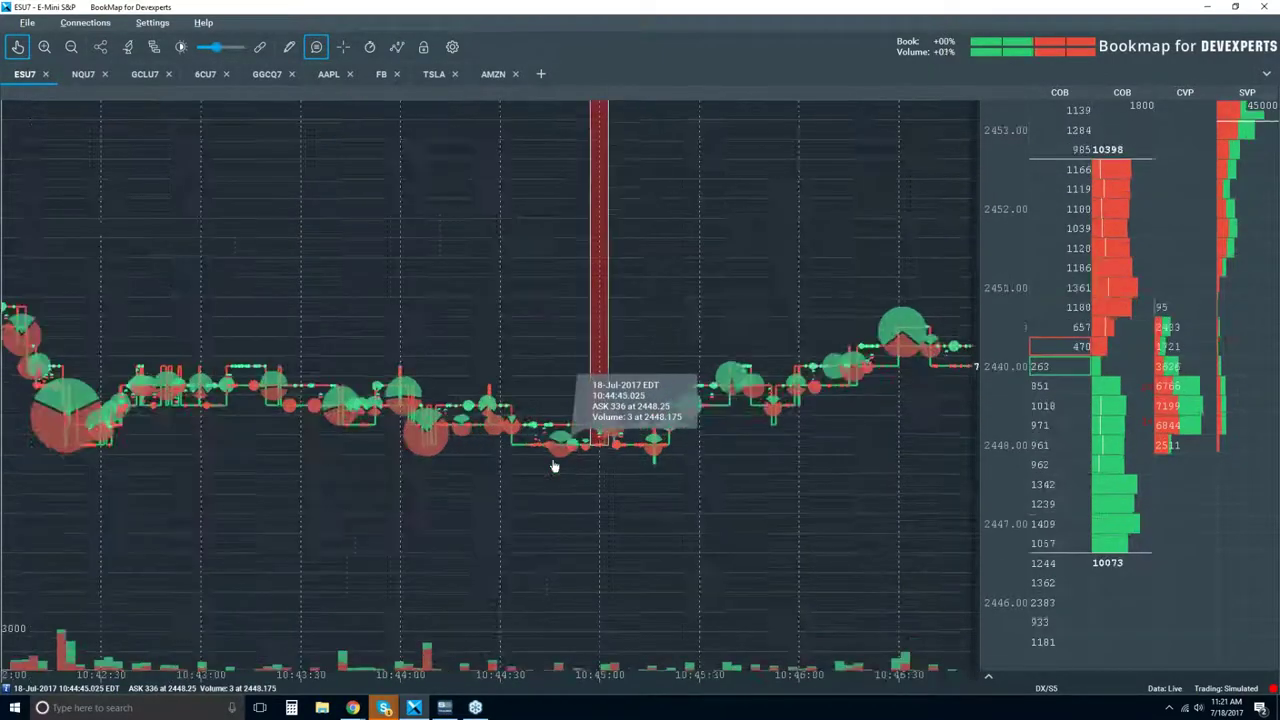
# Examine the individual trades on the ask line around 10:44:48.517 at microsecond resolution.
pyautogui.scroll(2, 600, 395)
pyautogui.scroll(5, 618, 403)
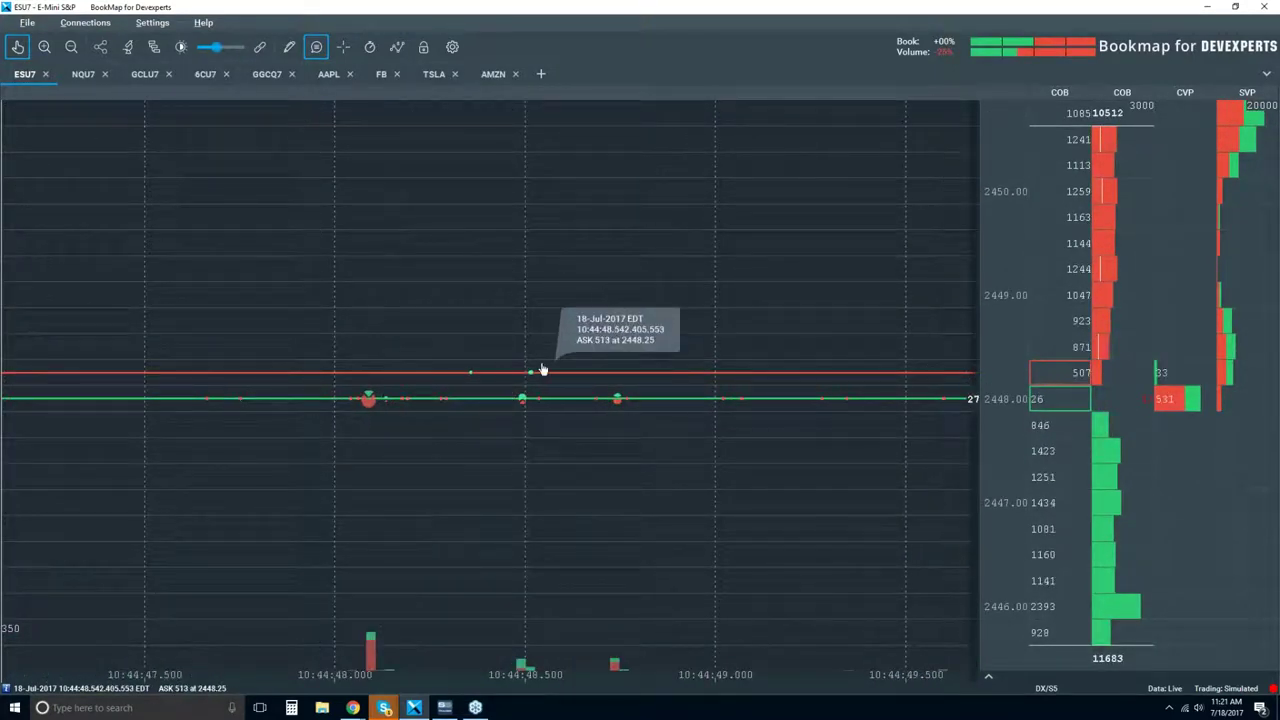
pyautogui.scroll(7, 545, 372)
pyautogui.scroll(5, 552, 375)
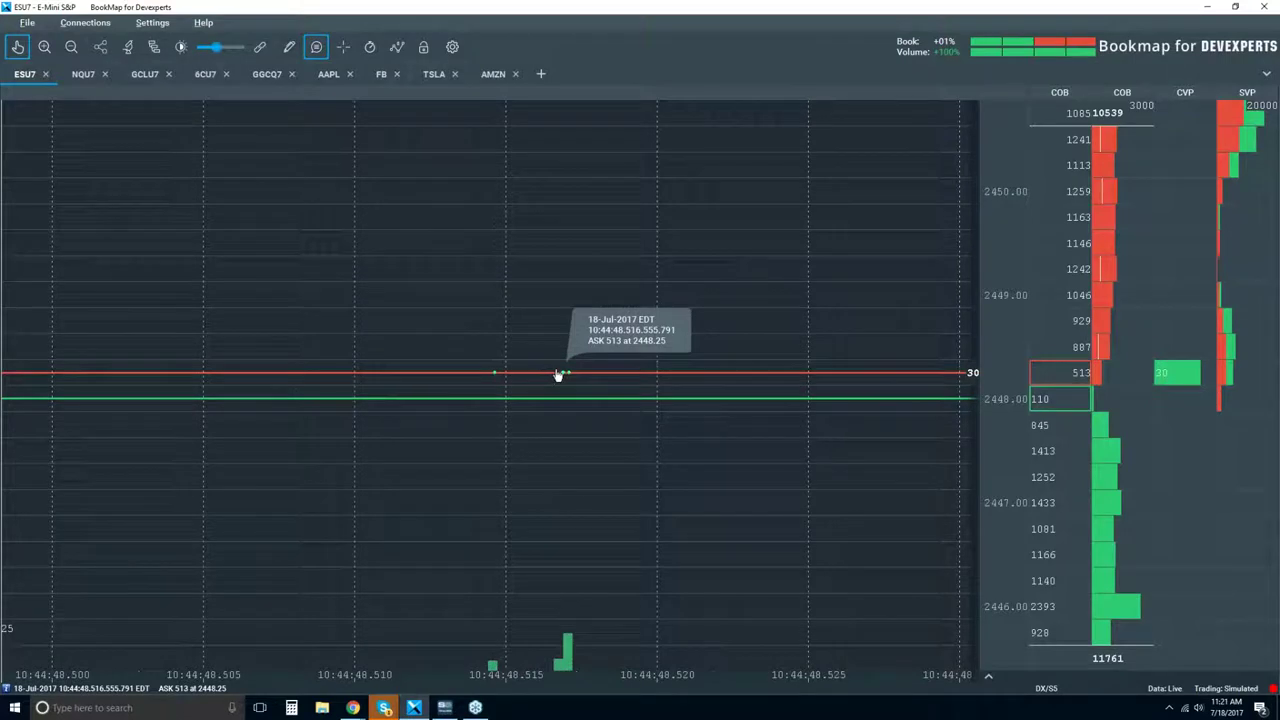
pyautogui.scroll(2, 603, 378)
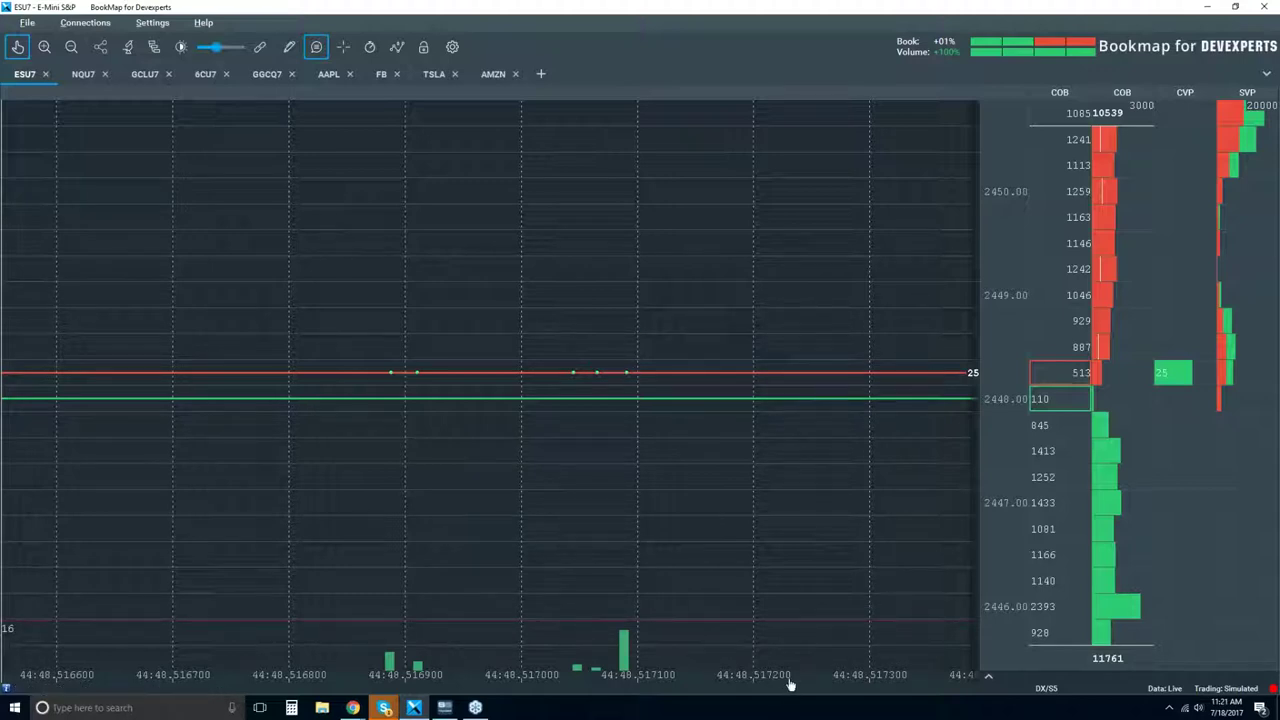
pyautogui.scroll(3, 606, 369)
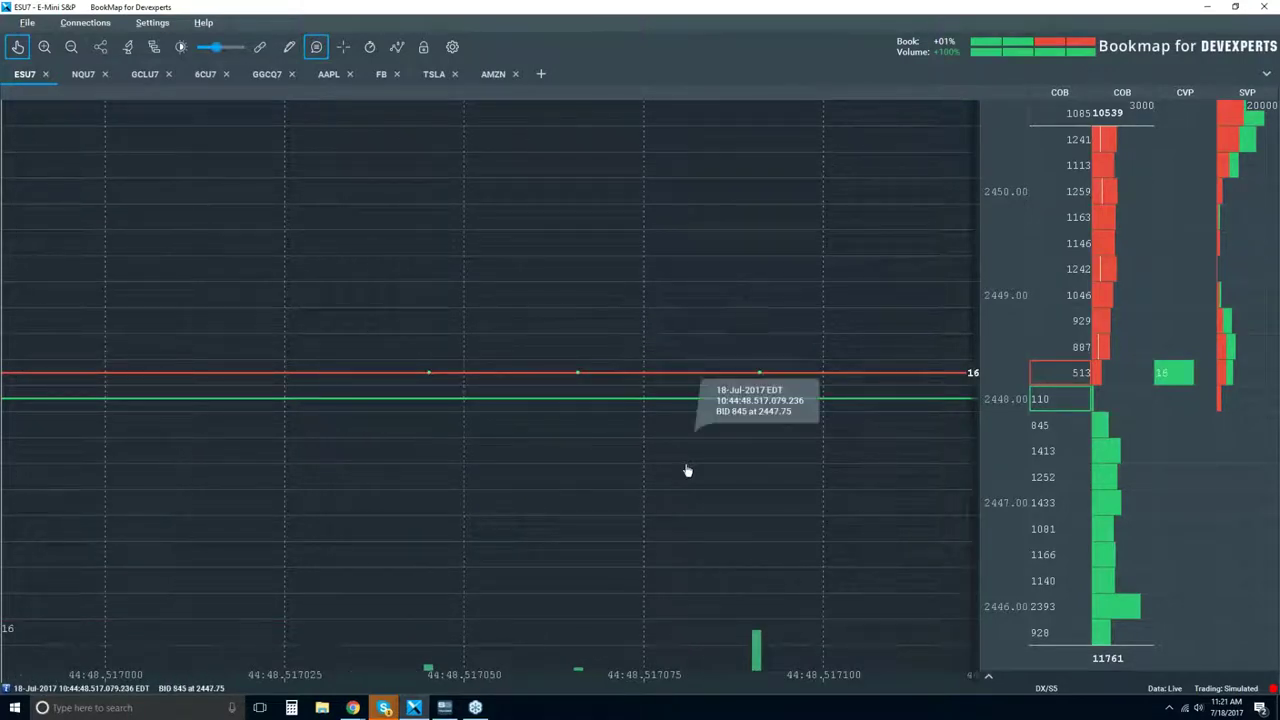
pyautogui.scroll(2, 676, 377)
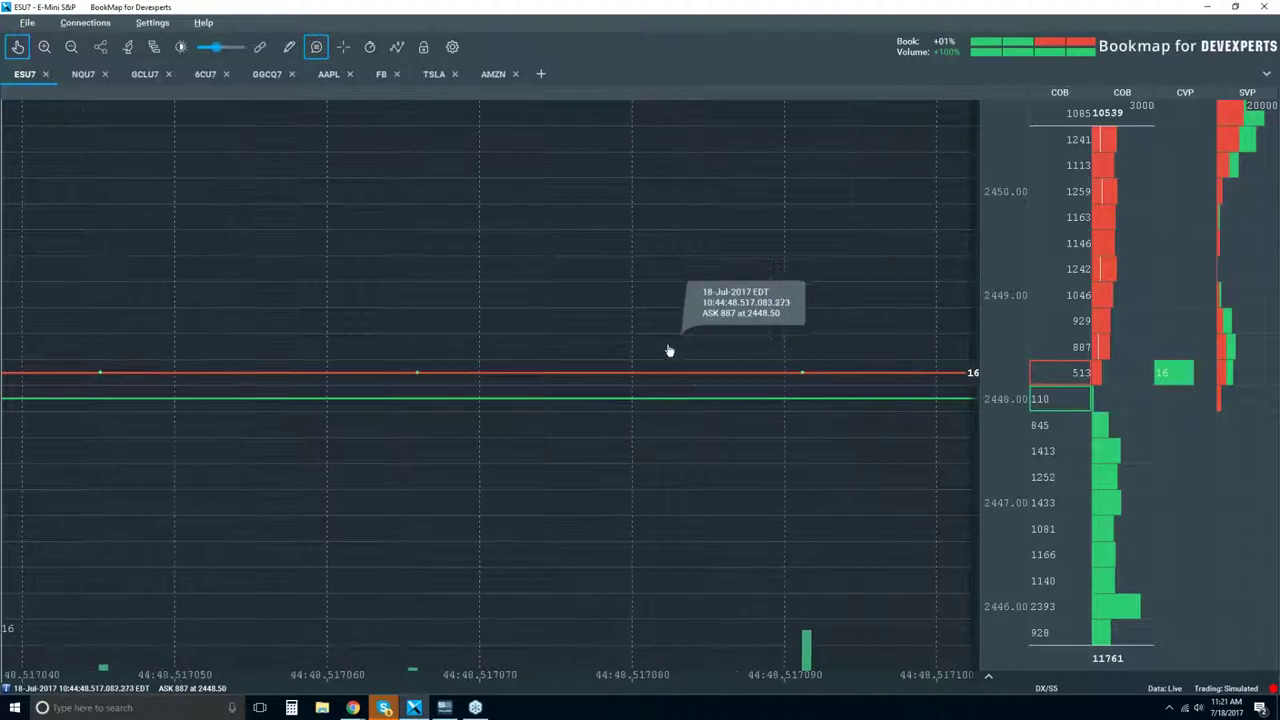
# Examine the single trade near 10:44:48.517091, then return to the overview between 10:15 and 10:55.
pyautogui.scroll(3, 790, 386)
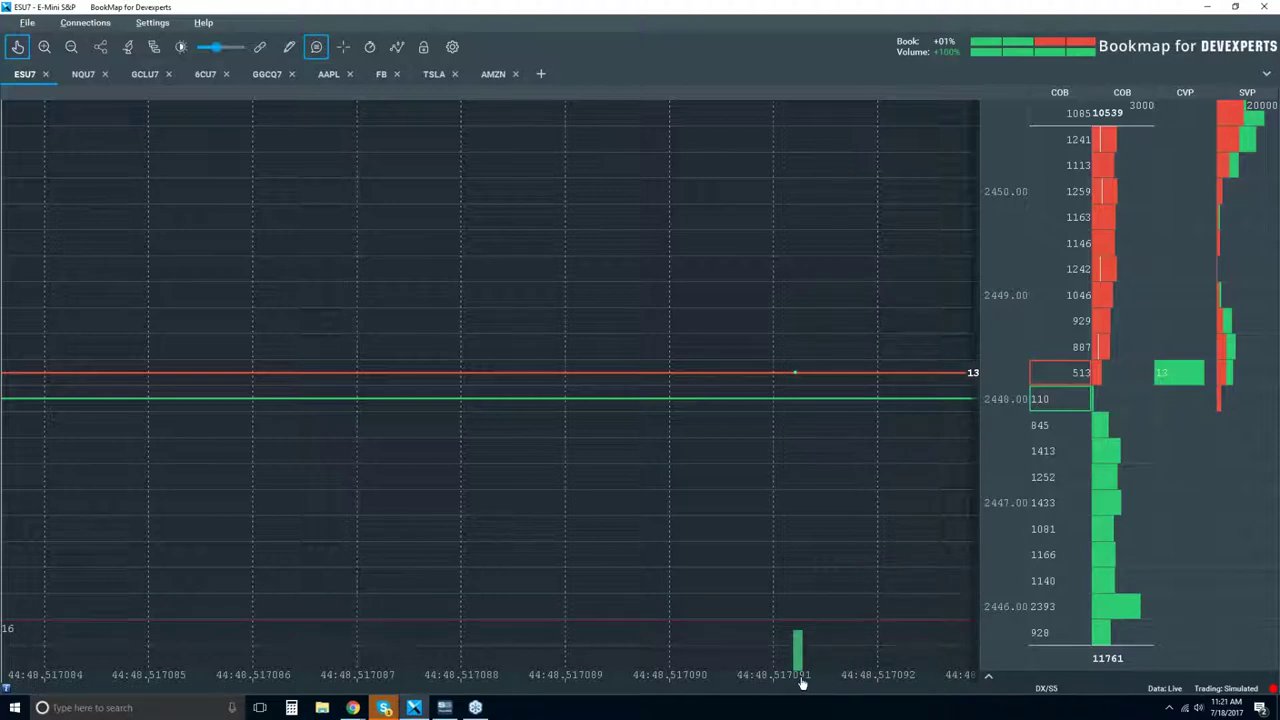
pyautogui.scroll(-3, 754, 463)
pyautogui.scroll(-5, 751, 466)
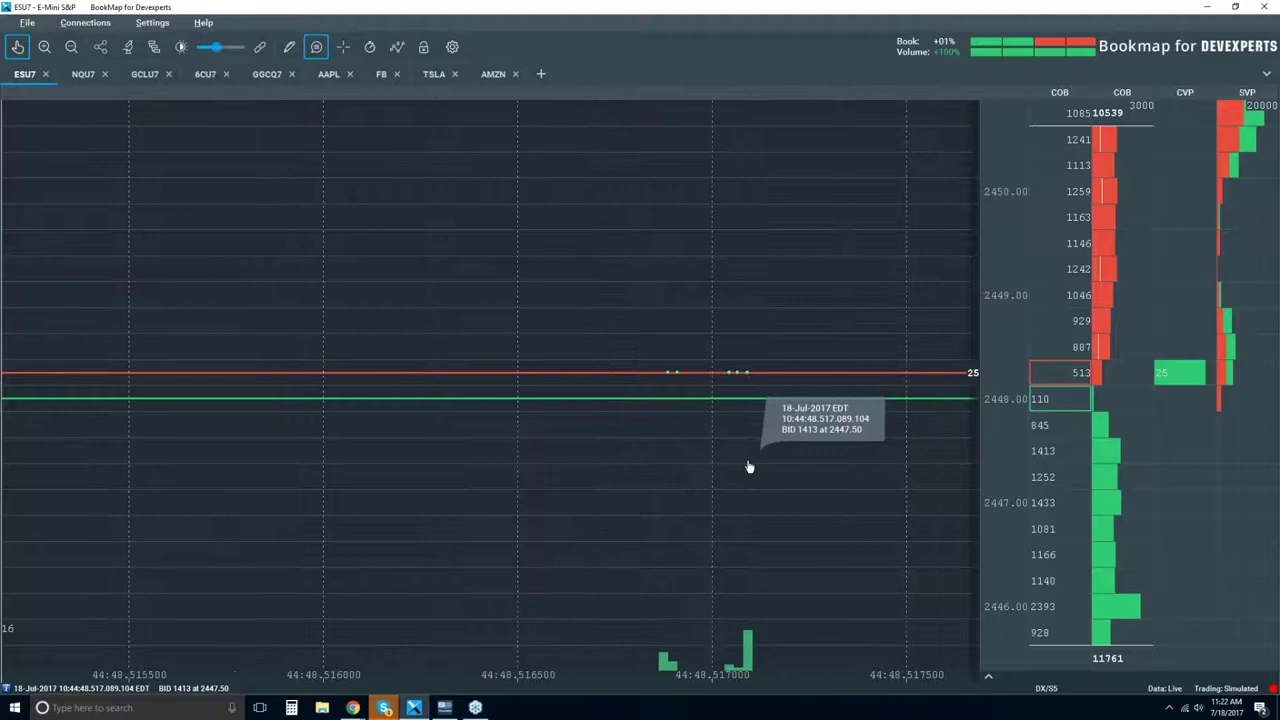
pyautogui.scroll(-8, 750, 467)
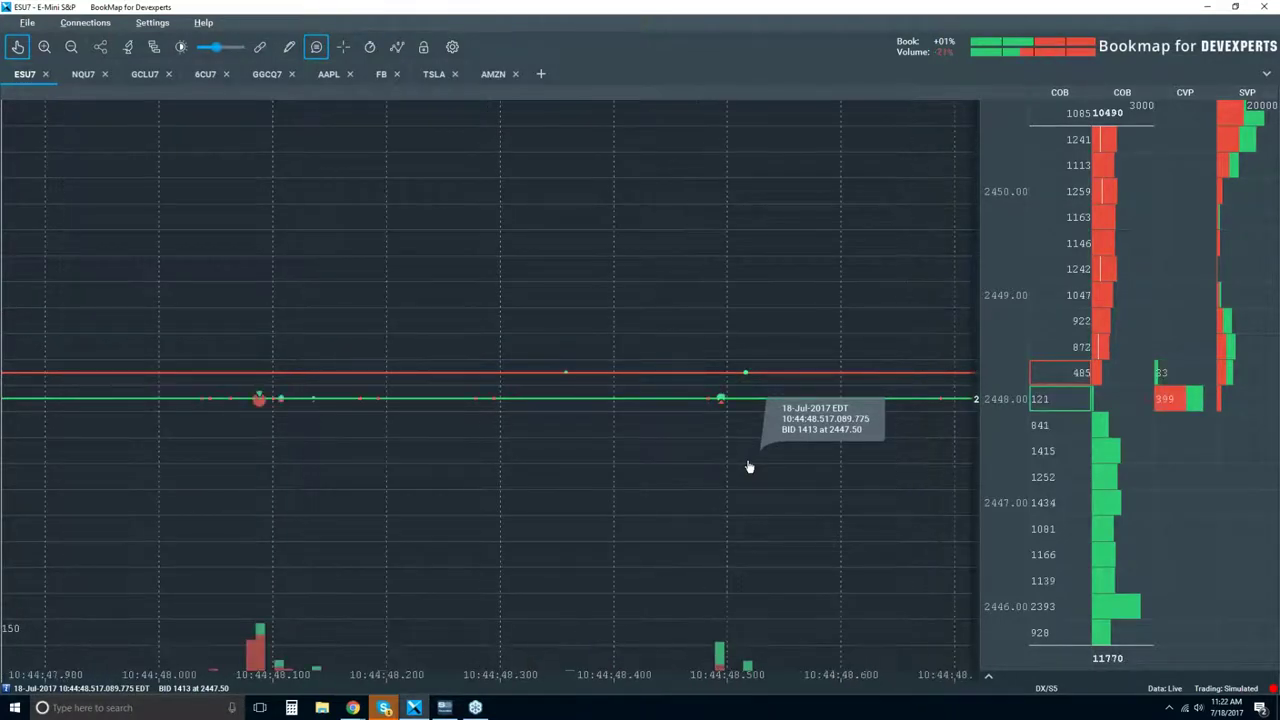
pyautogui.scroll(-10, 750, 467)
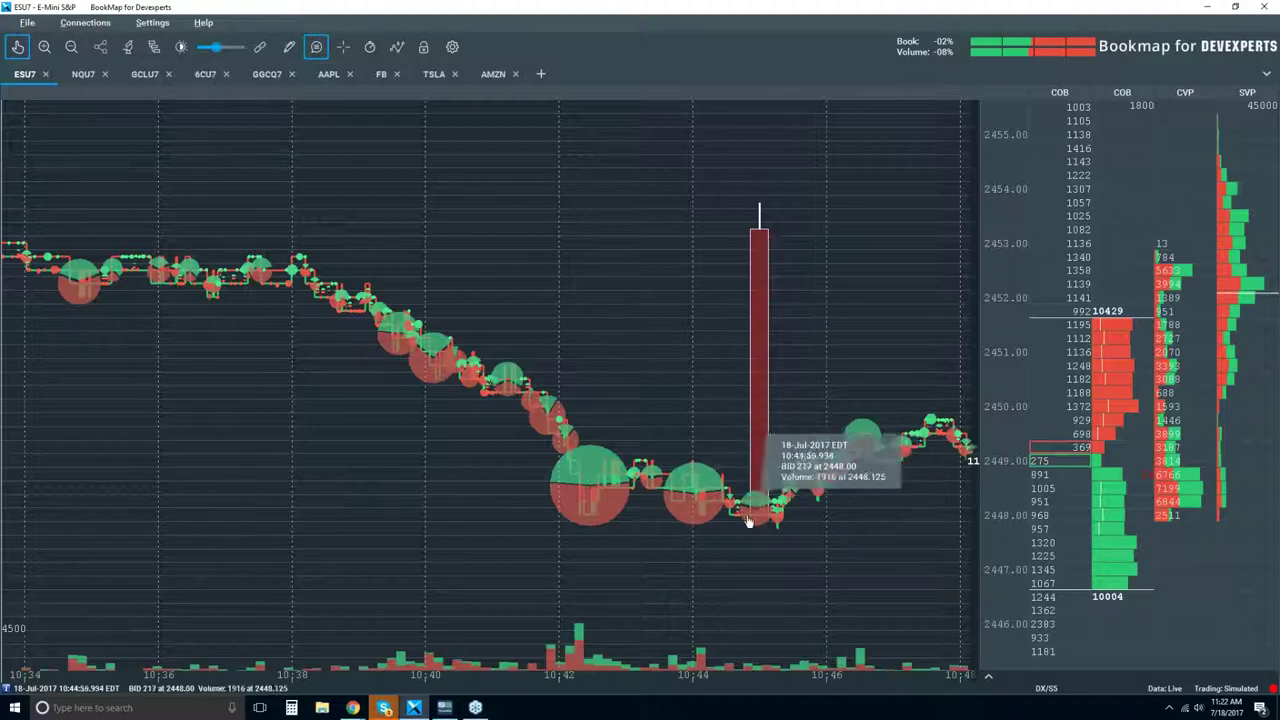
pyautogui.scroll(-2, 676, 426)
pyautogui.scroll(-2, 676, 426)
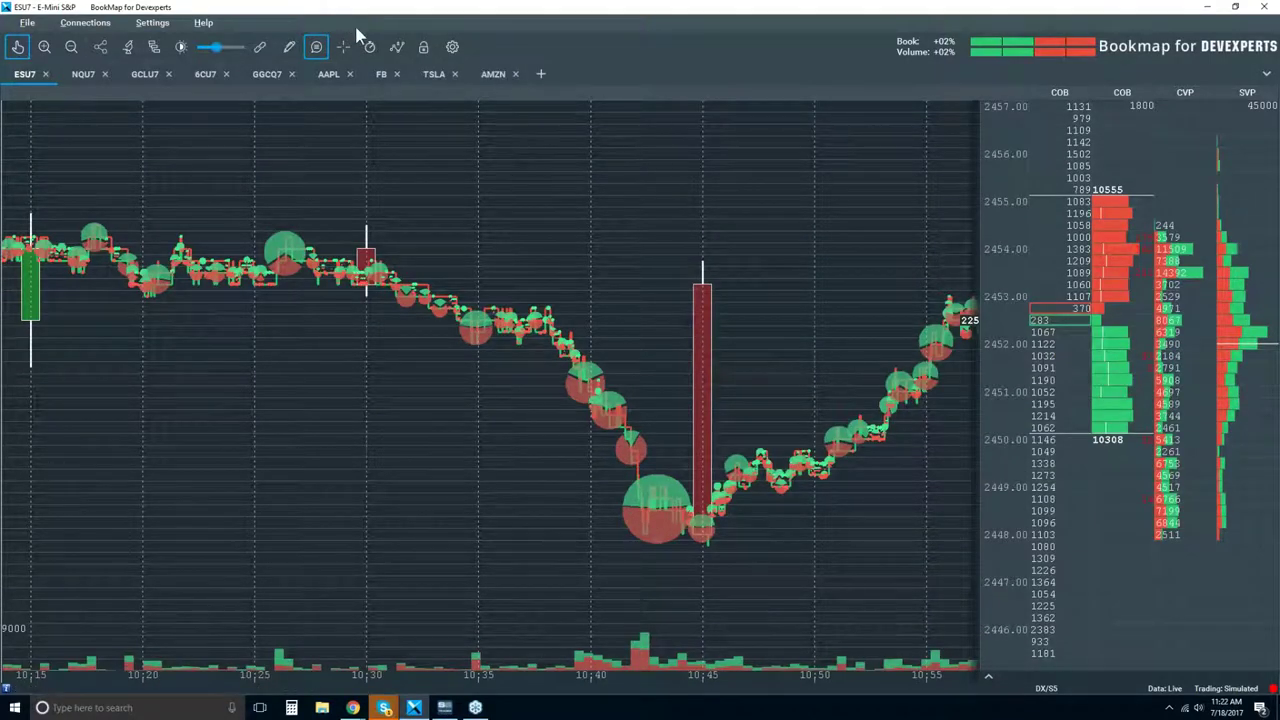
# Show the Heatmap on the ESU7 chart together with the candlesticks, volume dots and best bid/ask lines.
pyautogui.click(397, 47)
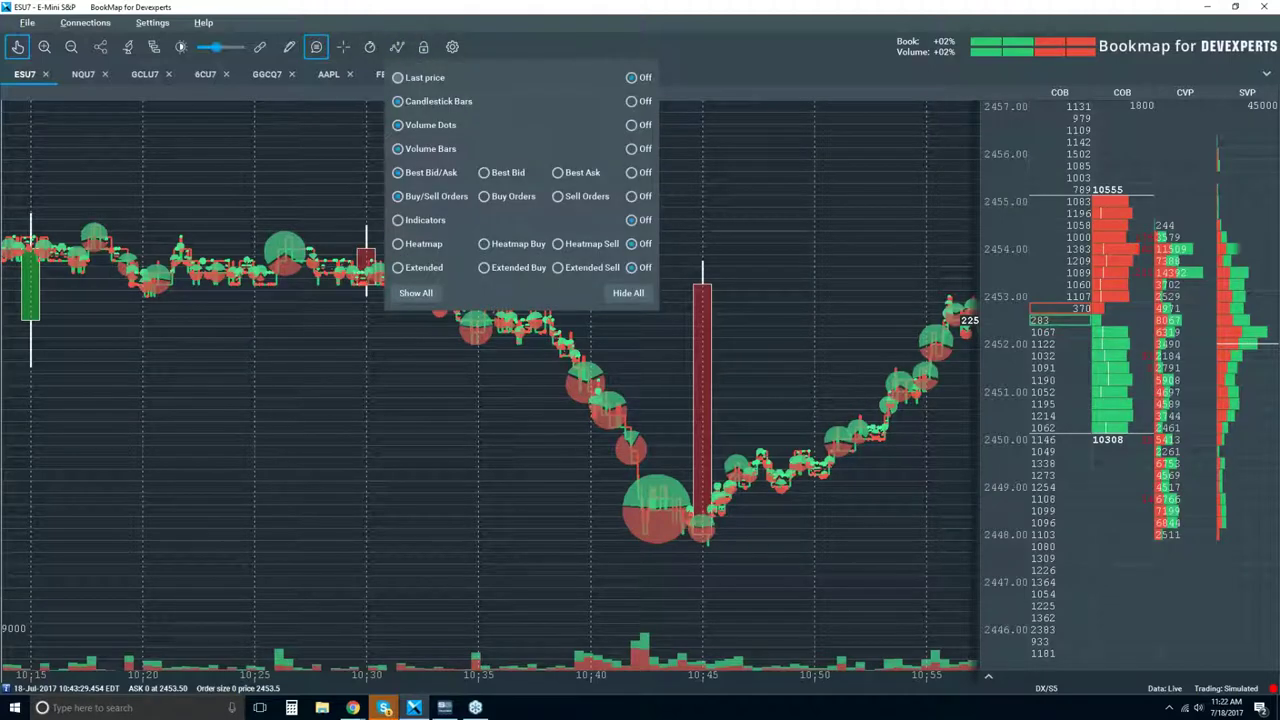
pyautogui.click(427, 248)
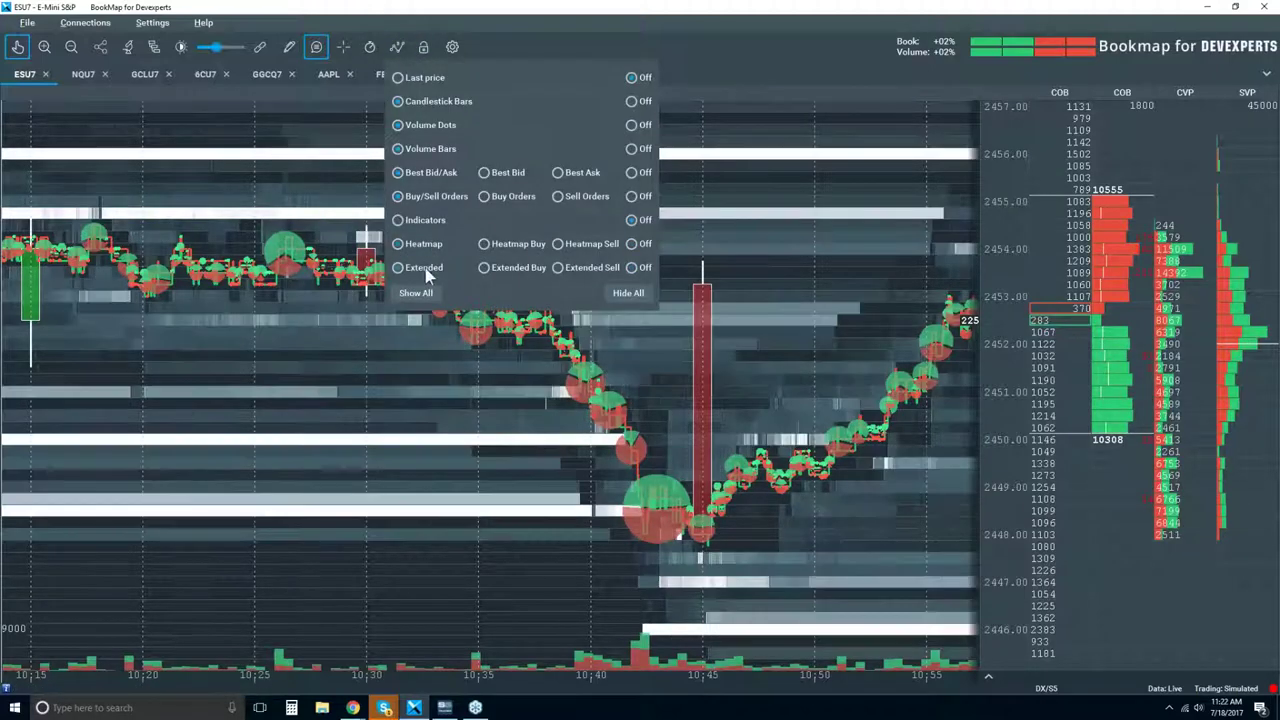
pyautogui.click(800, 248)
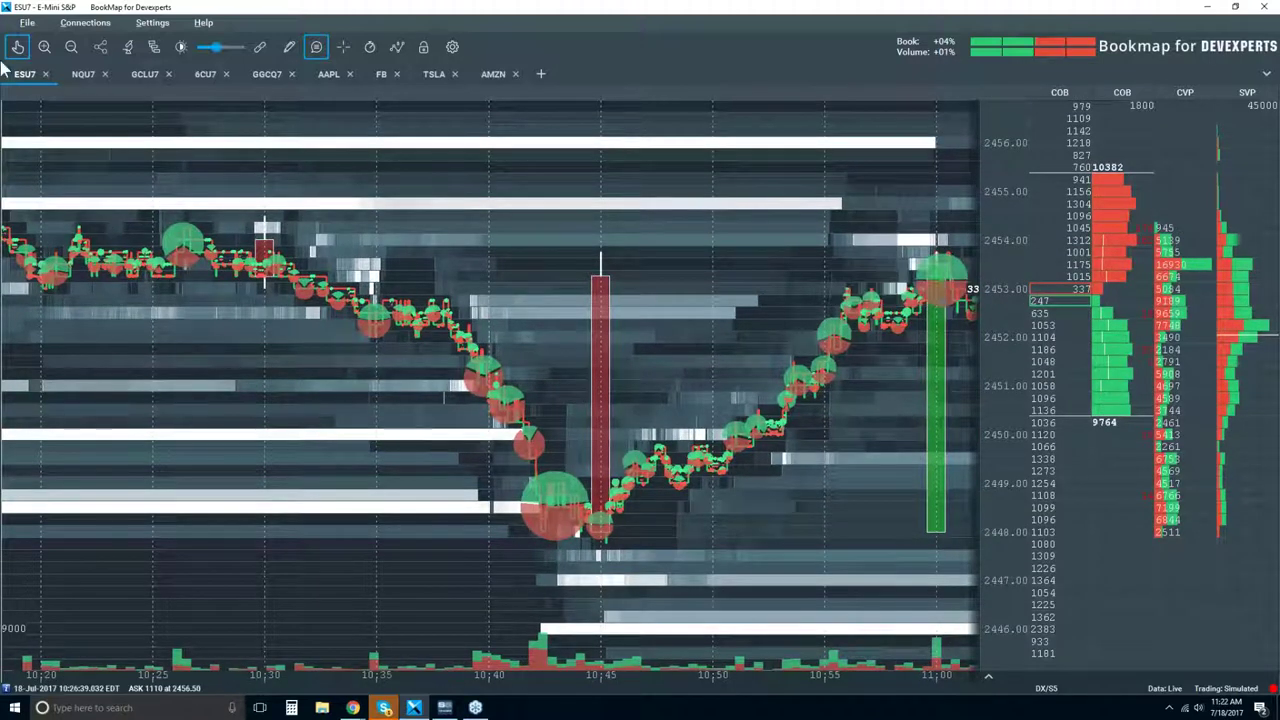
# Return the chart to the live price and examine the heatmap liquidity above and below it between 11:00 and 11:25.
pyautogui.click(17, 49)
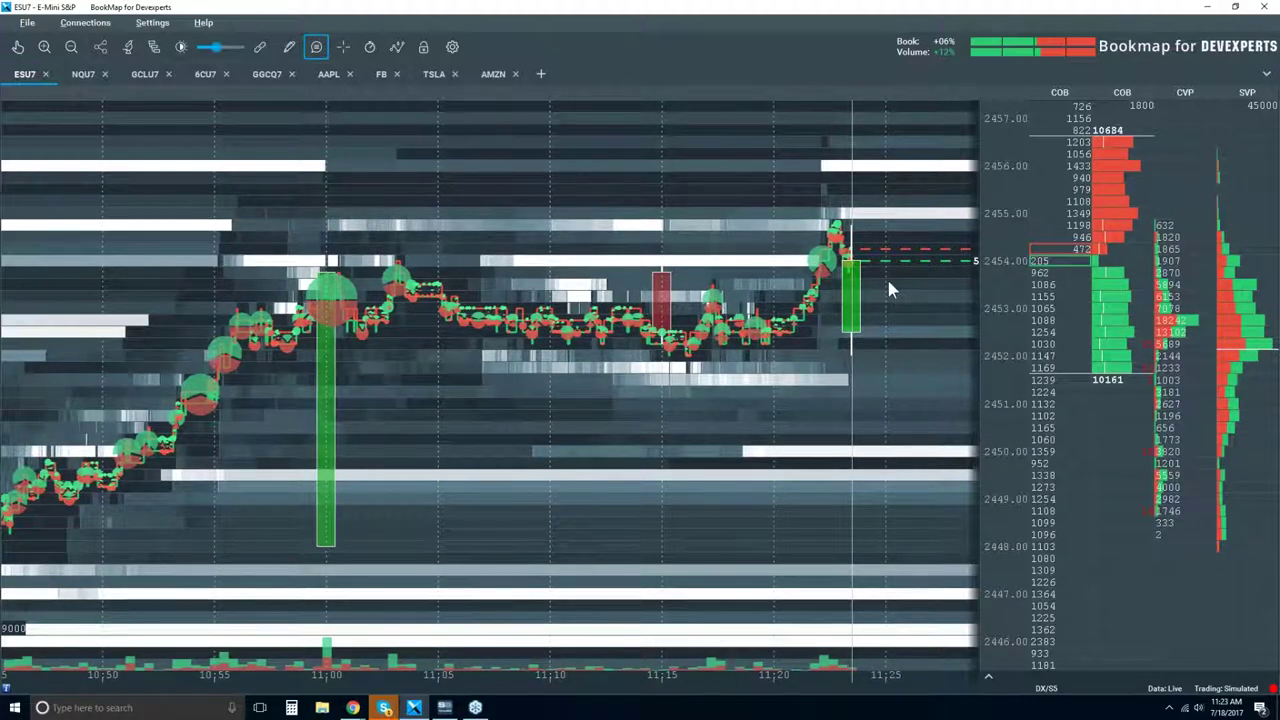
pyautogui.scroll(2, 890, 283)
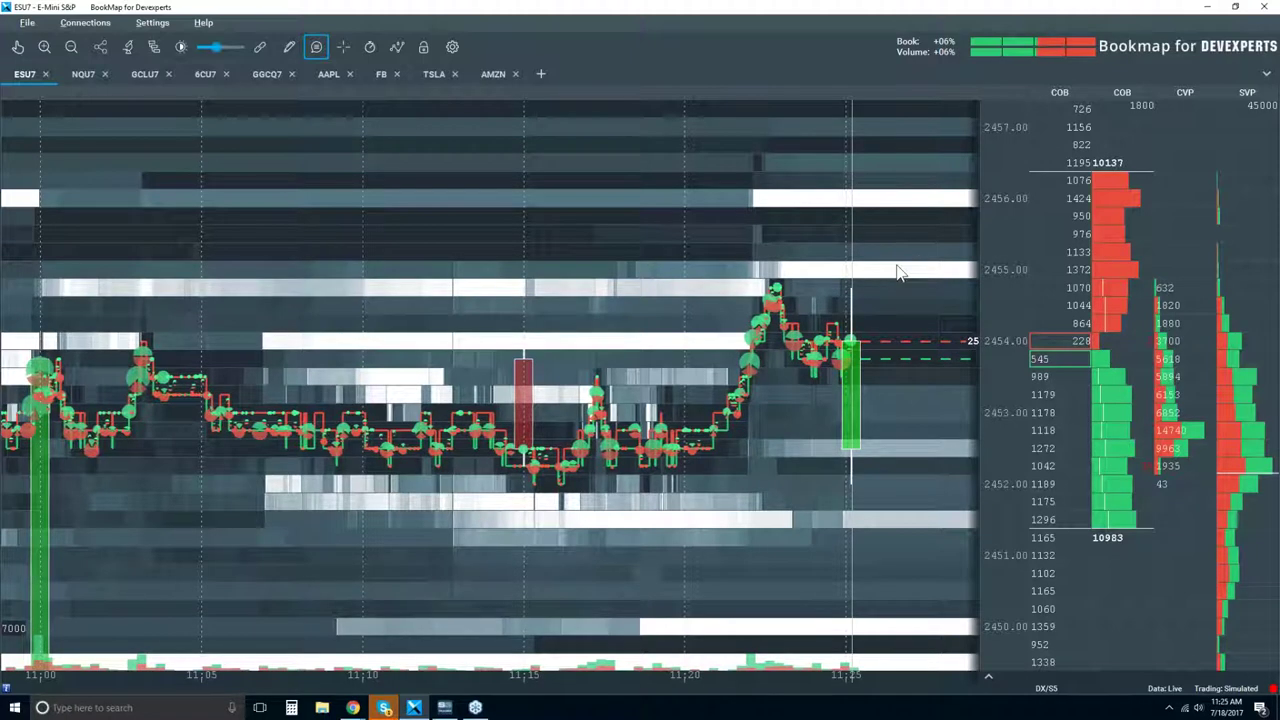
pyautogui.moveTo(789, 266)
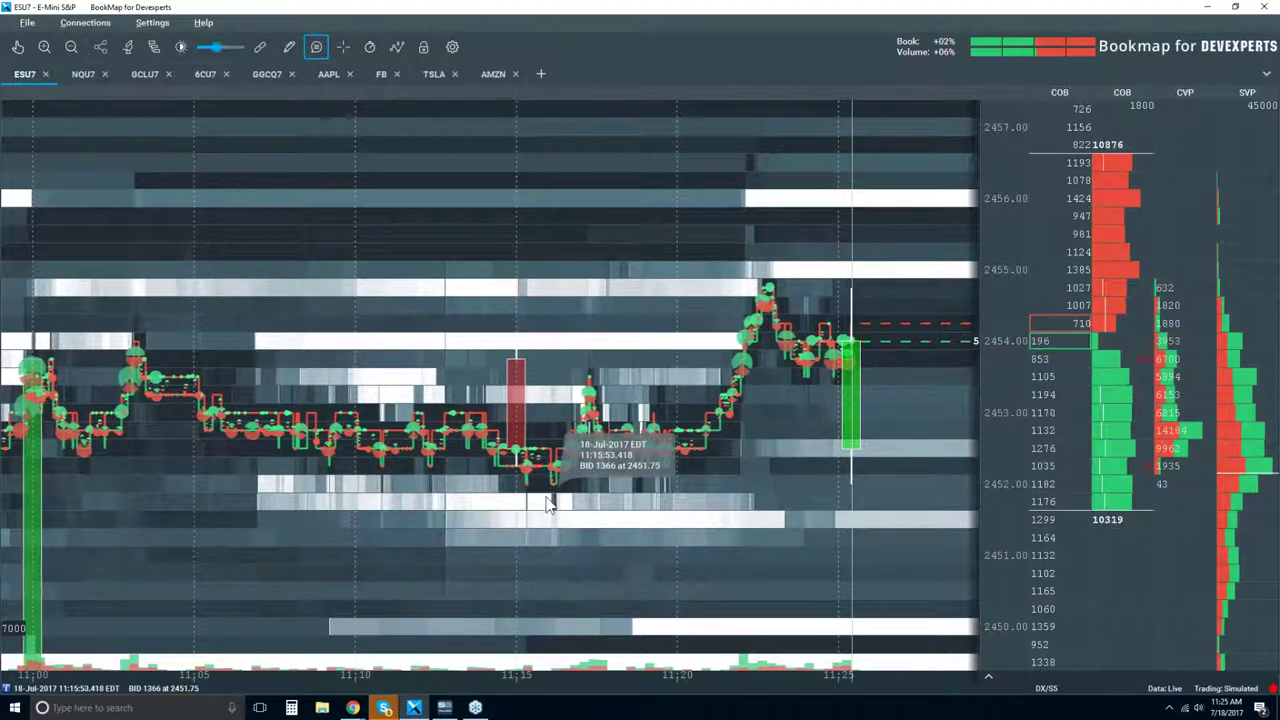
pyautogui.scroll(-1, 647, 380)
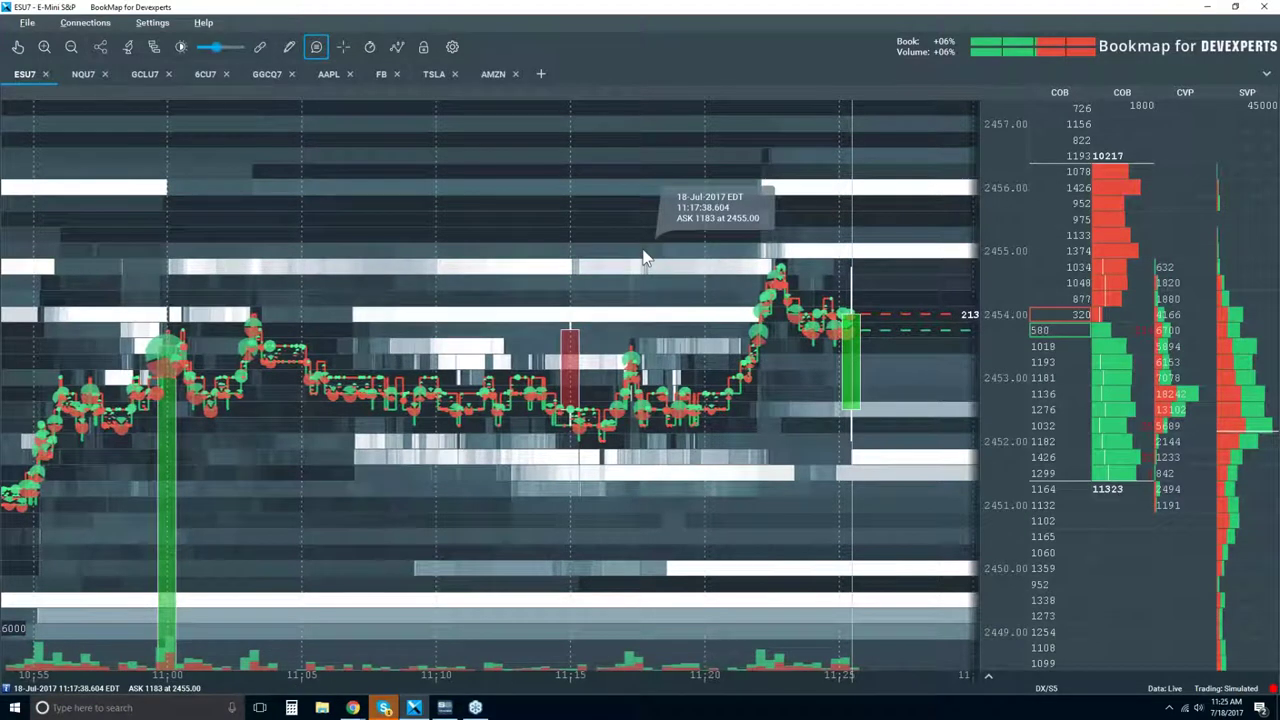
pyautogui.scroll(-1, 643, 258)
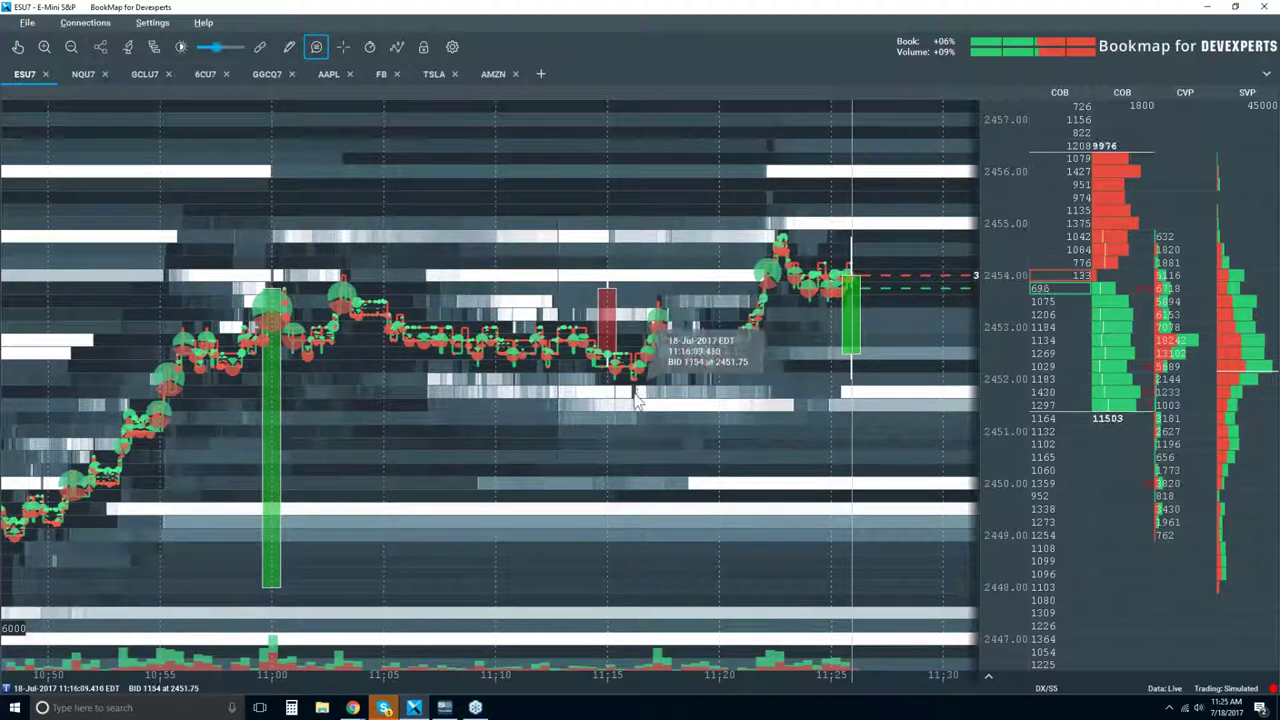
pyautogui.scroll(1, 635, 356)
pyautogui.scroll(1, 628, 357)
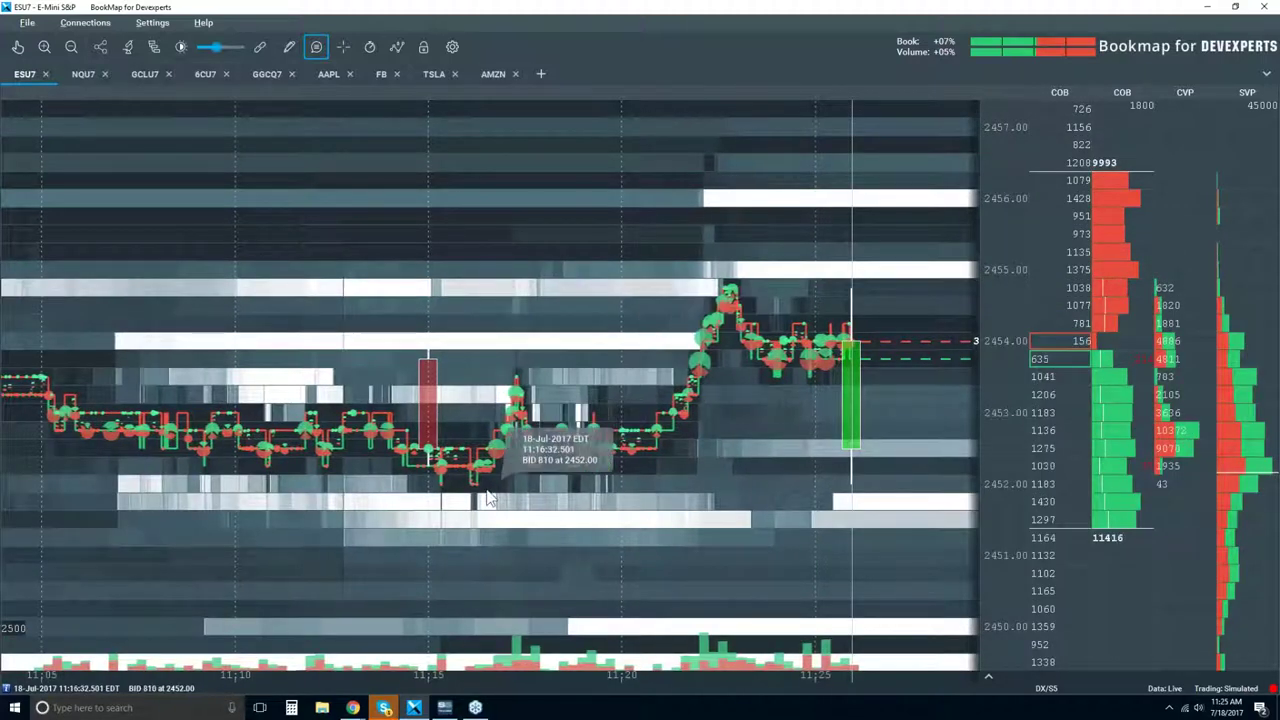
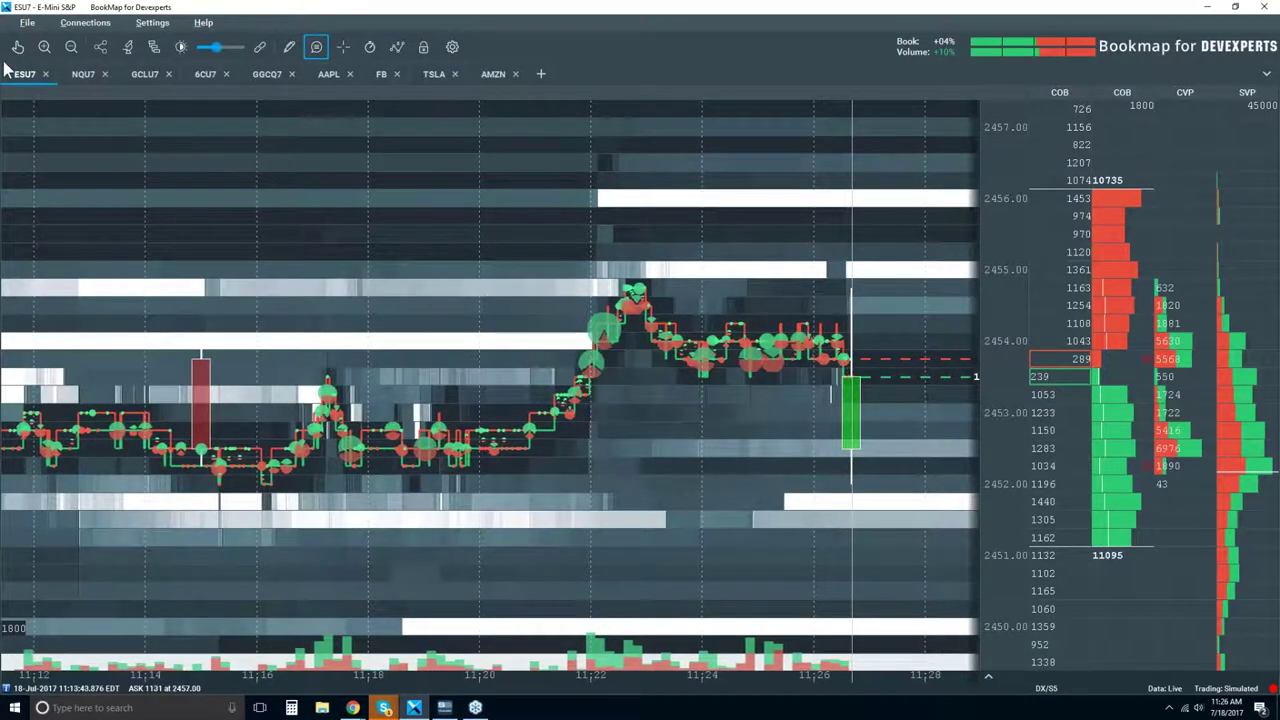
# Pause the chart on past data and review the heatmap liquidity levels around the 10:45 drop and recovery, from 9:45 to 11:30.
pyautogui.scroll(3, 357, 408)
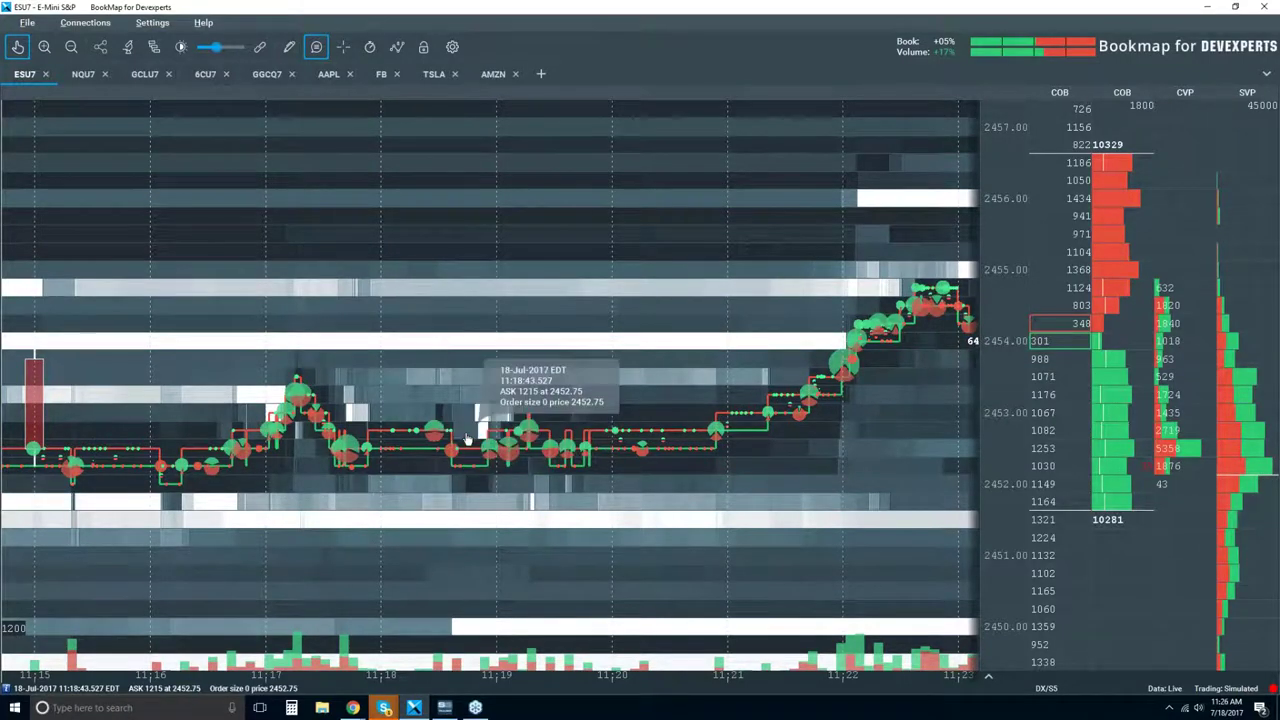
pyautogui.scroll(-4, 466, 440)
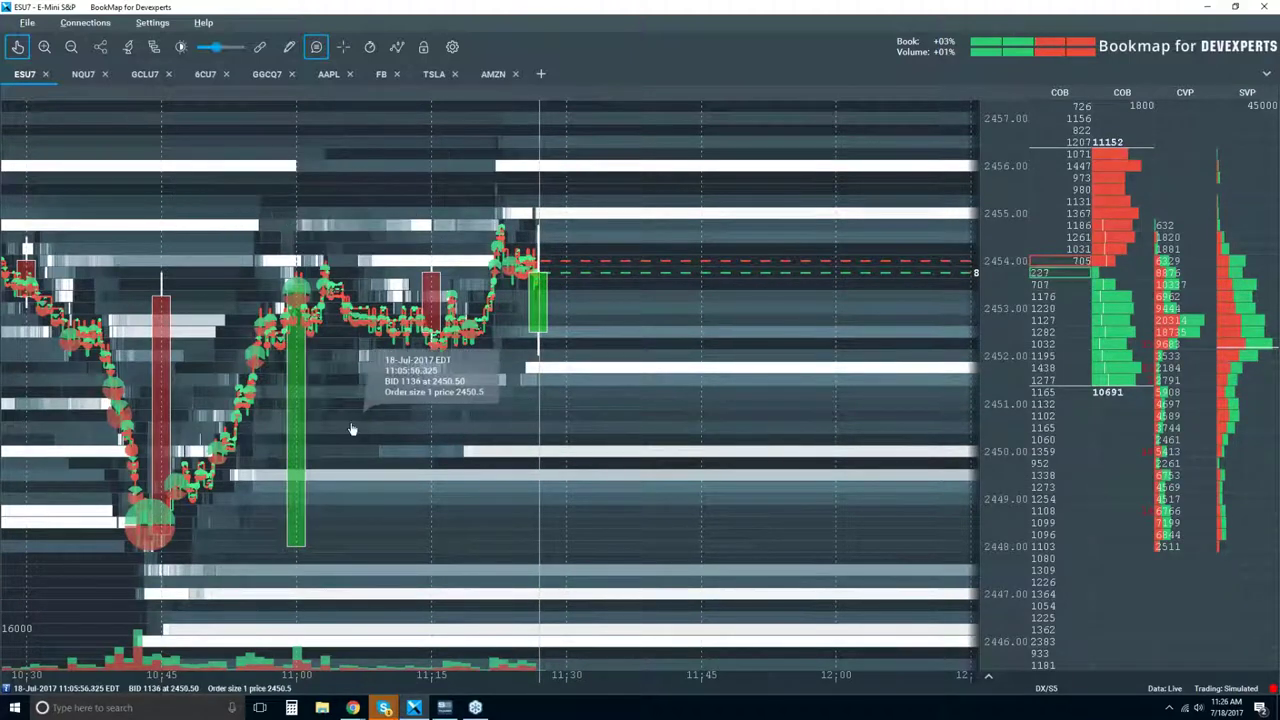
pyautogui.moveTo(407, 200); pyautogui.dragTo(695, 218)
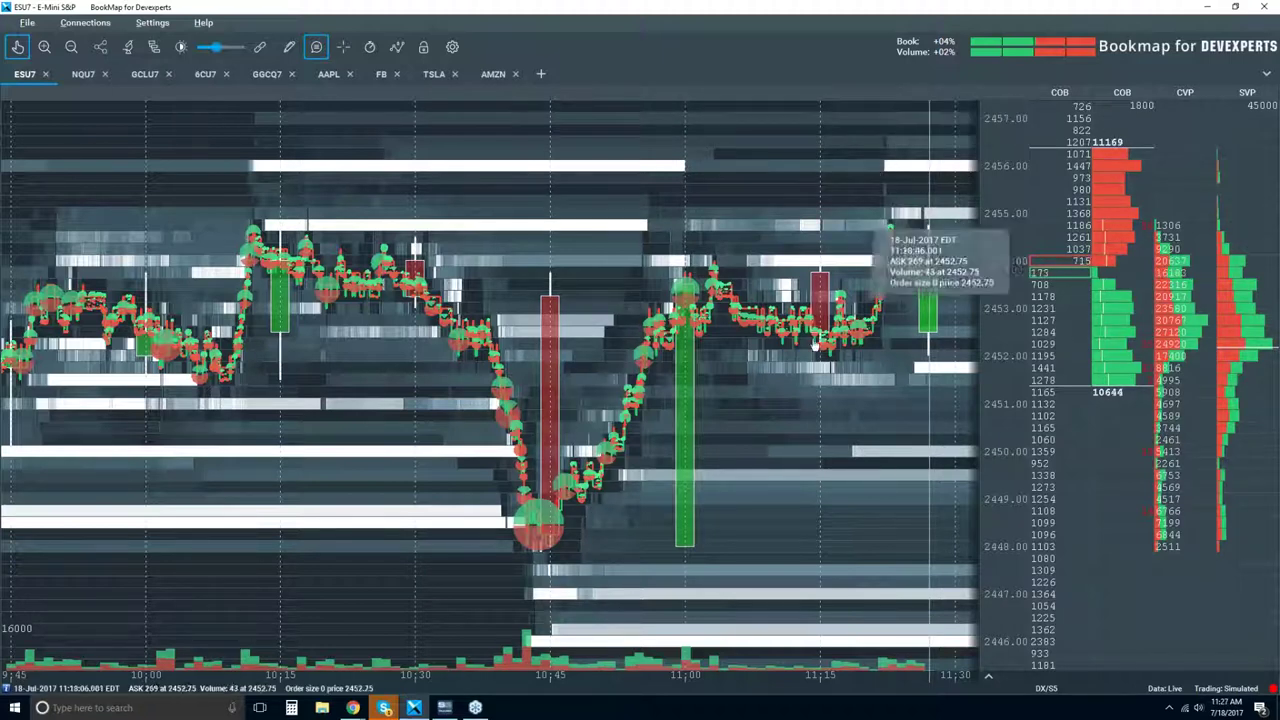
pyautogui.moveTo(297, 521); pyautogui.dragTo(420, 518)
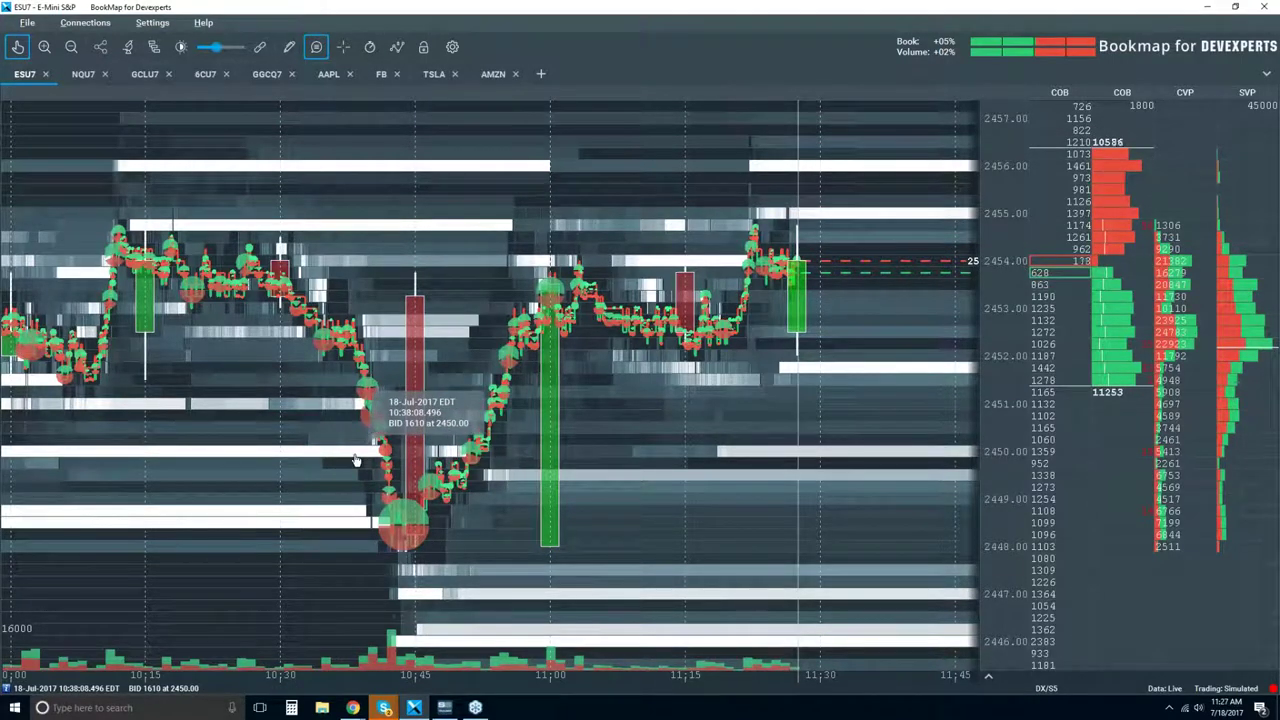
# Examine how the heatmap liquidity at 2453.00 and 2453.25 reacts as the price reaches it around 11:17.
pyautogui.scroll(5, 680, 320)
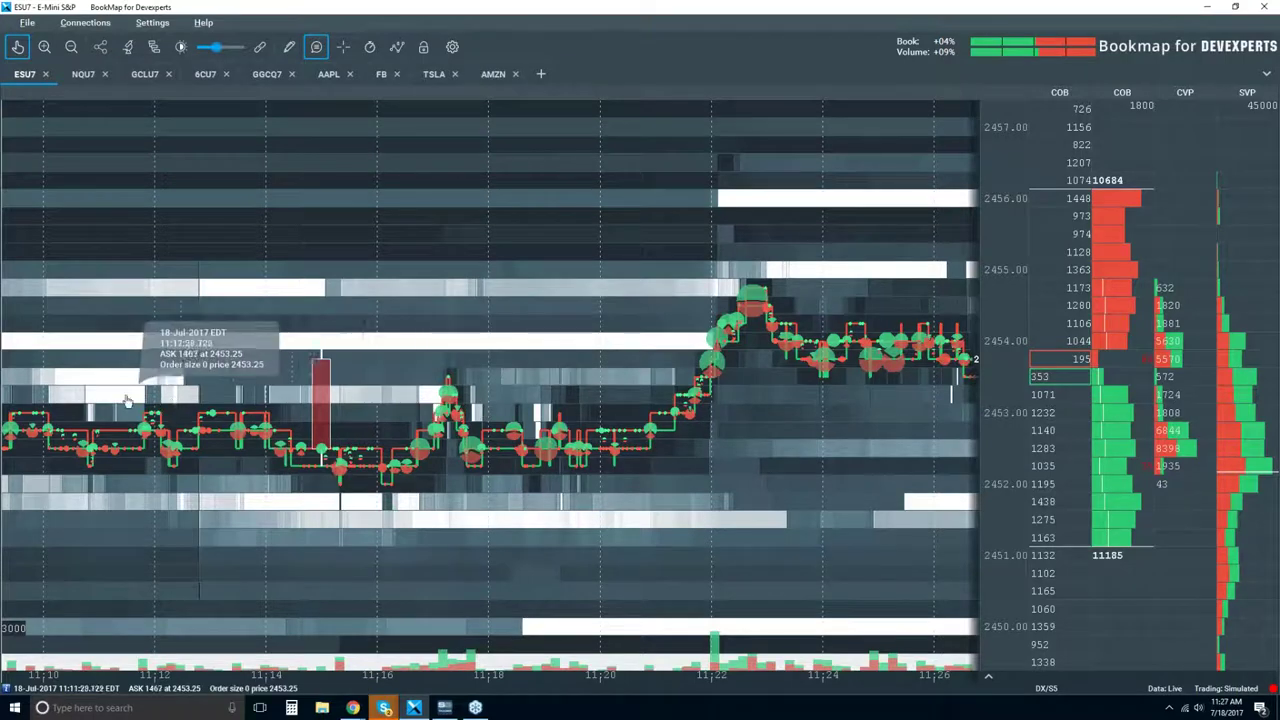
pyautogui.scroll(2, 510, 387)
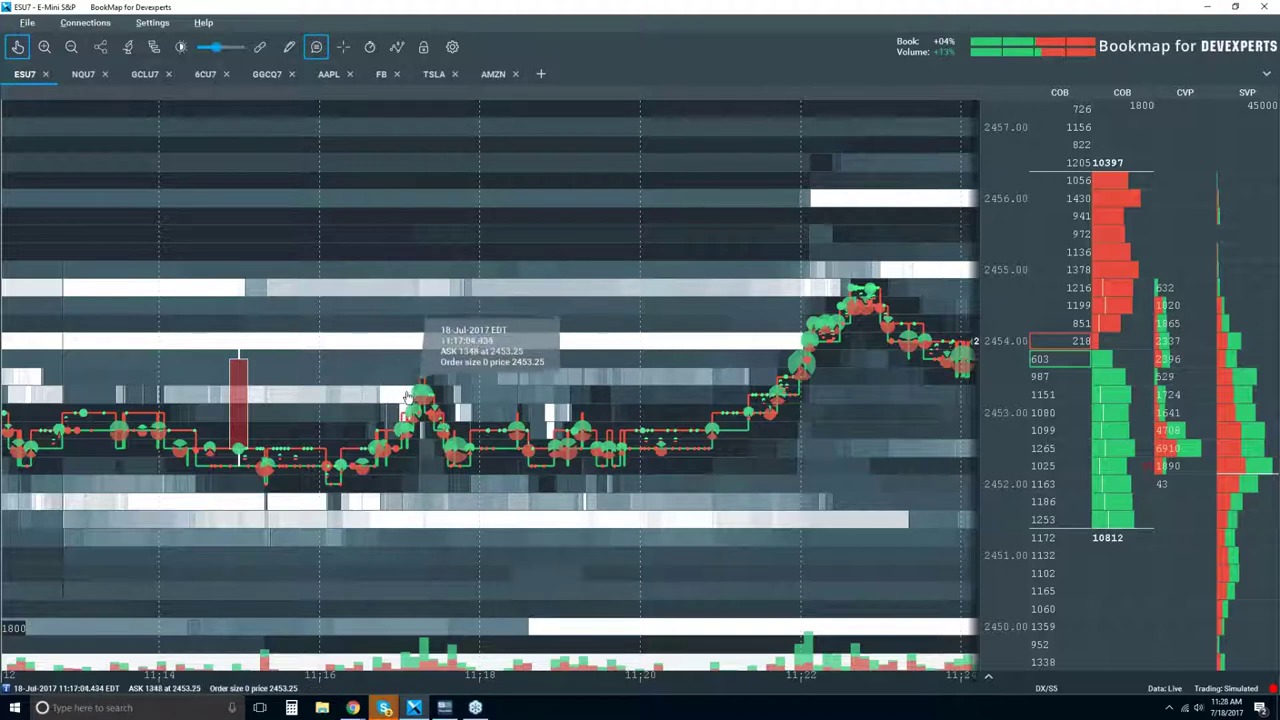
pyautogui.scroll(5, 408, 397)
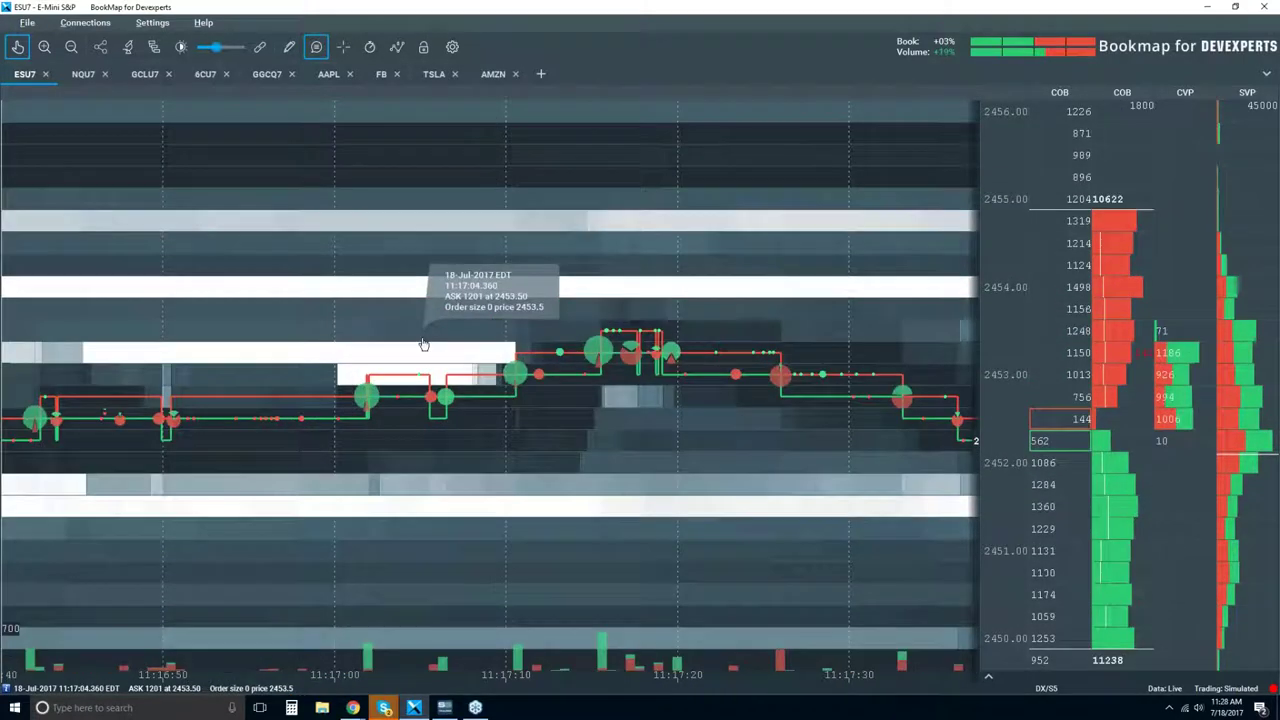
pyautogui.scroll(3, 539, 352)
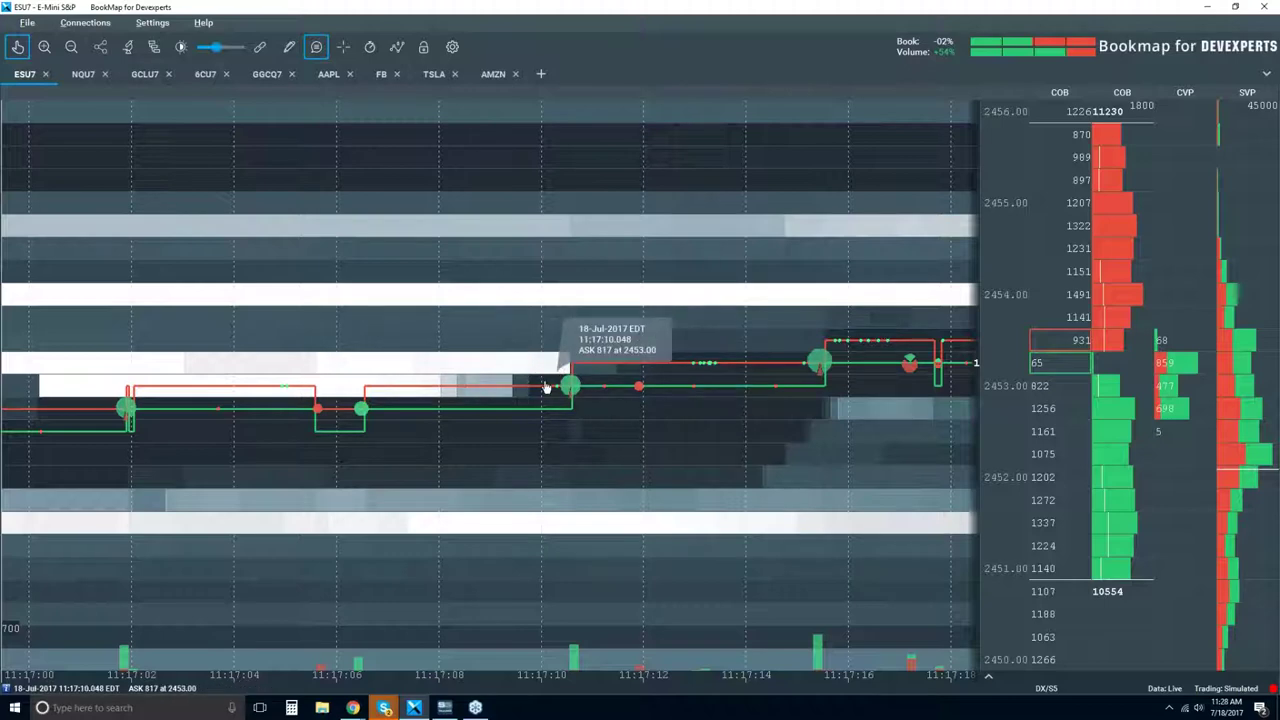
pyautogui.scroll(-2, 590, 373)
pyautogui.scroll(-1, 582, 358)
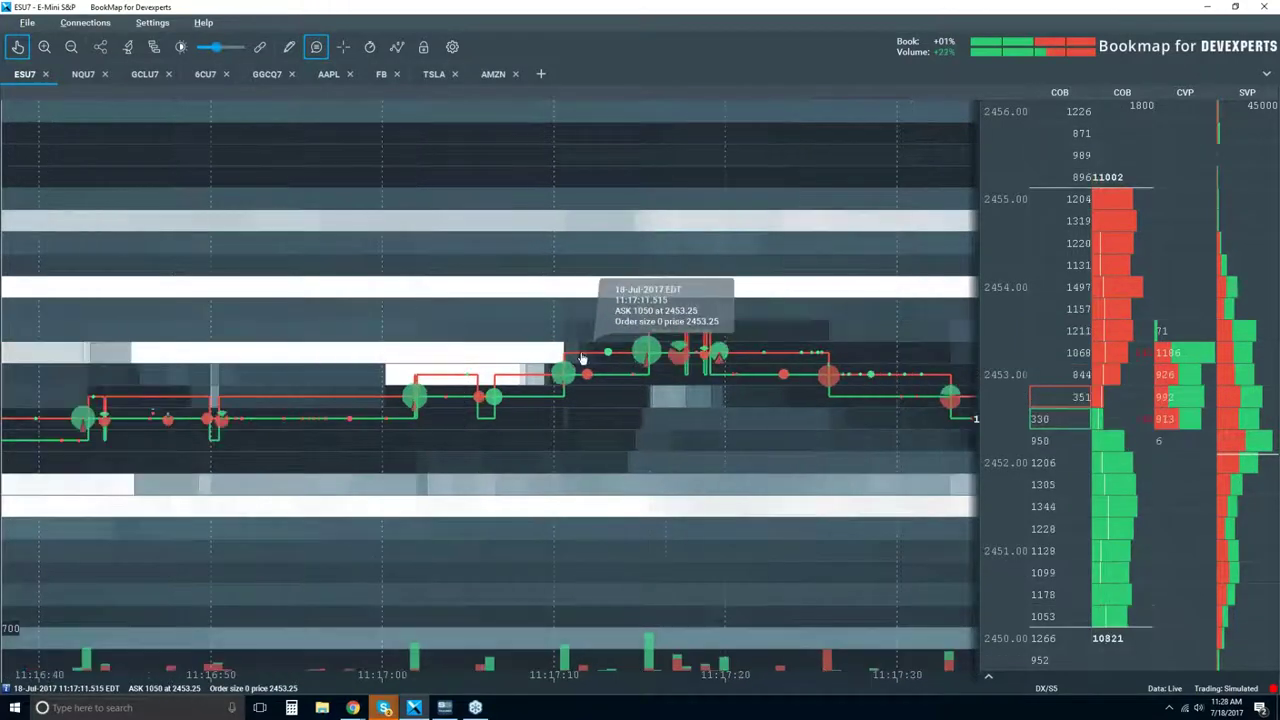
pyautogui.scroll(-1, 582, 358)
pyautogui.scroll(-1, 533, 358)
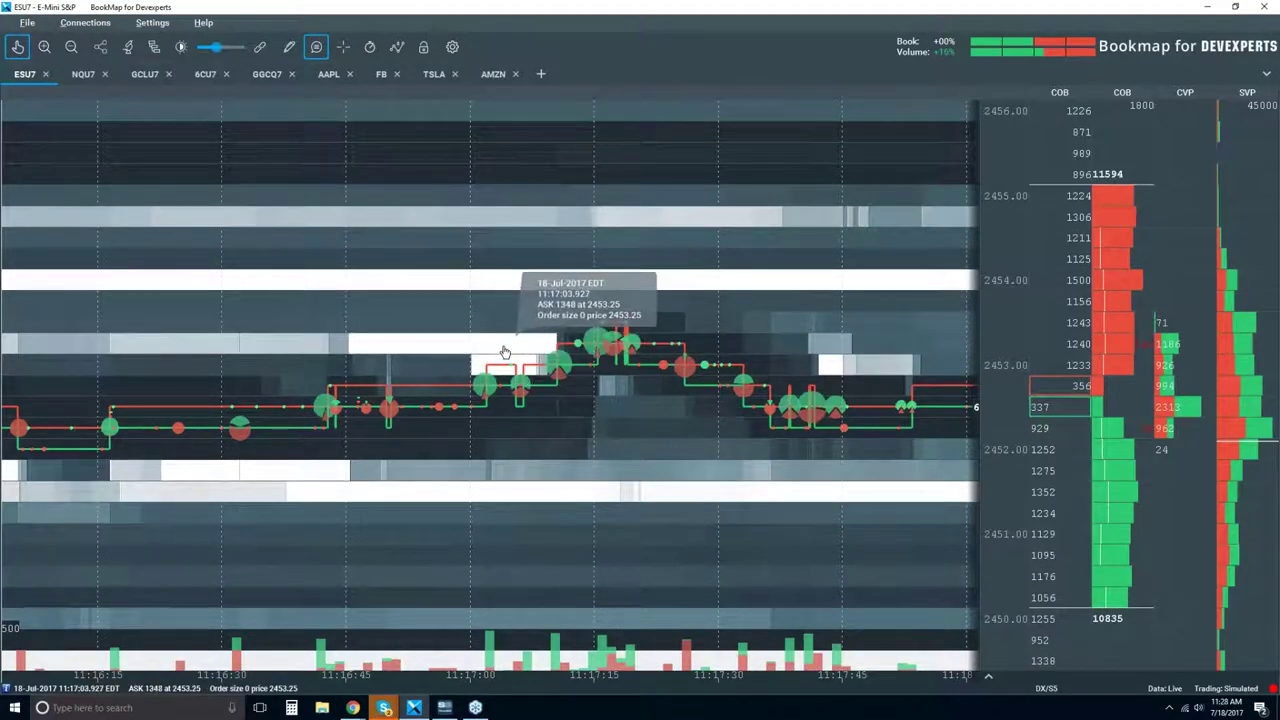
# Examine the trades on the ask line against the 2453.00 liquidity around 11:17:05.
pyautogui.scroll(5, 505, 355)
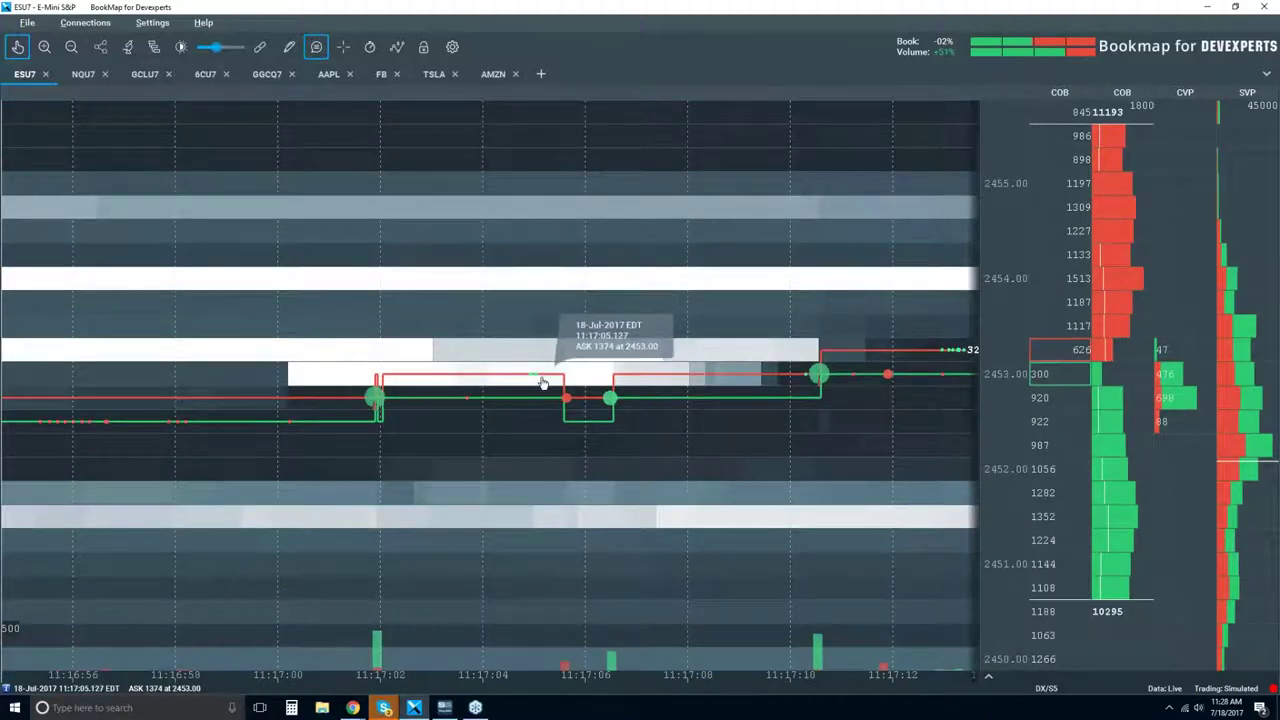
pyautogui.scroll(-3, 538, 378)
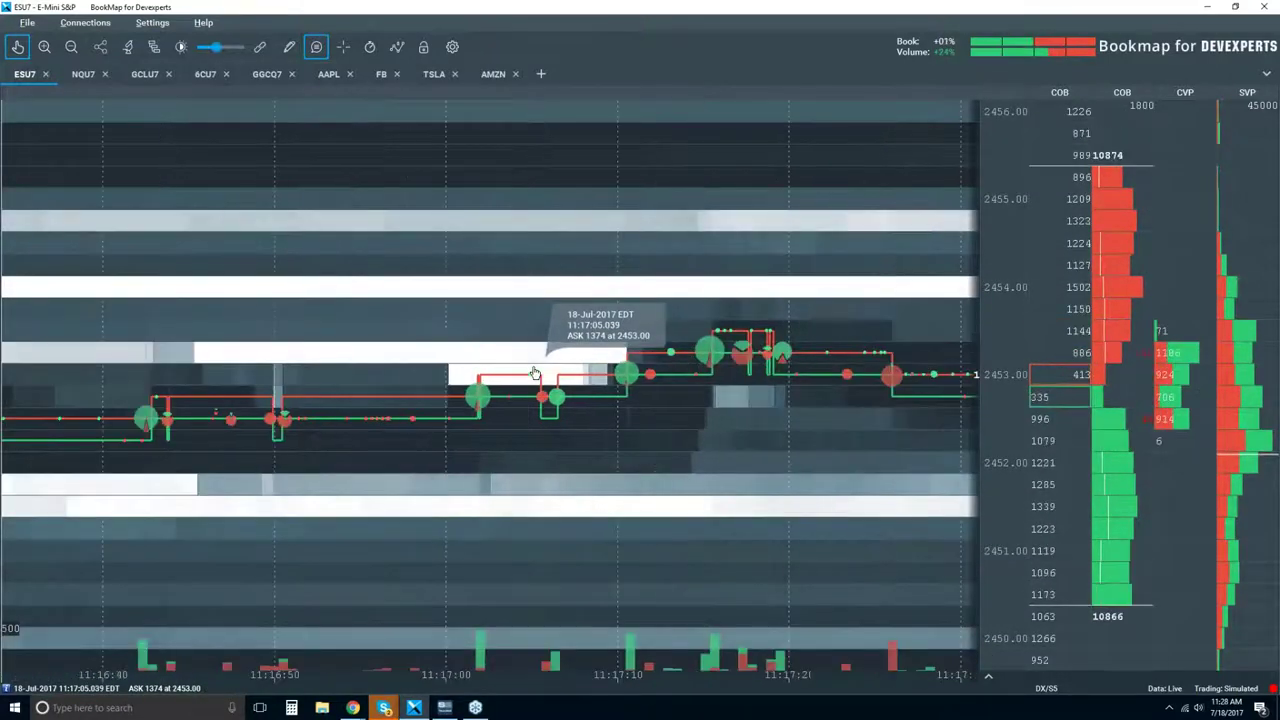
pyautogui.scroll(-2, 532, 362)
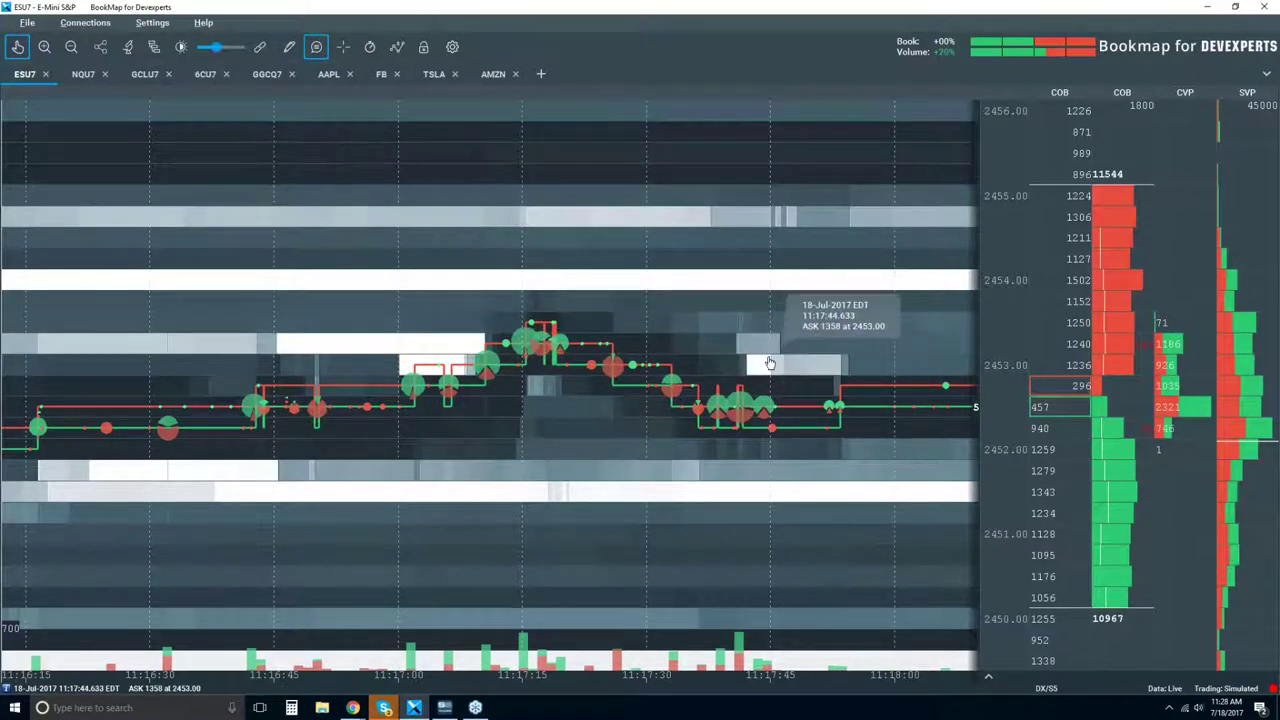
# Compare the short-lived liquidity blocks around 11:17:45, 11:18:45 and 11:19:16 with the surrounding price movement.
pyautogui.scroll(-2, 780, 375)
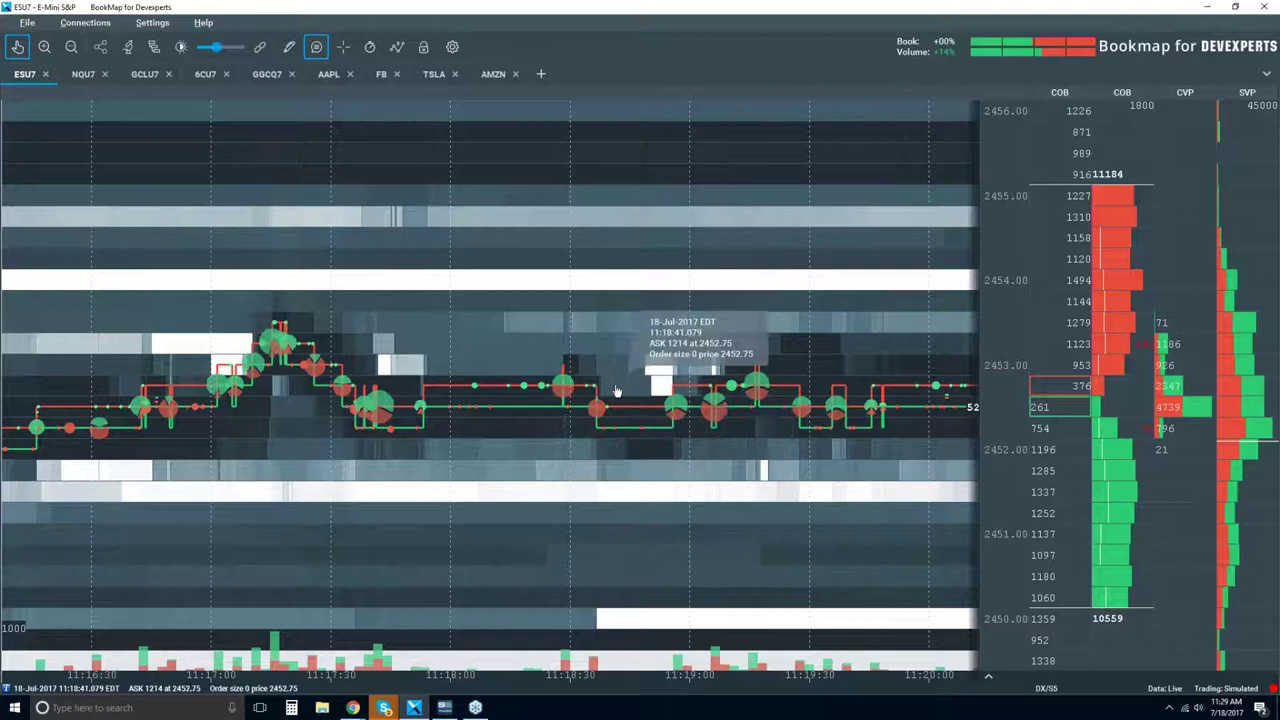
pyautogui.scroll(-3, 617, 390)
pyautogui.scroll(-3, 617, 390)
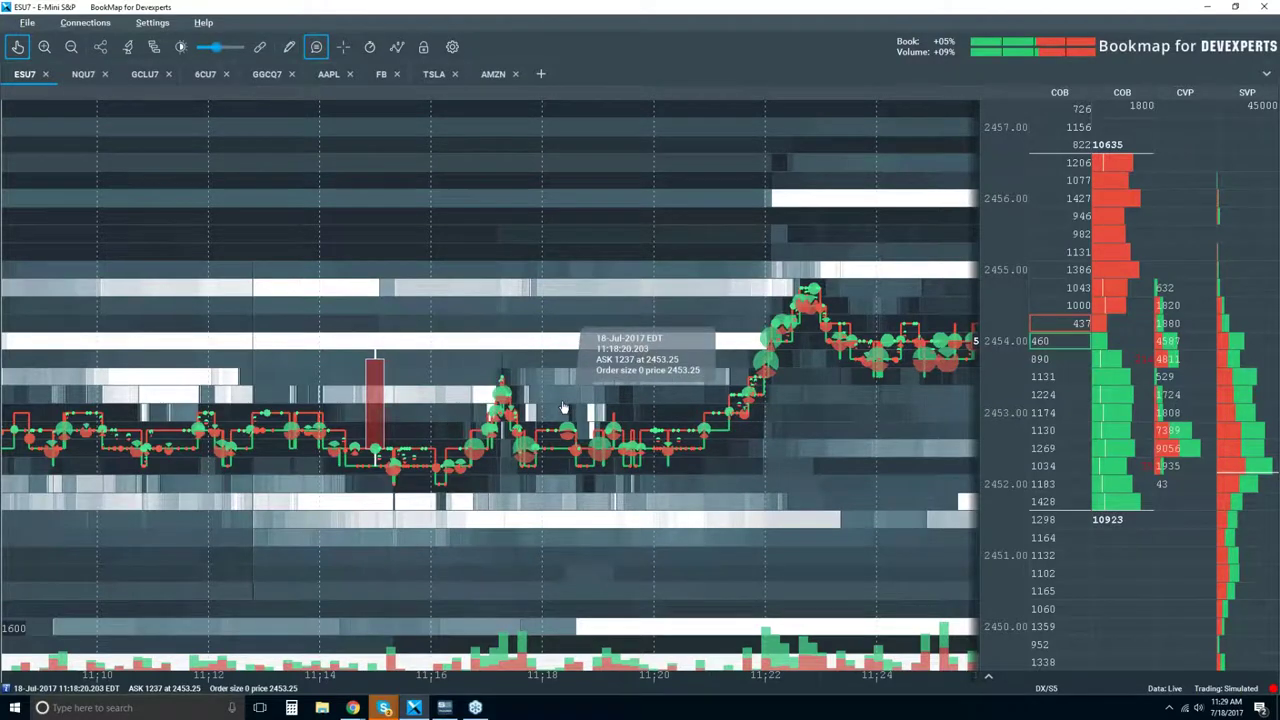
pyautogui.scroll(3, 520, 385)
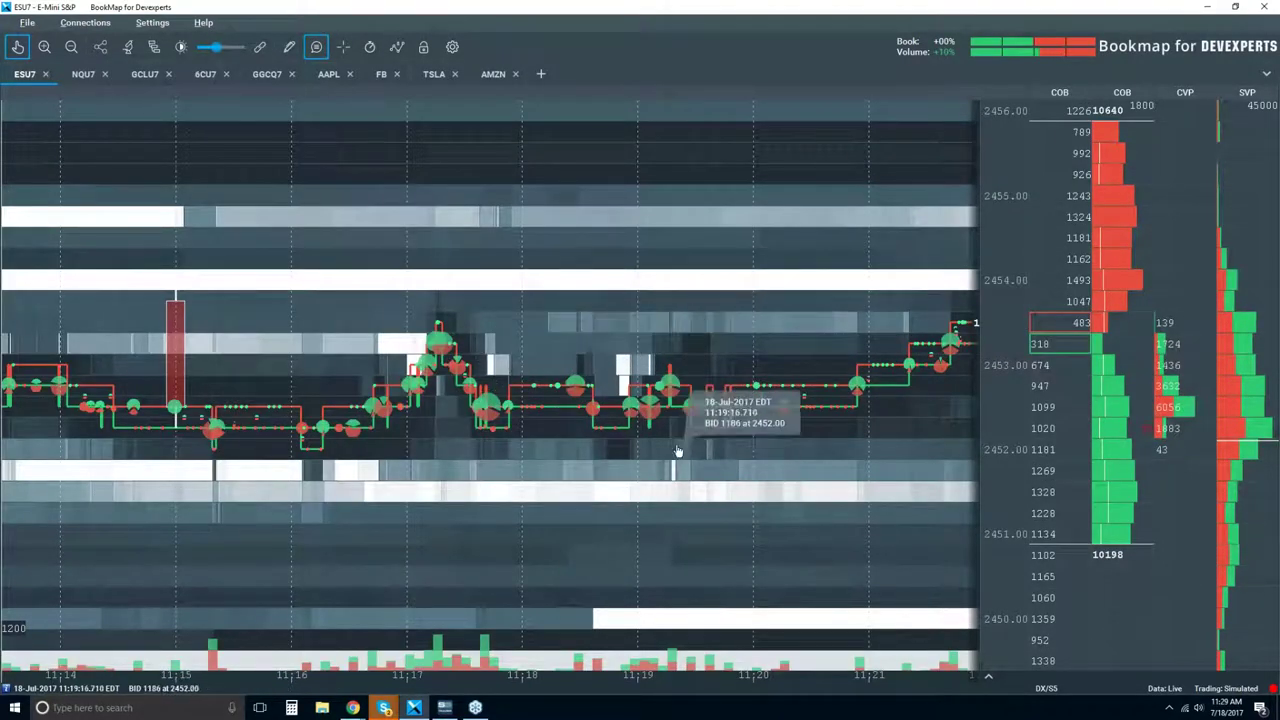
pyautogui.scroll(-3, 627, 430)
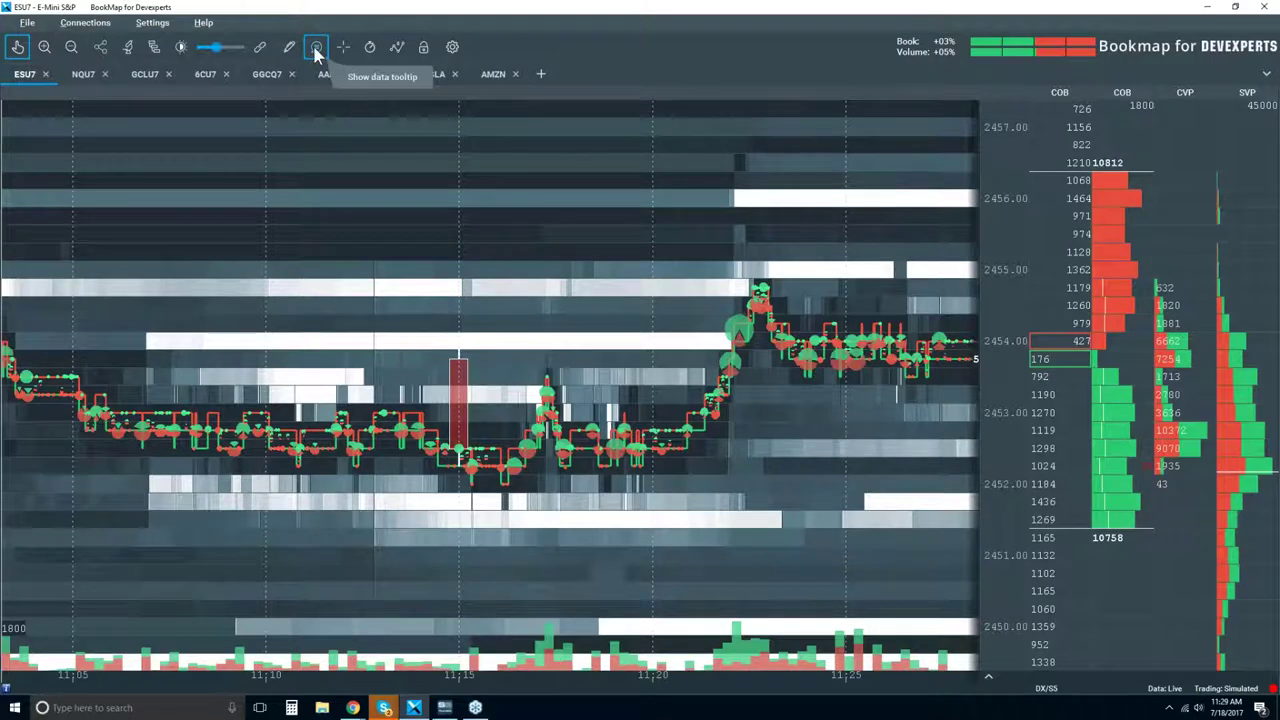
# Turn off the data tooltip and return to the live price to examine the heatmap around the 11:30 candlestick.
pyautogui.click(18, 47)
pyautogui.scroll(3, 434, 373)
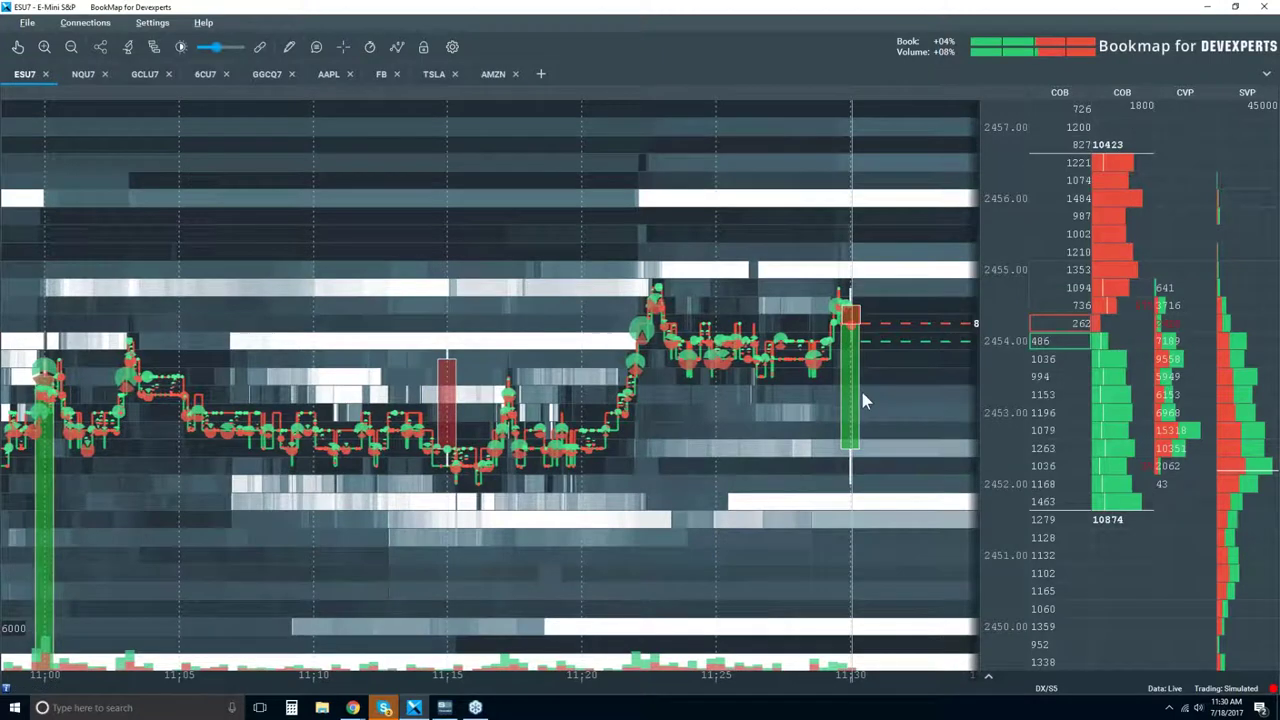
pyautogui.scroll(4, 805, 433)
pyautogui.scroll(2, 631, 551)
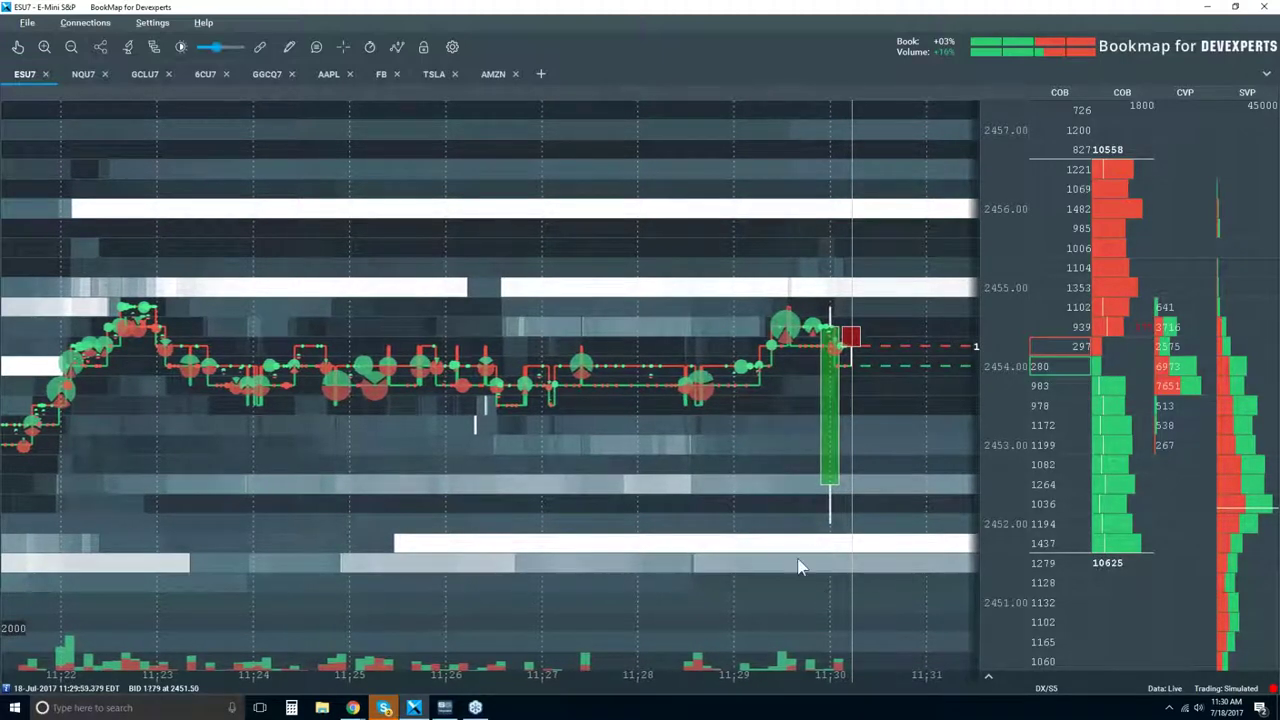
pyautogui.scroll(-2, 742, 540)
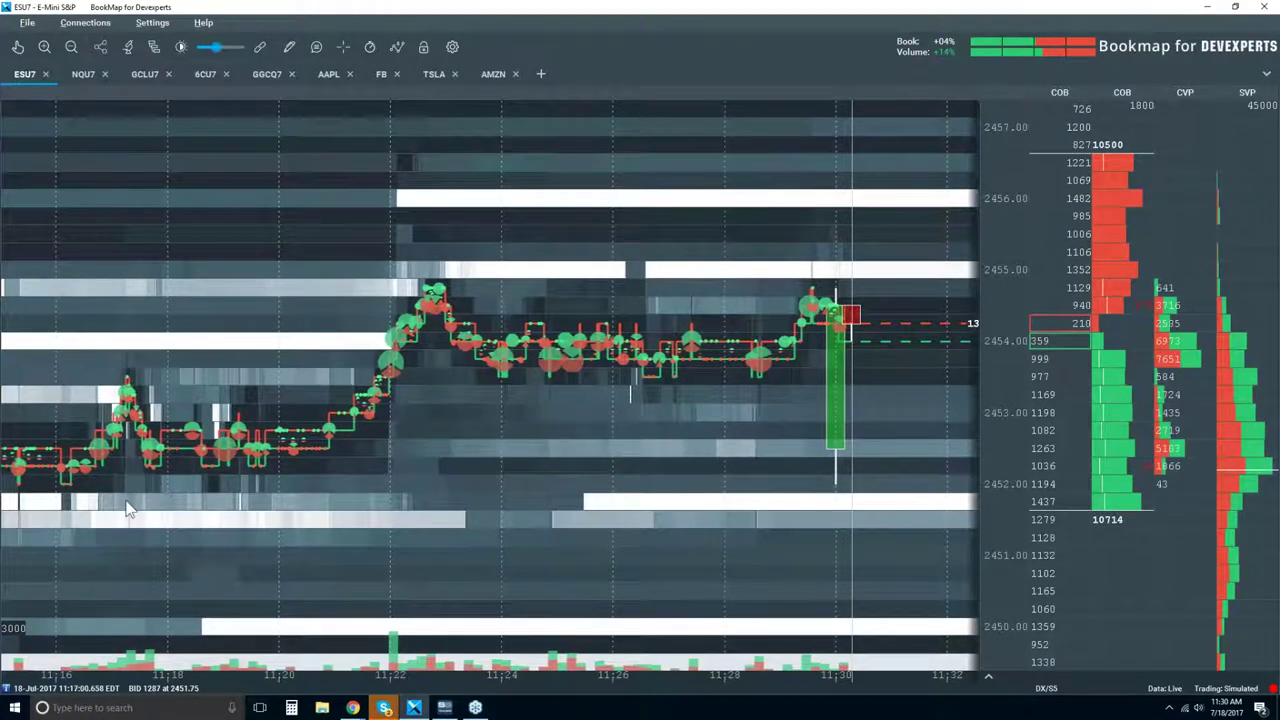
# Hide the candlestick bars and examine the price and liquidity on the heatmap across the whole morning from 09:00.
pyautogui.scroll(-2, 195, 500)
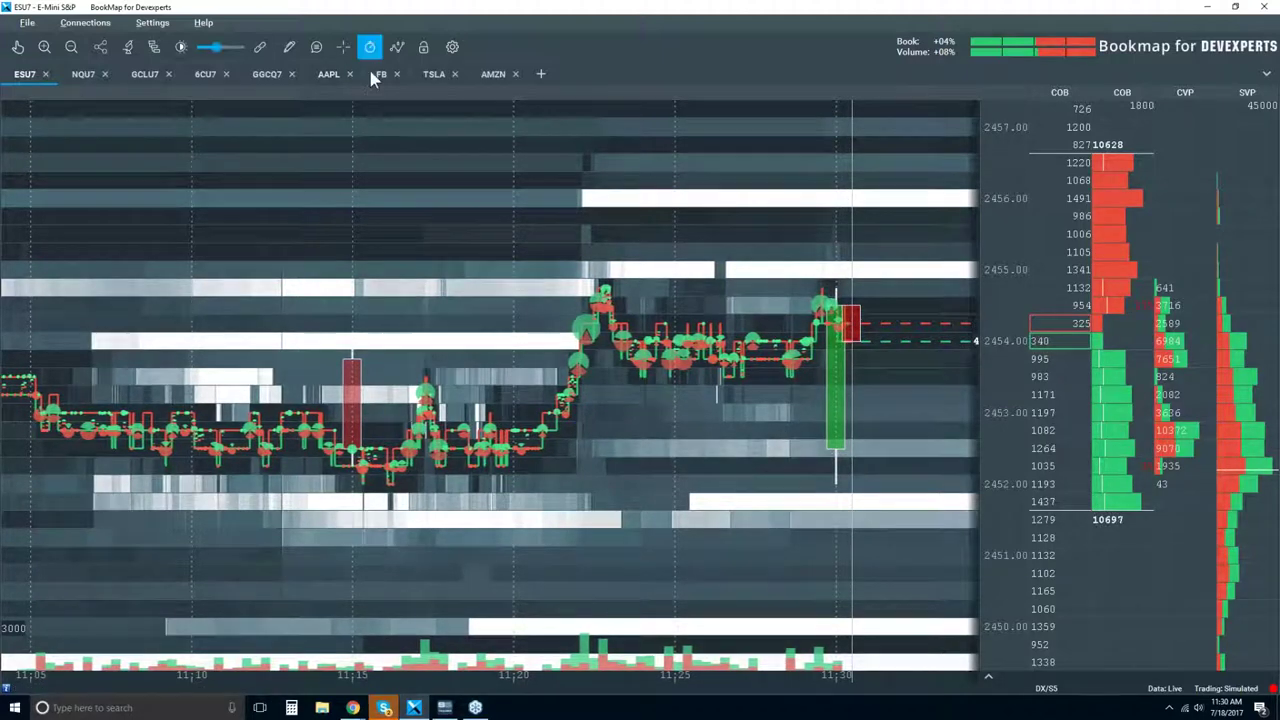
pyautogui.click(397, 46)
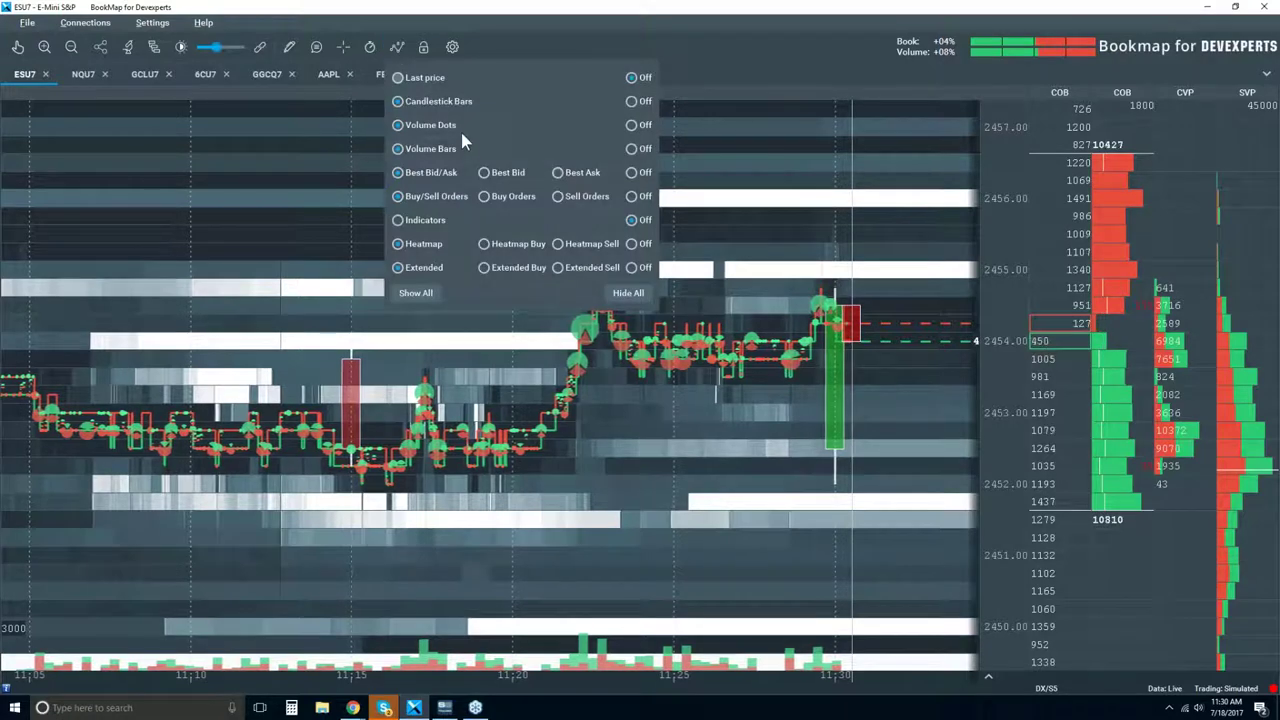
pyautogui.click(633, 102)
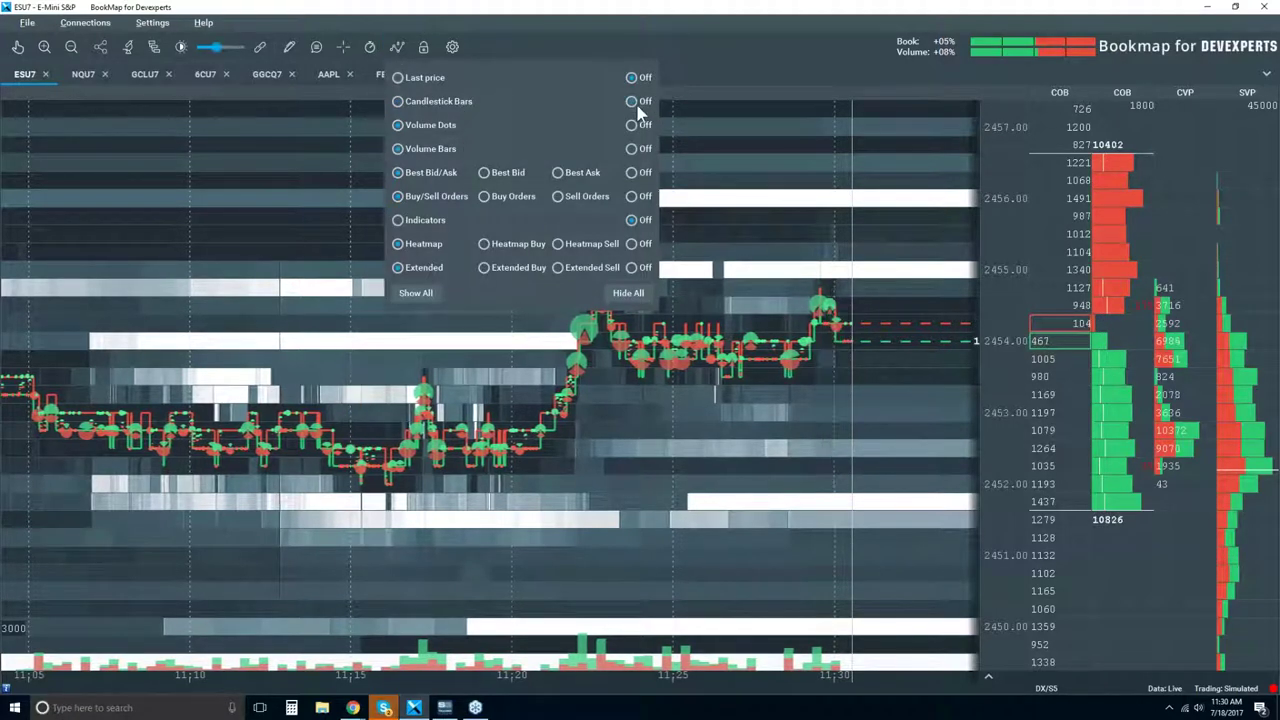
pyautogui.scroll(-6, 698, 240)
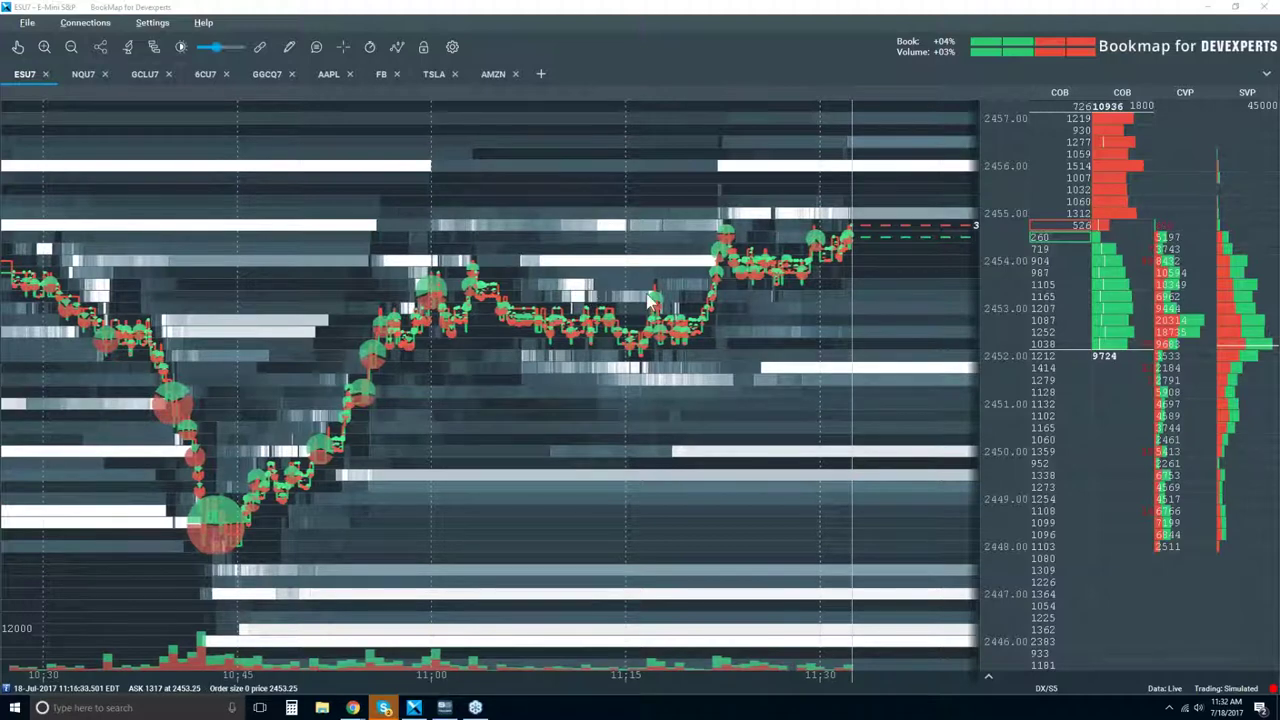
pyautogui.scroll(-5, 640, 301)
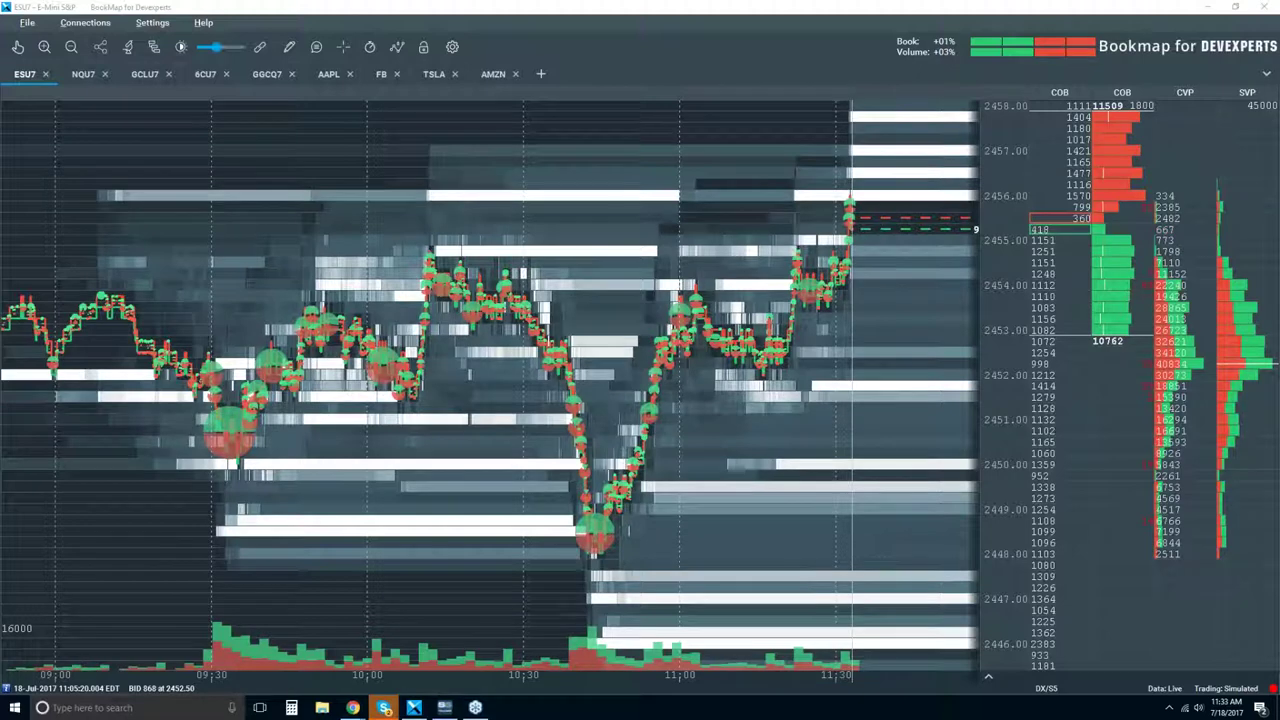
# Set the heatmap's white cut-off to about 95, large size highlight to about 73 and brightness to about 20.
pyautogui.click(181, 49)
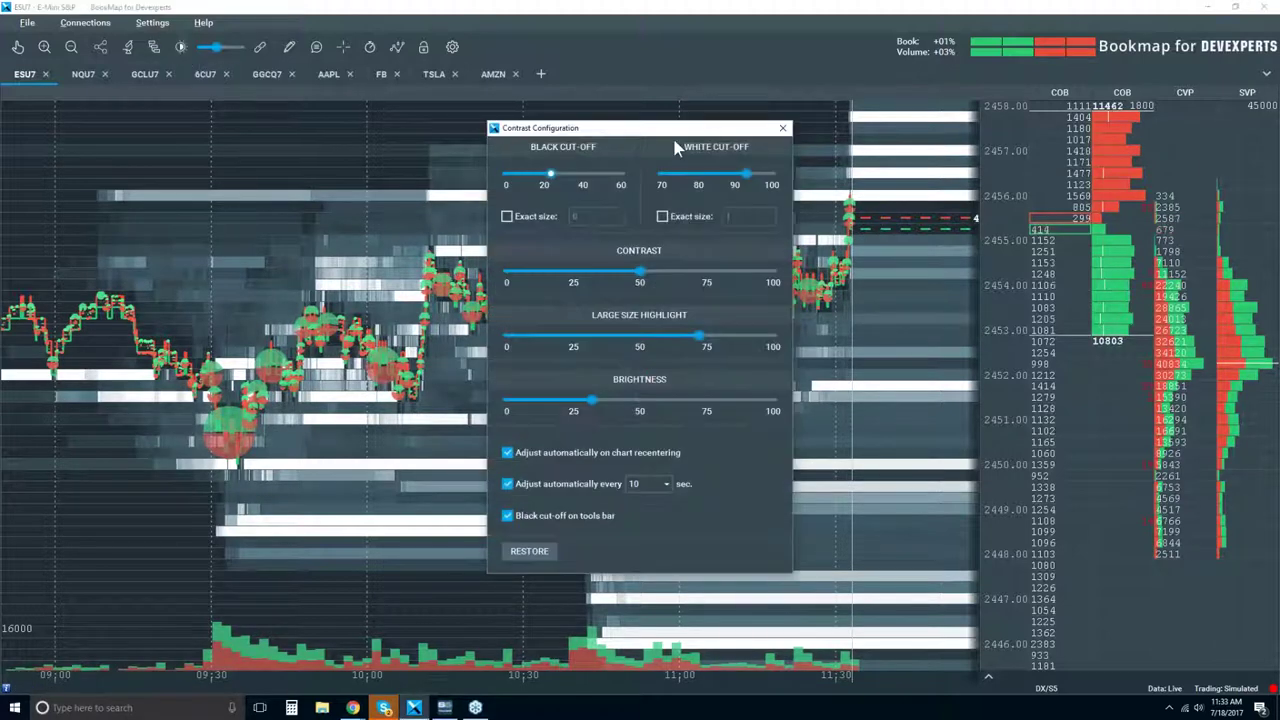
pyautogui.moveTo(690, 133); pyautogui.dragTo(336, 152)
pyautogui.moveTo(394, 196); pyautogui.dragTo(404, 196)
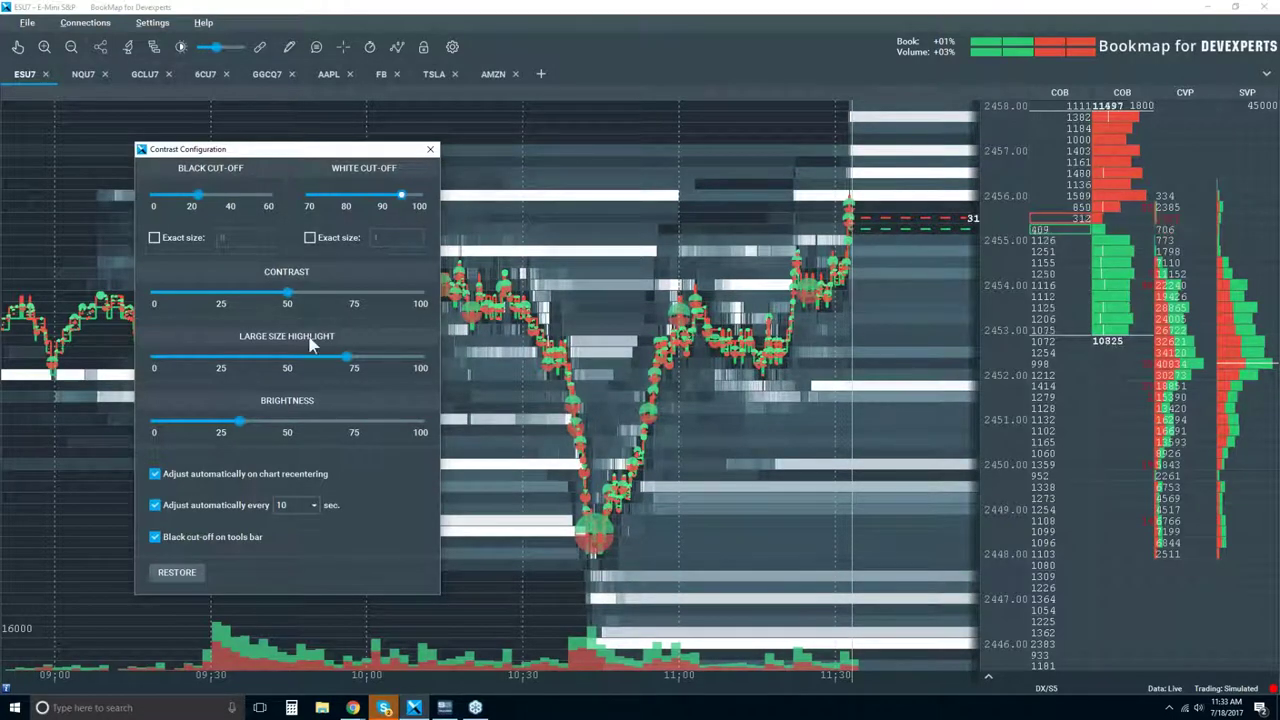
pyautogui.moveTo(347, 357); pyautogui.dragTo(351, 364)
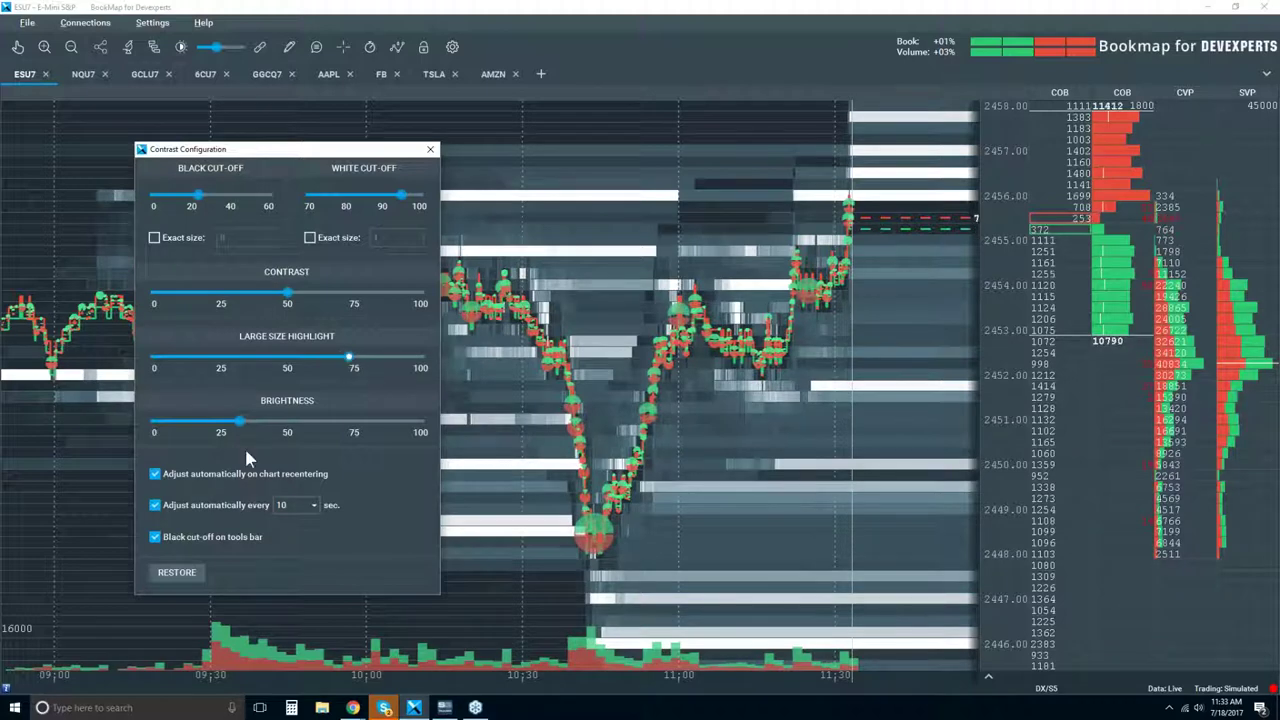
pyautogui.moveTo(240, 421); pyautogui.dragTo(207, 422)
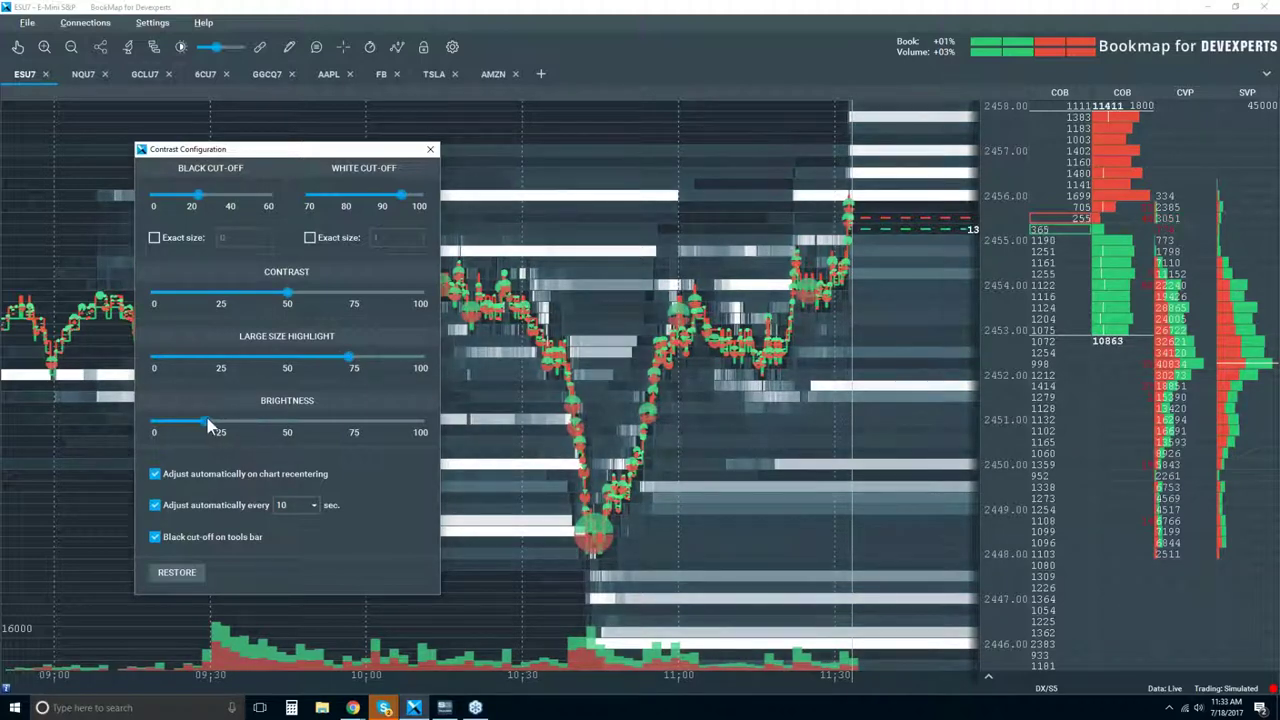
pyautogui.click(430, 149)
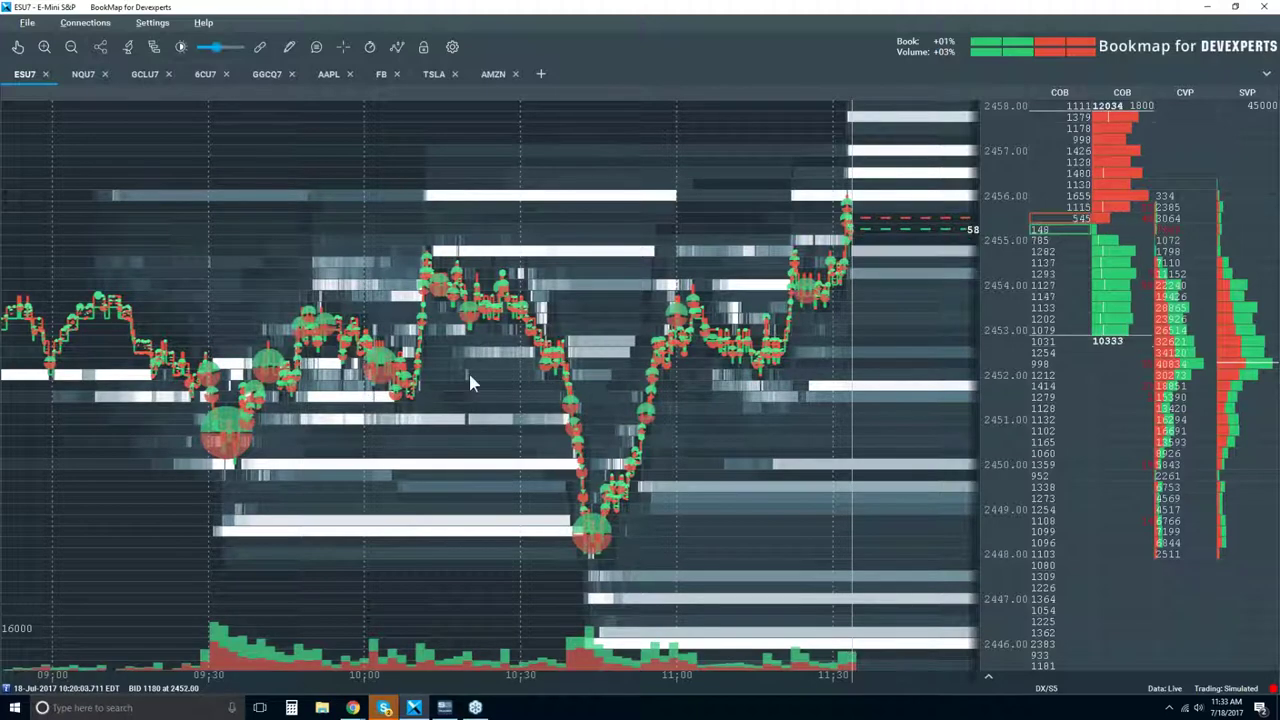
# Examine the 2456.00 liquidity and the levels above it as the price reaches them around 11:32.
pyautogui.scroll(1, 793, 215)
pyautogui.scroll(4, 793, 215)
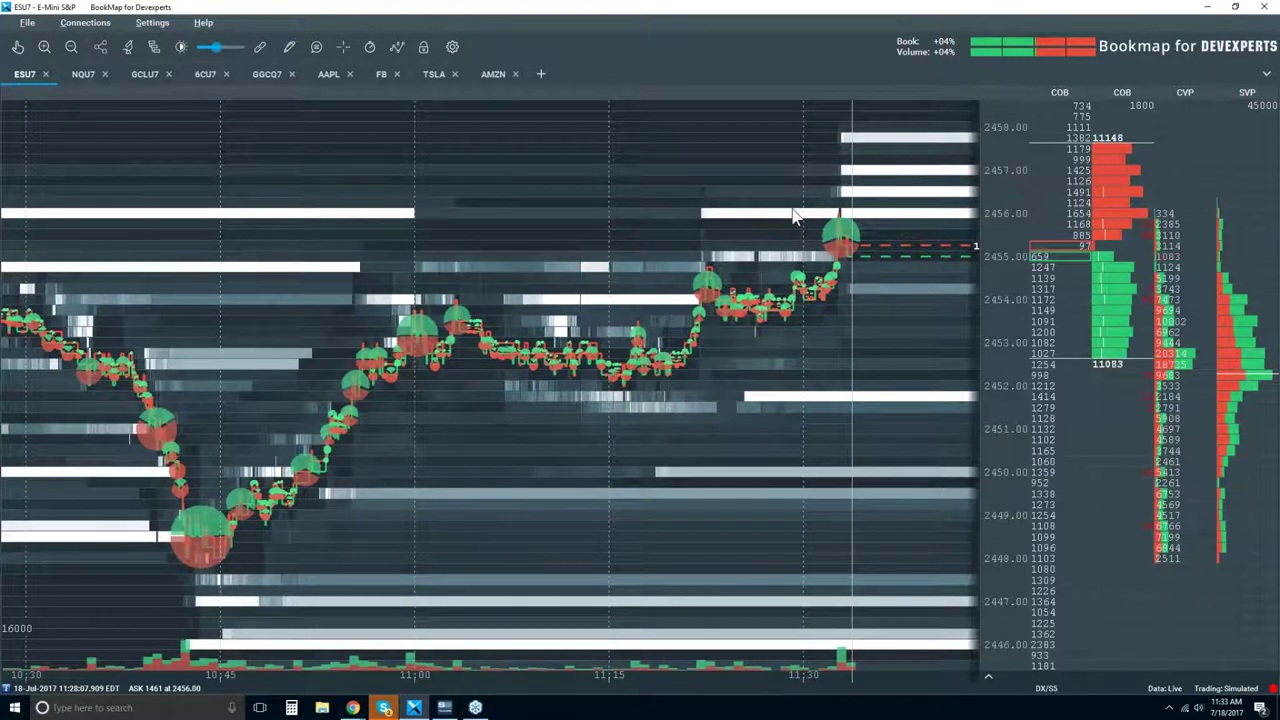
pyautogui.scroll(-4, 745, 213)
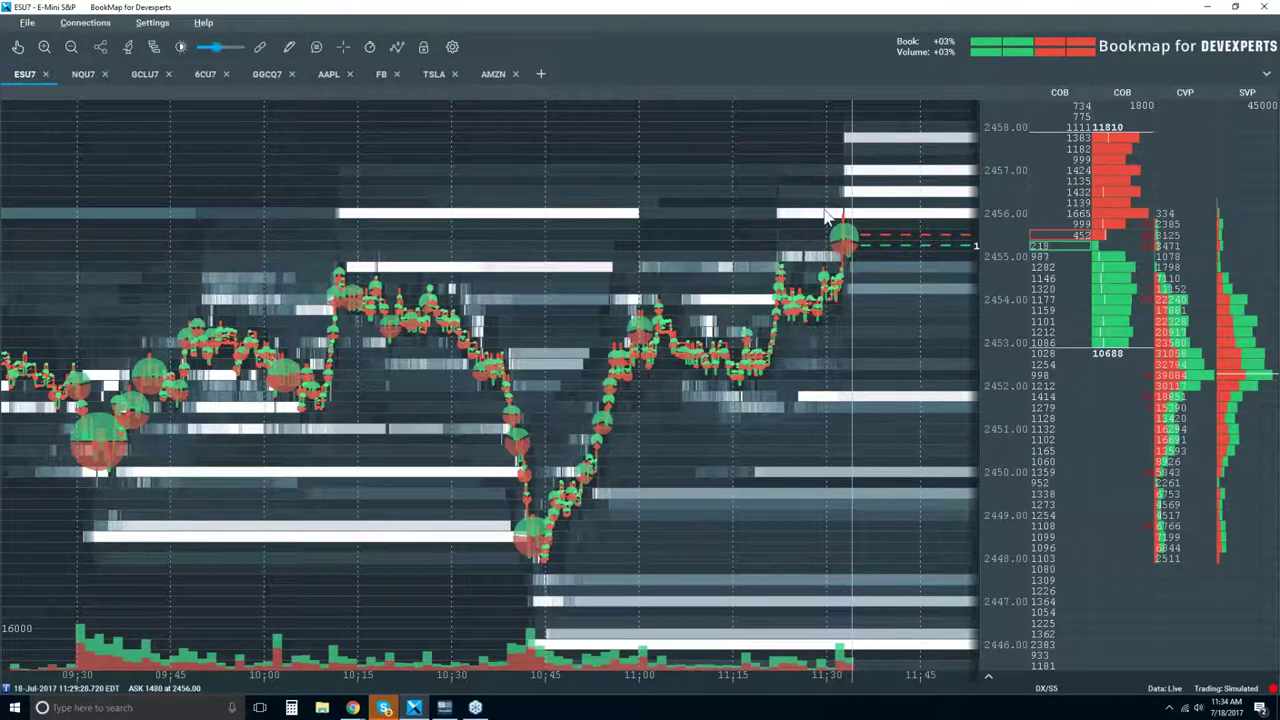
pyautogui.scroll(4, 820, 212)
pyautogui.scroll(-4, 793, 205)
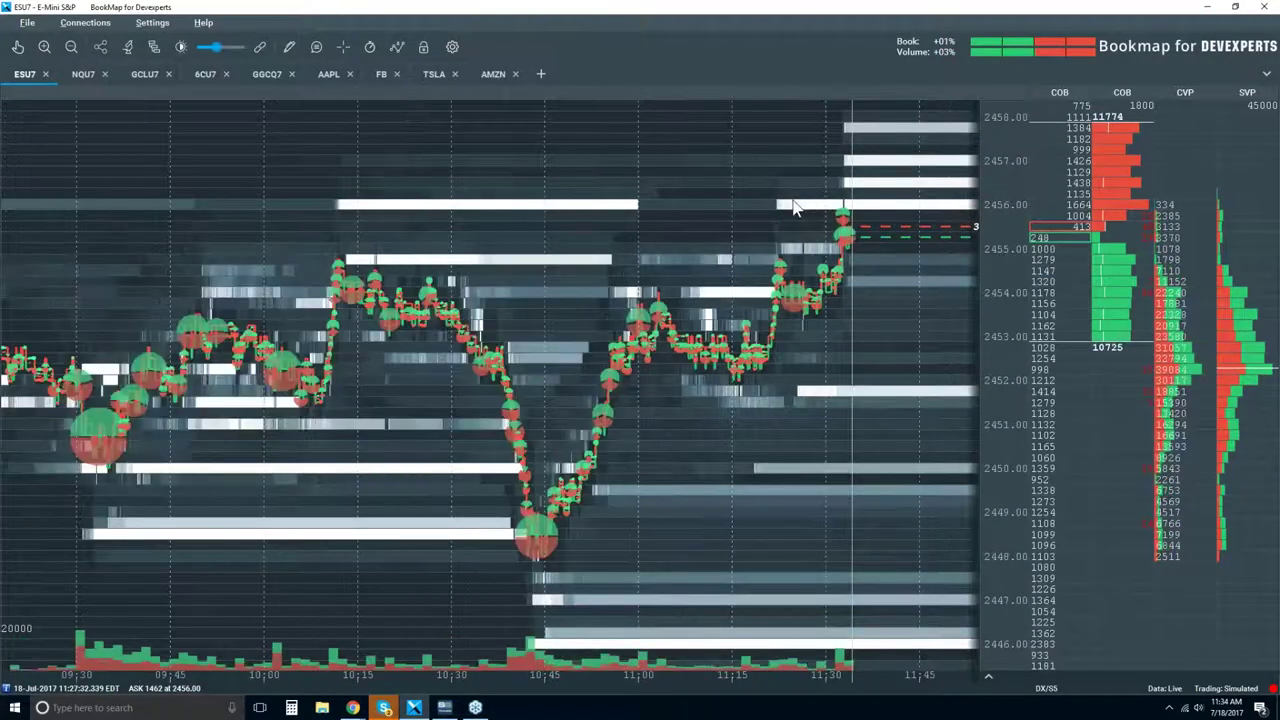
pyautogui.scroll(-1, 793, 205)
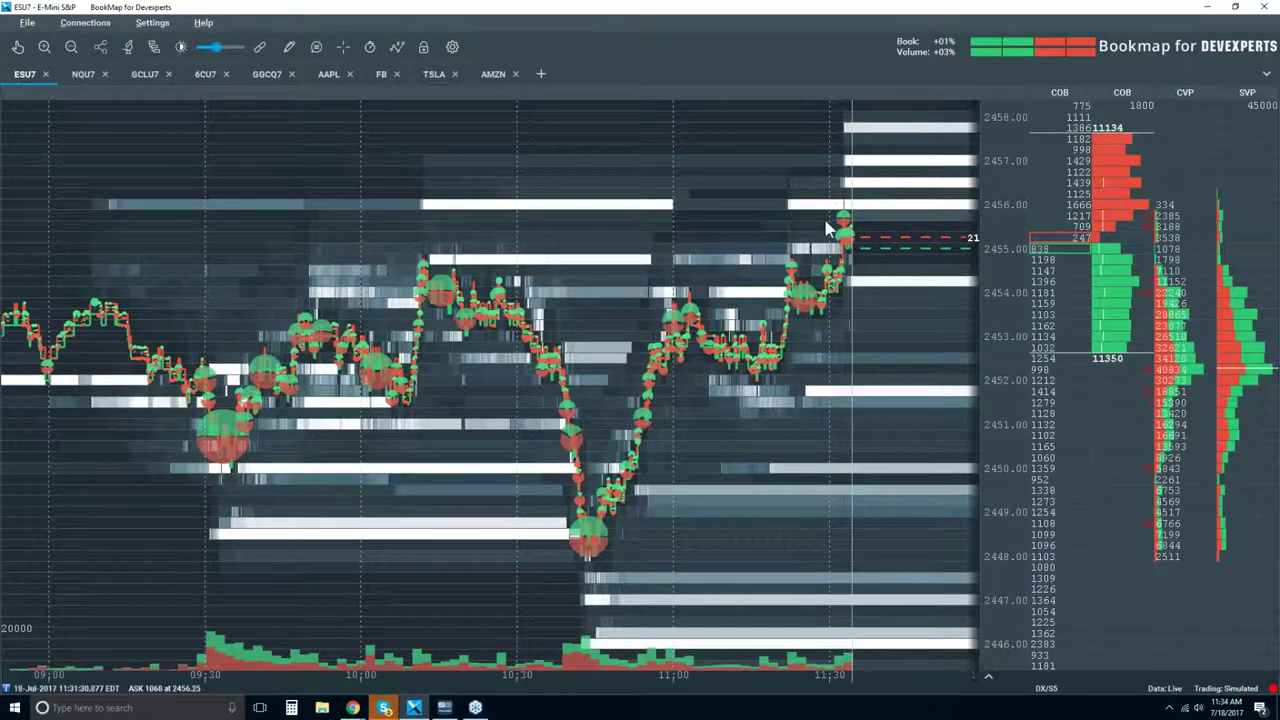
pyautogui.scroll(3, 812, 210)
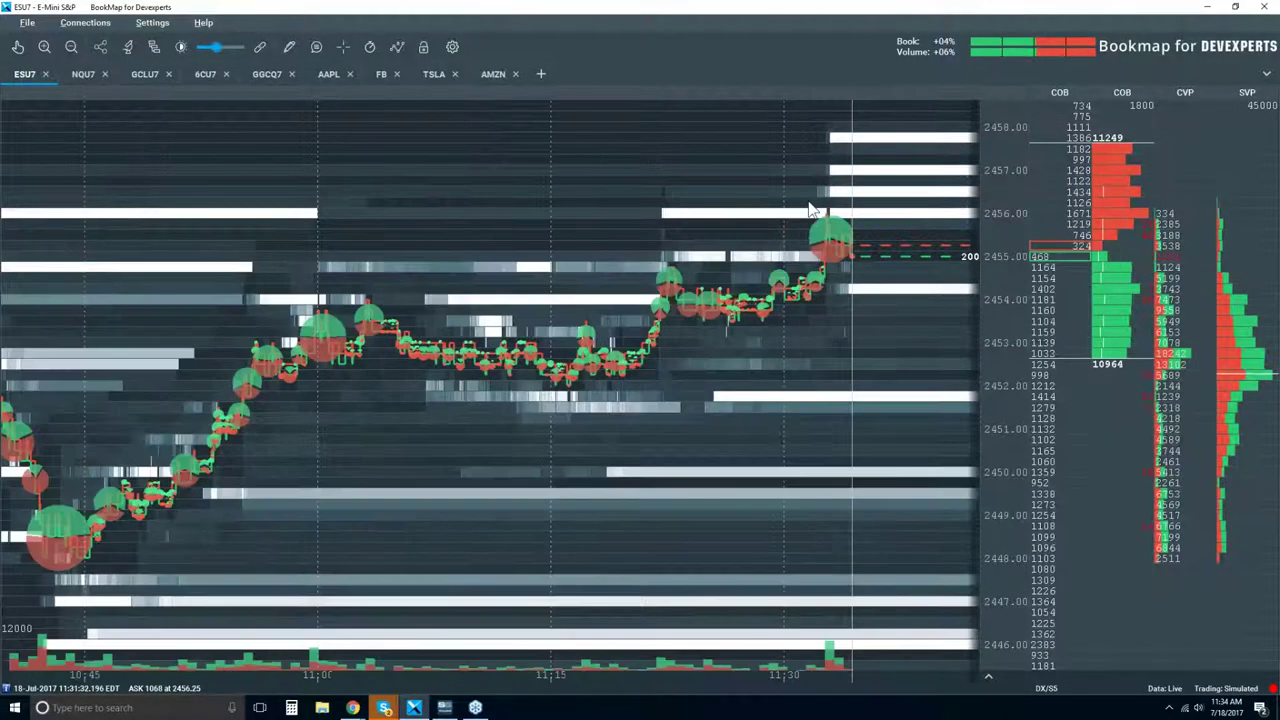
pyautogui.scroll(3, 812, 210)
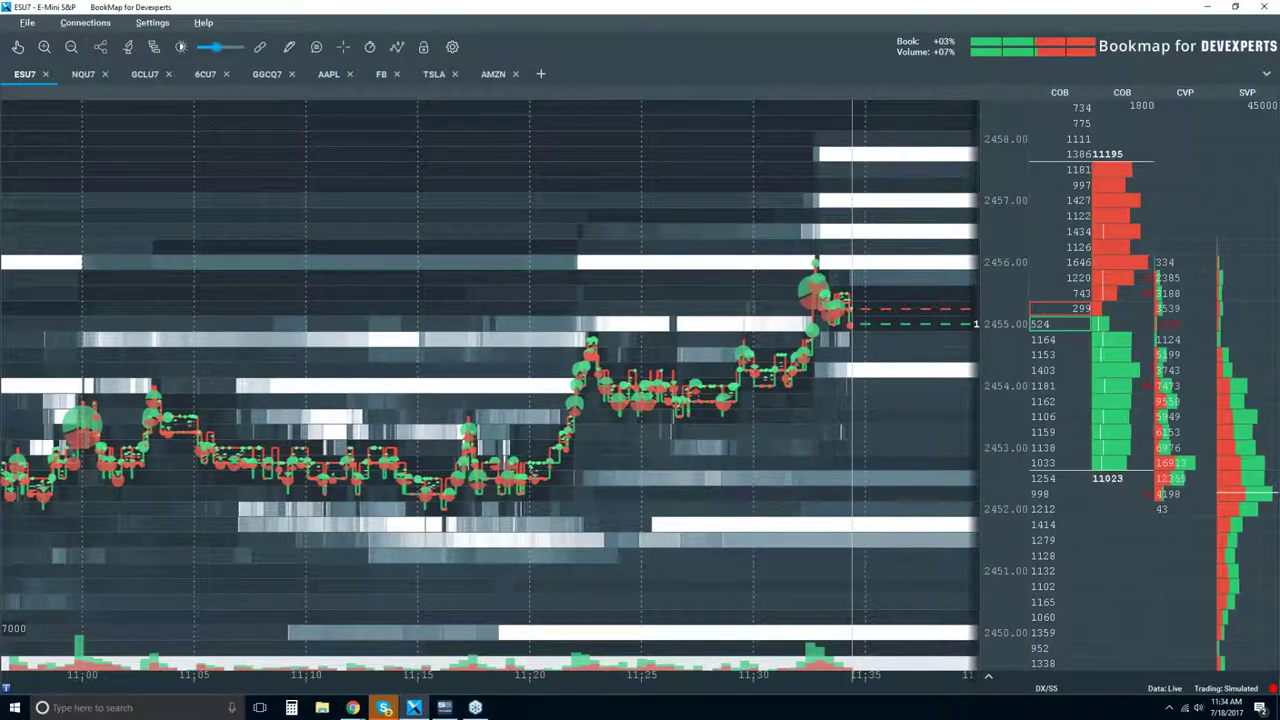
# Compare the sell liquidity at 2456.50 with the buy liquidity at 2454.25 during the pullback around 11:35.
pyautogui.scroll(-2, 676, 318)
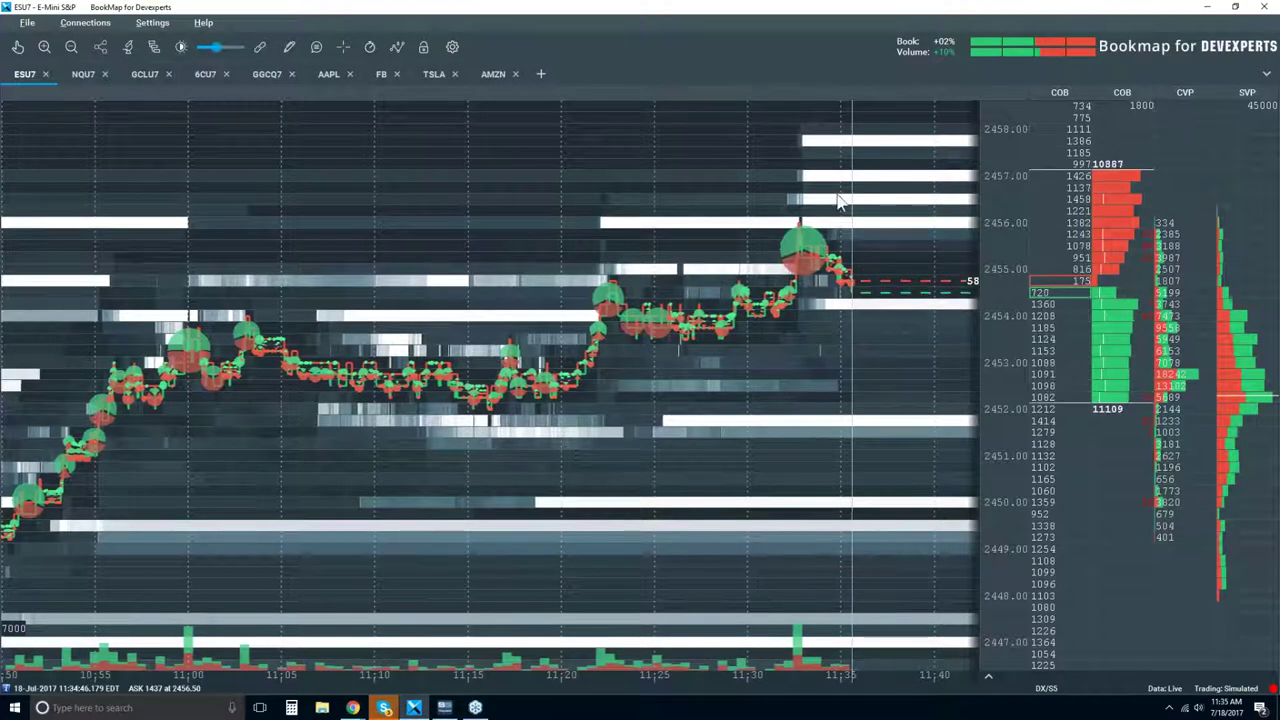
pyautogui.scroll(2, 838, 200)
pyautogui.scroll(1, 816, 213)
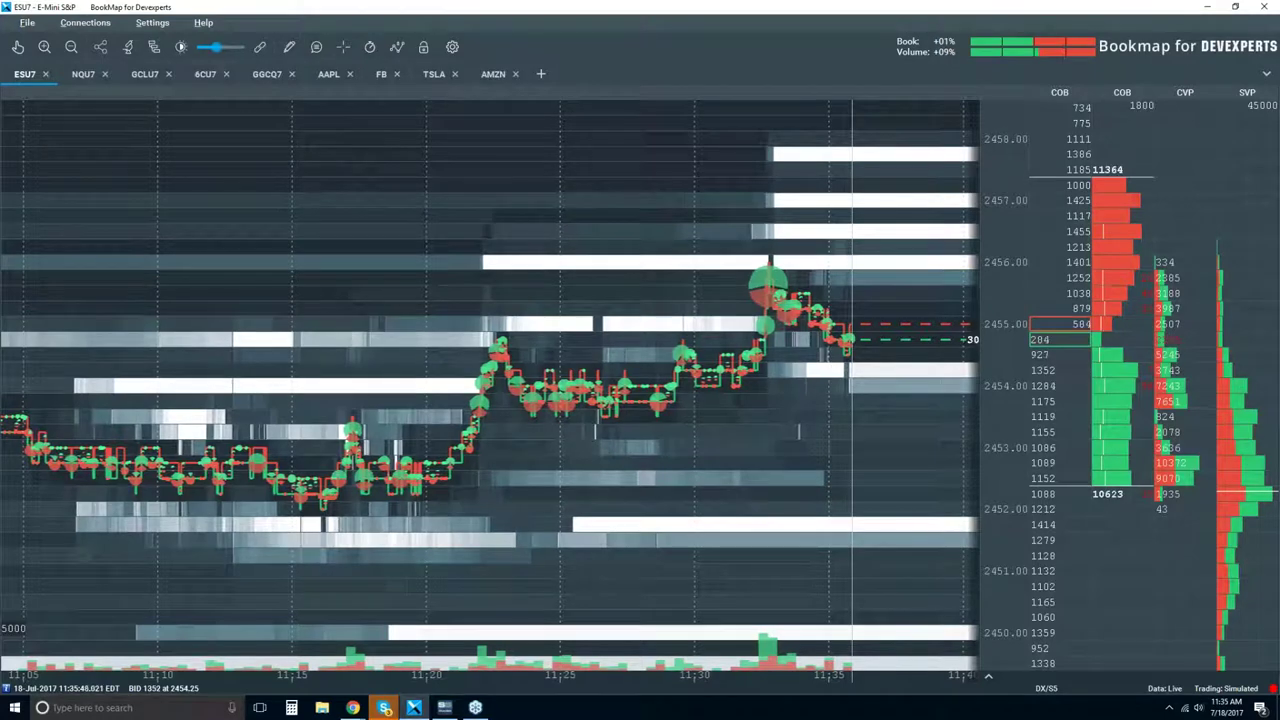
pyautogui.scroll(-1, 840, 365)
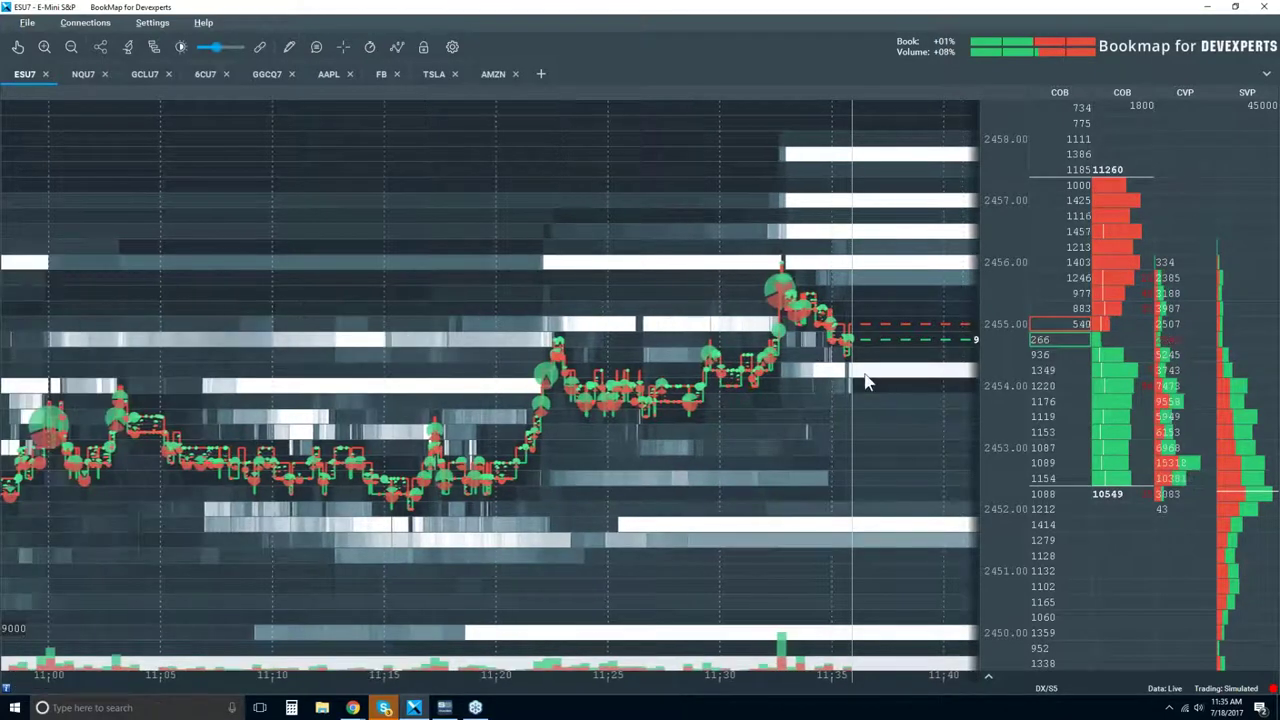
pyautogui.scroll(2, 840, 350)
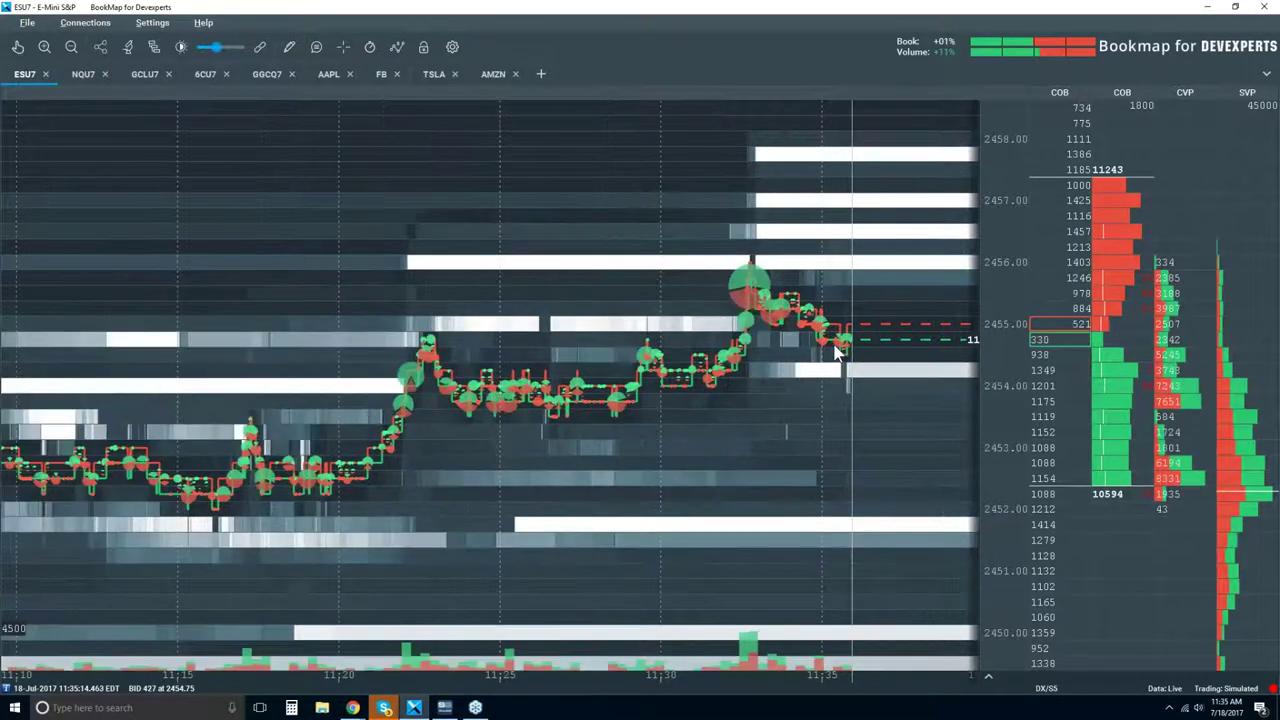
pyautogui.scroll(-2, 840, 352)
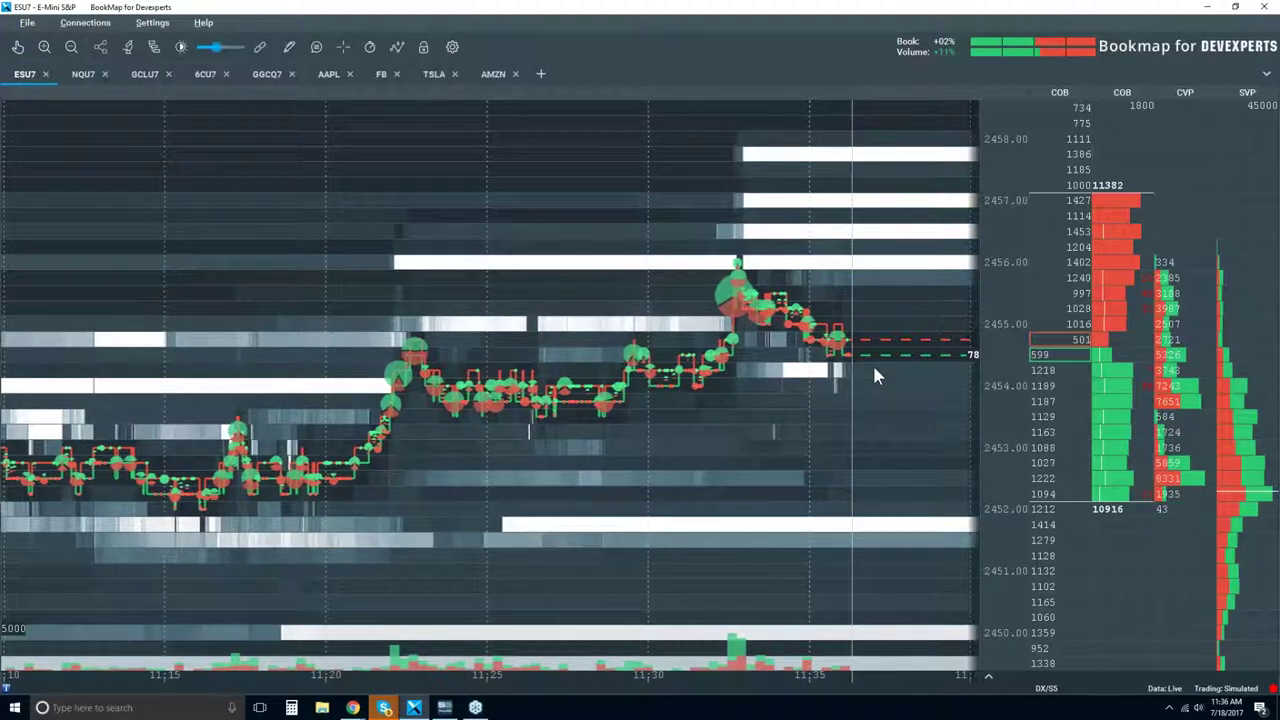
pyautogui.scroll(3, 840, 370)
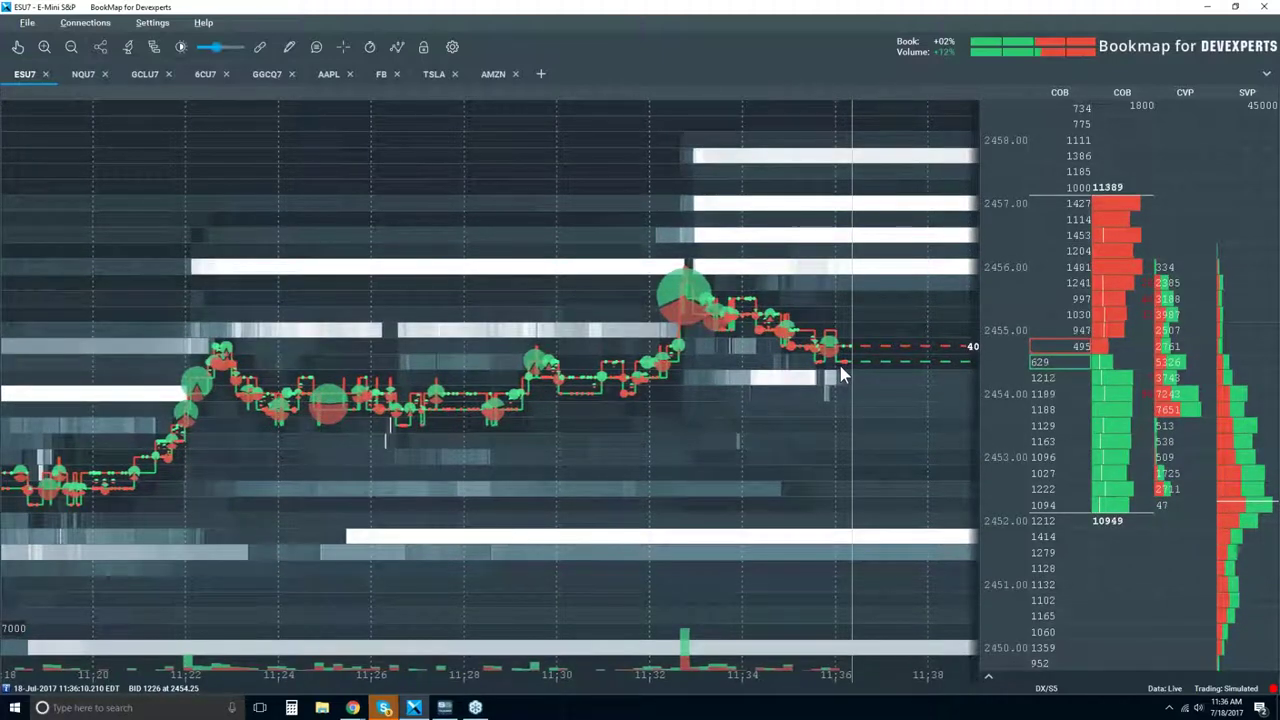
pyautogui.scroll(-3, 841, 373)
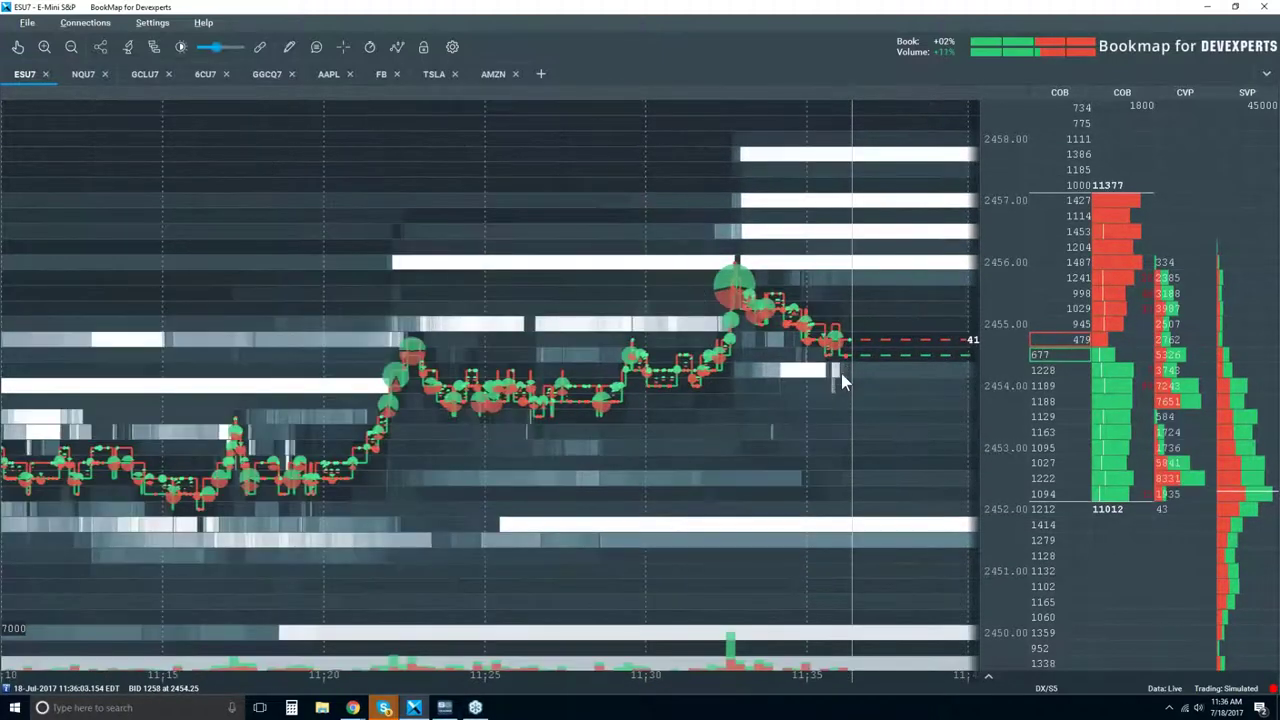
pyautogui.scroll(-1, 841, 373)
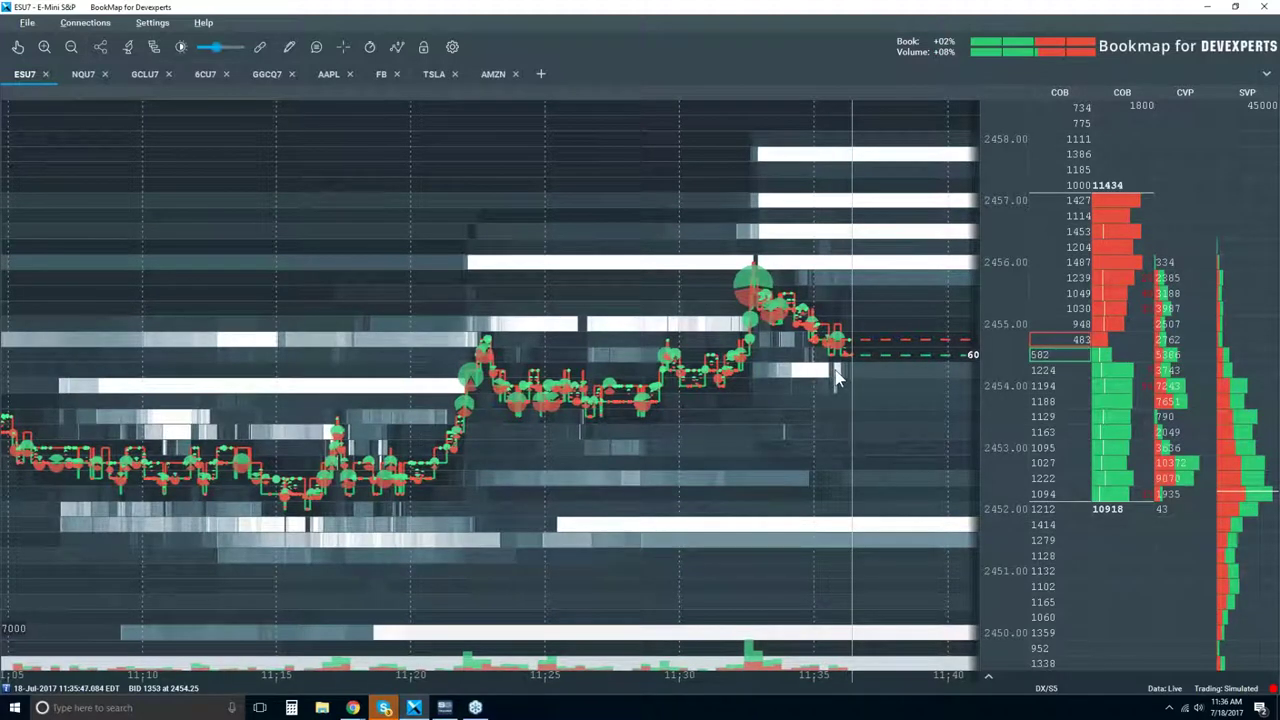
pyautogui.scroll(-2, 838, 376)
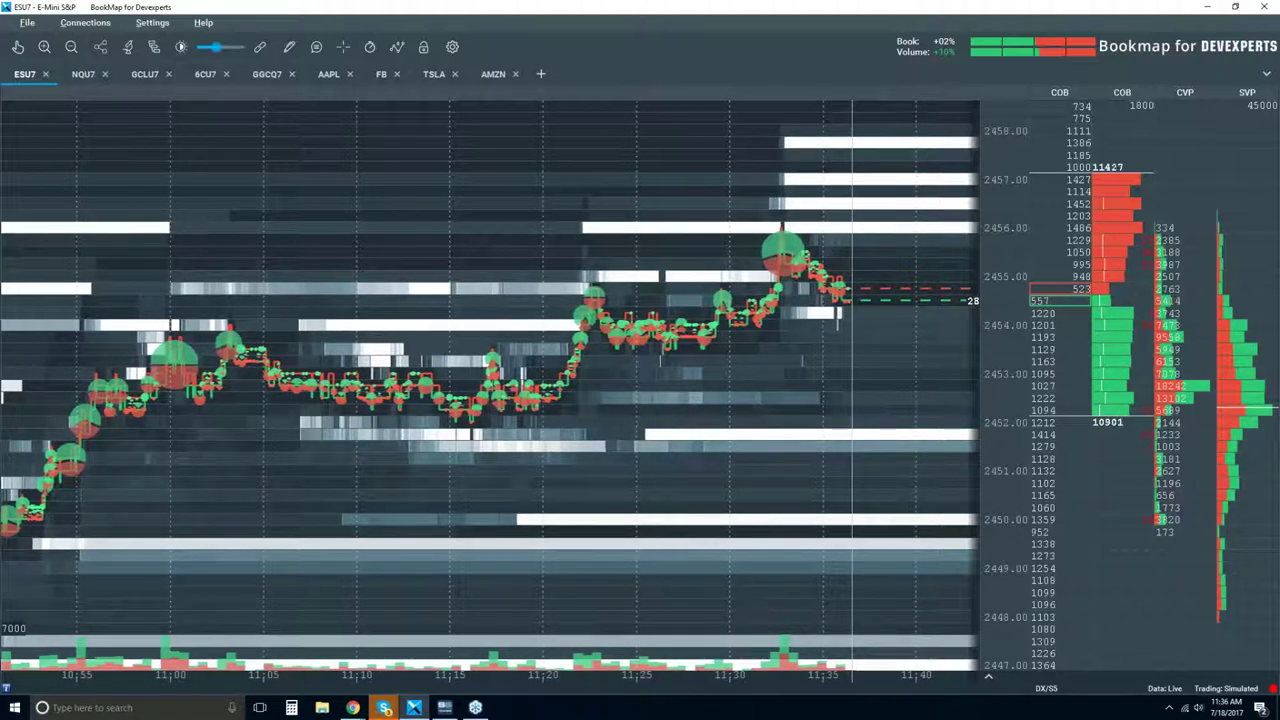
pyautogui.scroll(3, 820, 282)
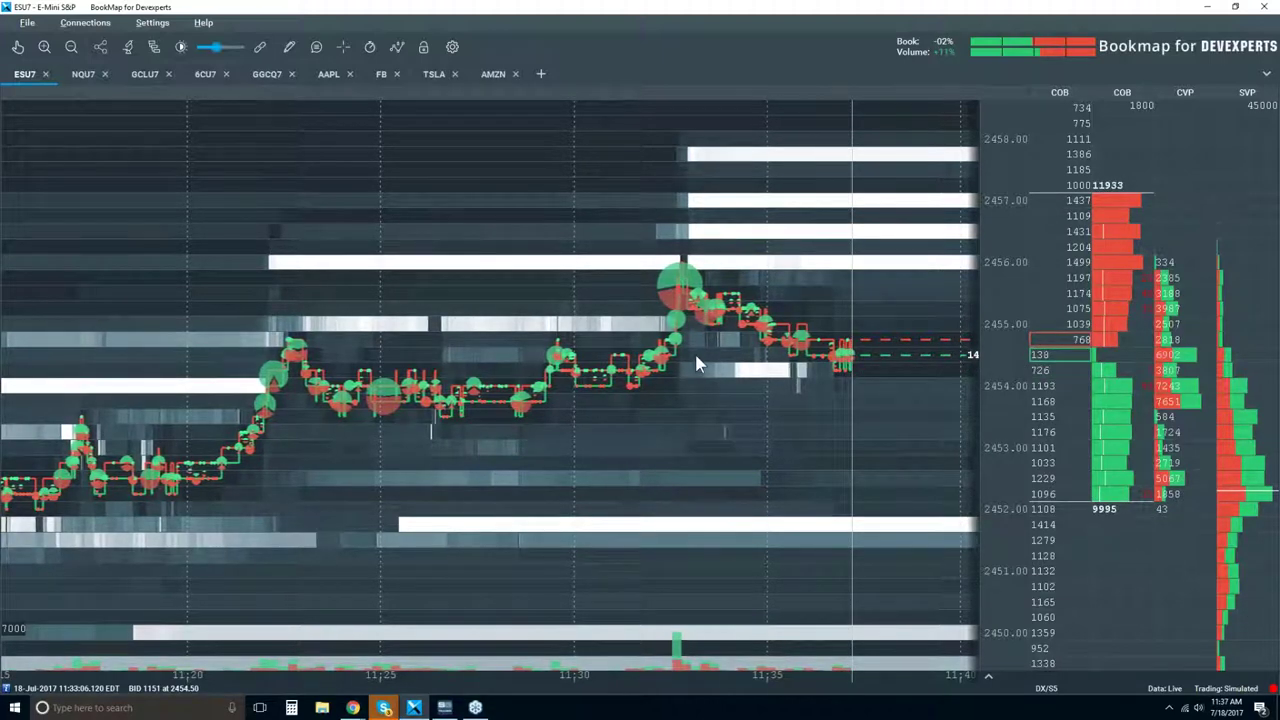
pyautogui.scroll(-4, 697, 363)
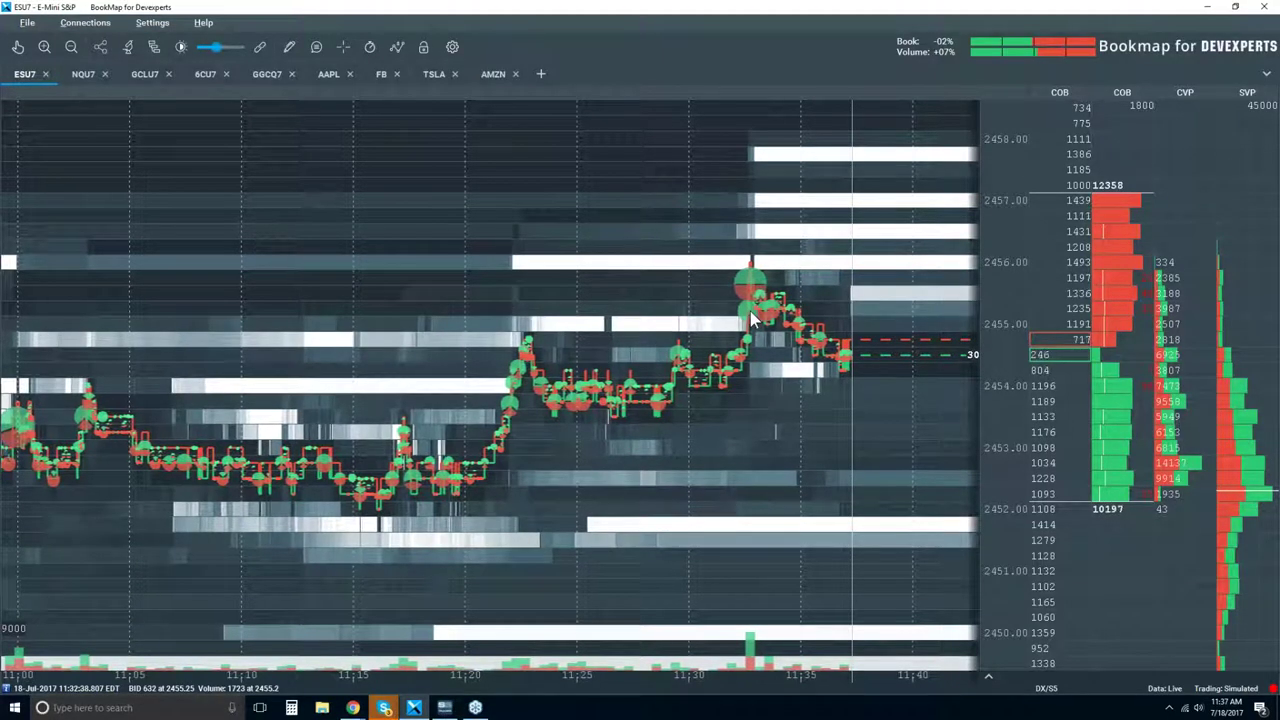
# Turn on the indicators on the ESU7 chart.
pyautogui.click(397, 49)
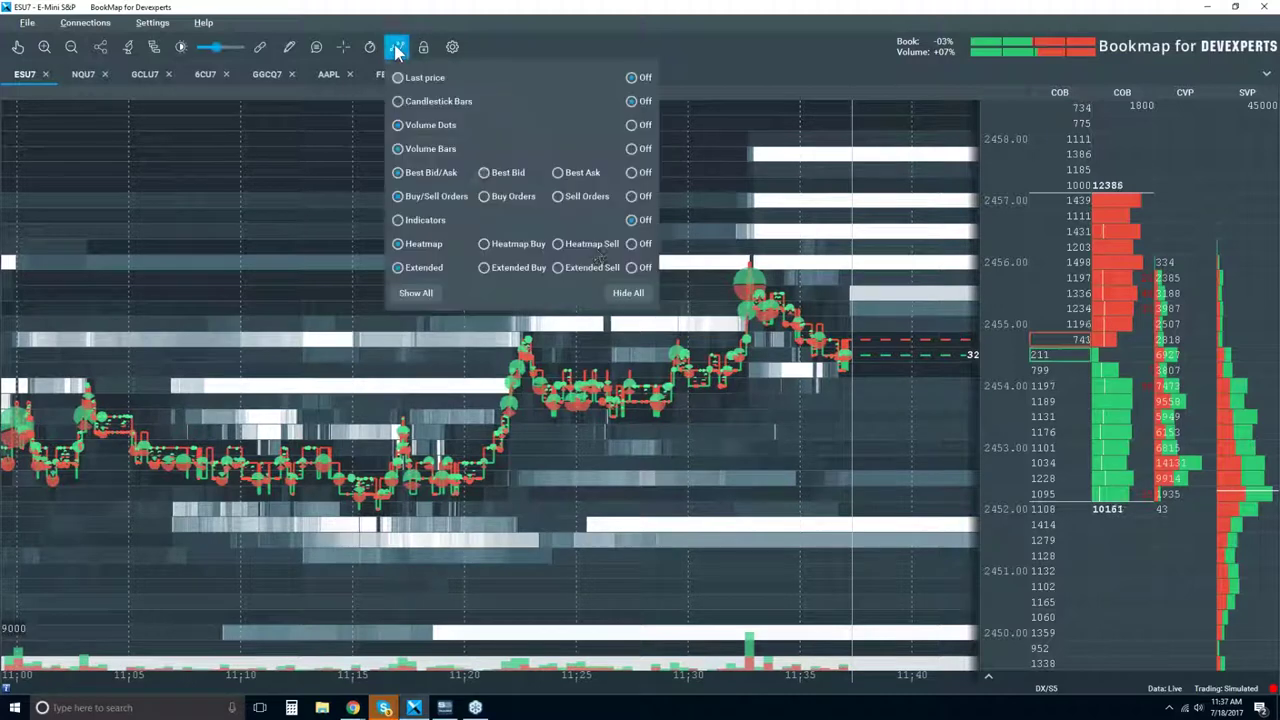
pyautogui.click(420, 224)
pyautogui.click(731, 156)
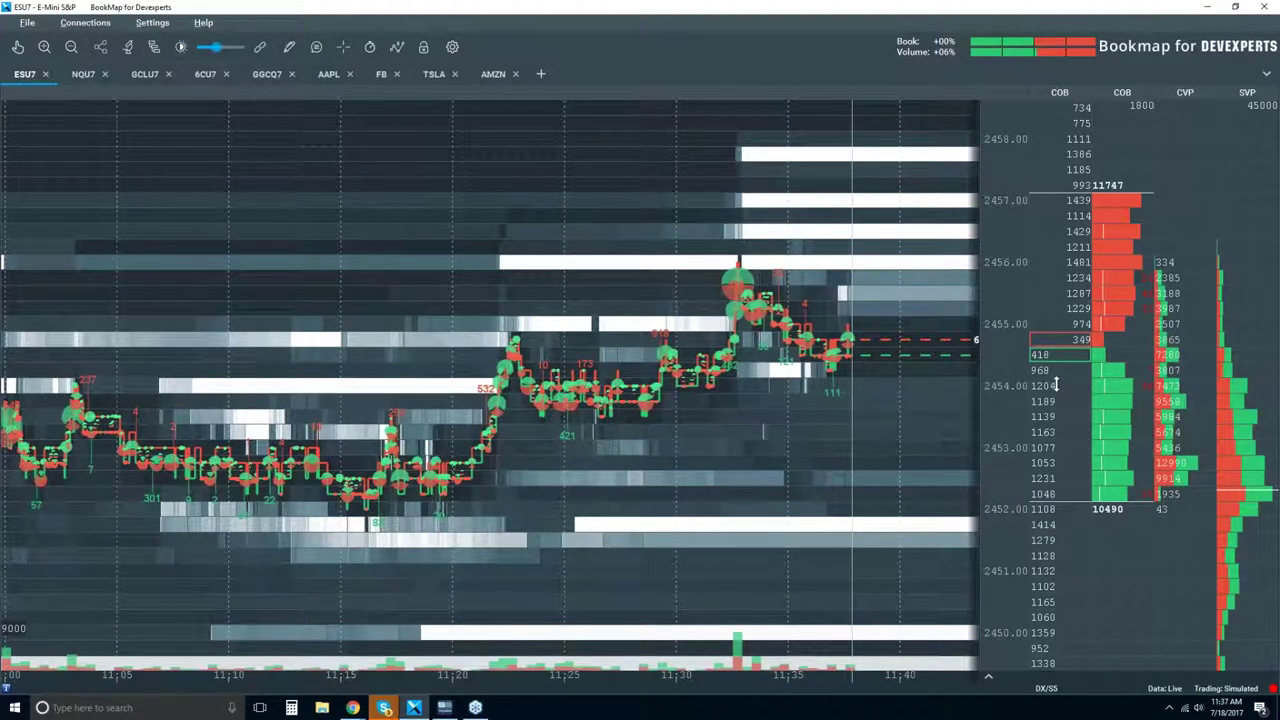
# Examine the volume dot marked 214 on the bid line at 2453.75 around 11:25:17 at millisecond scale.
pyautogui.click(18, 50)
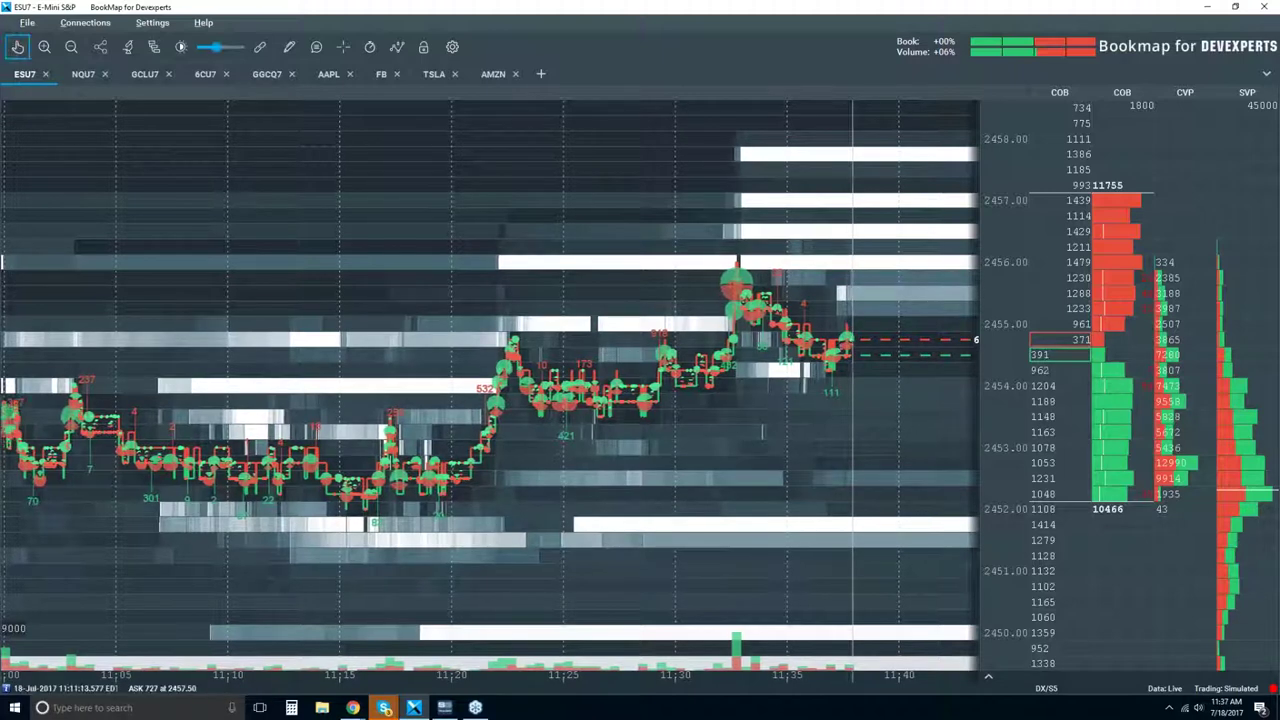
pyautogui.scroll(3, 590, 365)
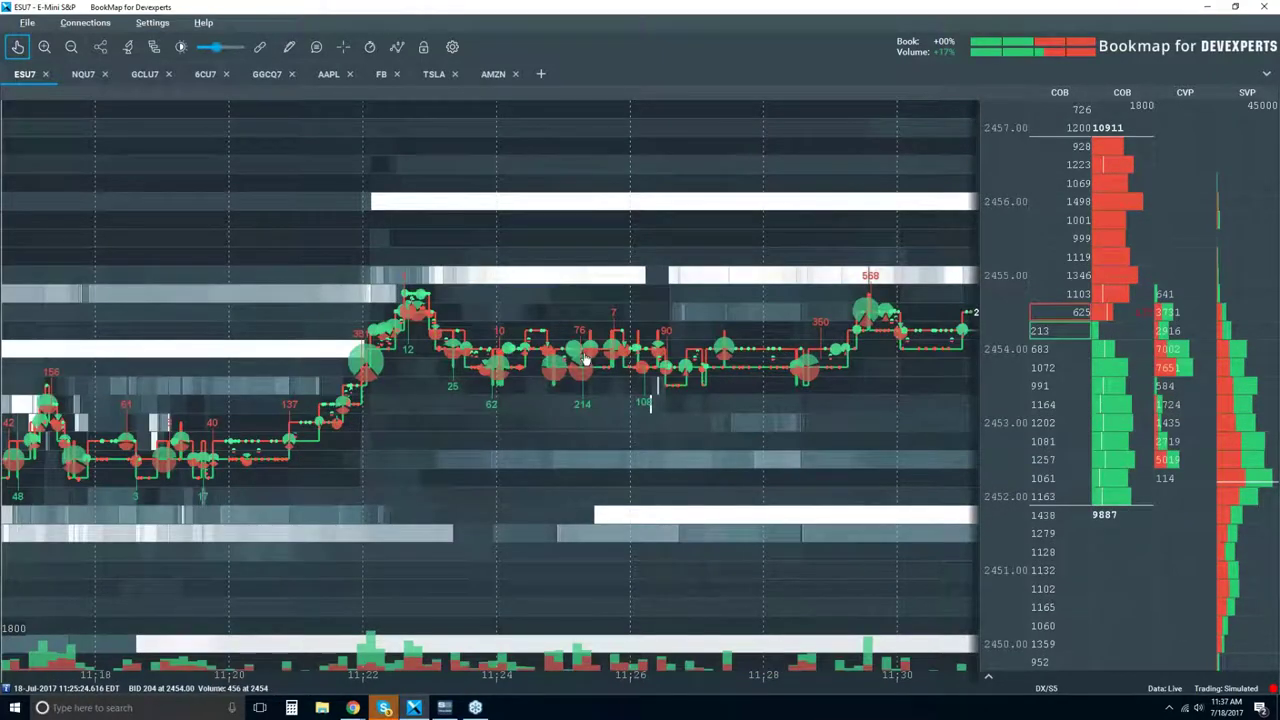
pyautogui.scroll(1, 590, 364)
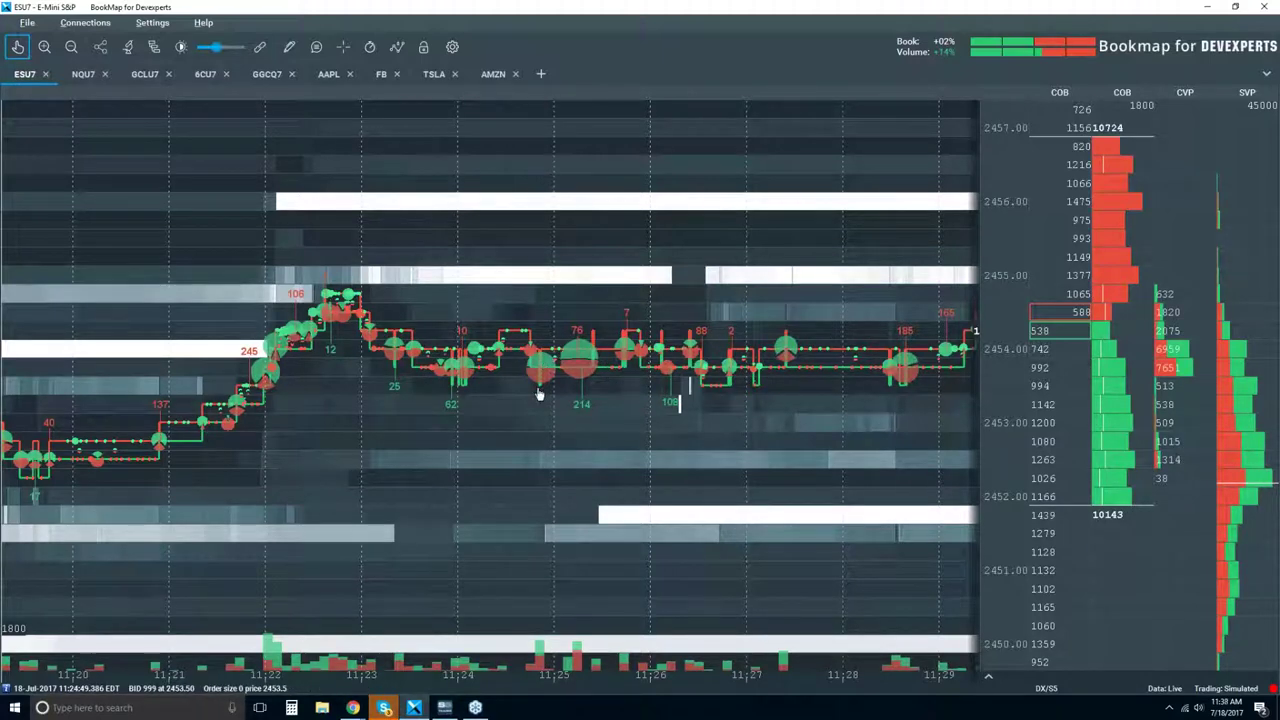
pyautogui.scroll(6, 586, 390)
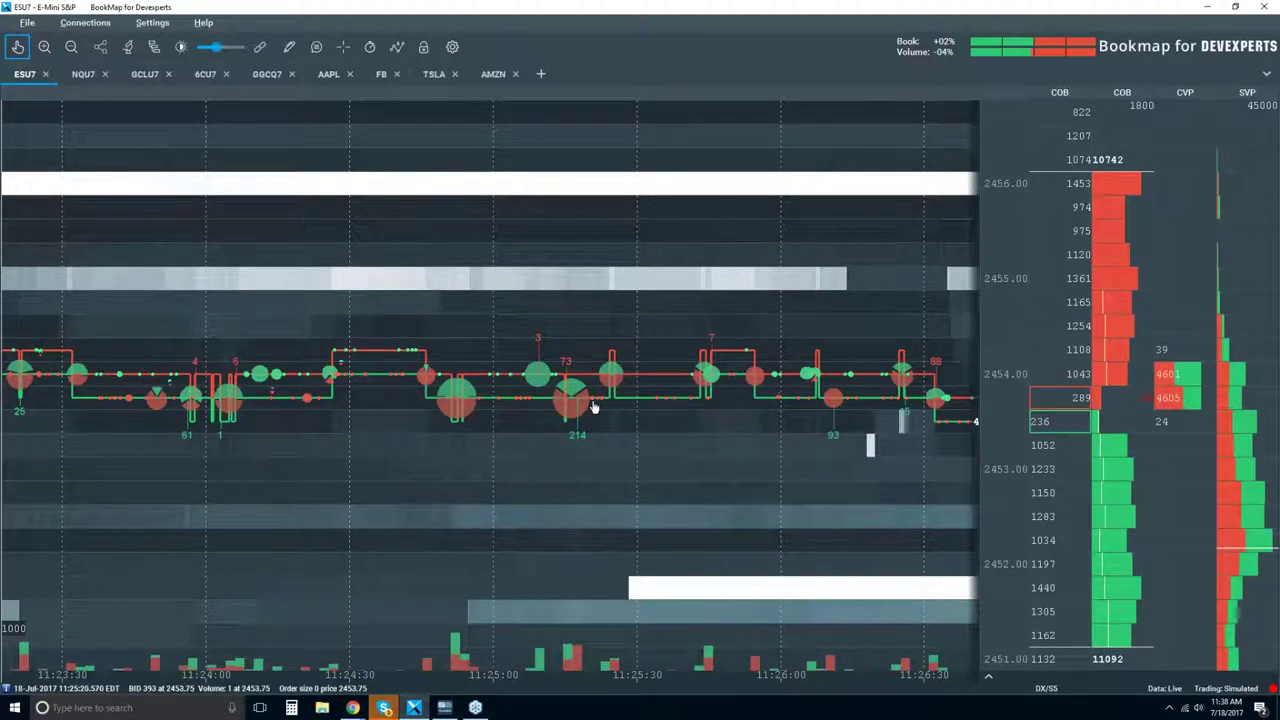
pyautogui.scroll(4, 550, 401)
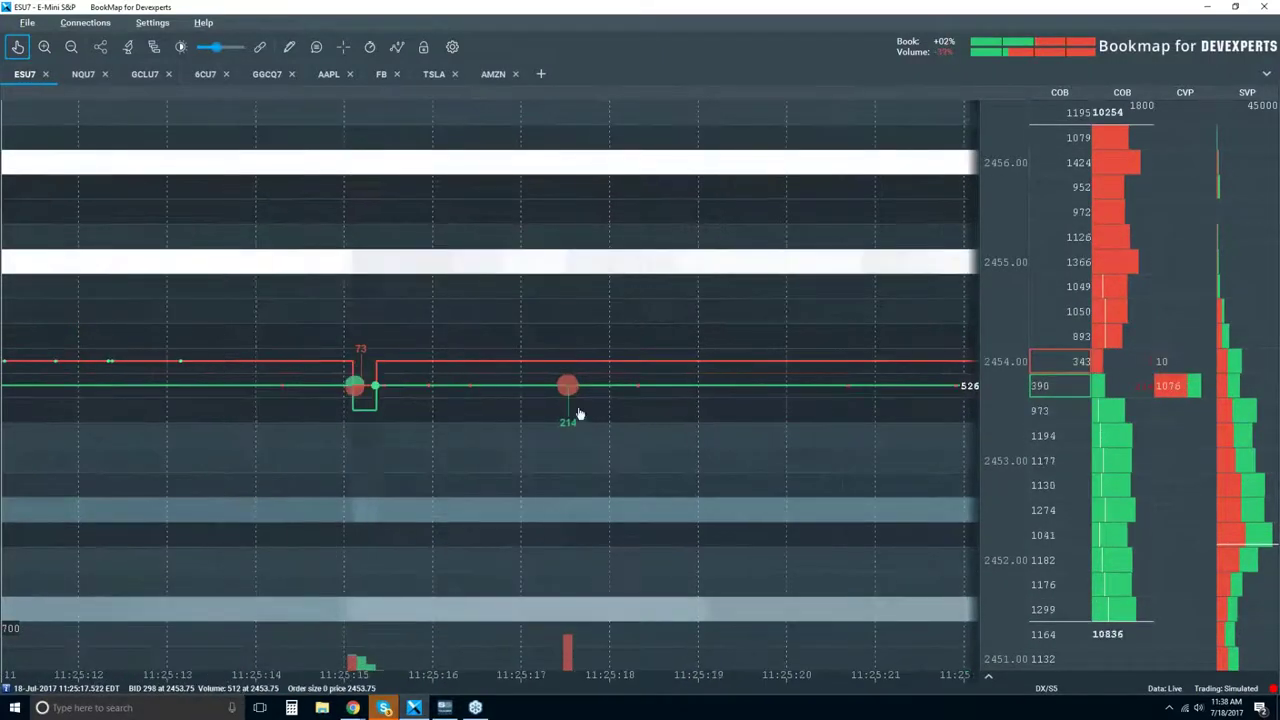
pyautogui.scroll(5, 566, 400)
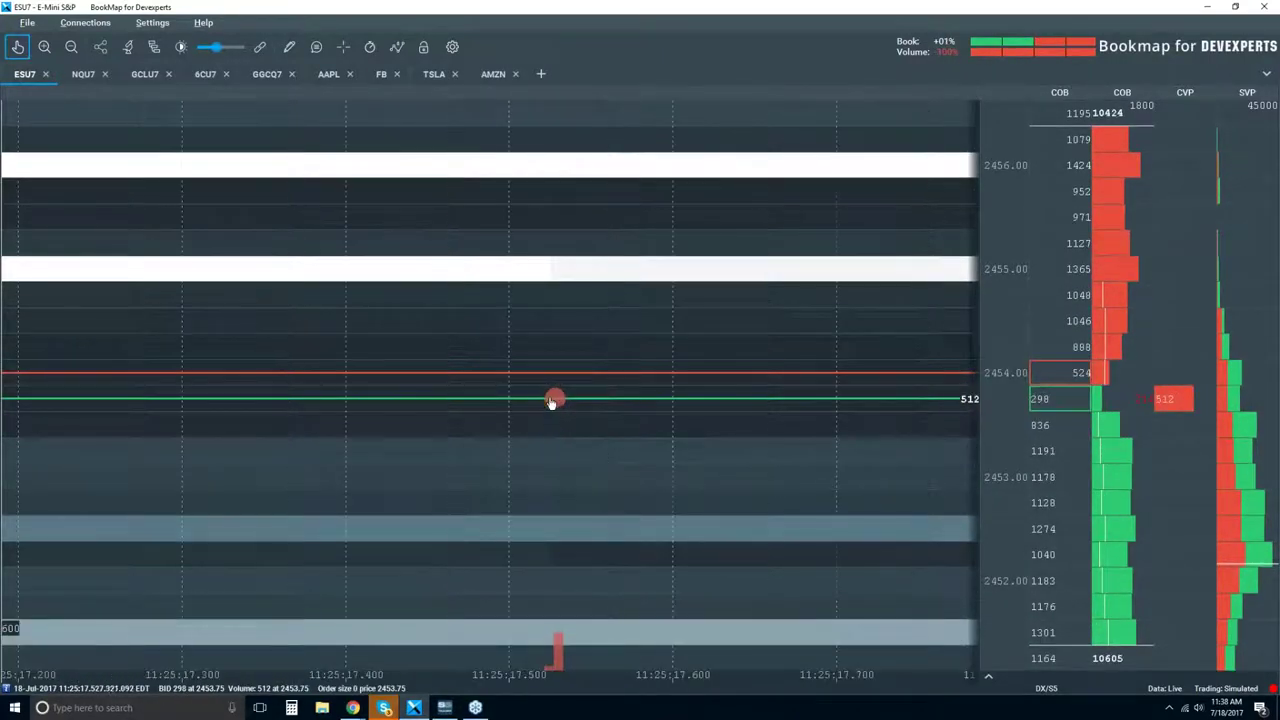
# Examine the individual trades inside the large volume dot on the 2453.75 bid line at microsecond scale, declining the incoming call.
pyautogui.scroll(5, 556, 404)
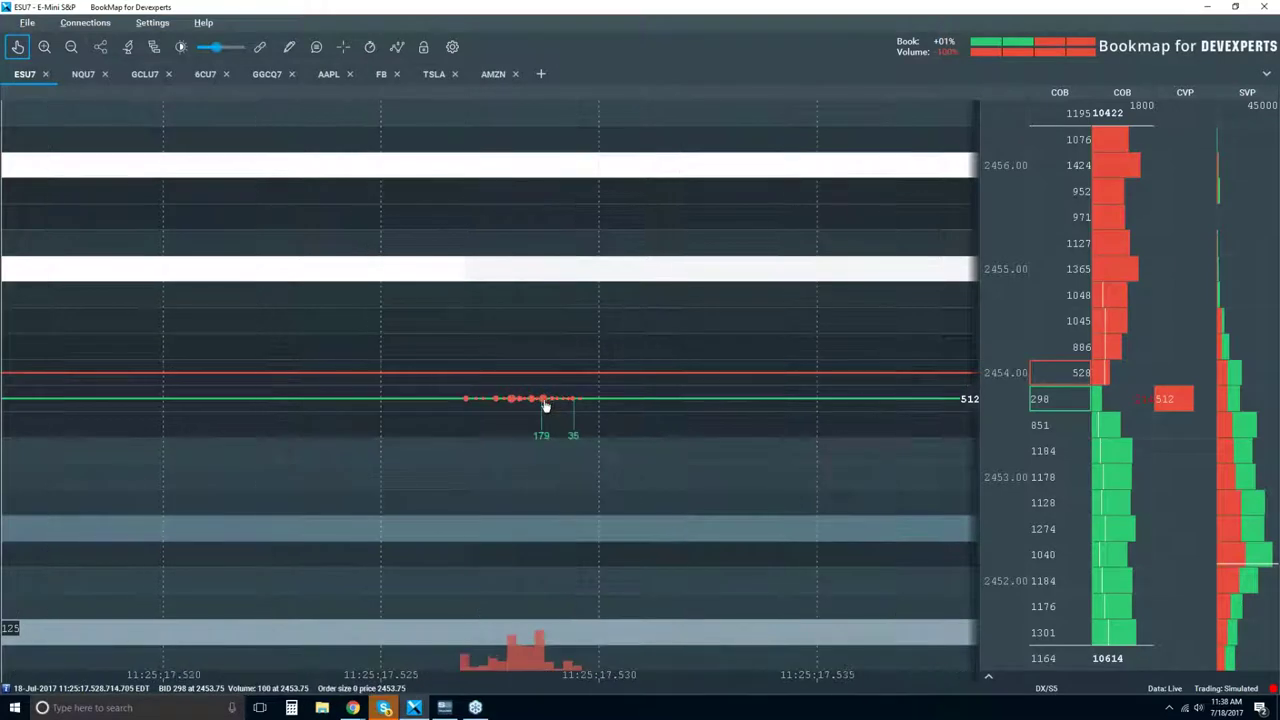
pyautogui.scroll(2, 538, 406)
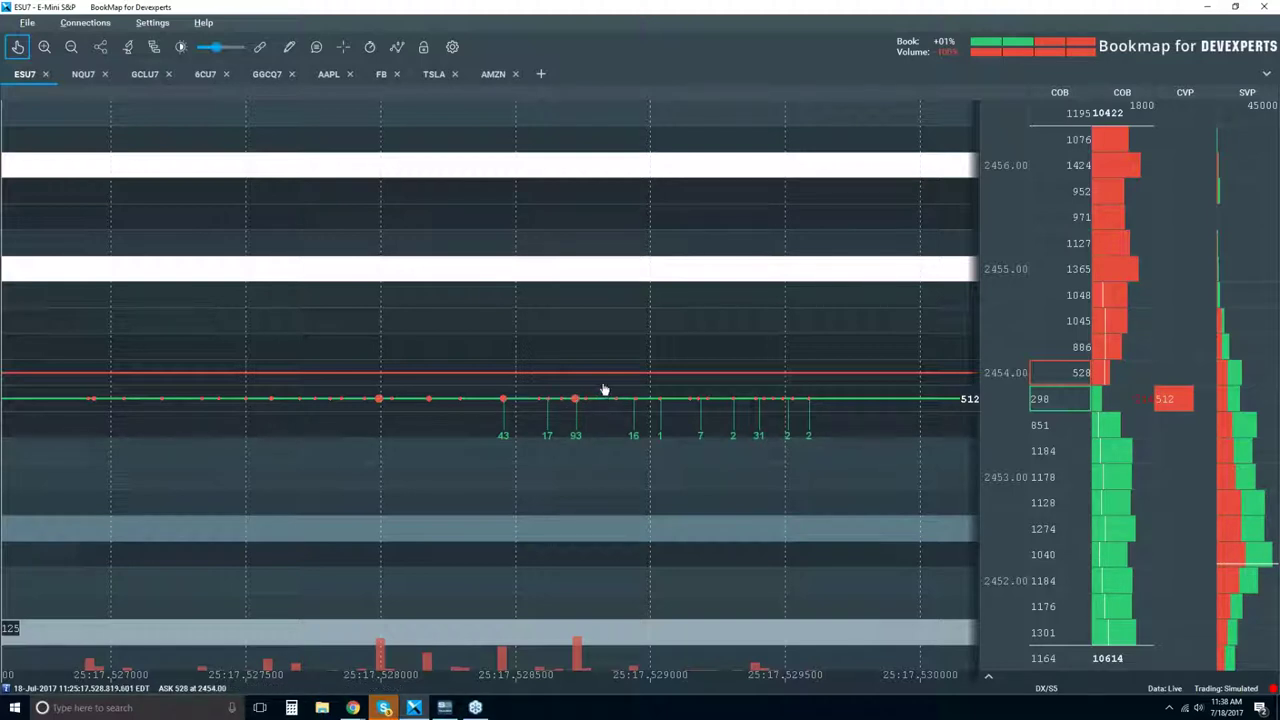
pyautogui.moveTo(511, 391); pyautogui.dragTo(820, 420)
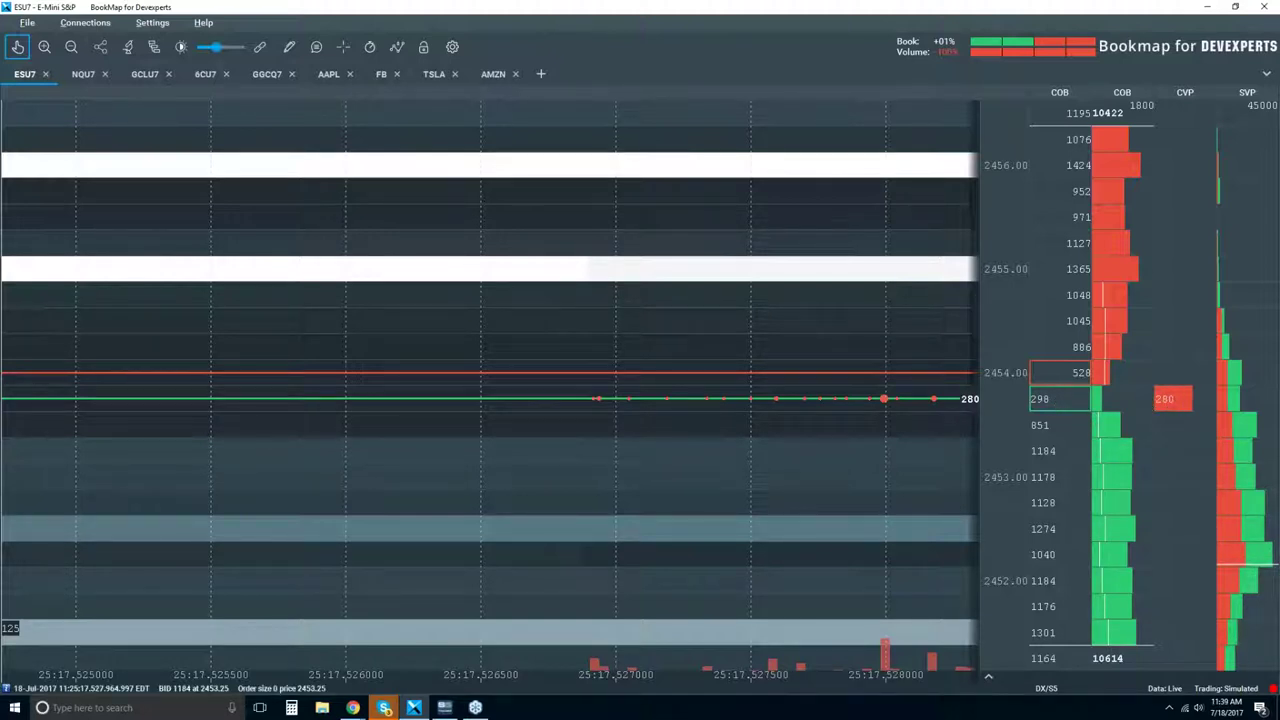
pyautogui.moveTo(920, 450); pyautogui.dragTo(885, 450)
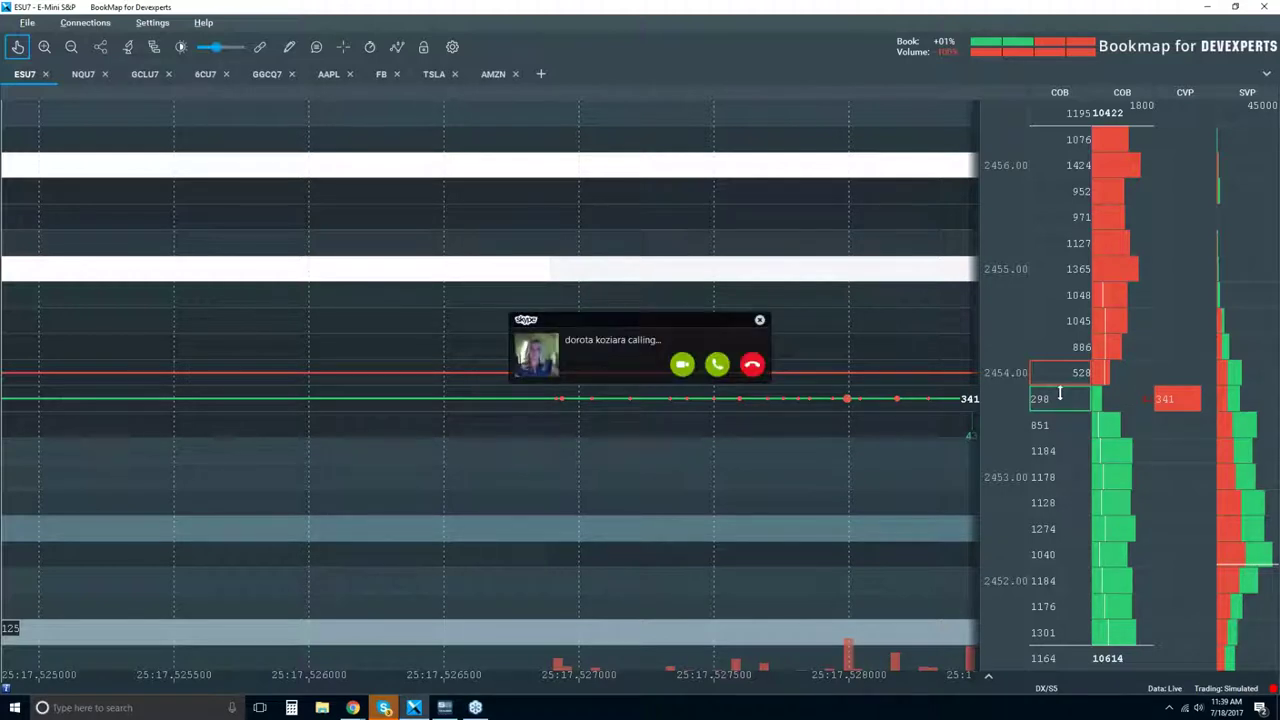
pyautogui.click(753, 366)
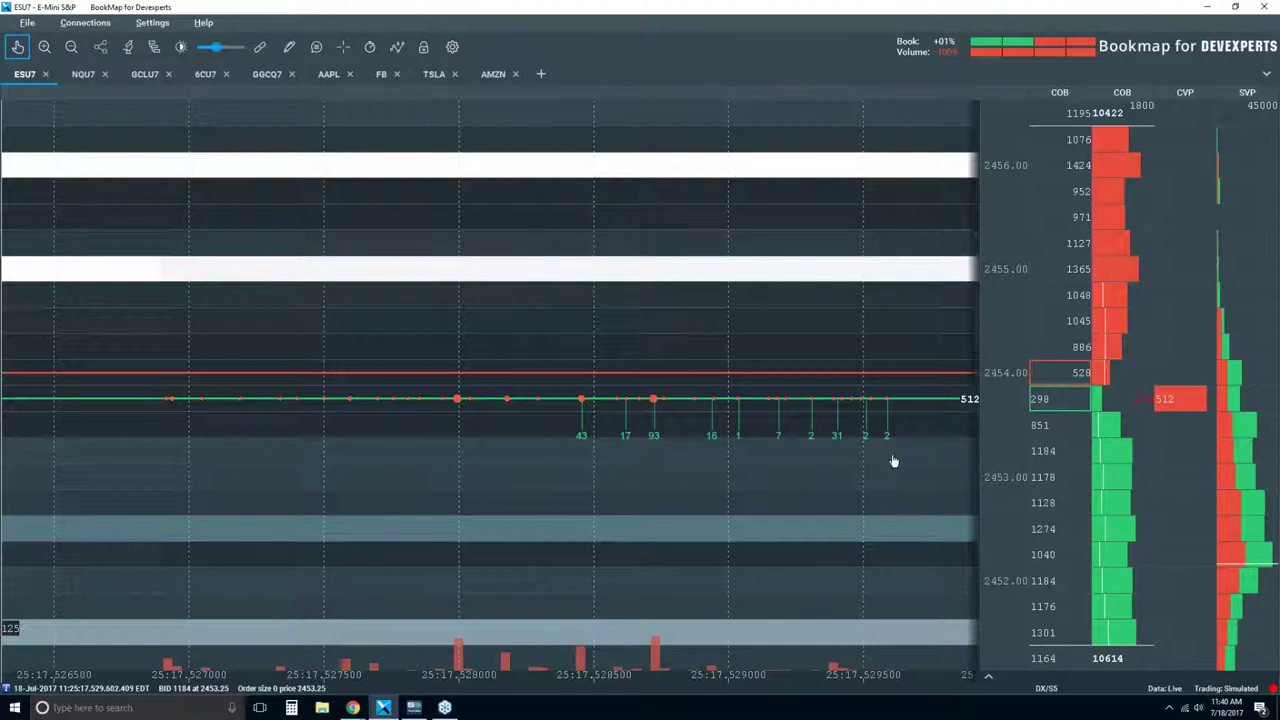
# Return from the microsecond view of the 2453.75 trades to the ESU7 price action between about 11:16 and 11:30.
pyautogui.scroll(-5, 794, 461)
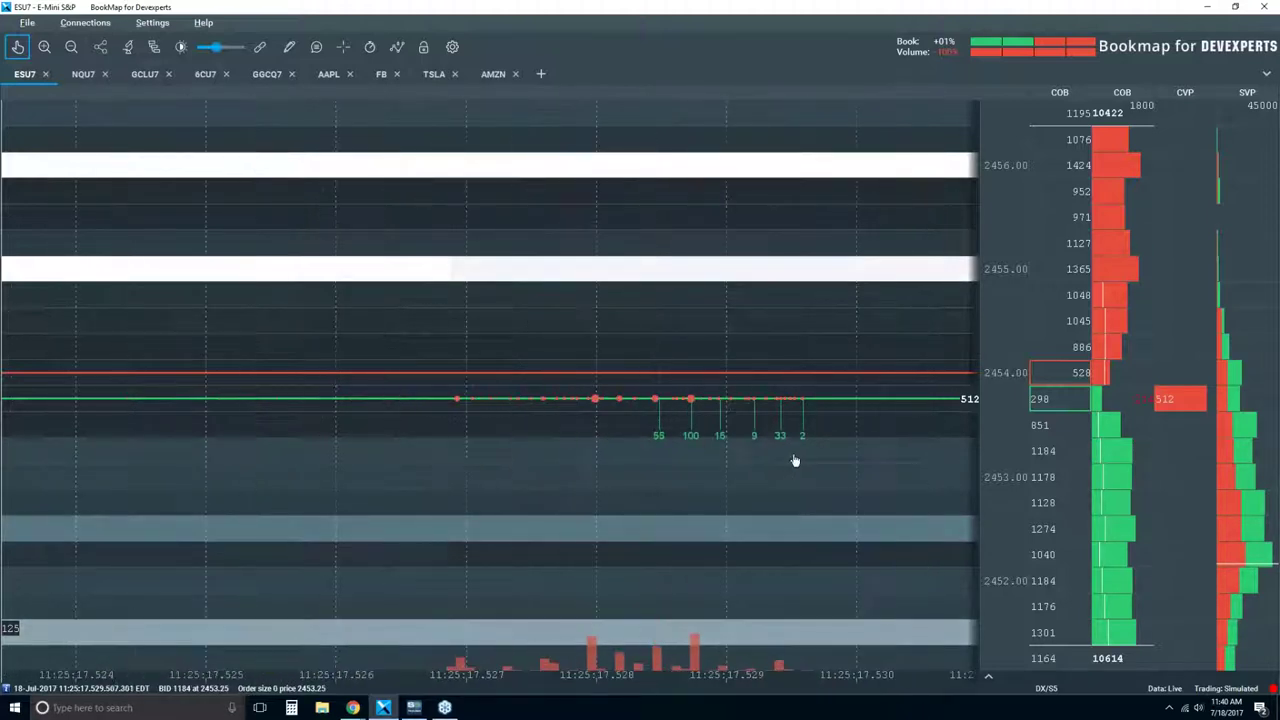
pyautogui.scroll(-2, 794, 461)
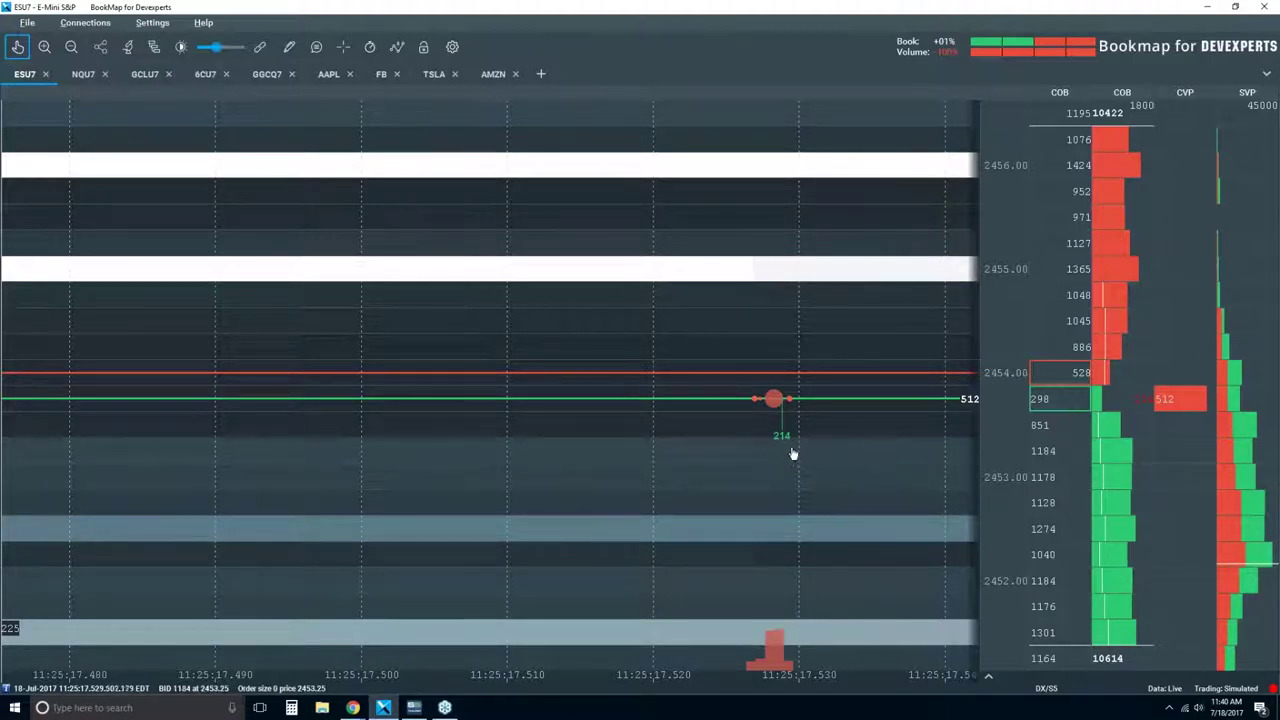
pyautogui.scroll(-5, 788, 440)
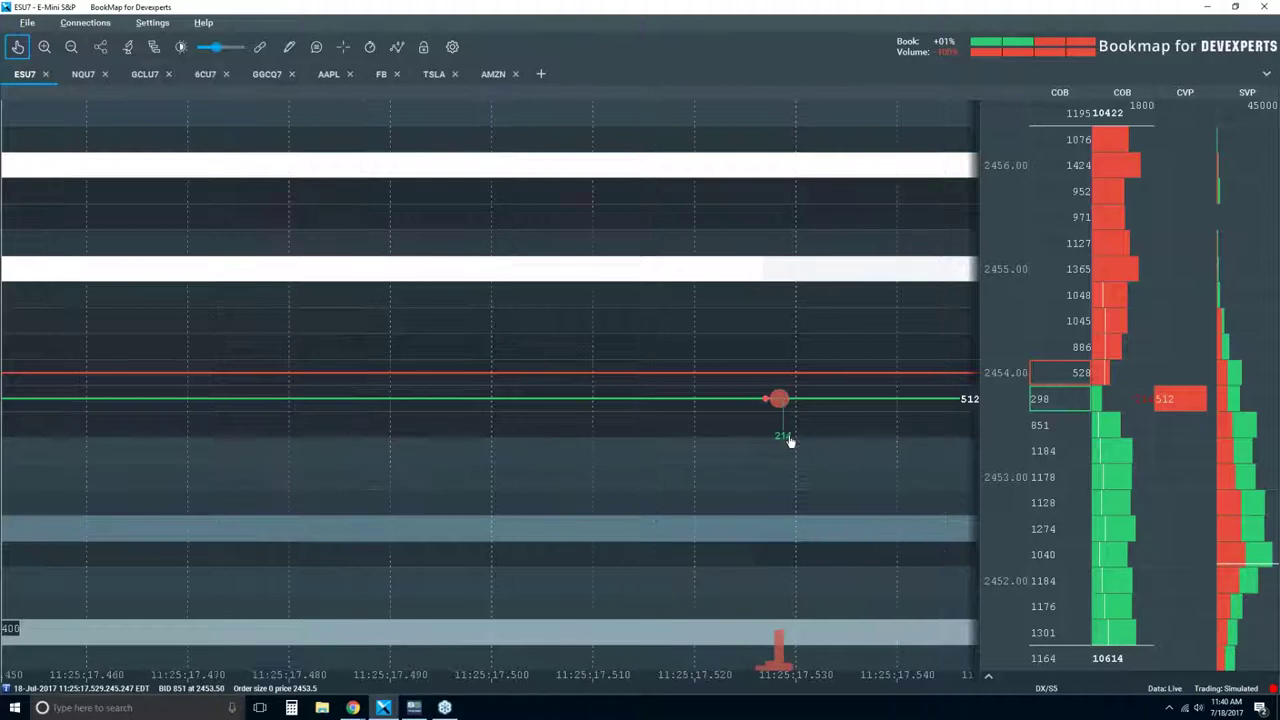
pyautogui.scroll(-7, 788, 440)
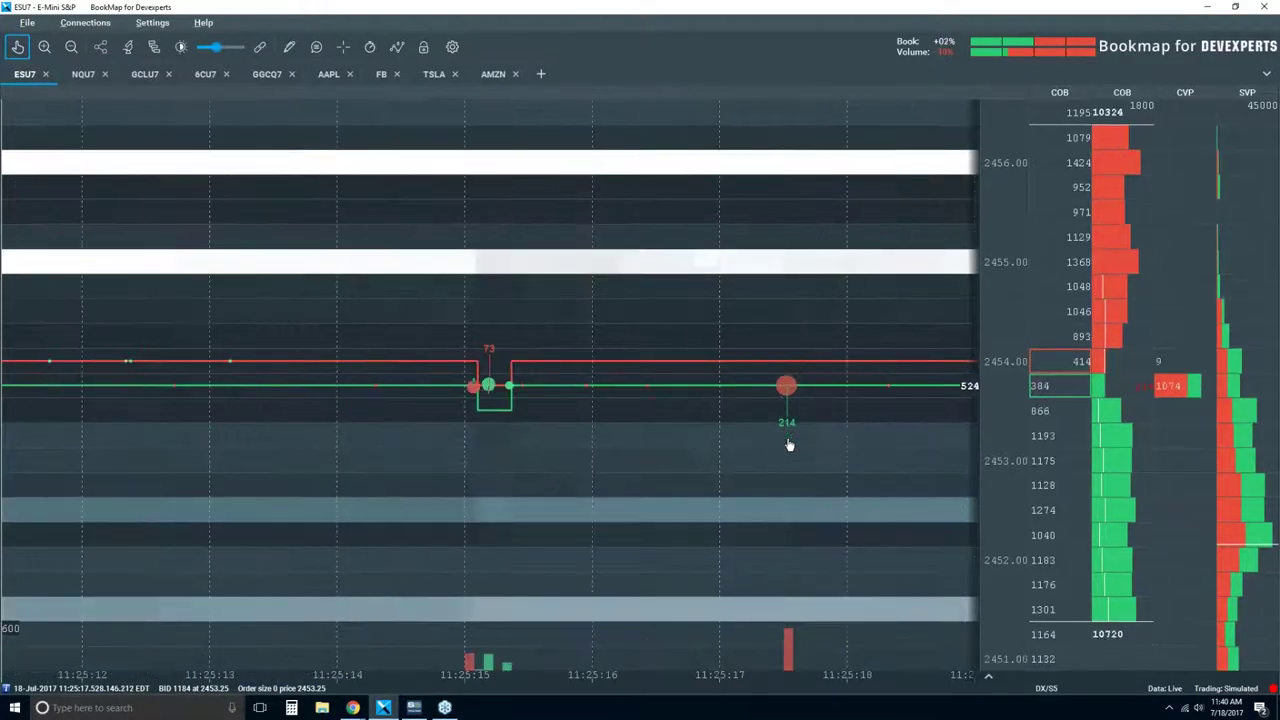
pyautogui.scroll(-10, 788, 444)
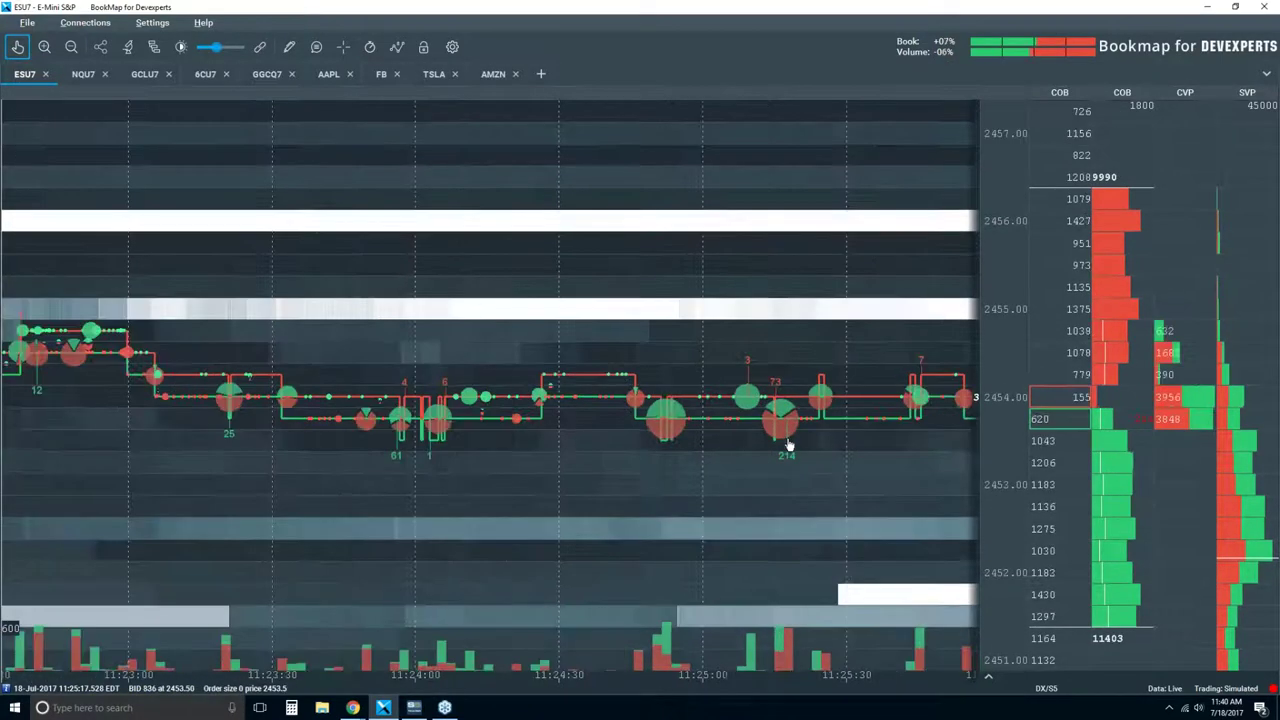
pyautogui.scroll(-8, 788, 444)
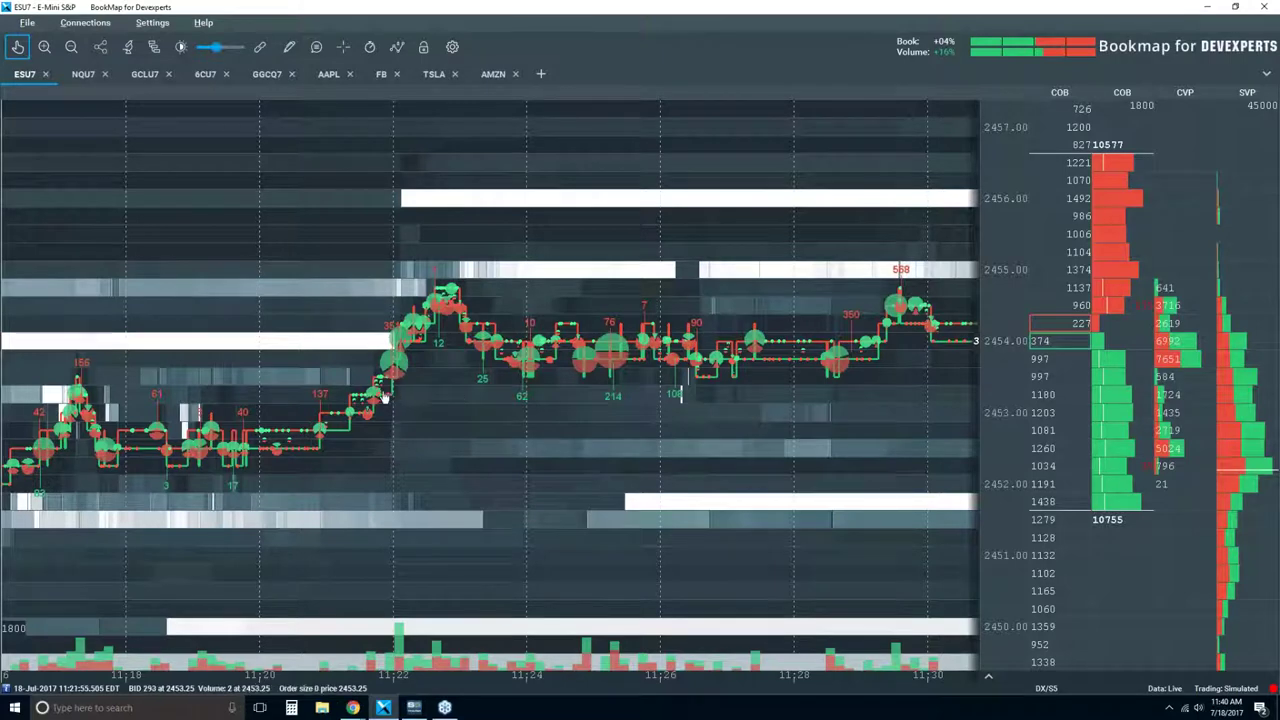
# Examine the wider ESU7 price action and liquidity levels from about 10:00 to 11:45.
pyautogui.hscroll(-4, 300, 390)
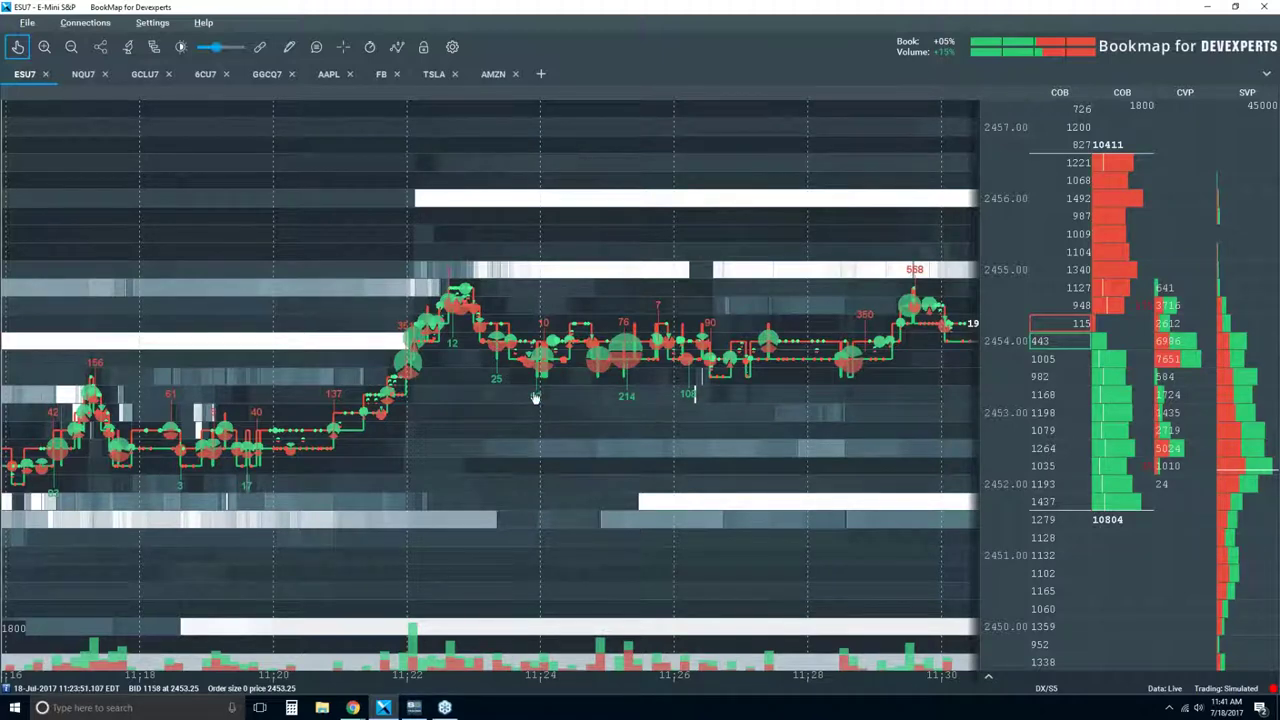
pyautogui.scroll(-5, 653, 418)
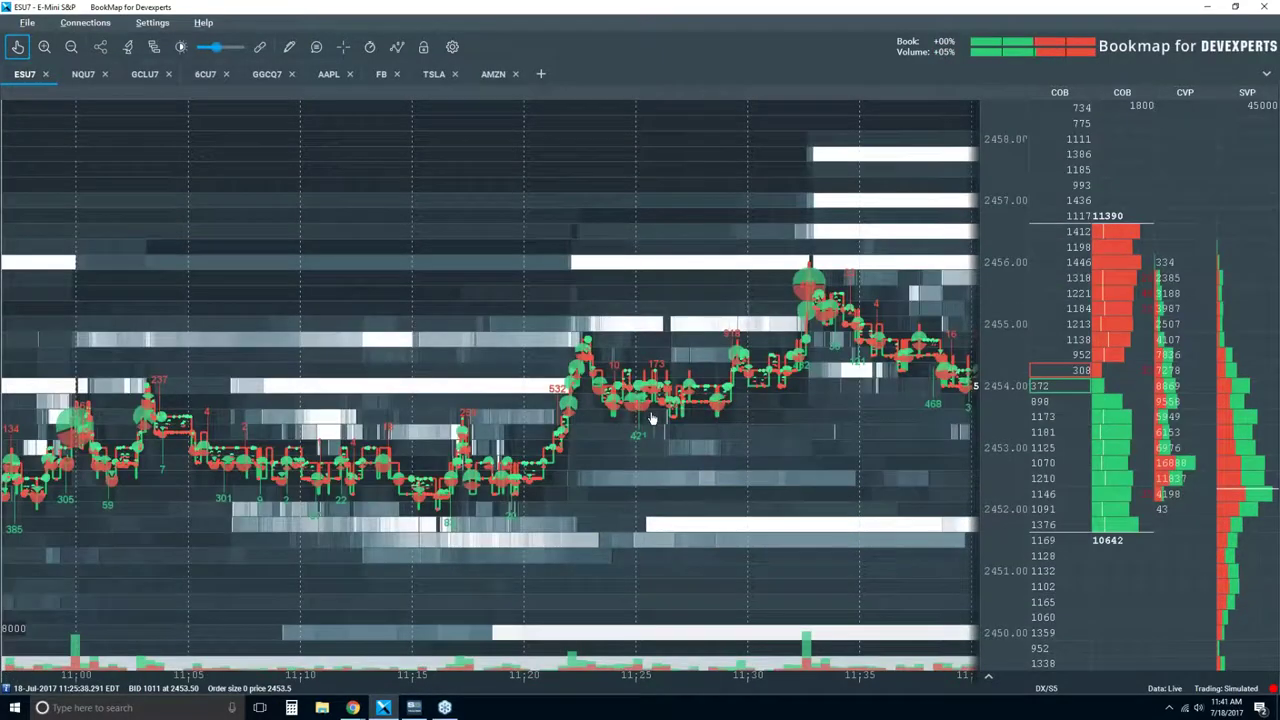
pyautogui.scroll(-2, 651, 418)
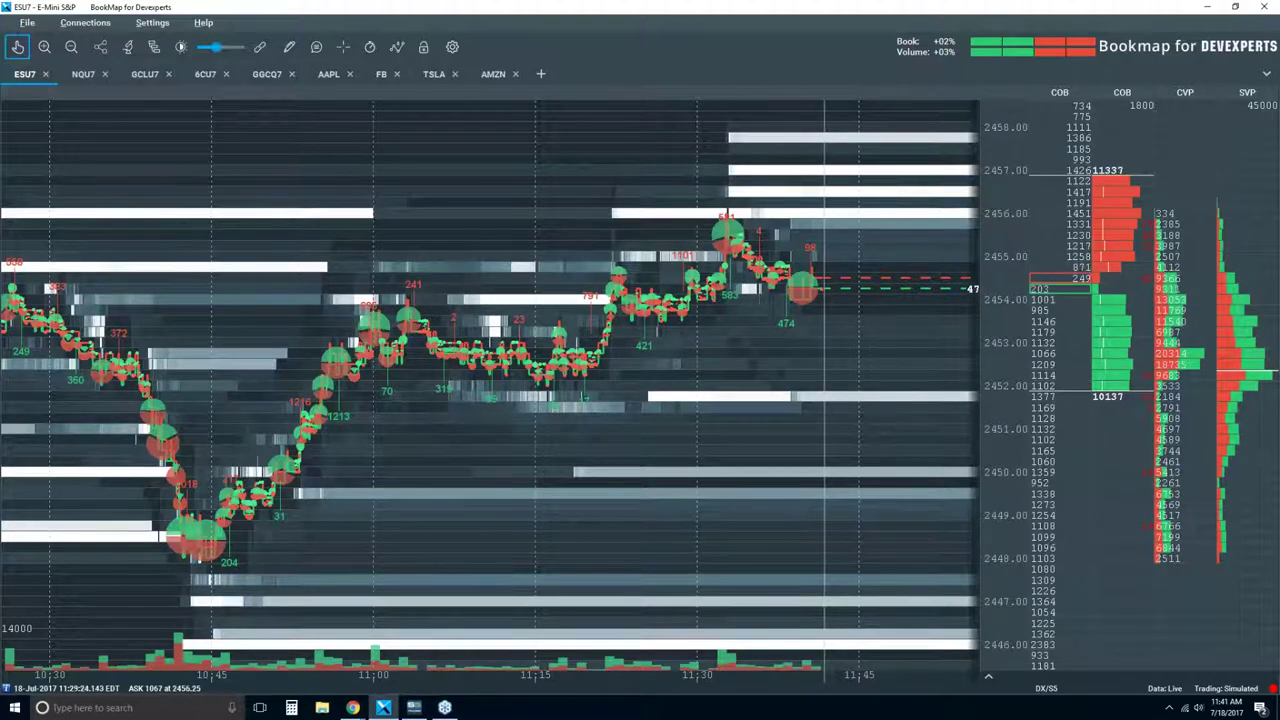
pyautogui.moveTo(691, 213); pyautogui.dragTo(702, 213)
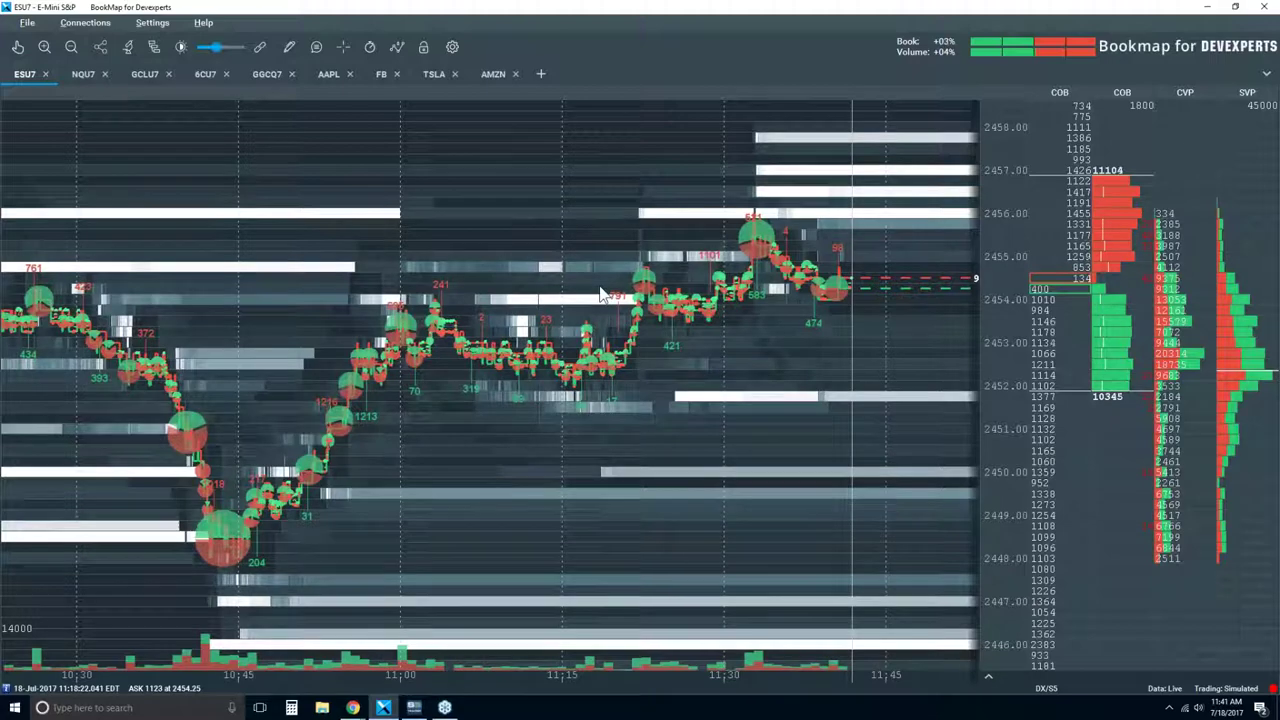
pyautogui.scroll(-3, 600, 293)
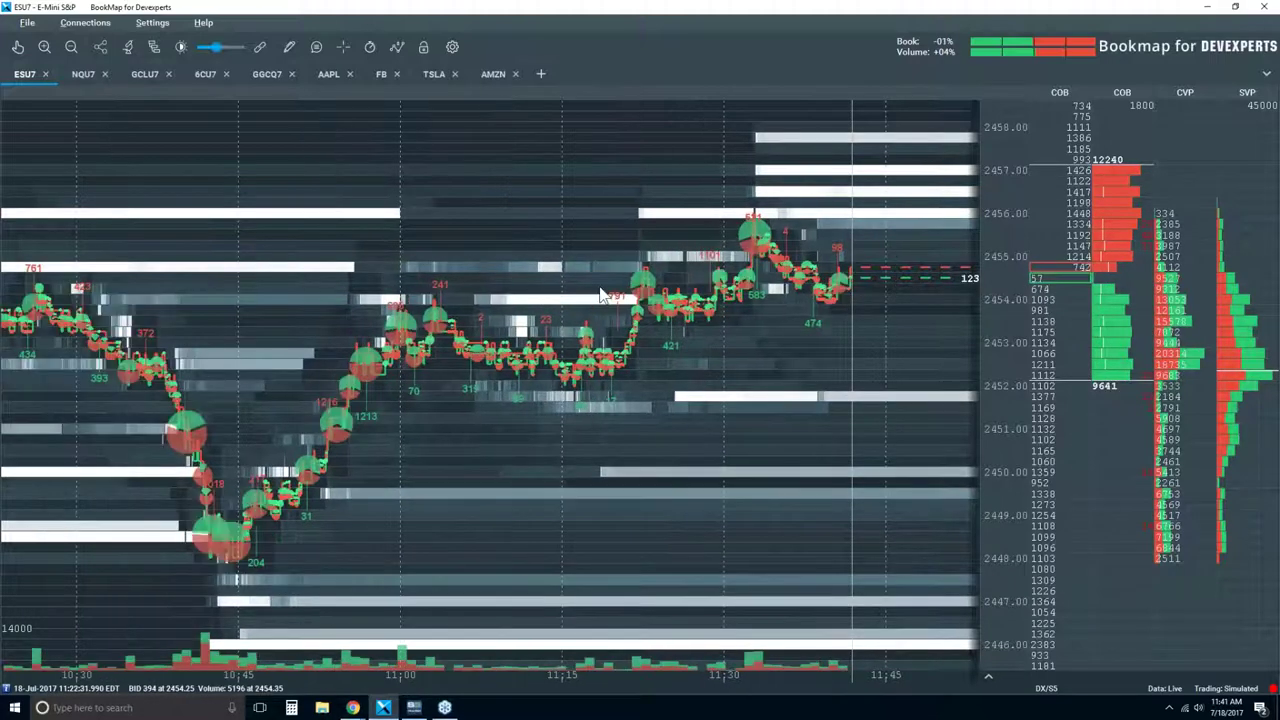
pyautogui.scroll(-1, 600, 293)
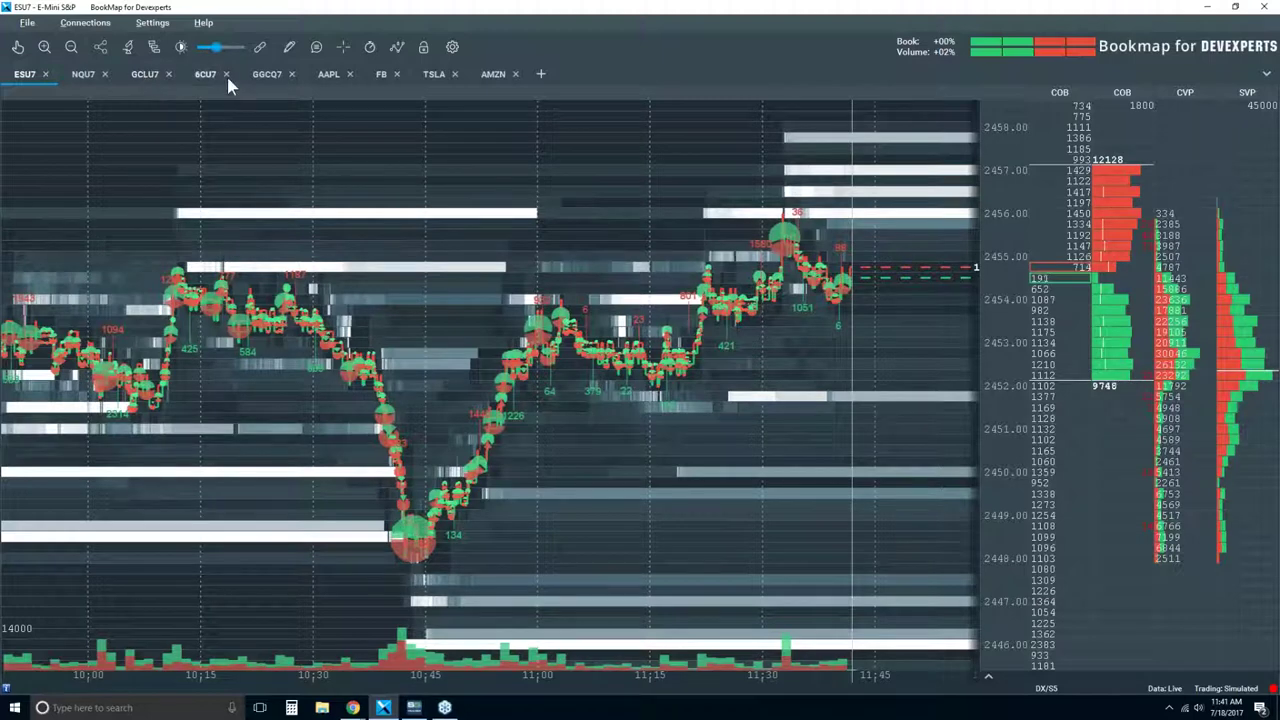
# Show the correlation tracker settings for the GCLU7 chart and switch the study off and on again.
pyautogui.click(146, 74)
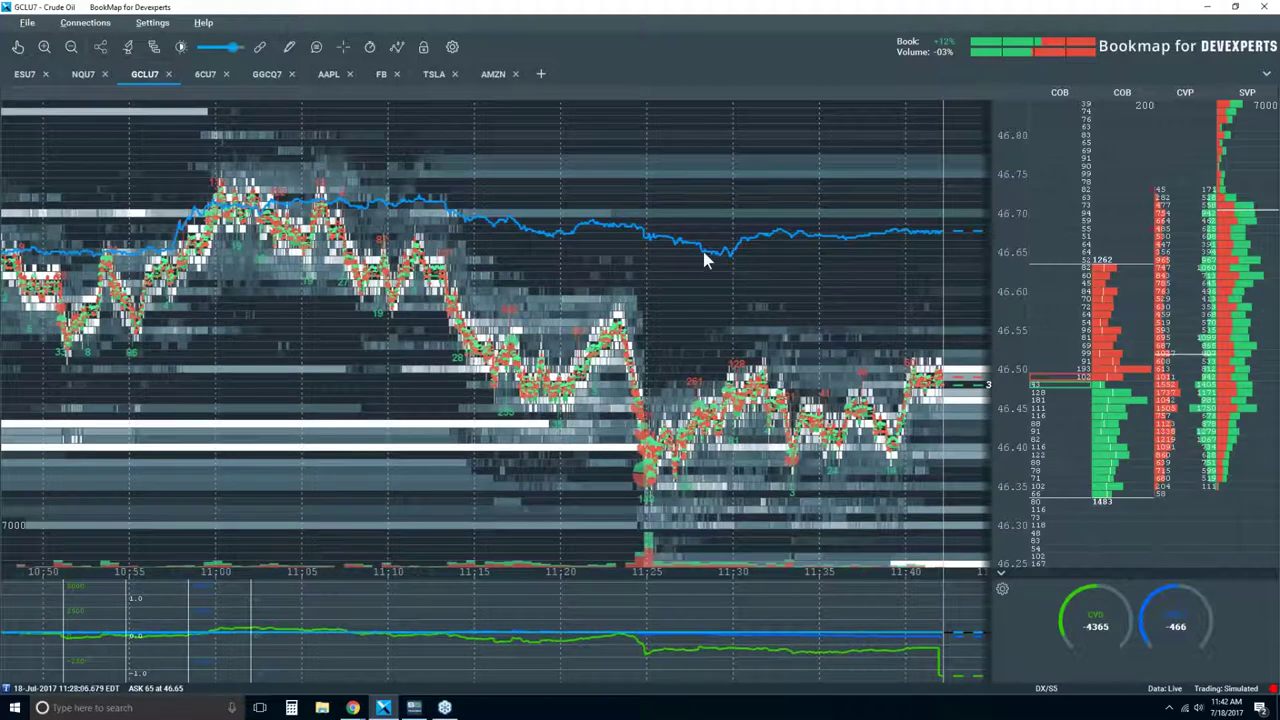
pyautogui.click(129, 47)
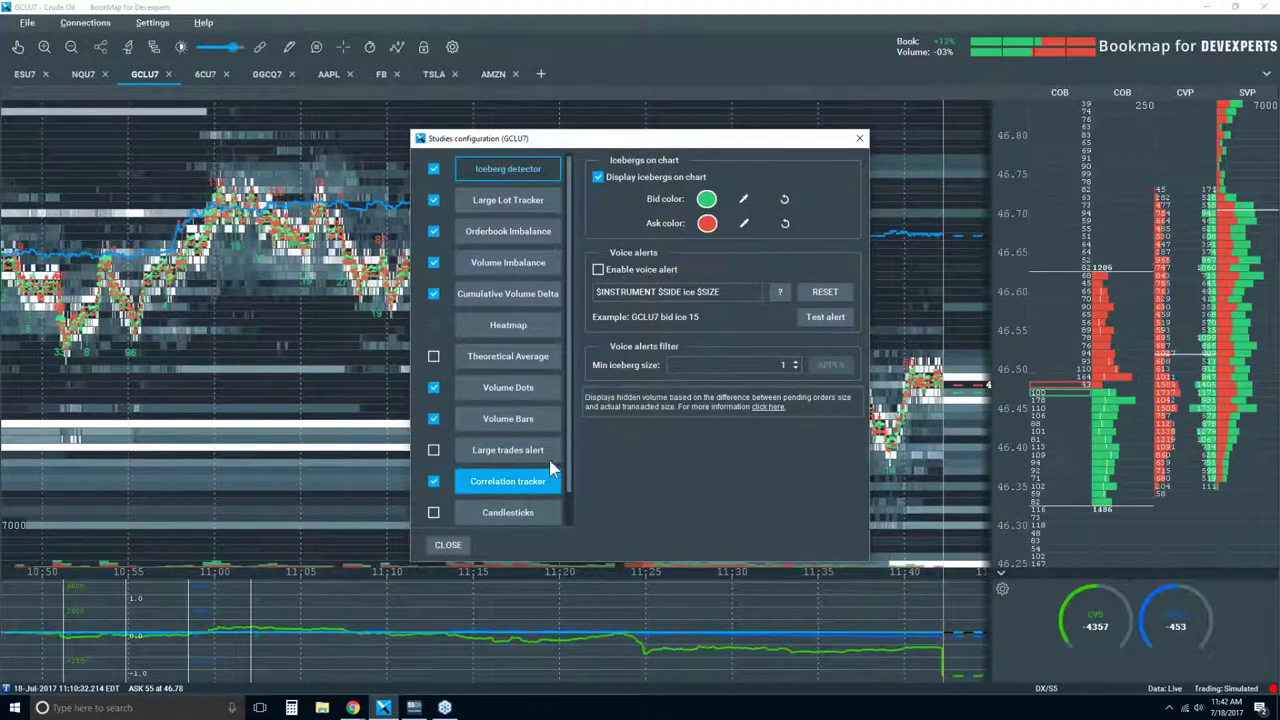
pyautogui.click(506, 482)
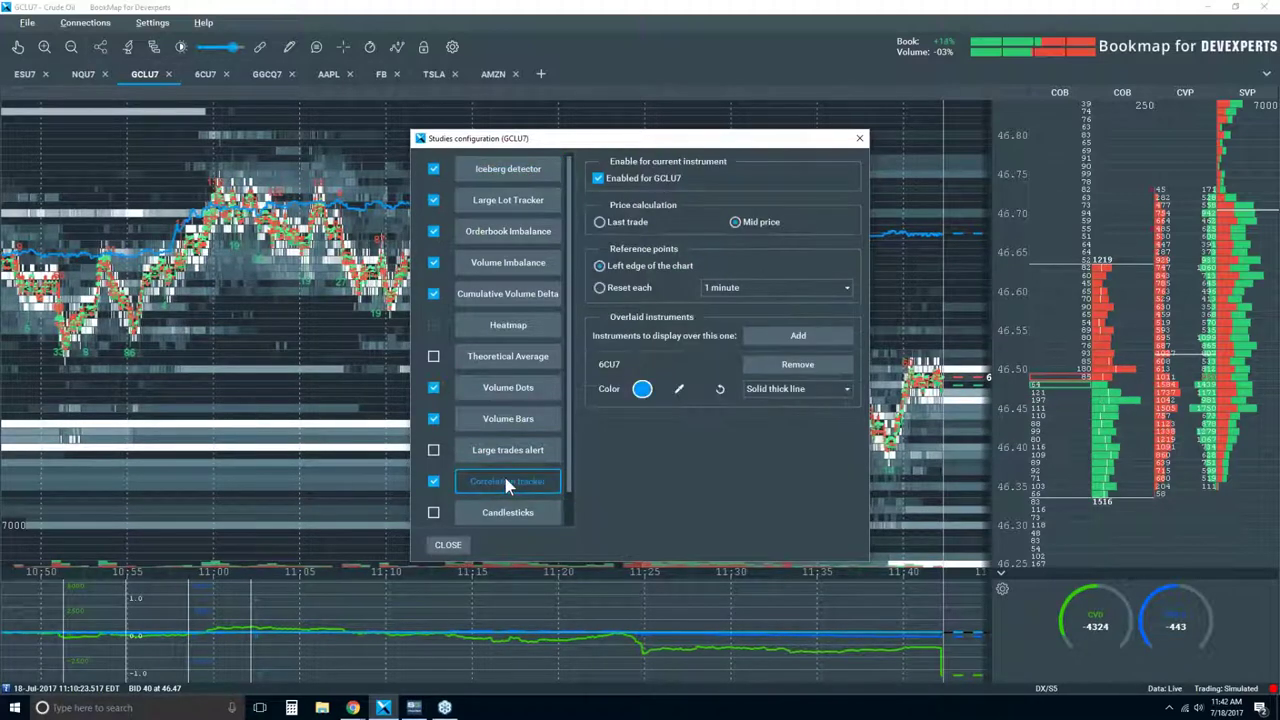
pyautogui.click(433, 482)
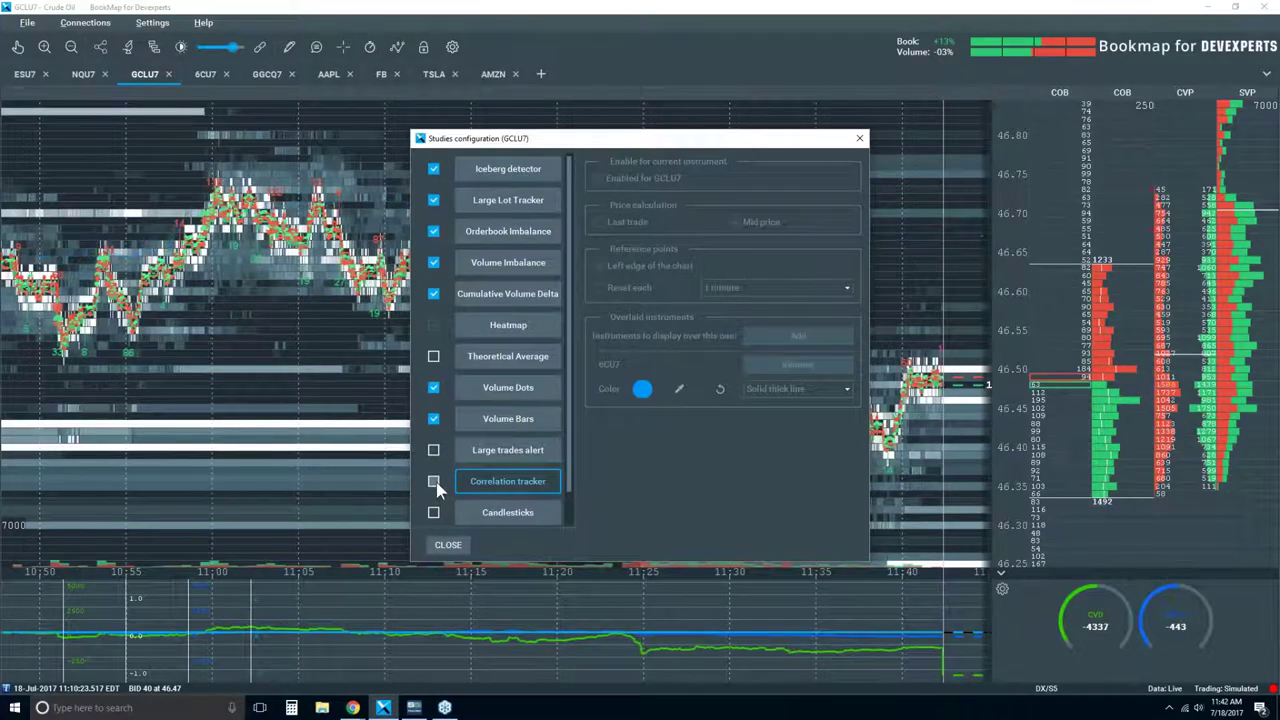
pyautogui.click(434, 482)
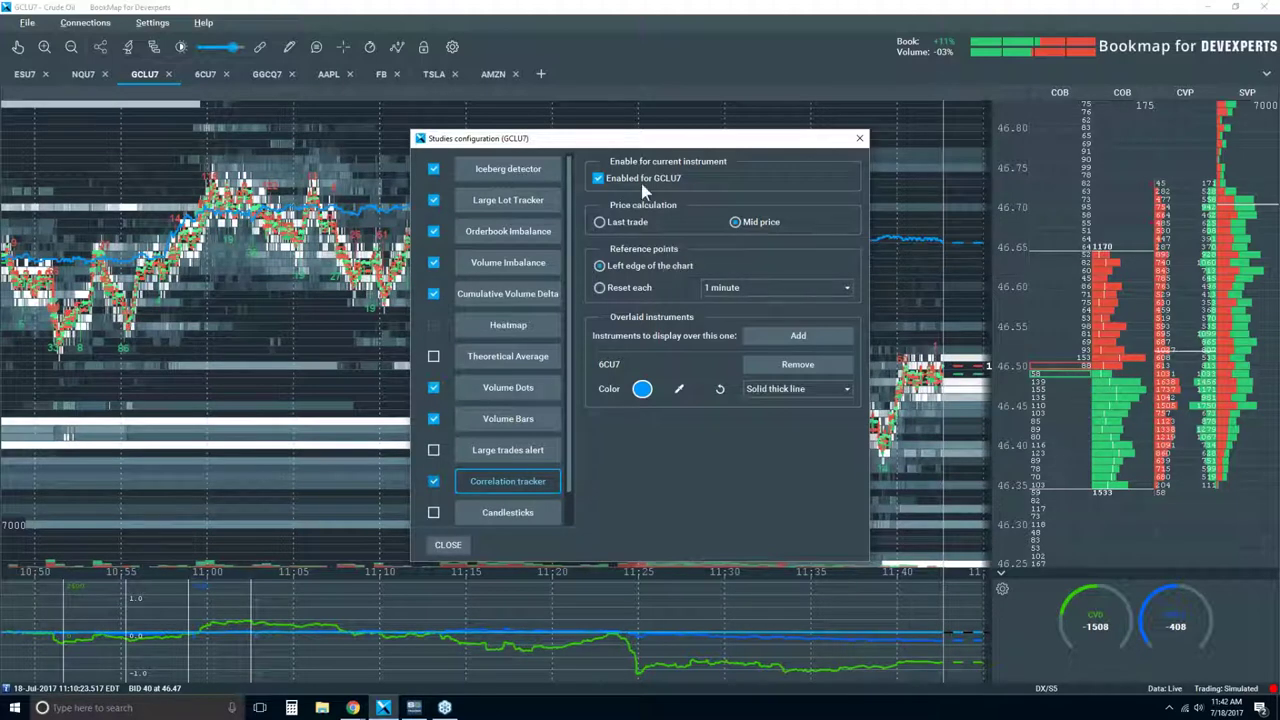
# Remove the 6CU7 overlay from GCLU7's correlation tracker, add 6CU7 again, and close the study settings.
pyautogui.click(808, 363)
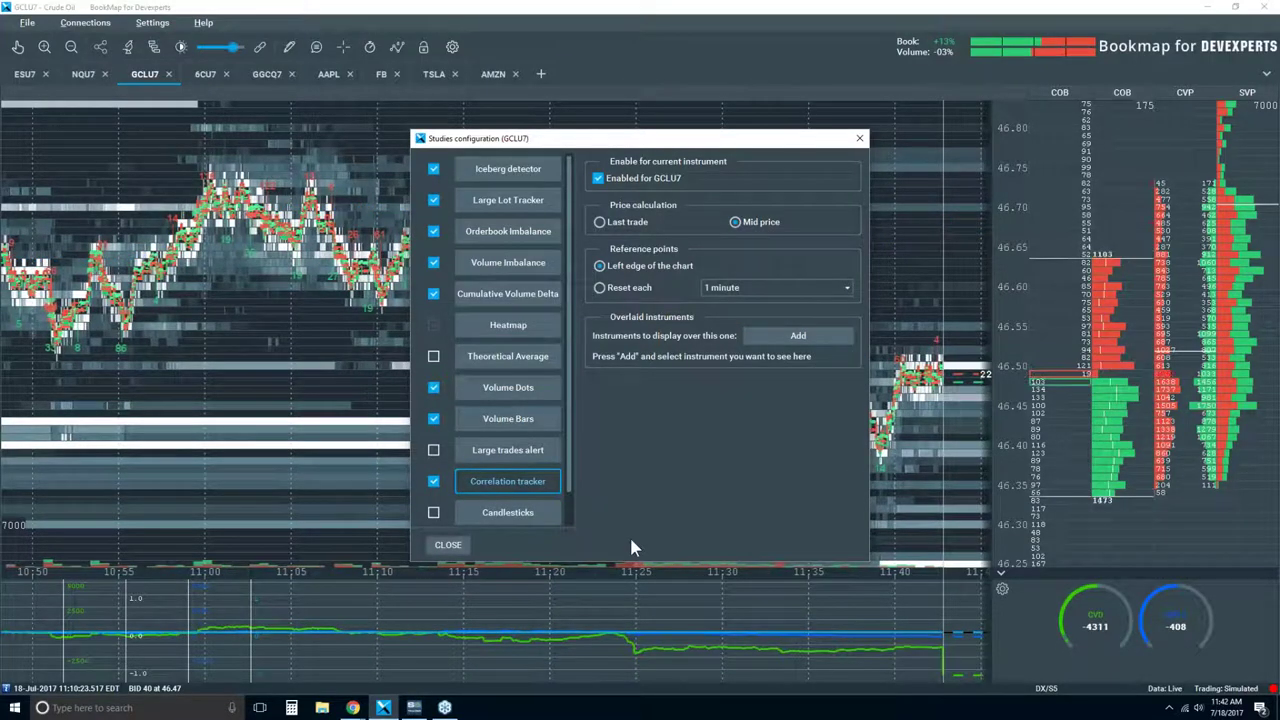
pyautogui.click(790, 338)
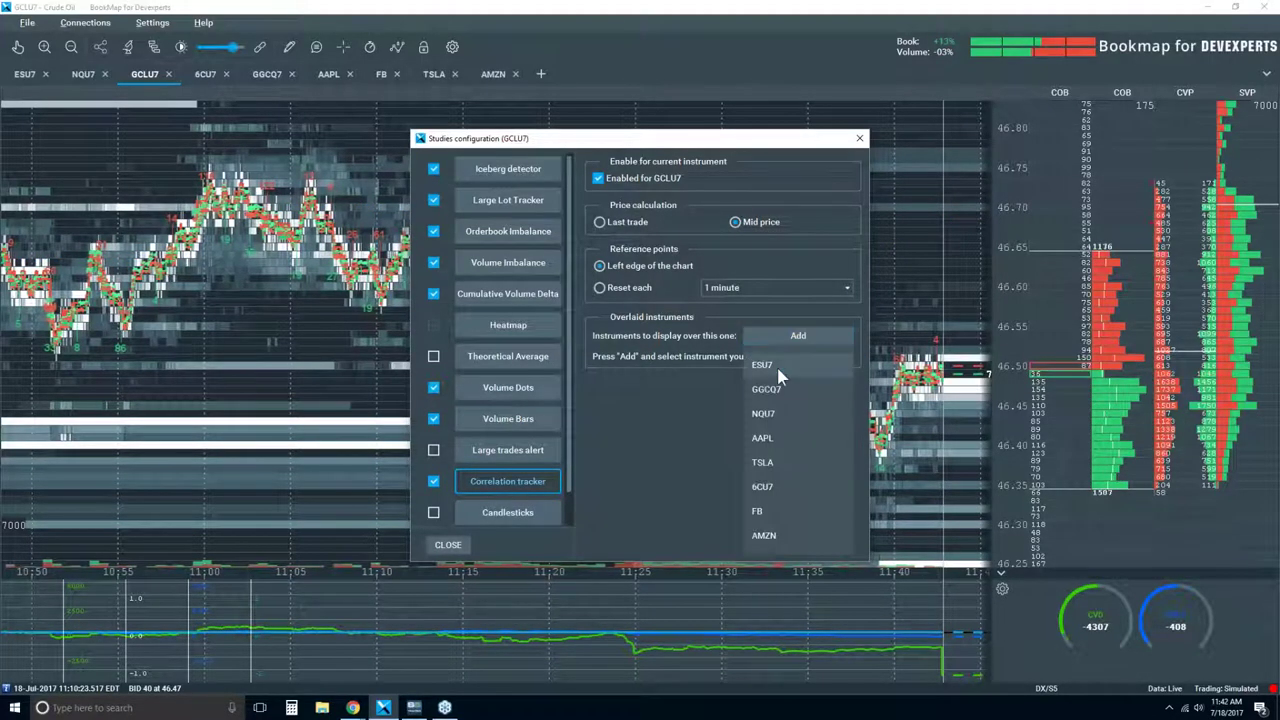
pyautogui.click(767, 487)
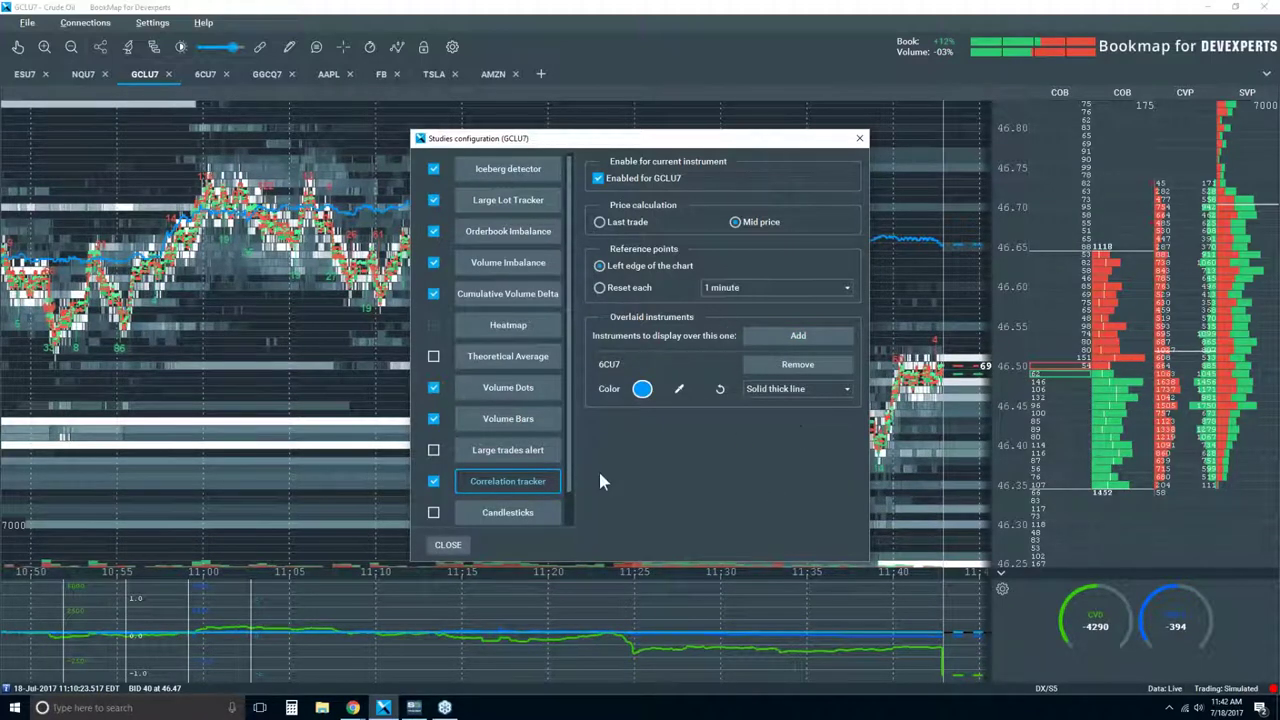
pyautogui.click(447, 544)
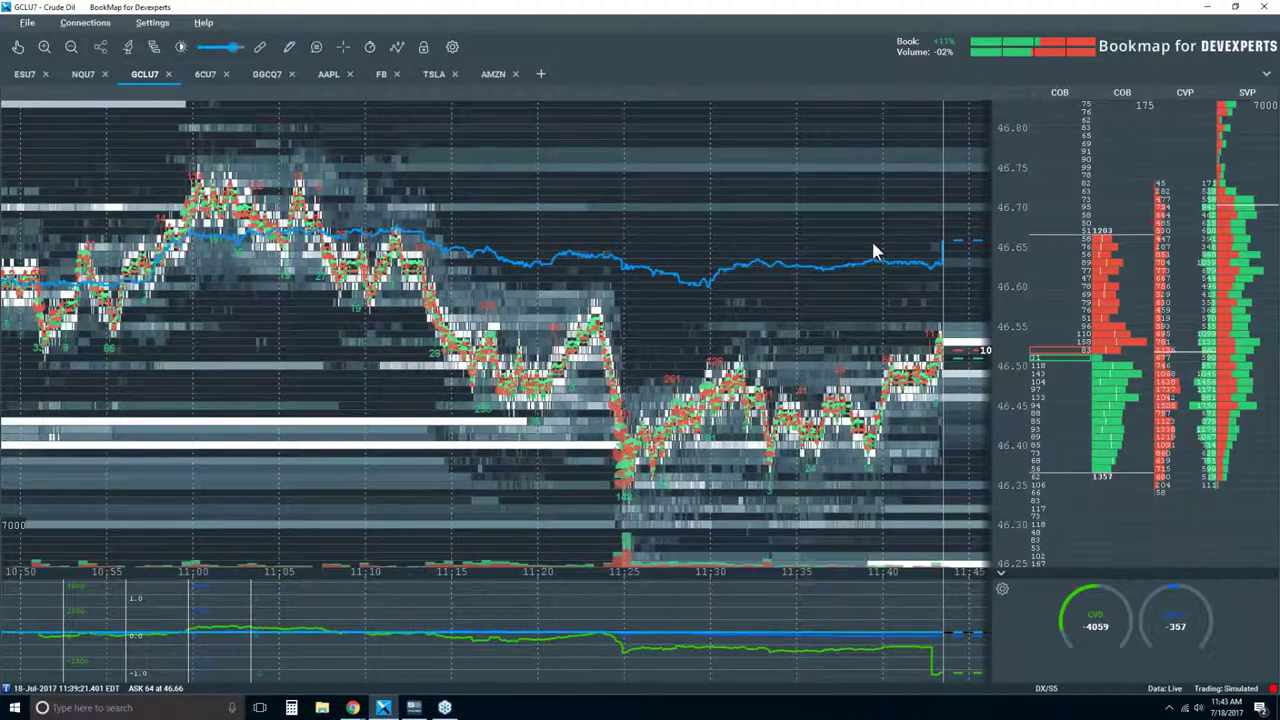
# Compare the GCLU7 price with the blue 6CU7 correlation line from about 10:45 to 11:45 at several time scales.
pyautogui.scroll(2, 872, 250)
pyautogui.scroll(2, 871, 250)
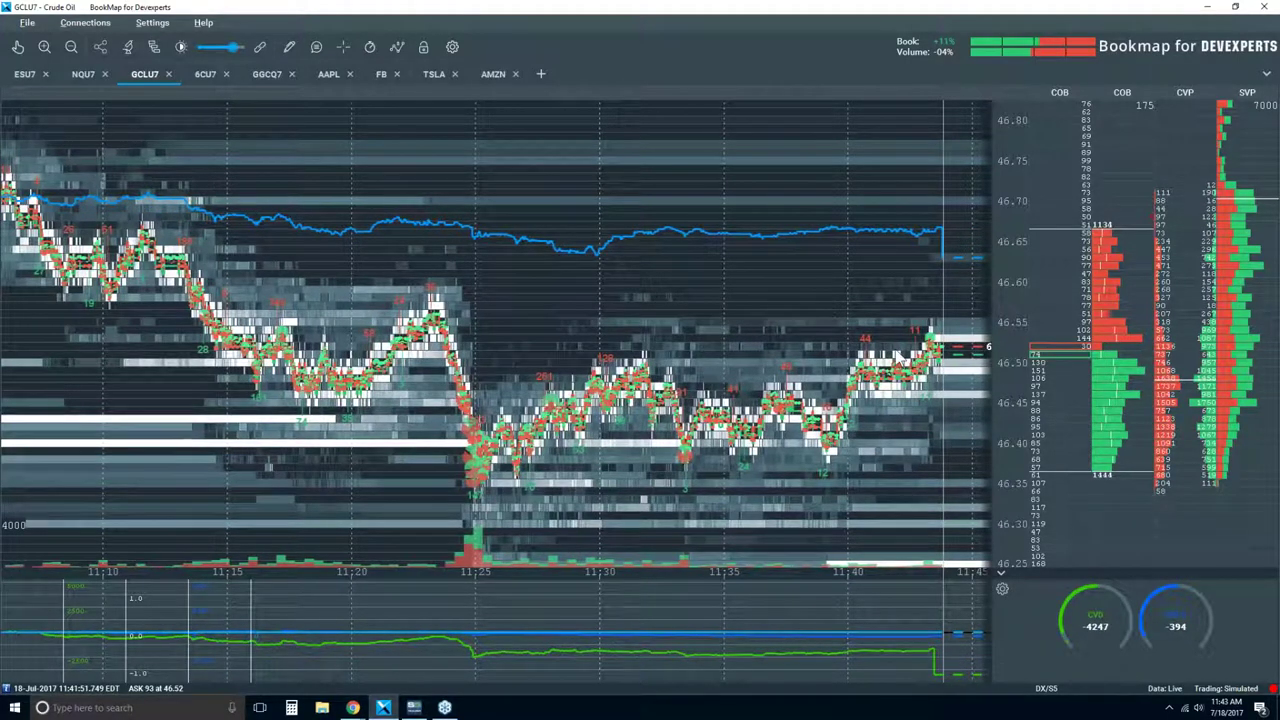
pyautogui.scroll(-3, 905, 362)
pyautogui.scroll(-1, 893, 355)
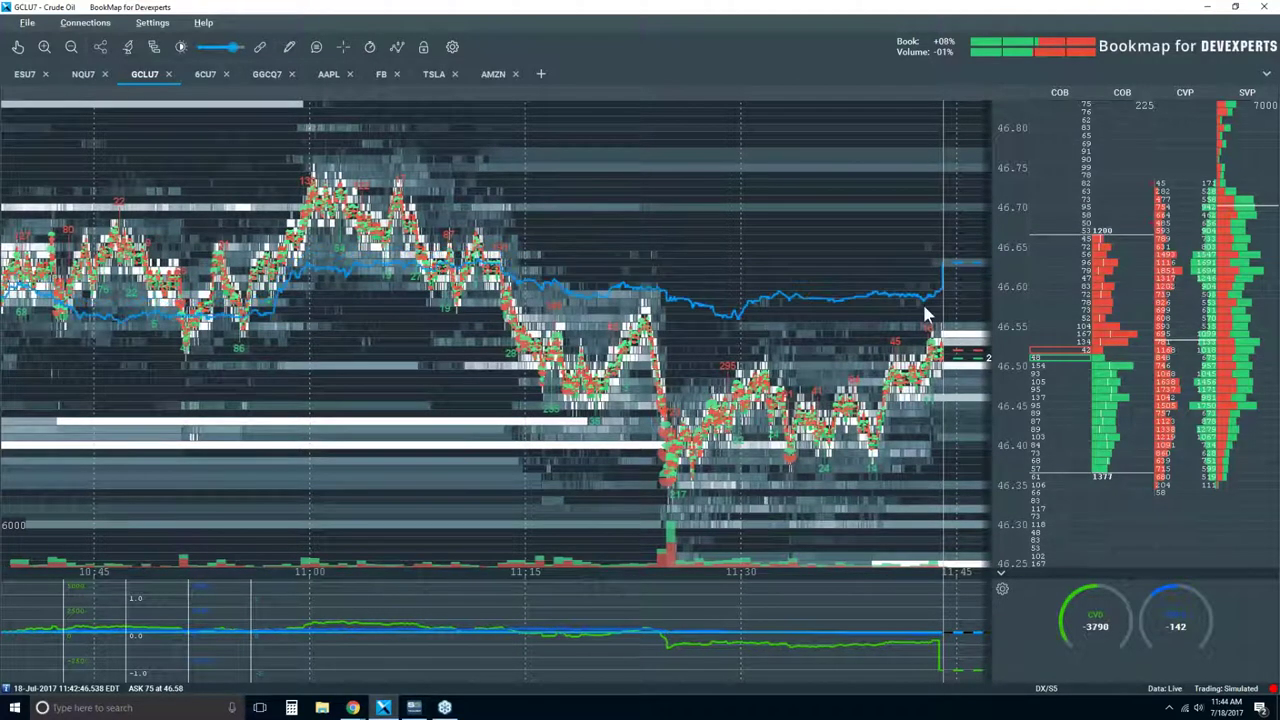
pyautogui.scroll(1, 905, 282)
pyautogui.scroll(2, 905, 282)
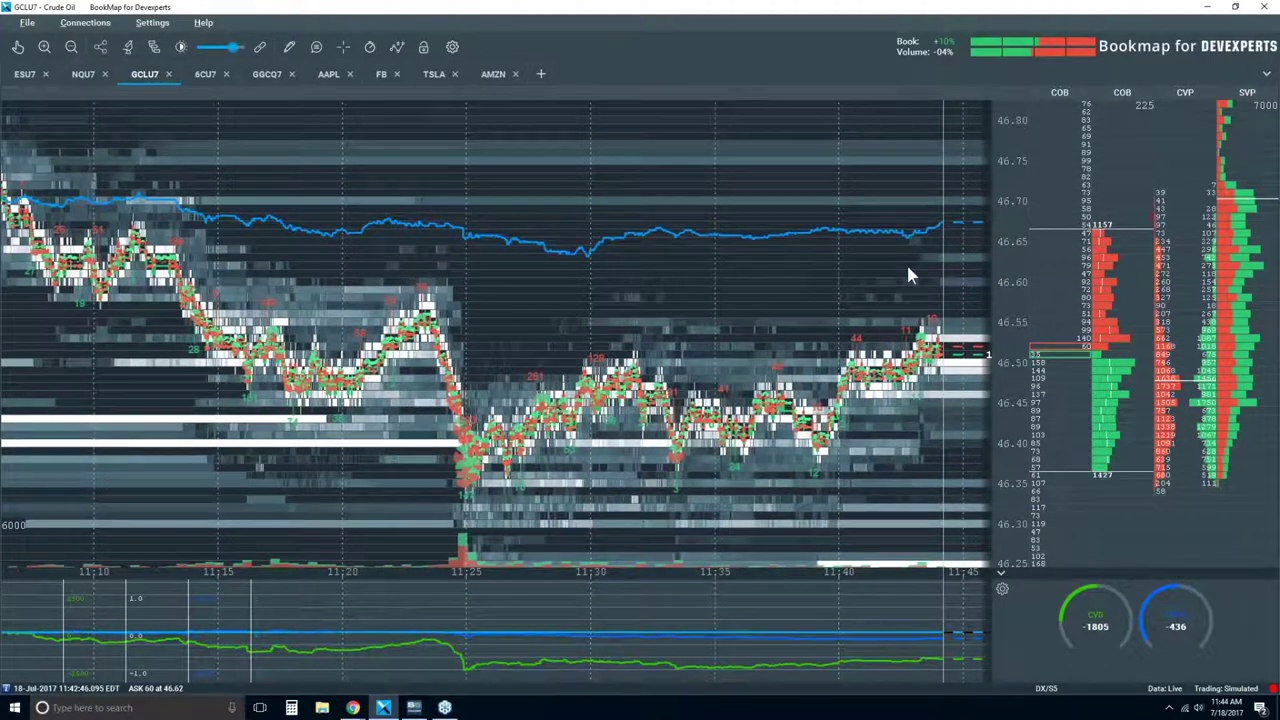
pyautogui.scroll(3, 906, 262)
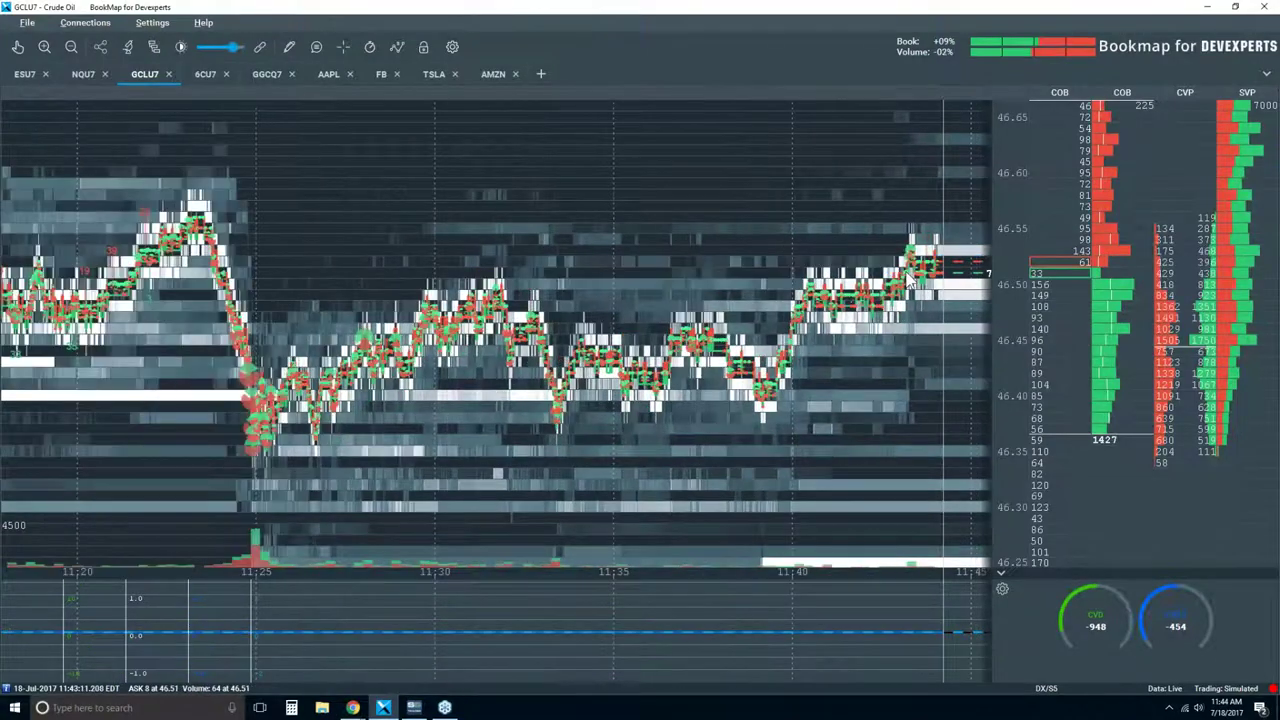
pyautogui.scroll(-2, 905, 268)
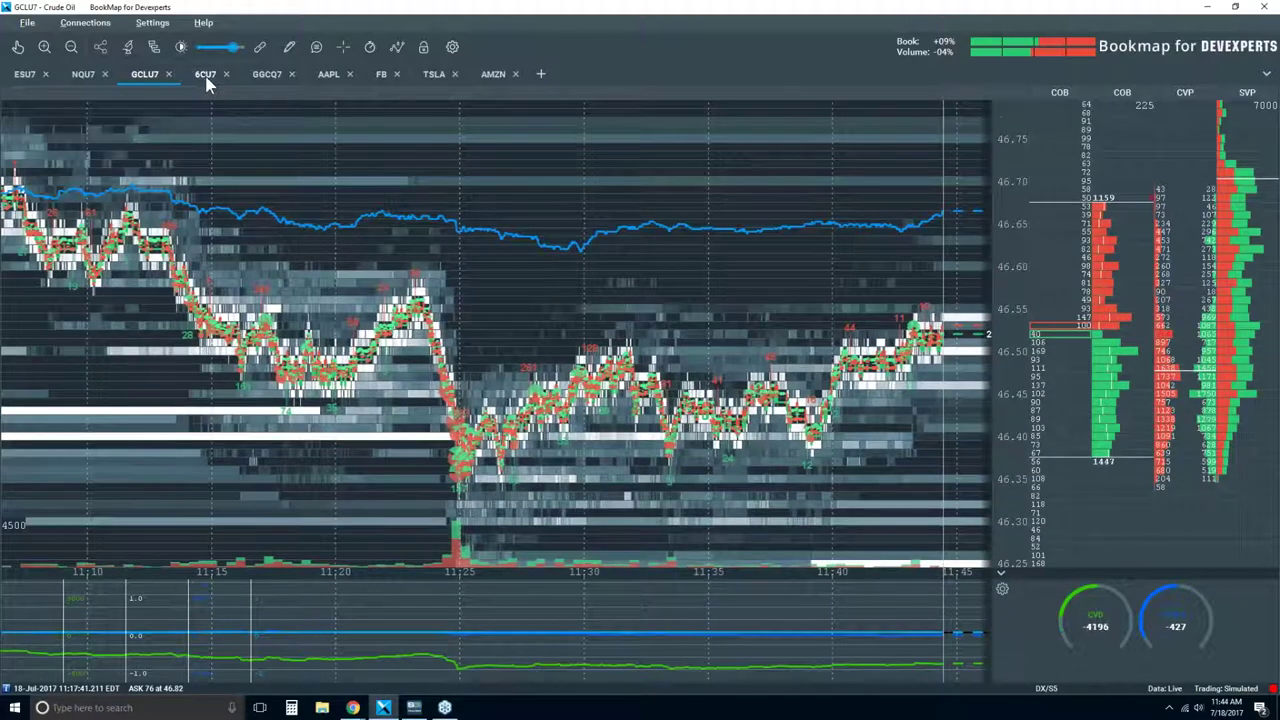
# Switch to the 6CU7 chart, check its correlation tracker settings for the GCLU7 overlay, and close the study settings.
pyautogui.click(204, 76)
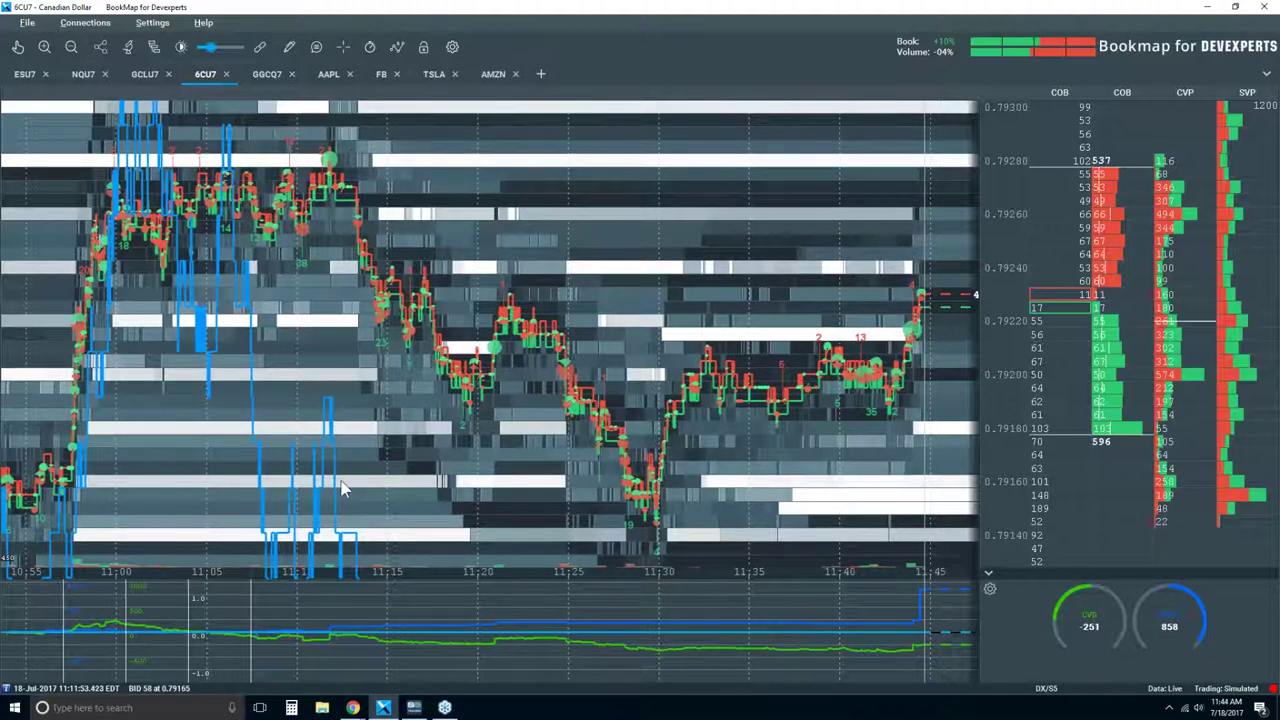
pyautogui.click(127, 46)
pyautogui.click(507, 484)
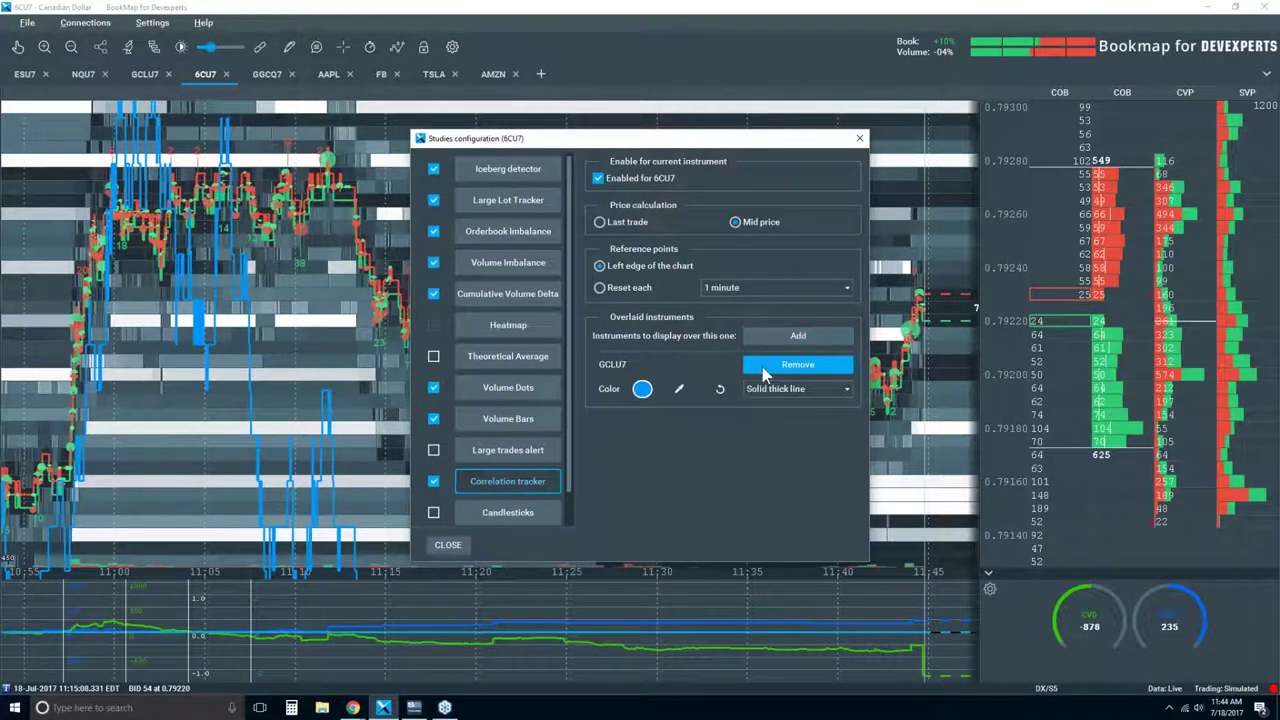
pyautogui.click(860, 139)
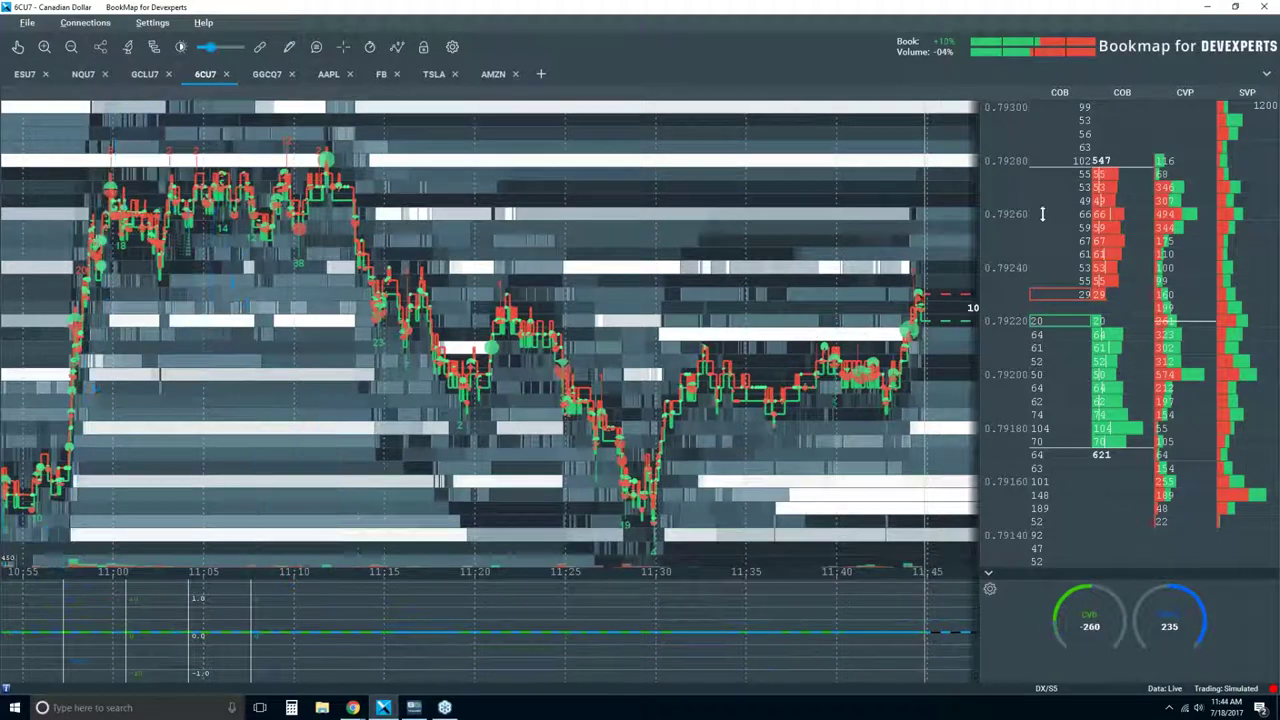
# Compare the 6CU7 price with the blue GCLU7 correlation line from about 10:55 to 11:45 at wider price scales.
pyautogui.scroll(-3, 1040, 200)
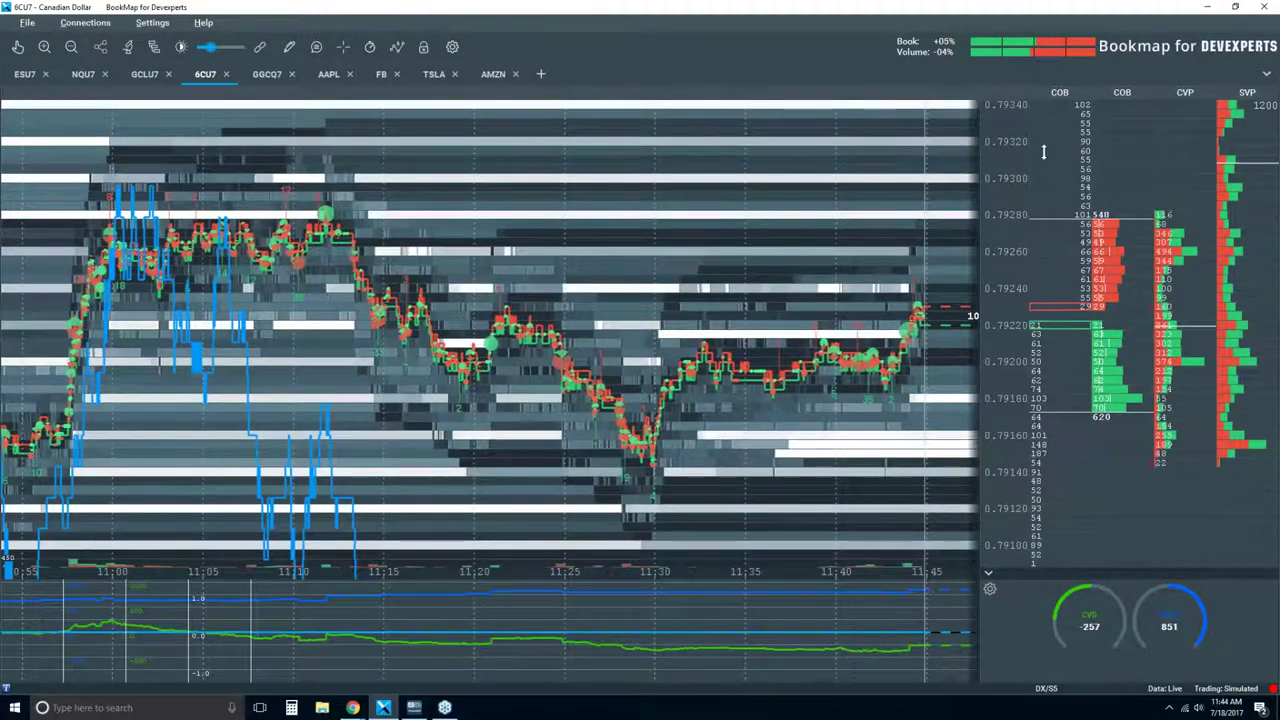
pyautogui.scroll(-1, 1056, 176)
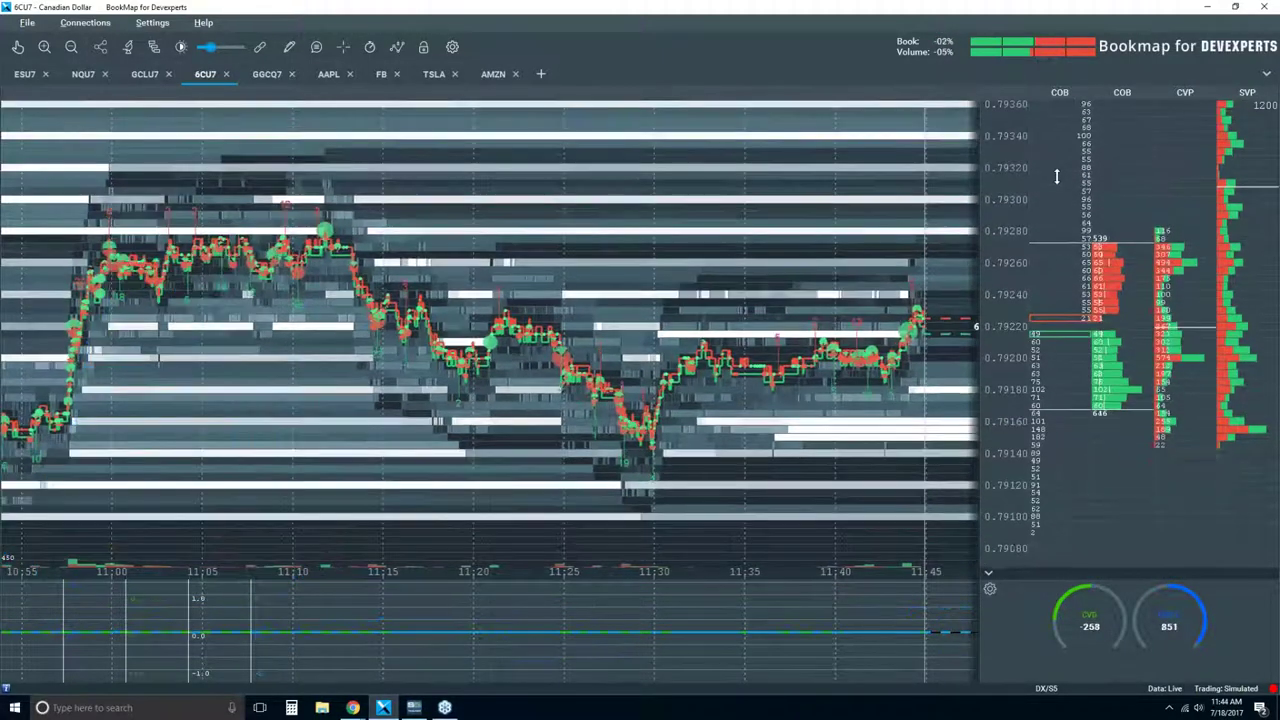
pyautogui.scroll(-1, 1056, 176)
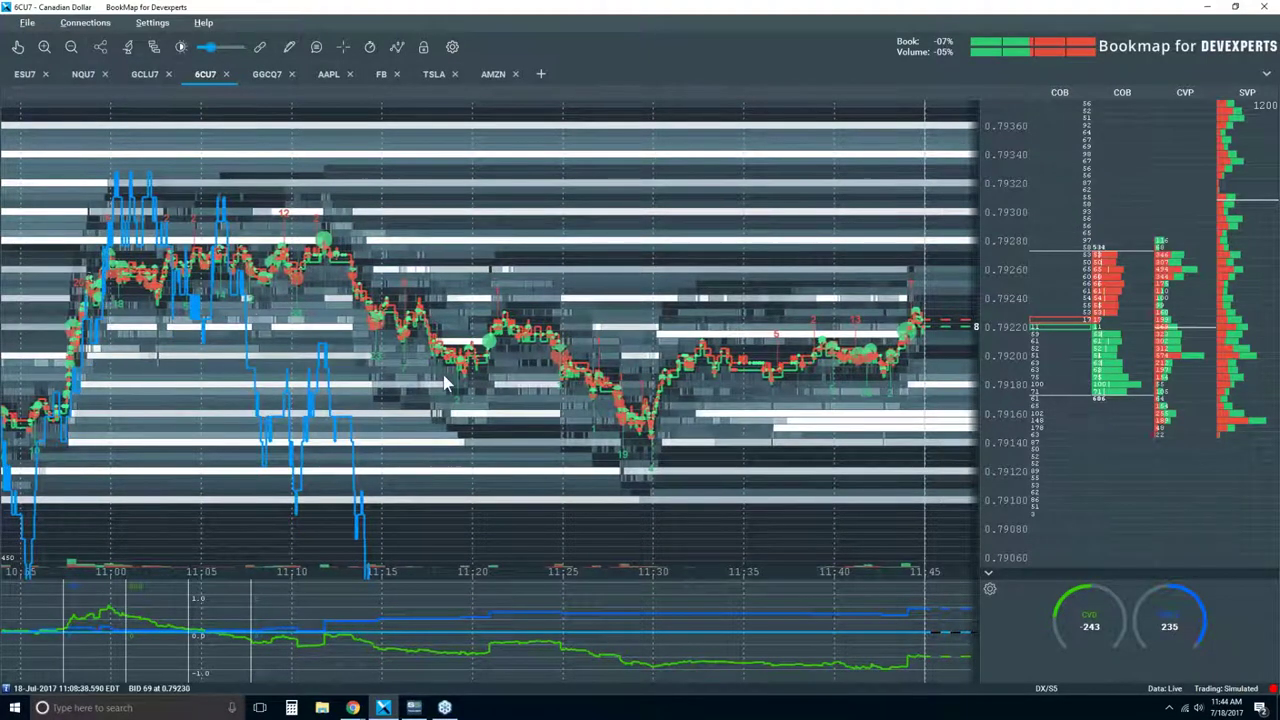
pyautogui.scroll(3, 580, 315)
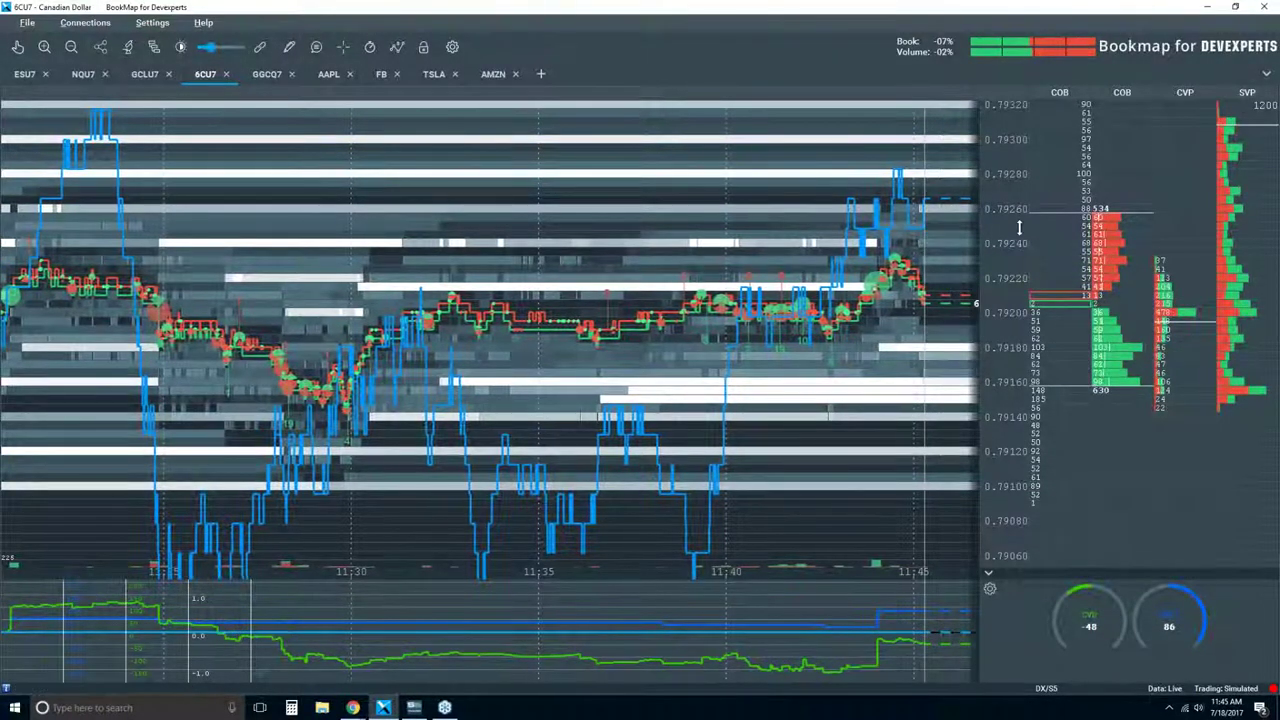
pyautogui.scroll(-2, 1030, 250)
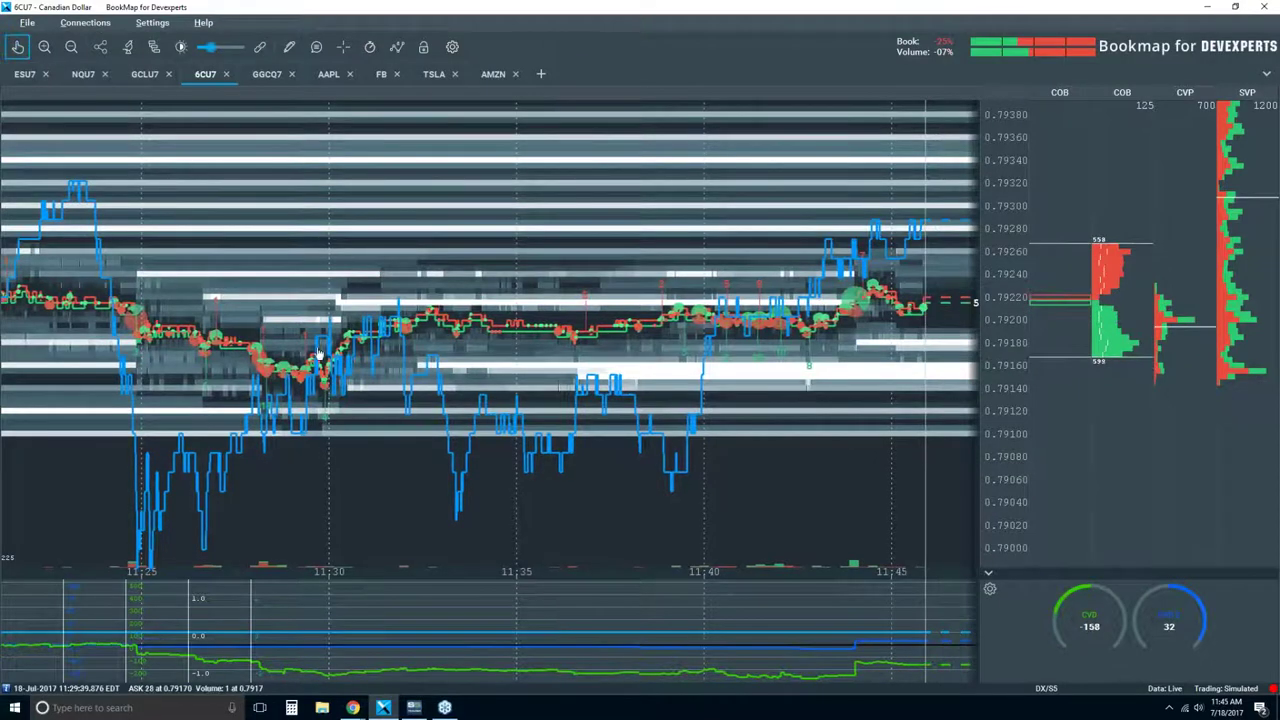
# Examine the 6CU7 decline and rebound around 11:30 in detail, comparing the volume dots and liquidity with the blue GCLU7 line.
pyautogui.scroll(6, 318, 352)
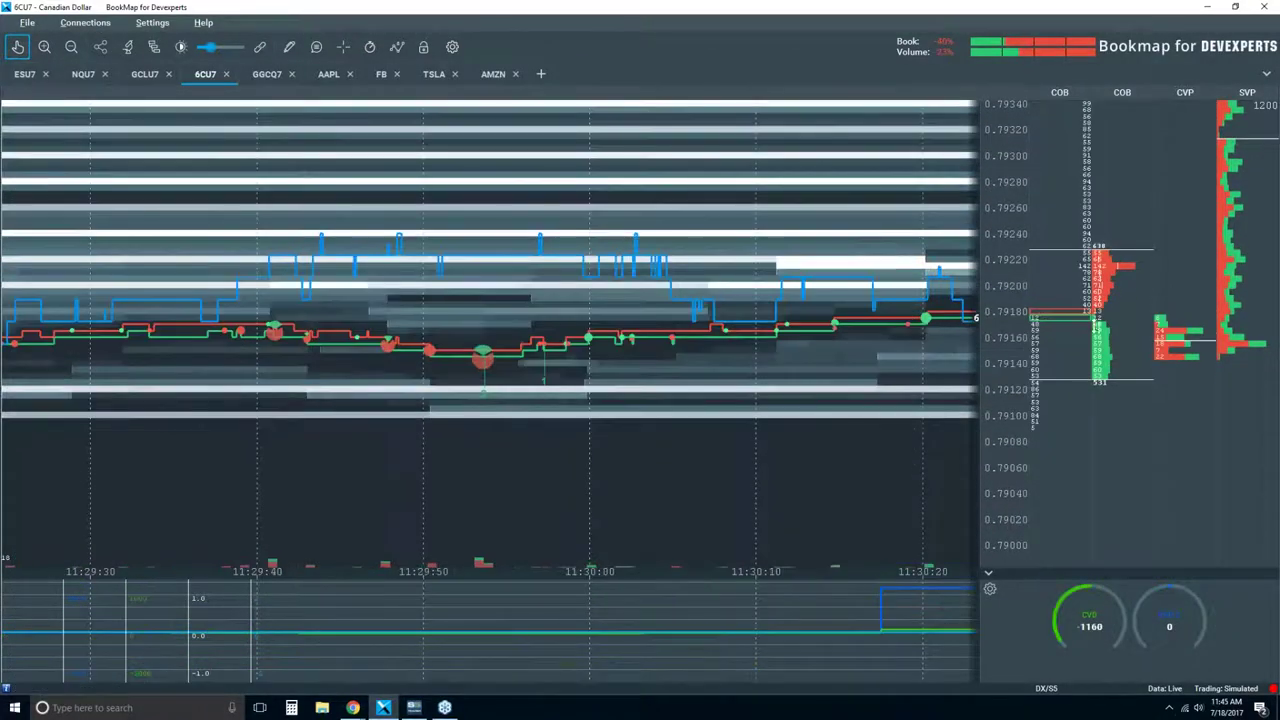
pyautogui.scroll(5, 565, 325)
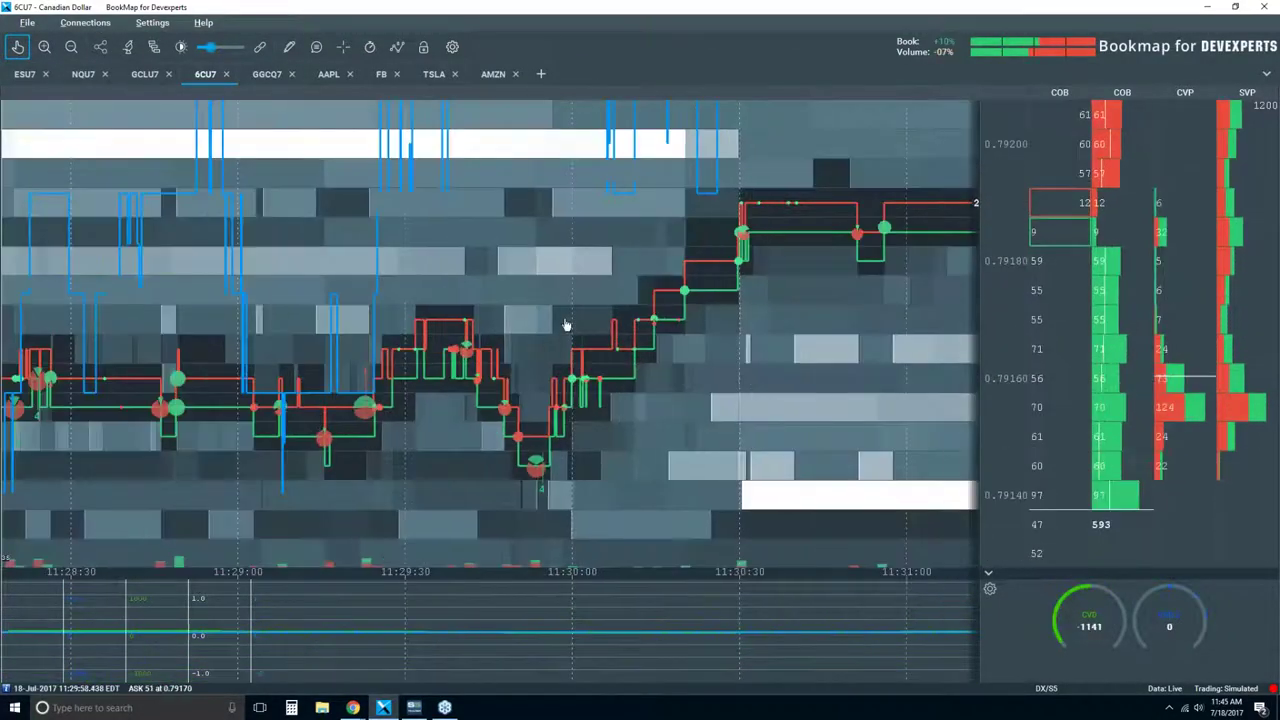
pyautogui.scroll(-3, 565, 325)
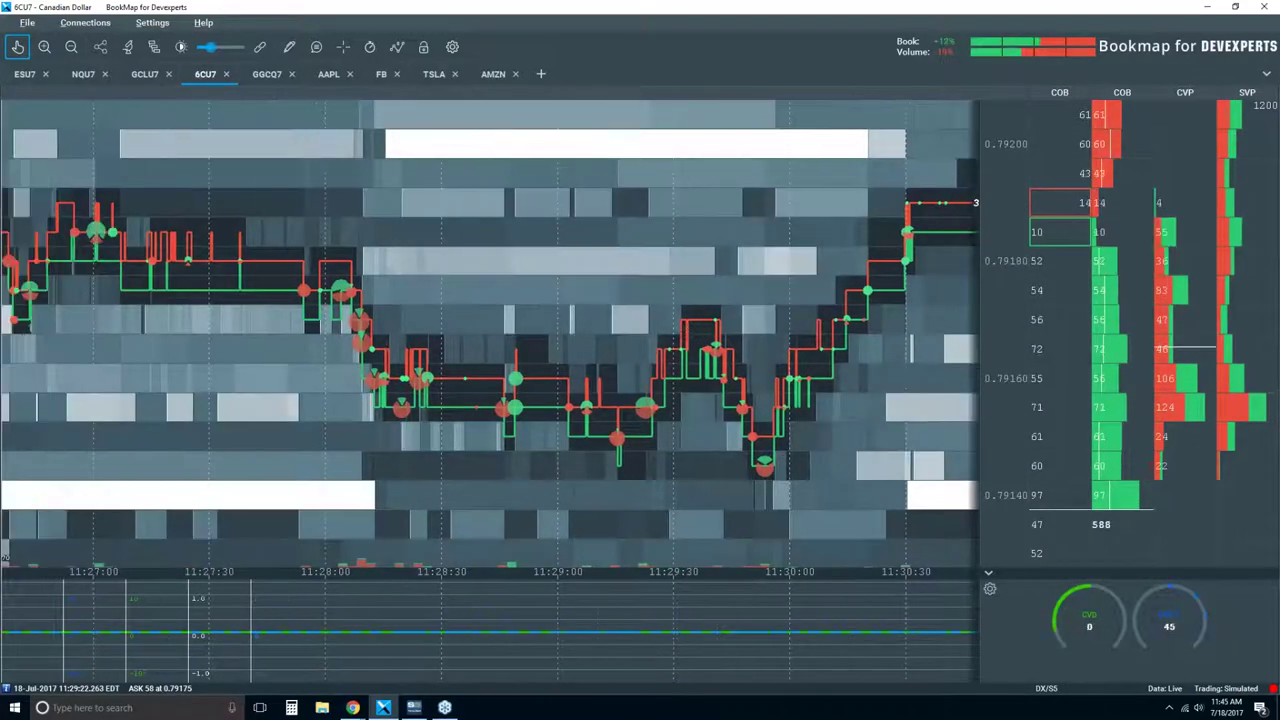
pyautogui.scroll(-4, 578, 315)
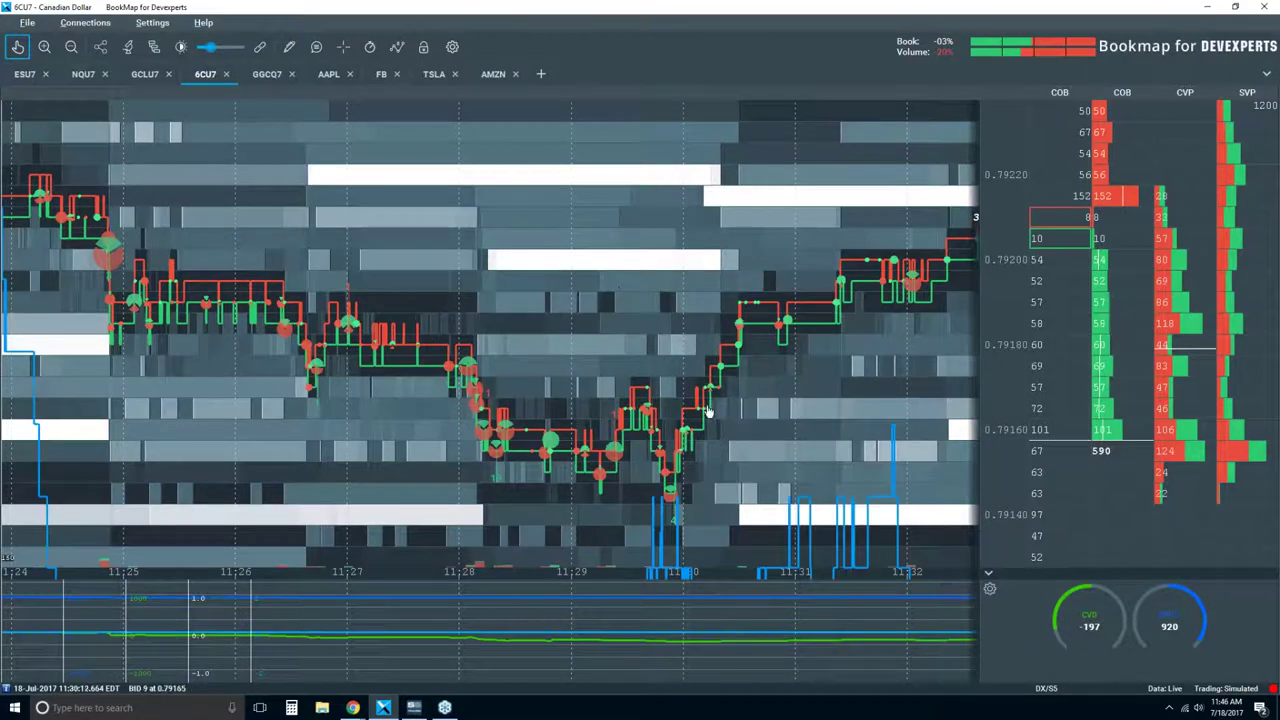
pyautogui.scroll(-3, 666, 362)
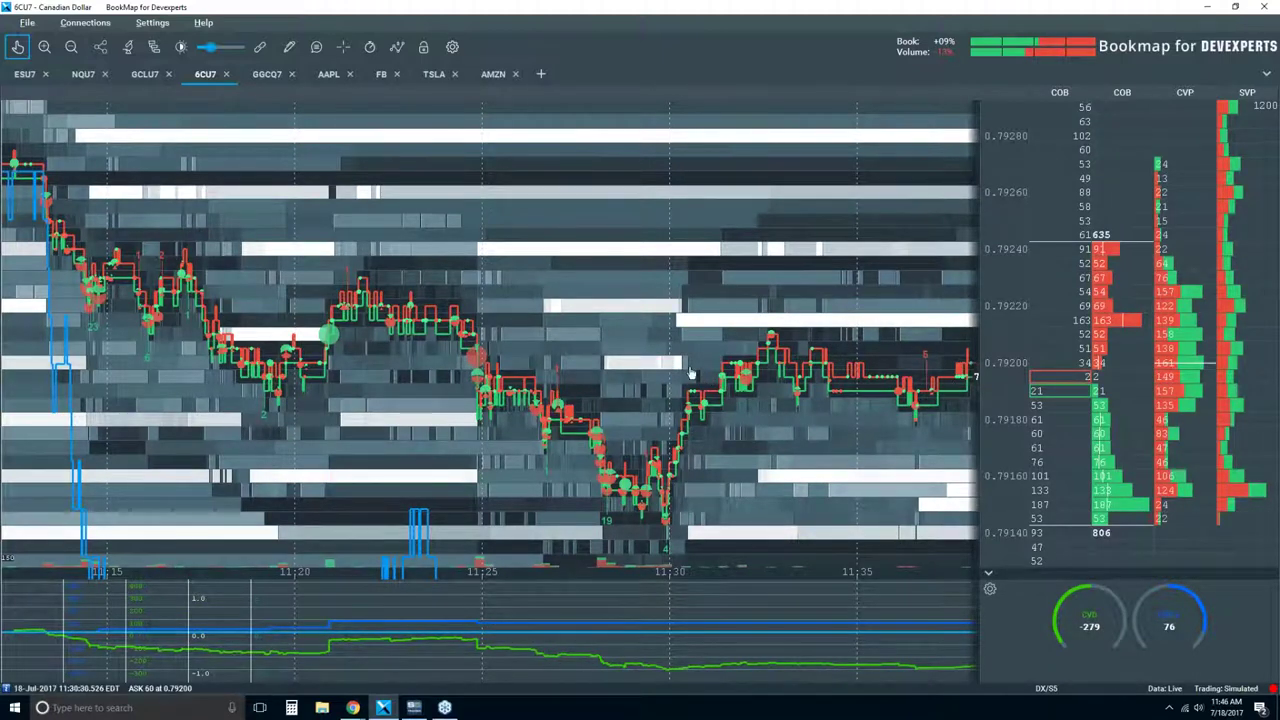
pyautogui.scroll(3, 660, 375)
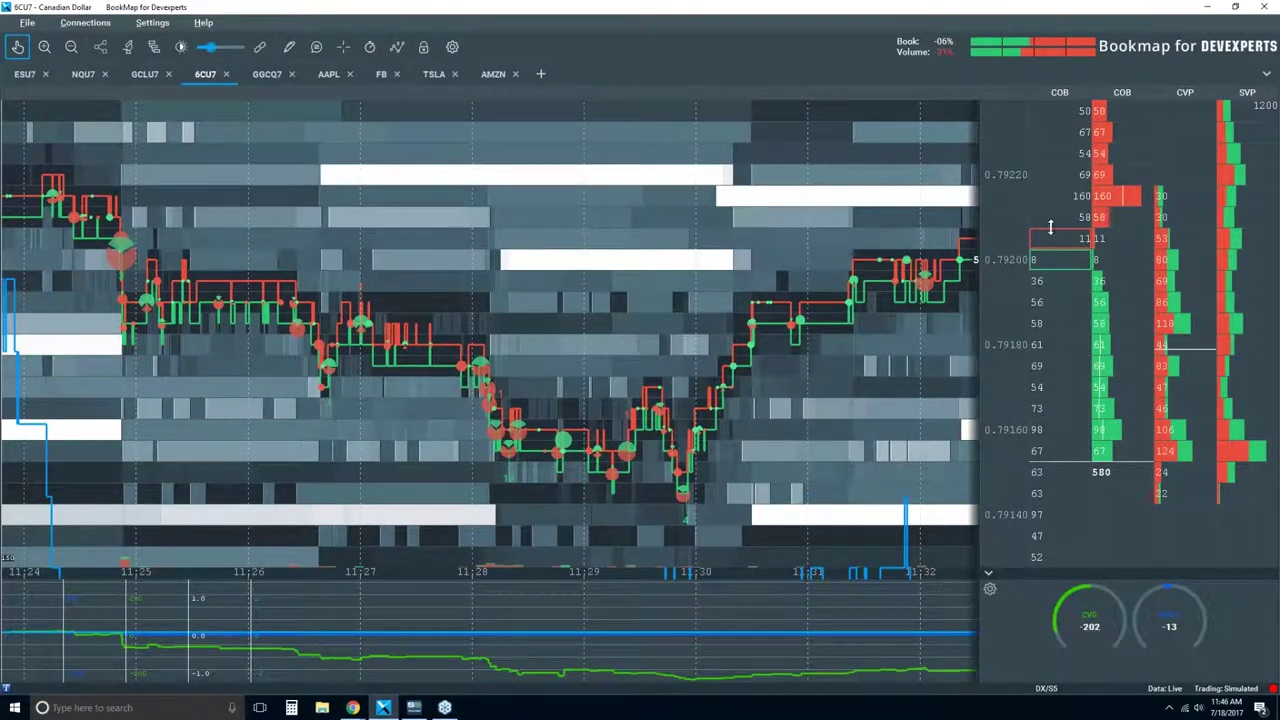
pyautogui.scroll(-3, 1055, 245)
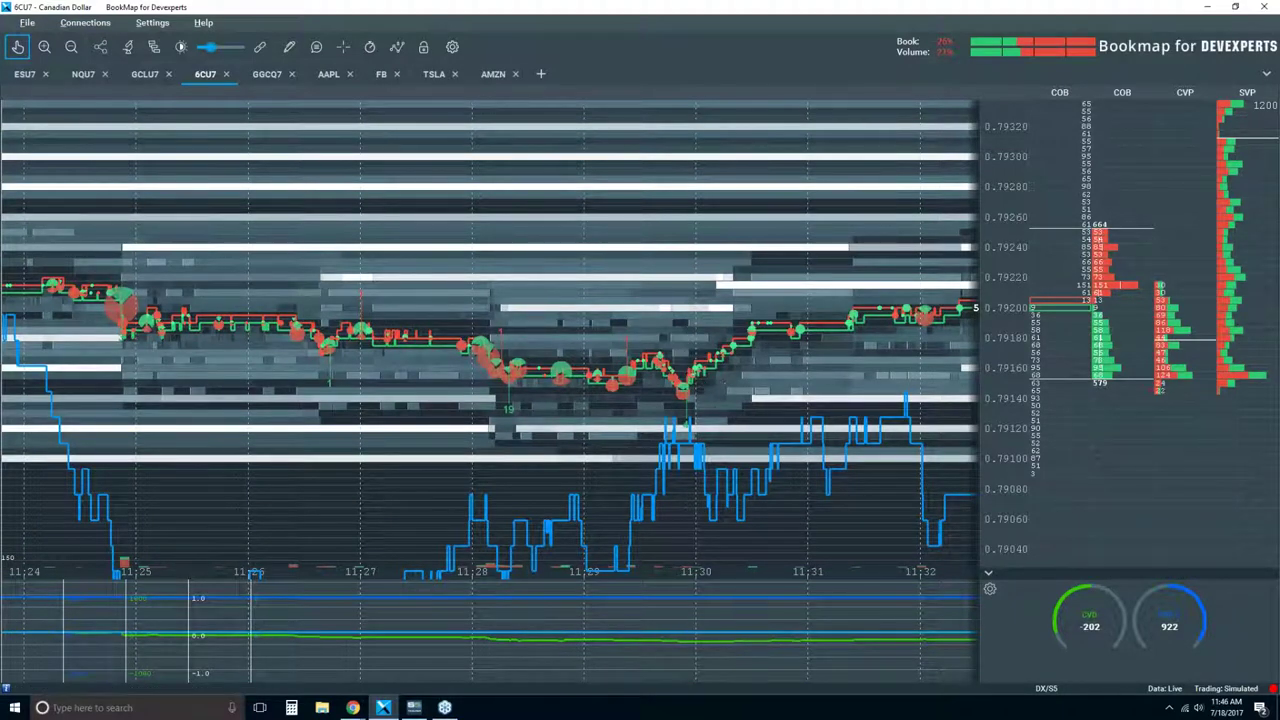
pyautogui.scroll(3, 611, 311)
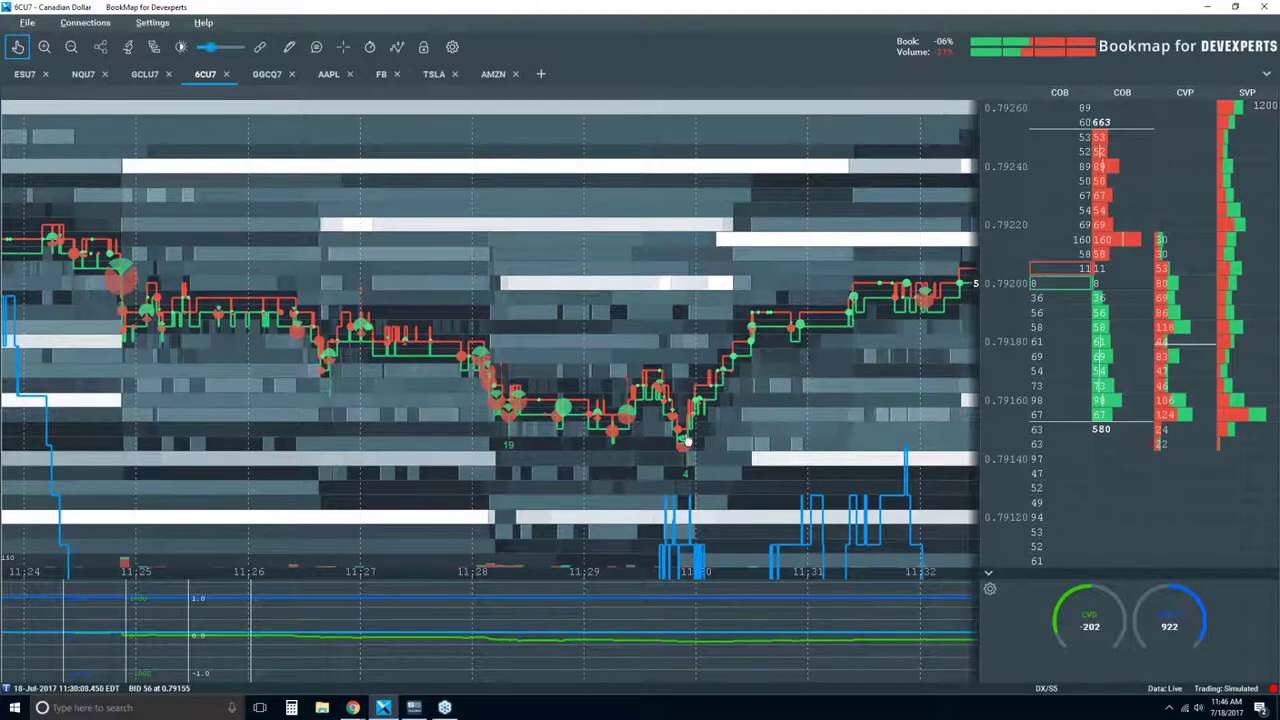
pyautogui.scroll(2, 676, 393)
pyautogui.scroll(-3, 676, 393)
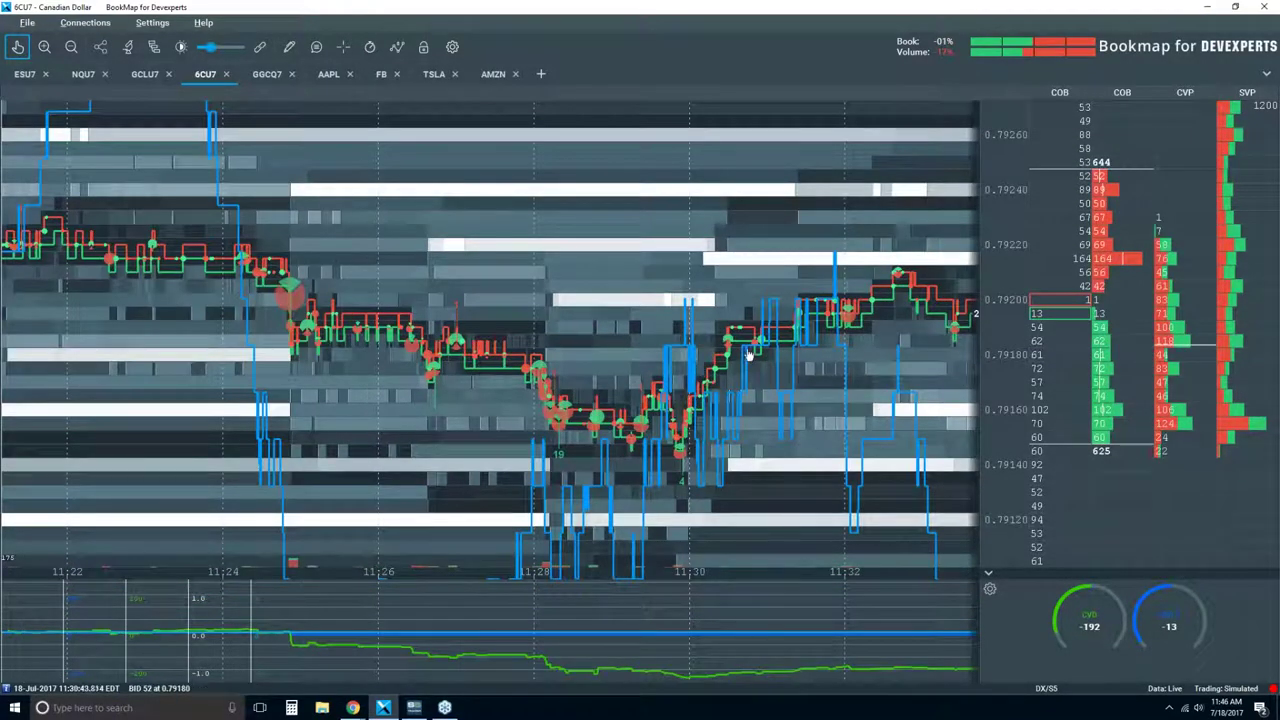
# Draw a descending ray above the 6CU7 decline from about 11:24 and a horizontal ray near 0.79170 from about 11:27, and turn drawing off.
pyautogui.click(289, 47)
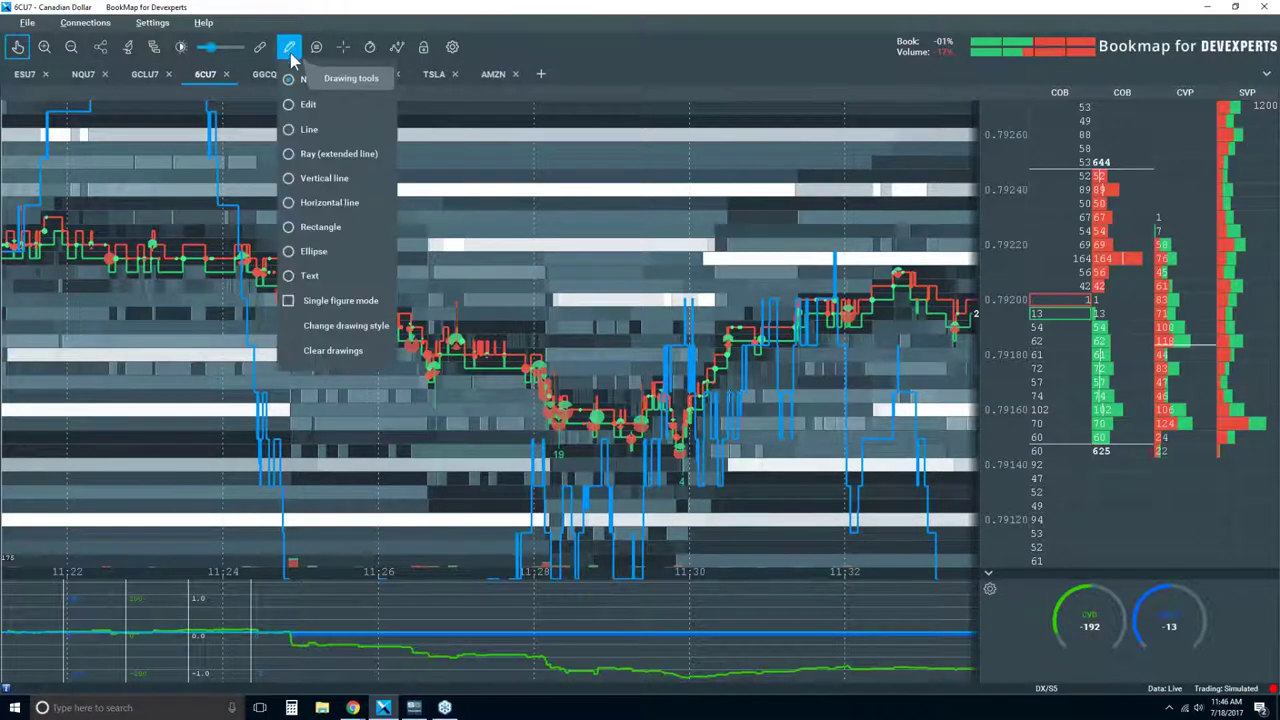
pyautogui.click(338, 154)
pyautogui.click(257, 235)
pyautogui.click(440, 313)
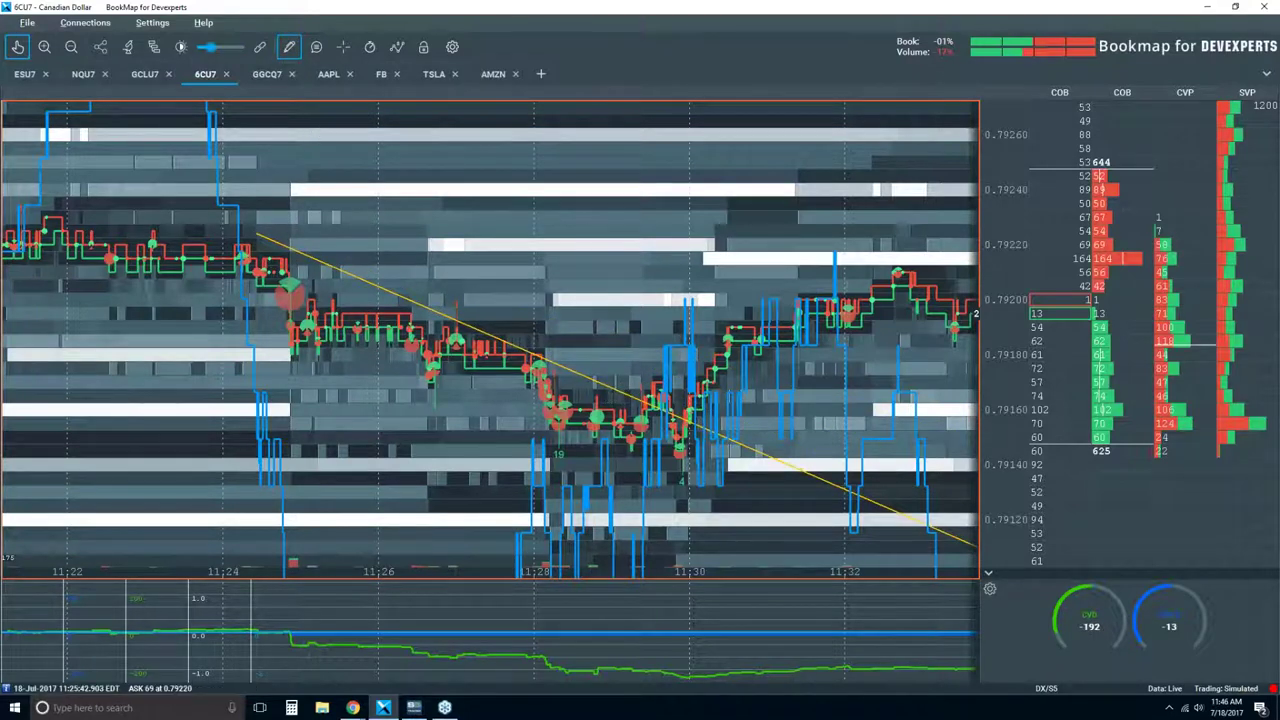
pyautogui.click(607, 380)
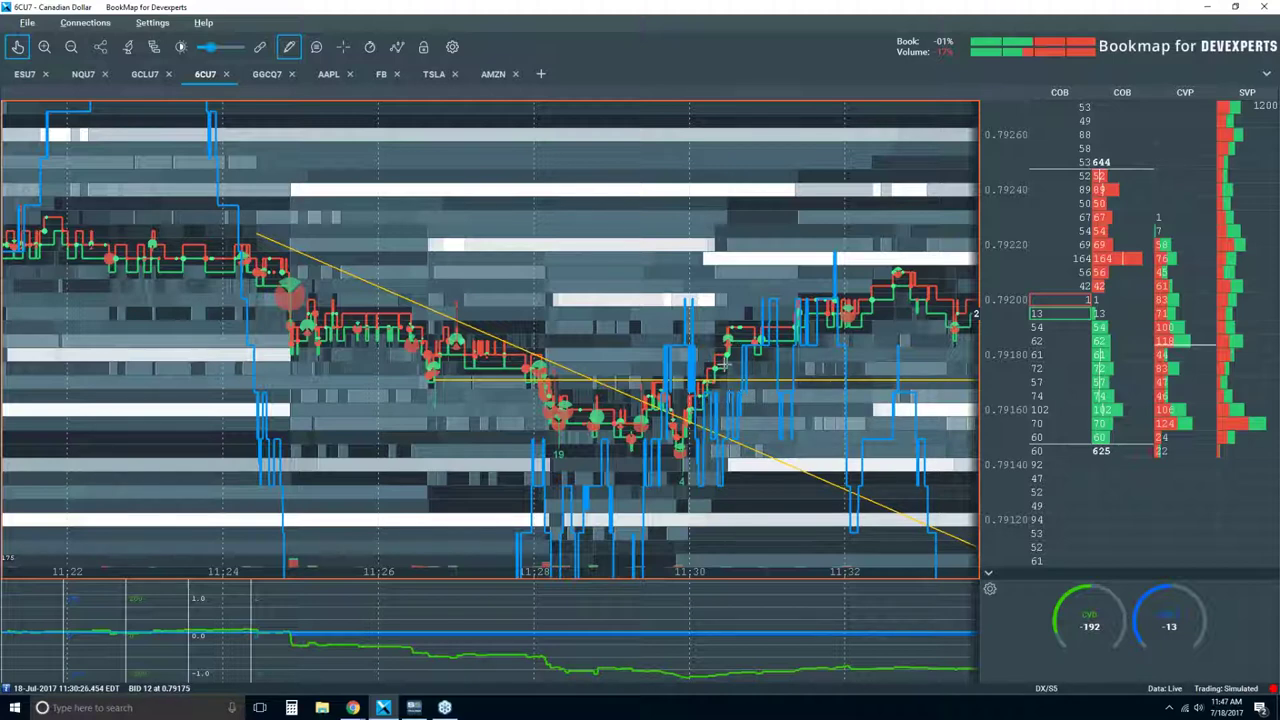
pyautogui.click(44, 47)
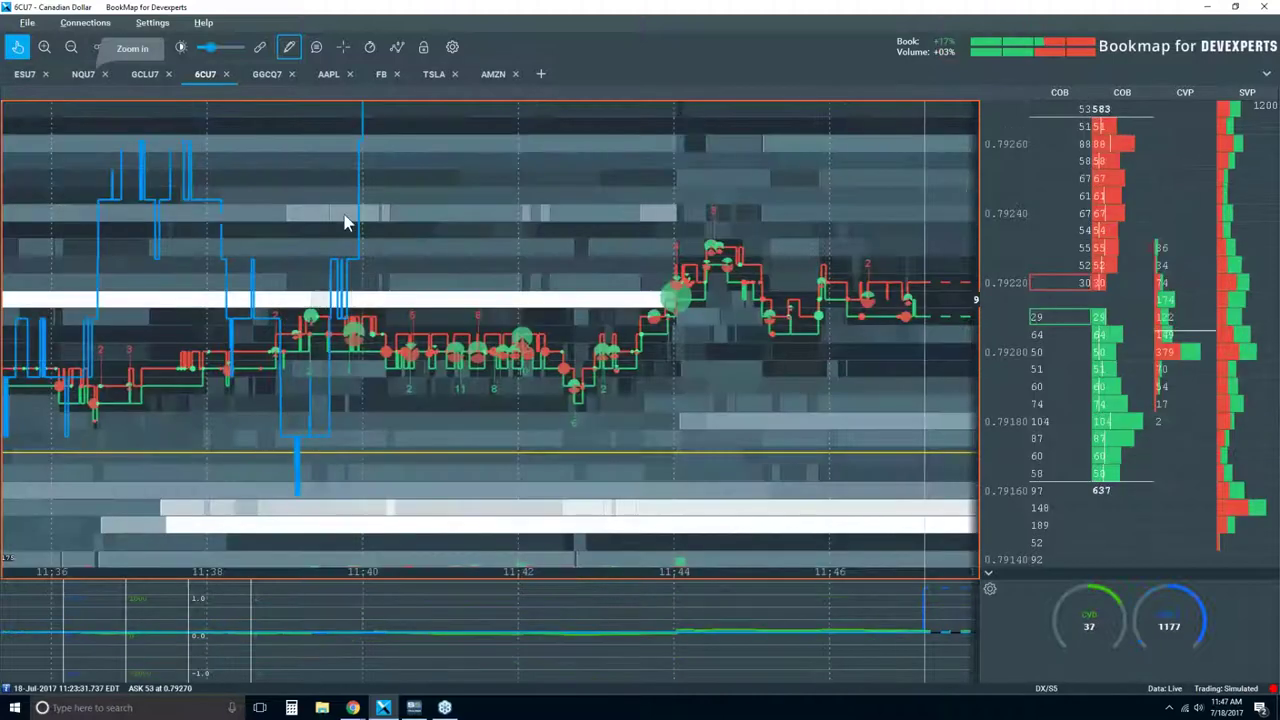
pyautogui.scroll(-2, 344, 222)
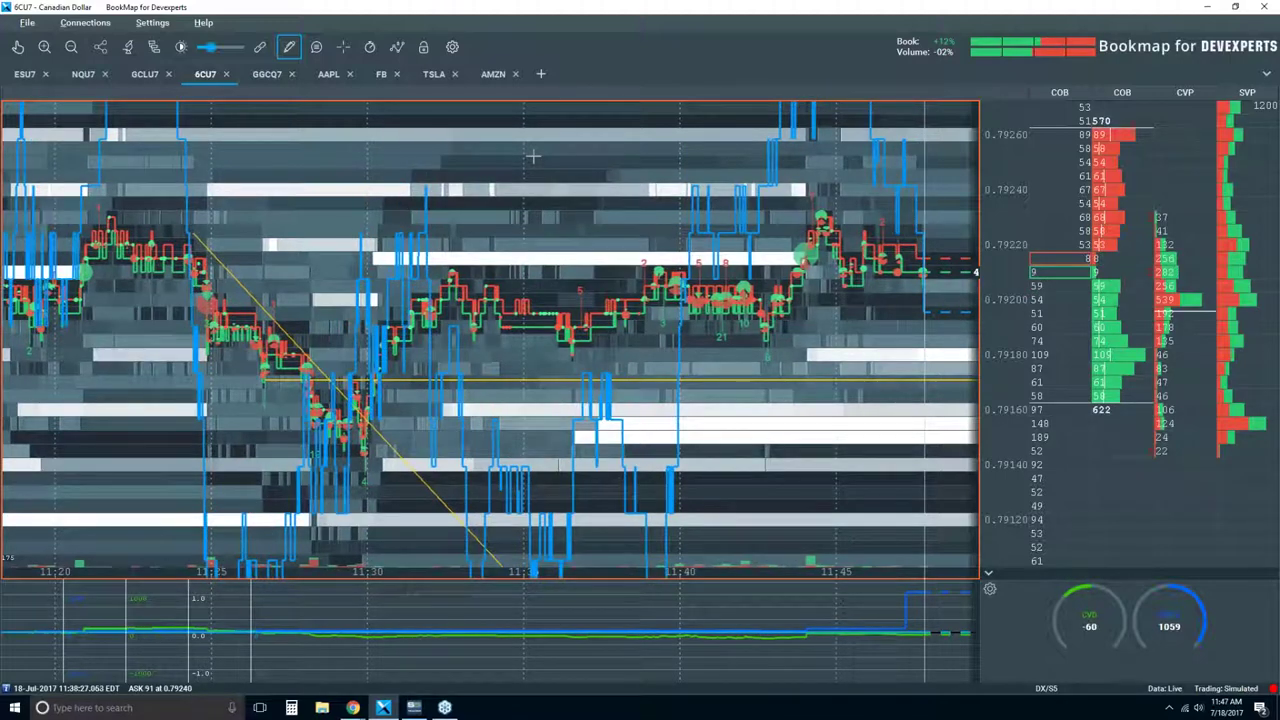
pyautogui.click(290, 48)
pyautogui.click(295, 78)
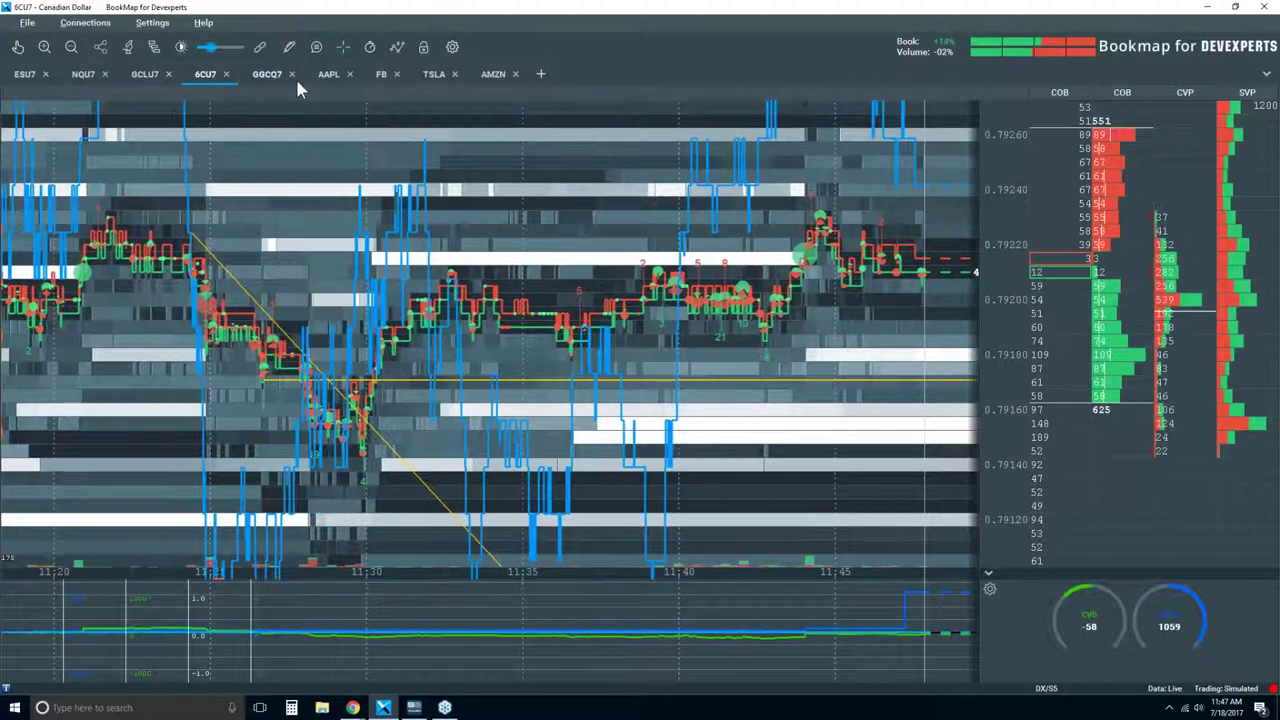
# Compare the 6CU7 price and the drawn rays with the blue GCLU7 line over the wider period from about 10:40 to 11:45.
pyautogui.scroll(-4, 222, 312)
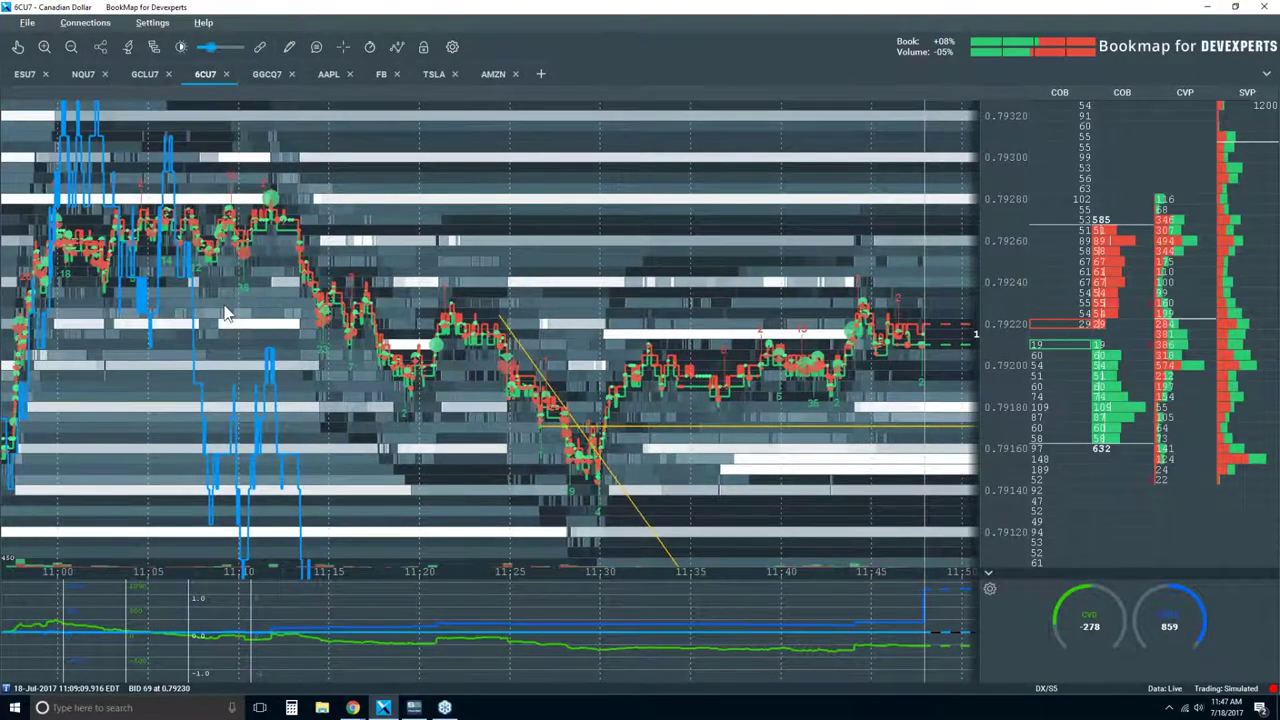
pyautogui.scroll(-3, 223, 312)
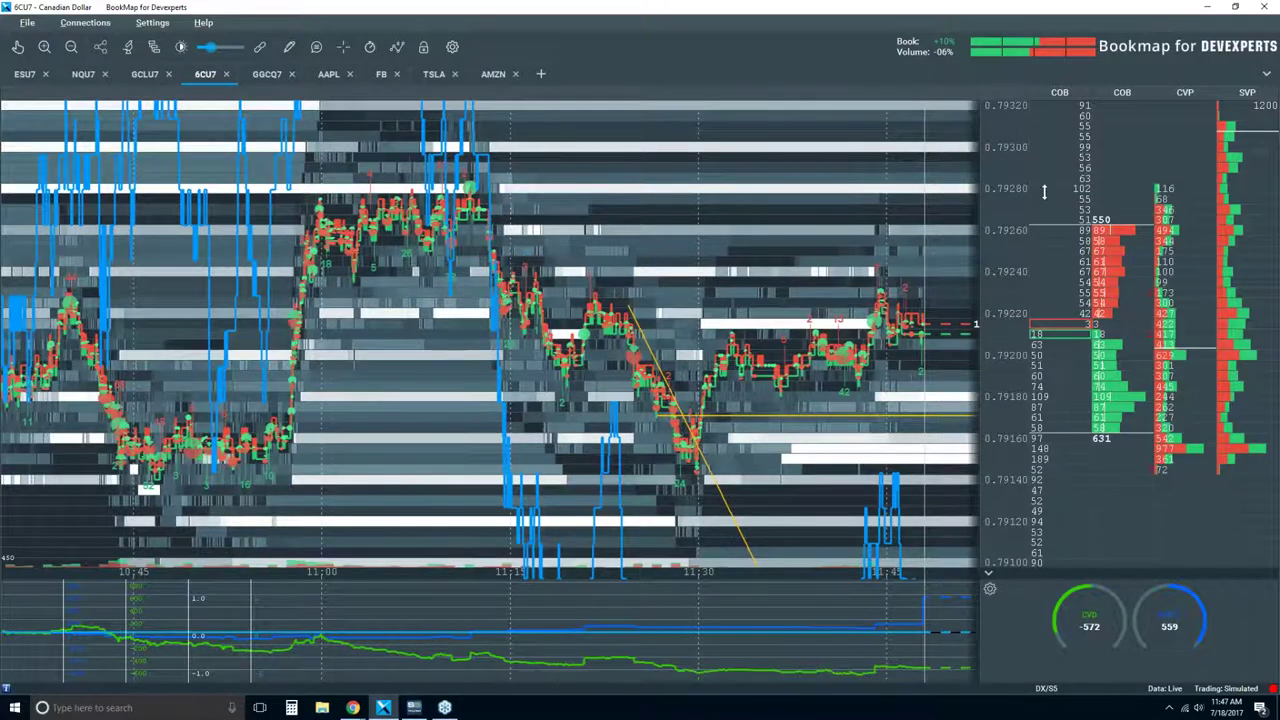
pyautogui.scroll(-1, 1049, 234)
pyautogui.scroll(-1, 1049, 234)
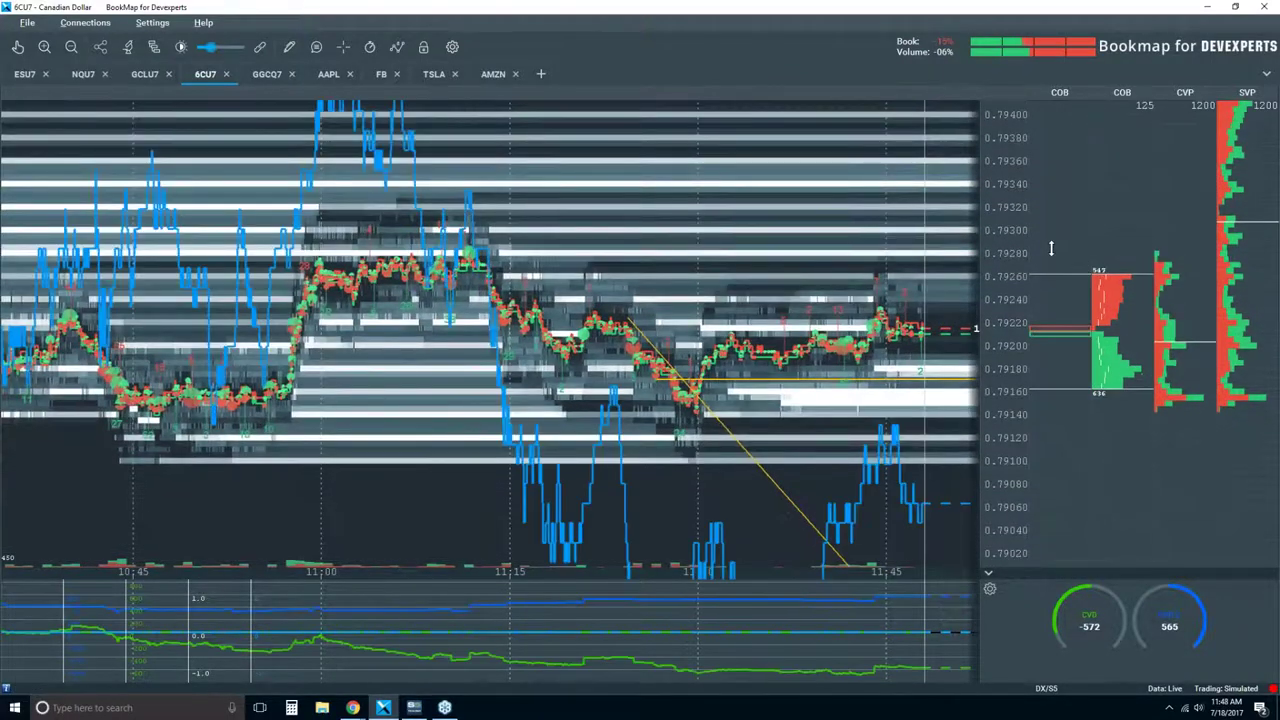
pyautogui.scroll(-1, 1063, 239)
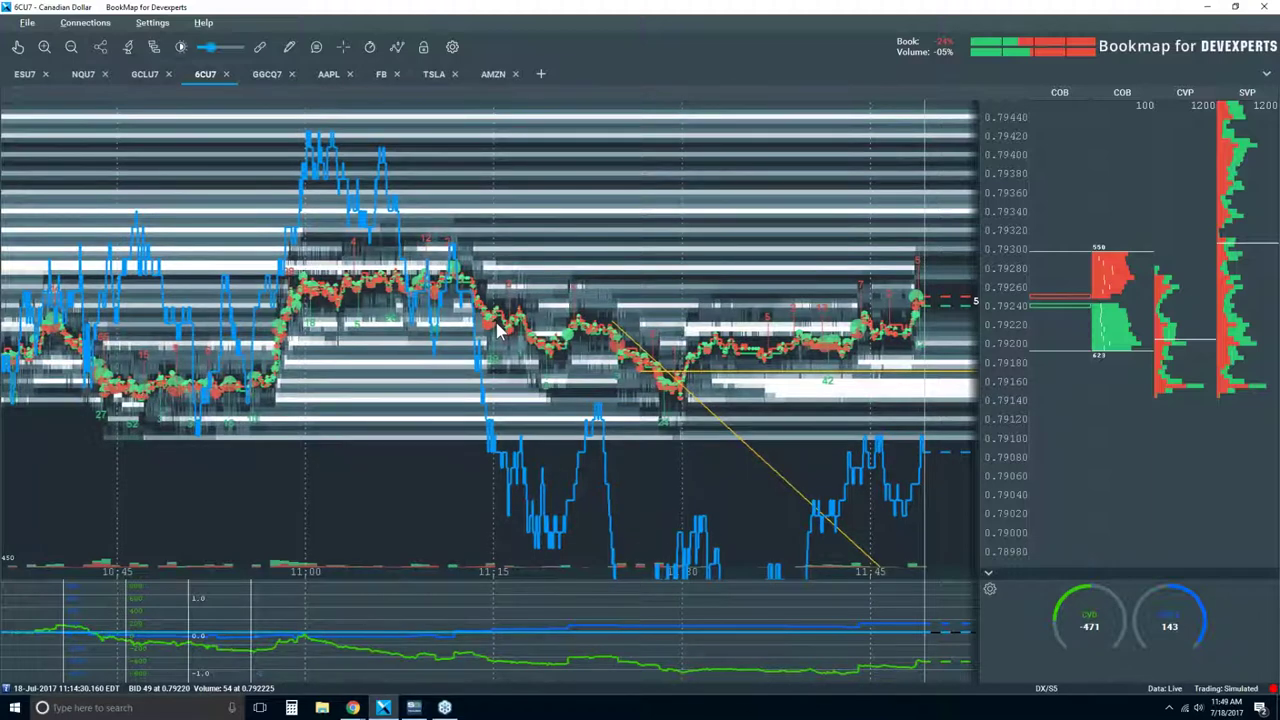
# Switch to the GCLU7 chart and compare its price and liquidity levels with the blue 6CU7 line from about 08:30 to 11:50.
pyautogui.click(143, 74)
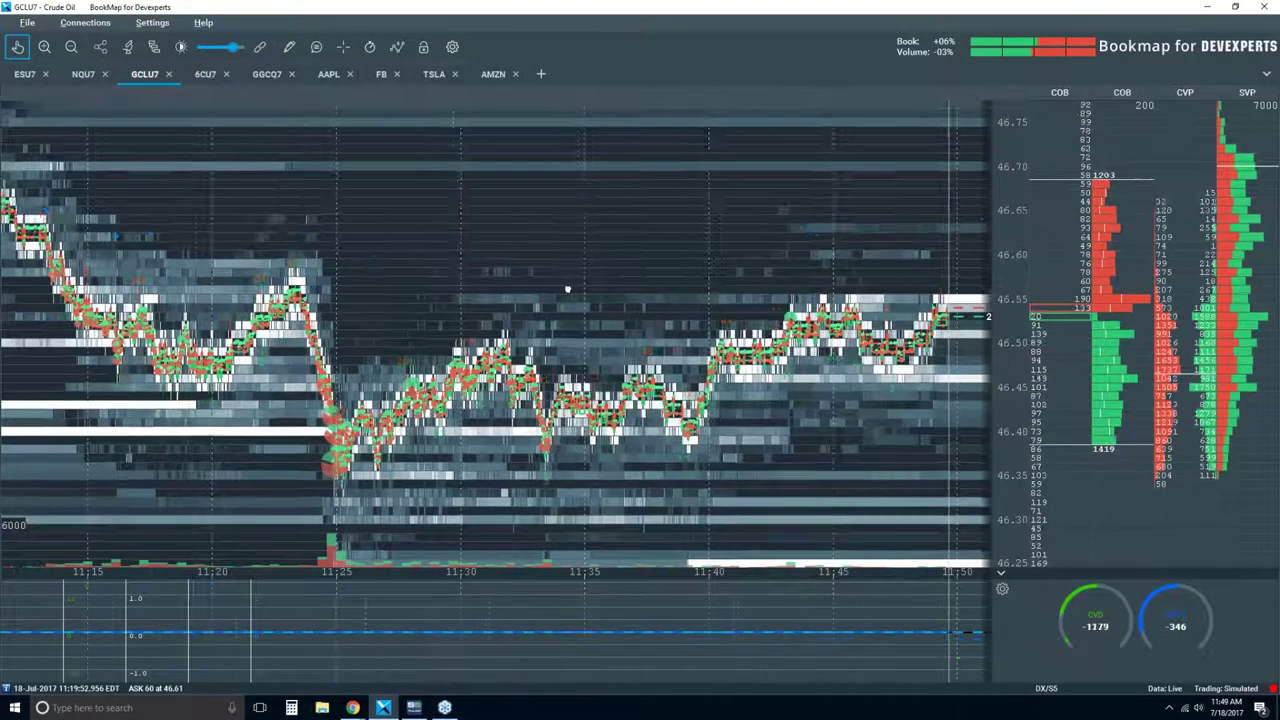
pyautogui.moveTo(537, 279); pyautogui.dragTo(1030, 306)
pyautogui.moveTo(210, 290); pyautogui.dragTo(540, 289)
pyautogui.scroll(-2, 526, 282)
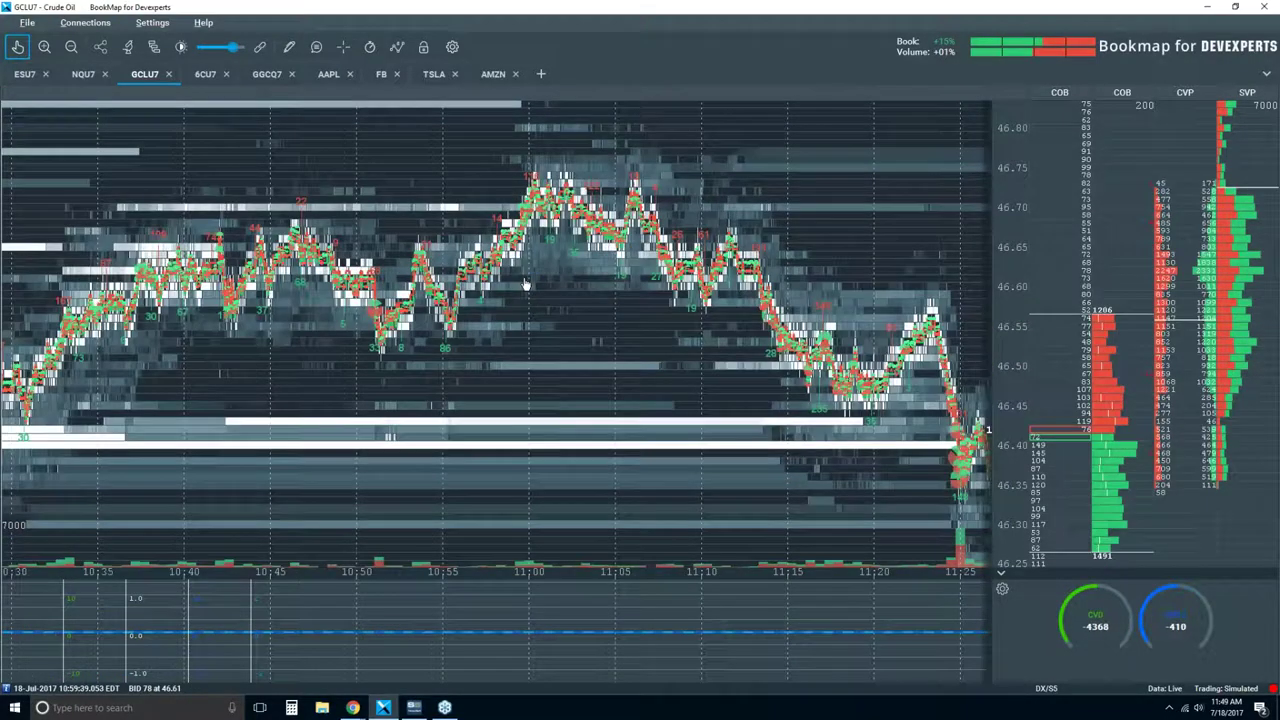
pyautogui.moveTo(543, 275); pyautogui.dragTo(573, 267)
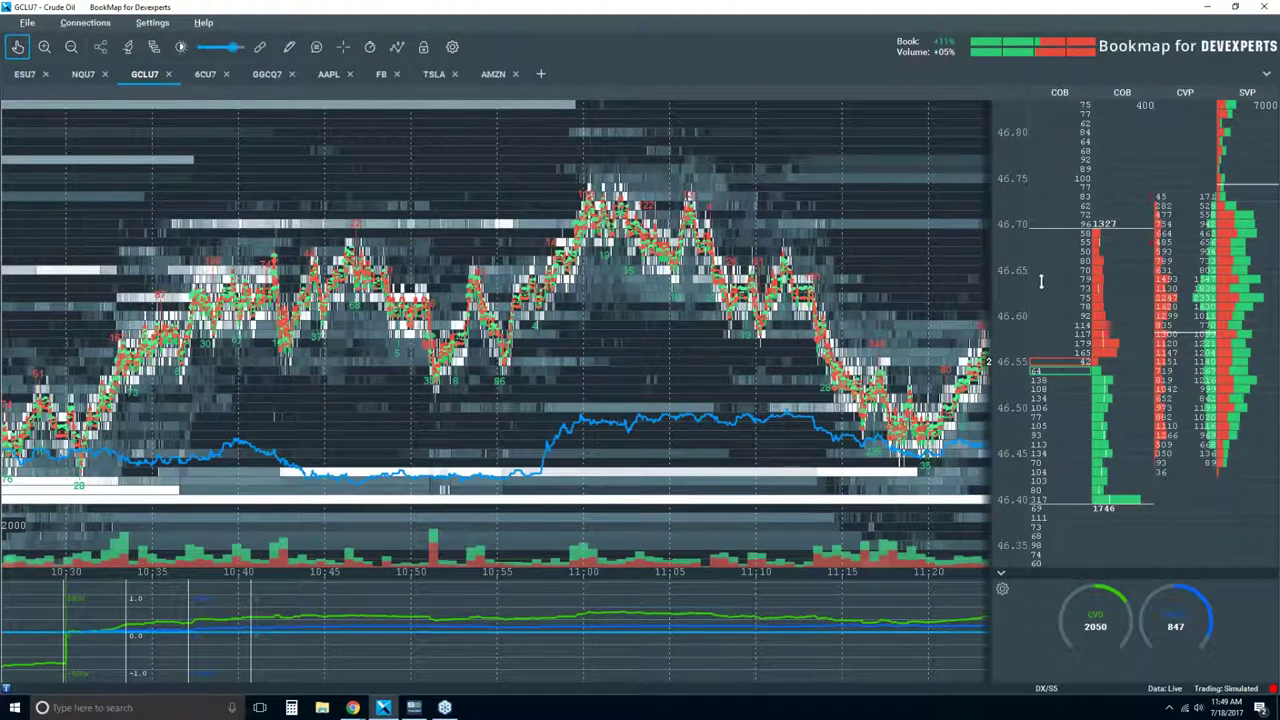
pyautogui.scroll(-3, 737, 268)
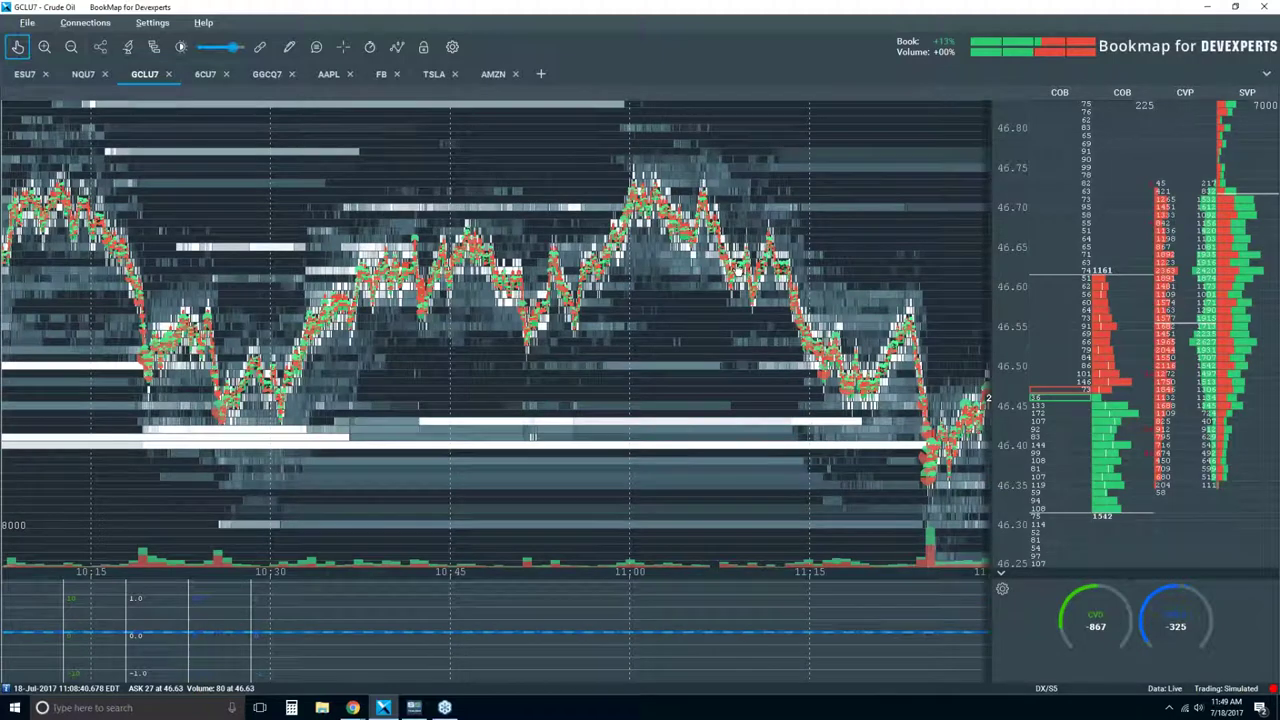
pyautogui.scroll(-3, 737, 268)
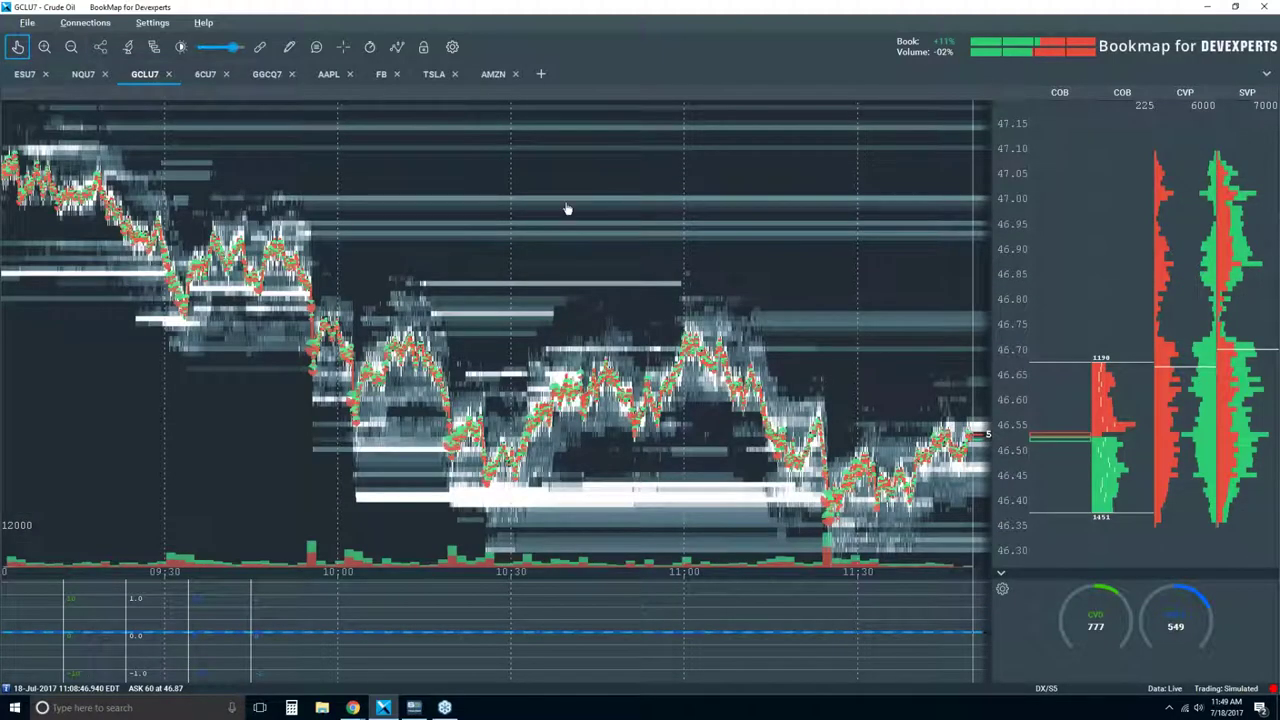
pyautogui.scroll(-2, 566, 208)
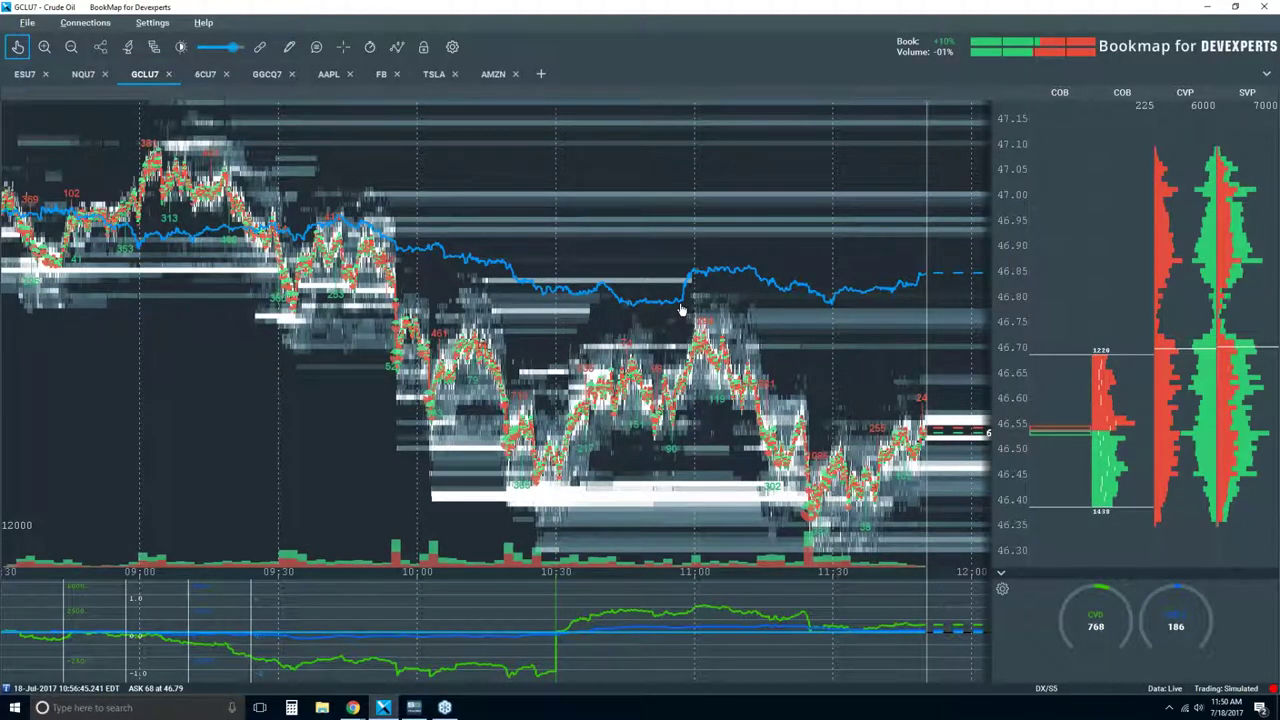
pyautogui.scroll(2, 680, 310)
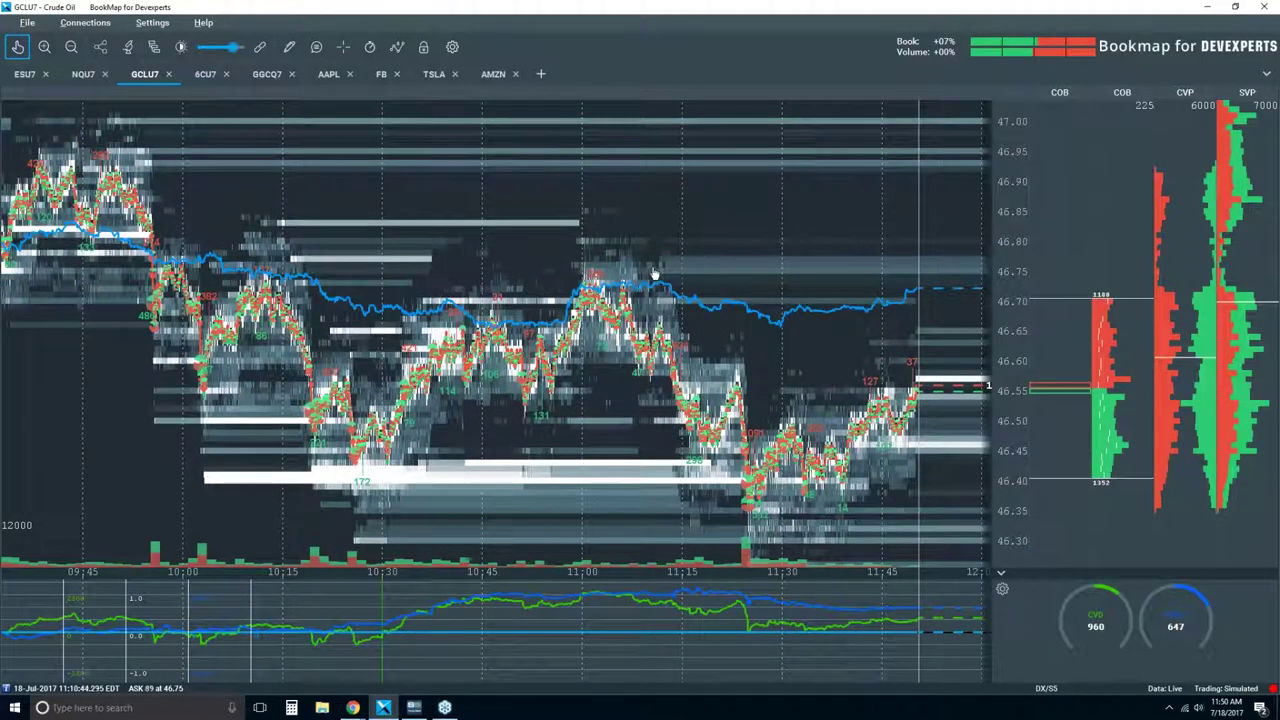
pyautogui.scroll(3, 630, 289)
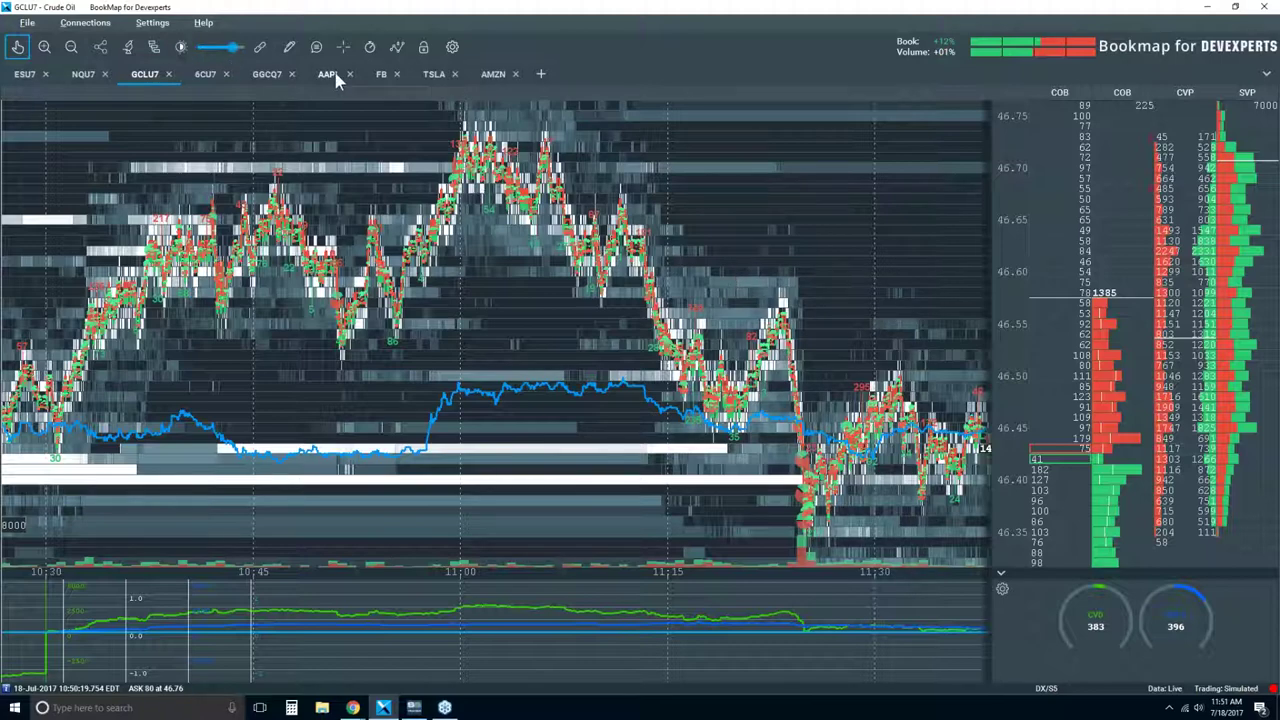
# Return to the latest GCLU7 price and compare it with the blue 6CU7 line from about 10:00 to 11:50.
pyautogui.click(17, 47)
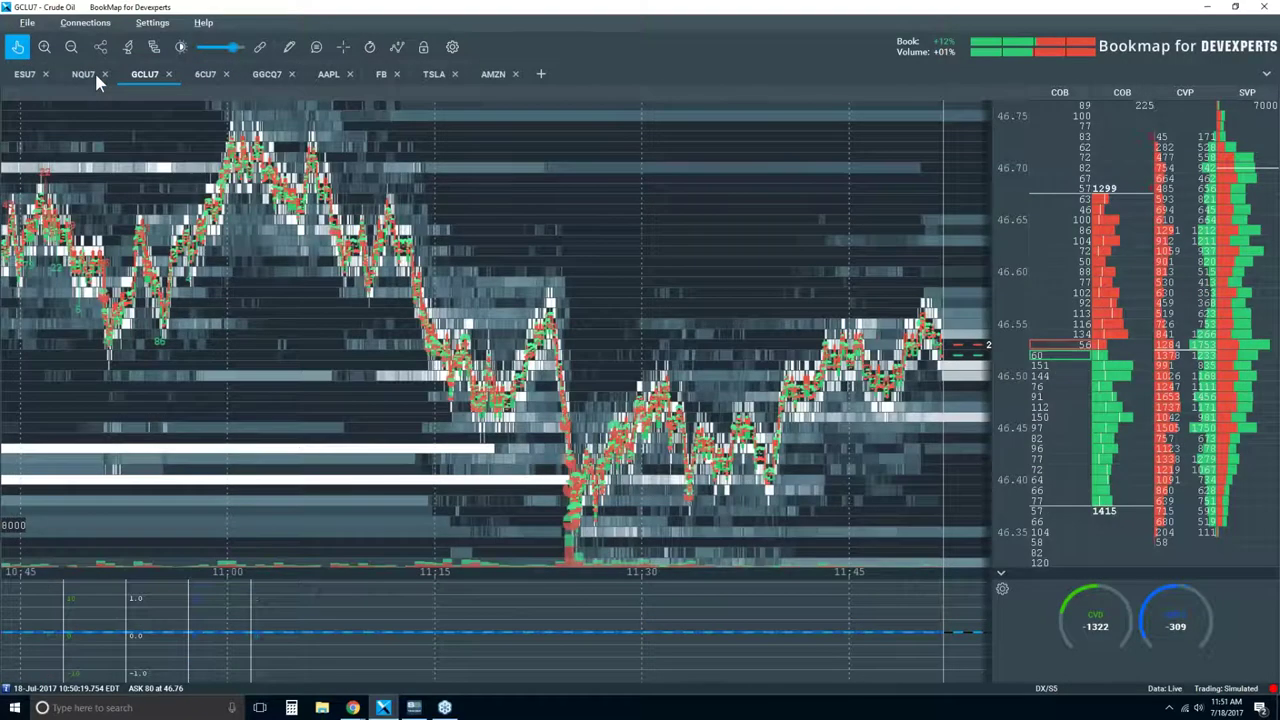
pyautogui.scroll(-3, 520, 181)
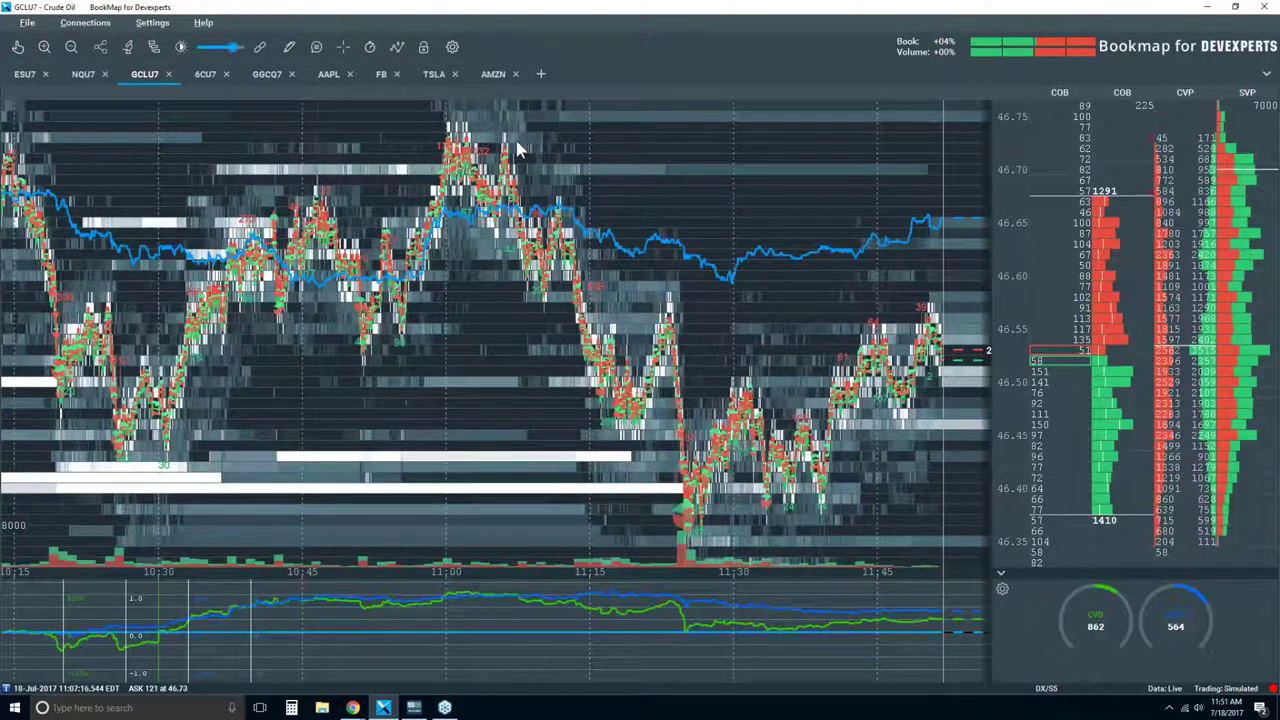
pyautogui.scroll(-2, 517, 150)
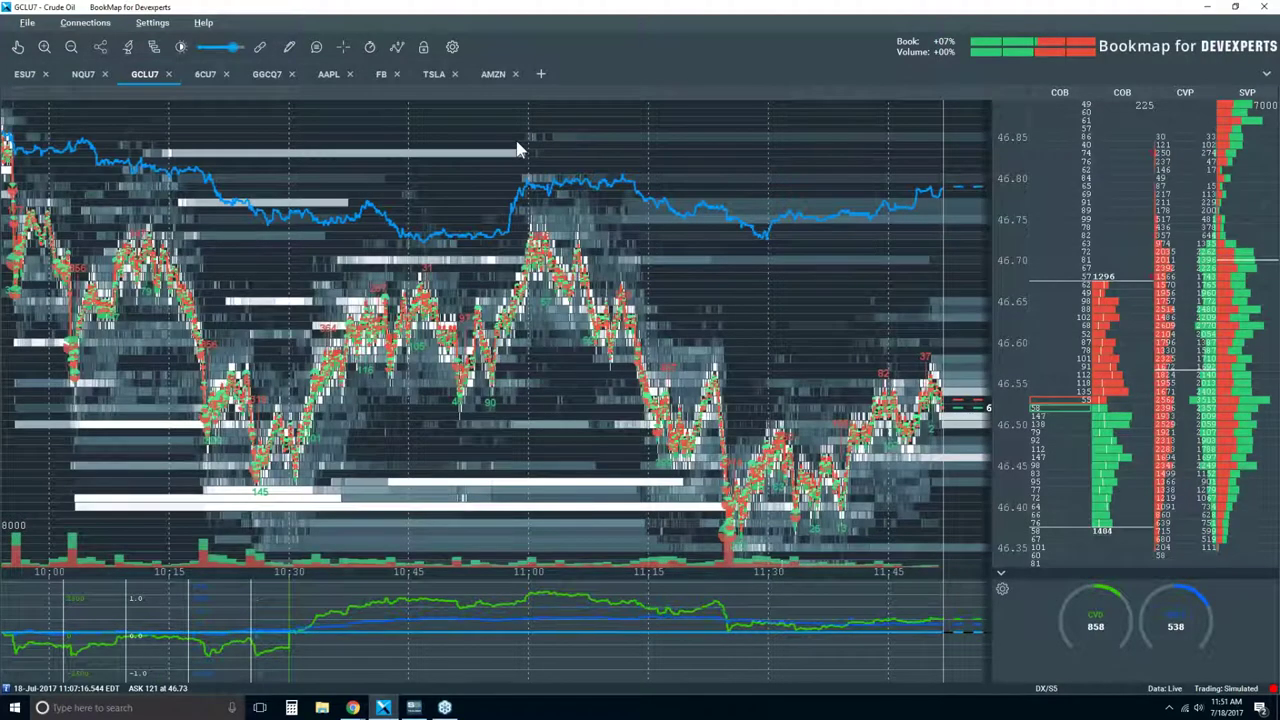
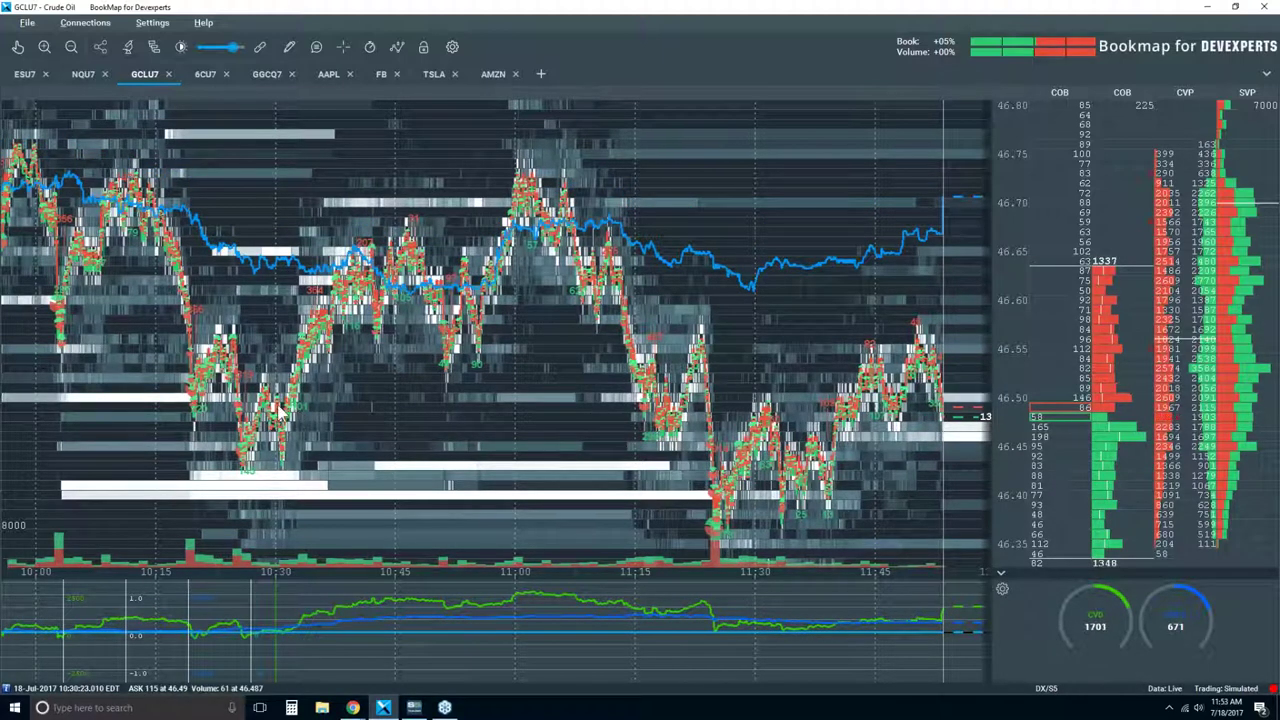
# Examine the GCLU7 low around 10:26 against the liquidity bands near 46.40 to 46.43, in detail and in the wider period.
pyautogui.click(17, 46)
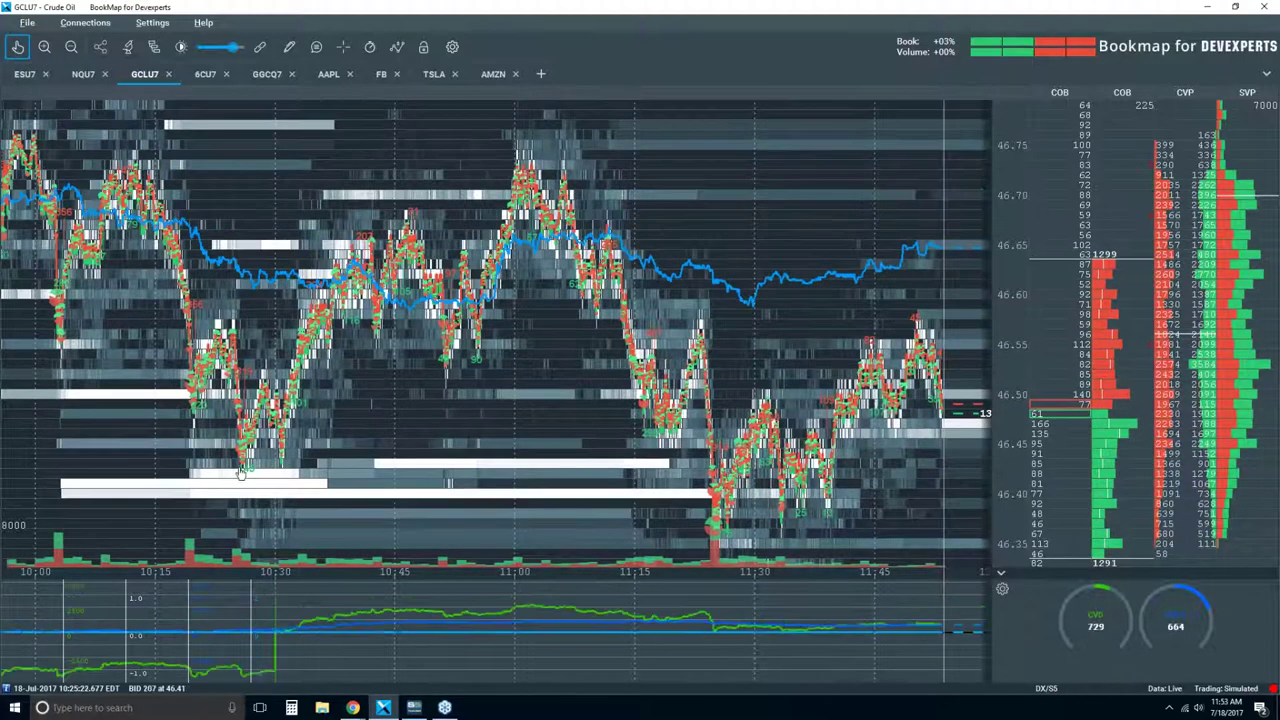
pyautogui.scroll(3, 255, 442)
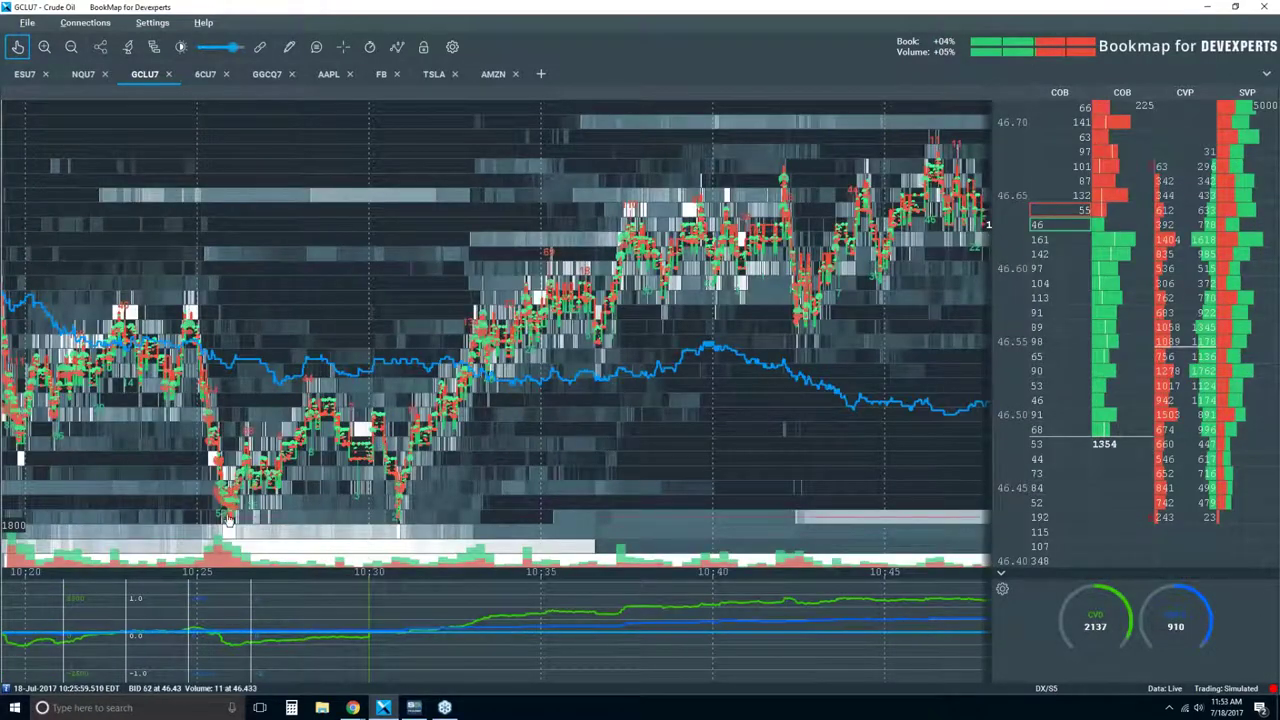
pyautogui.scroll(-2, 233, 483)
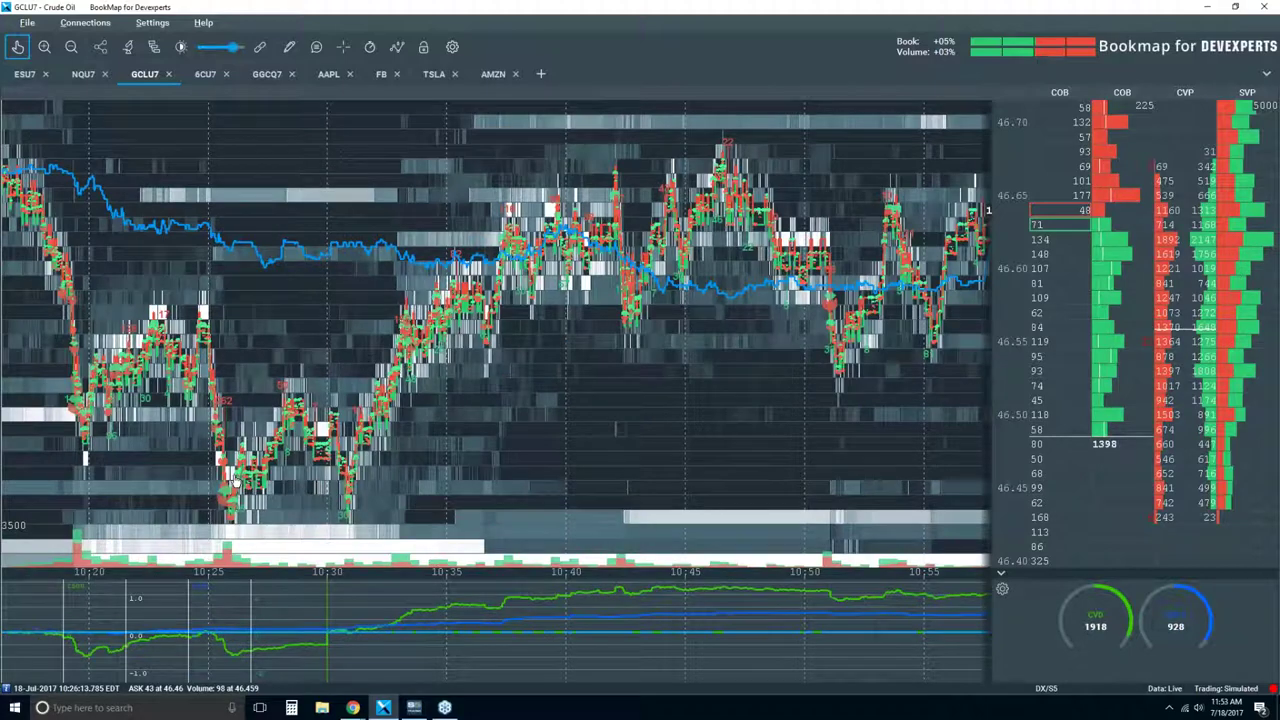
pyautogui.scroll(-1, 233, 484)
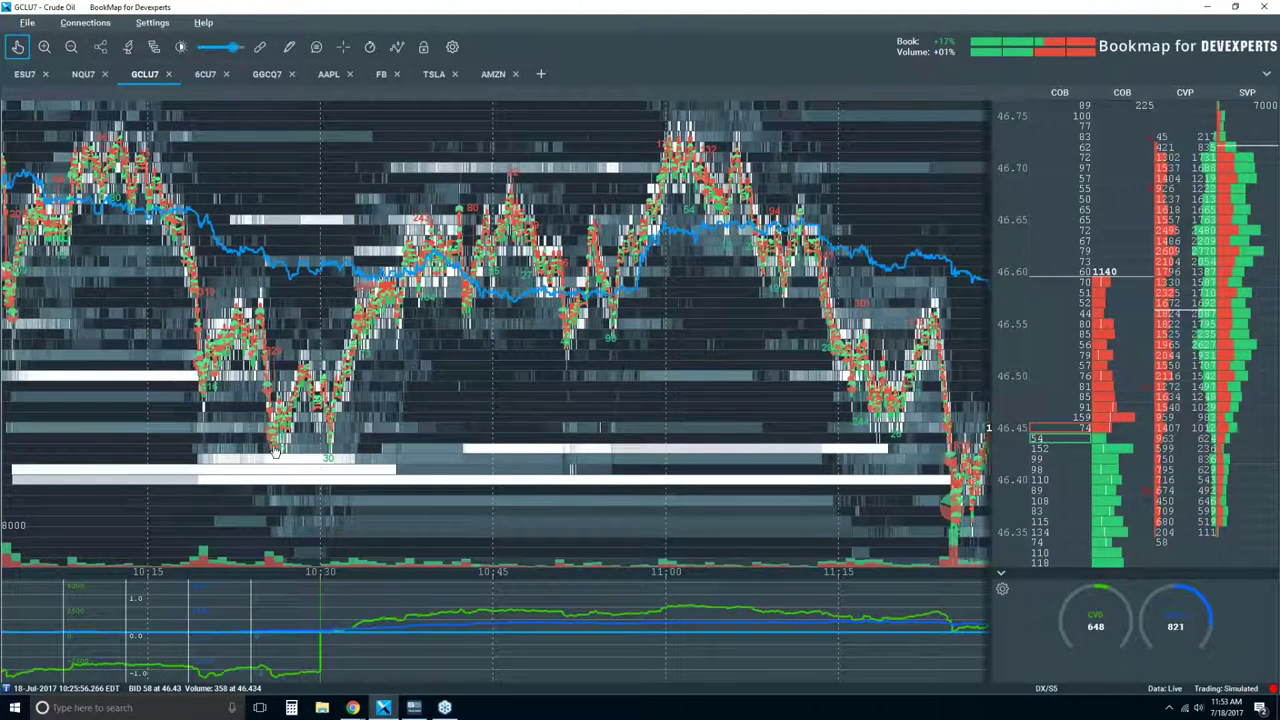
pyautogui.scroll(-1, 288, 507)
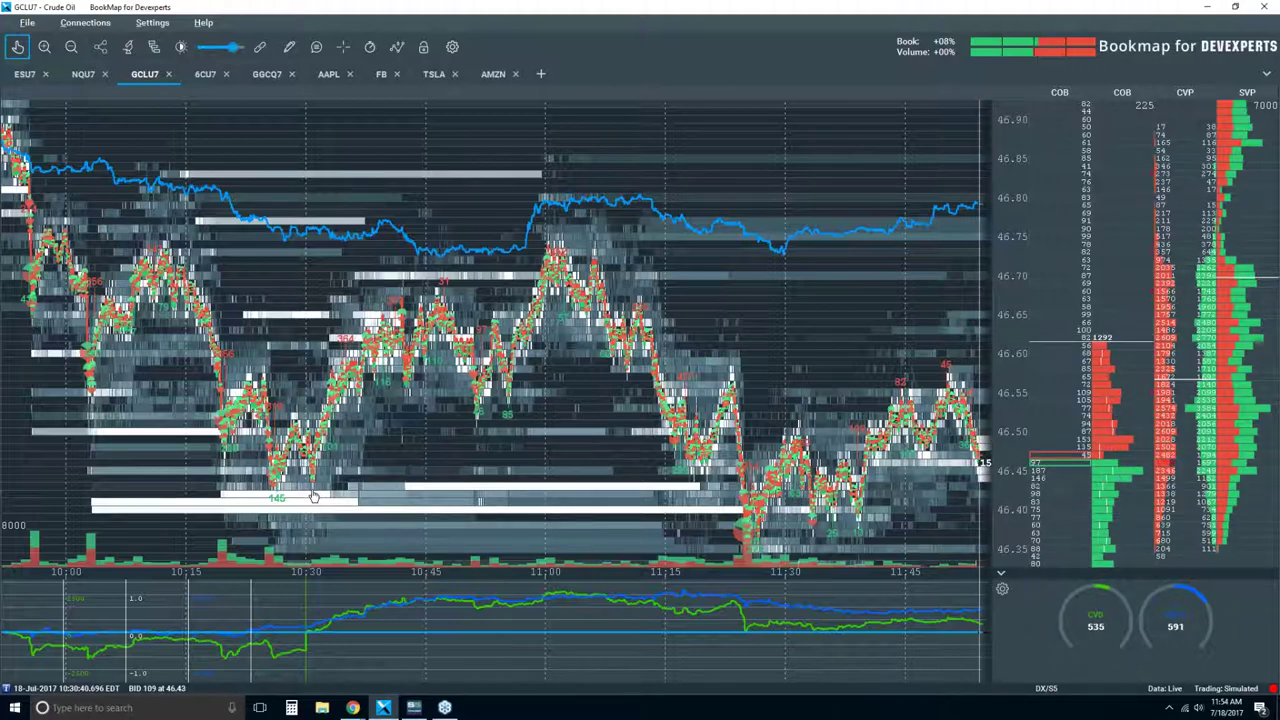
# Examine the volume dots and resting liquidity at the GCLU7 dip just before 10:31 in close detail.
pyautogui.scroll(3, 313, 497)
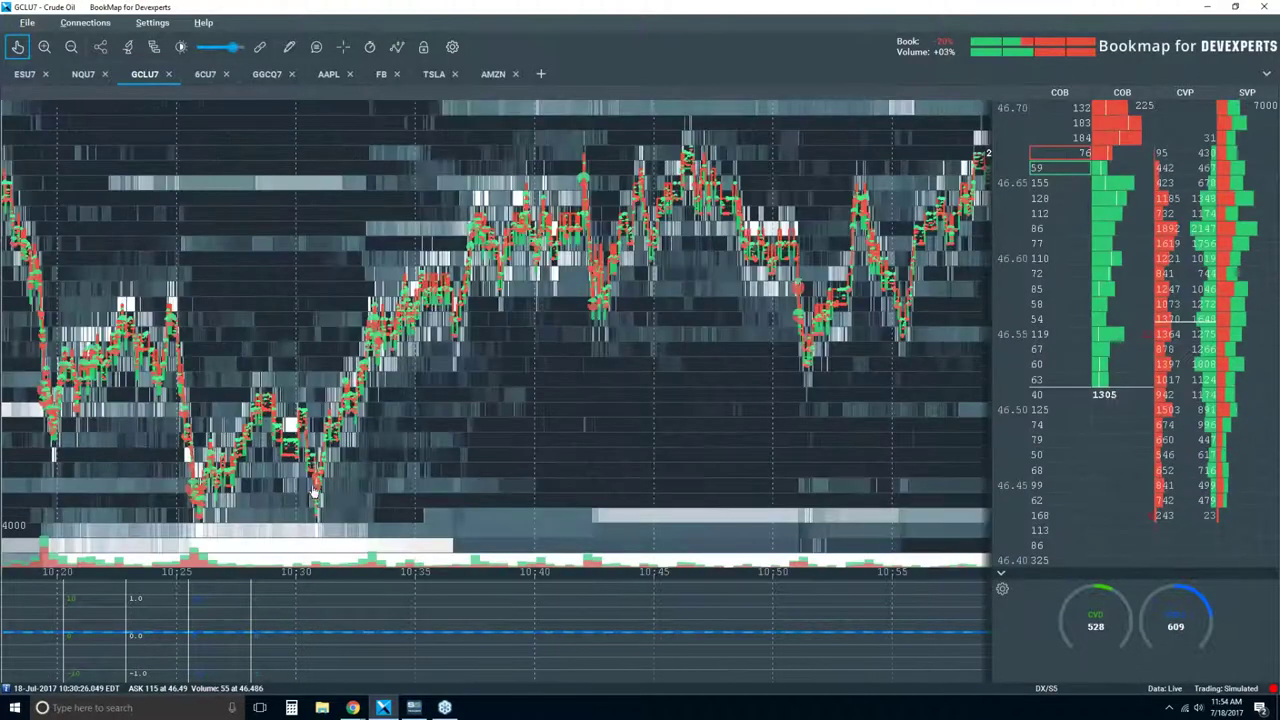
pyautogui.scroll(3, 314, 460)
pyautogui.scroll(3, 330, 512)
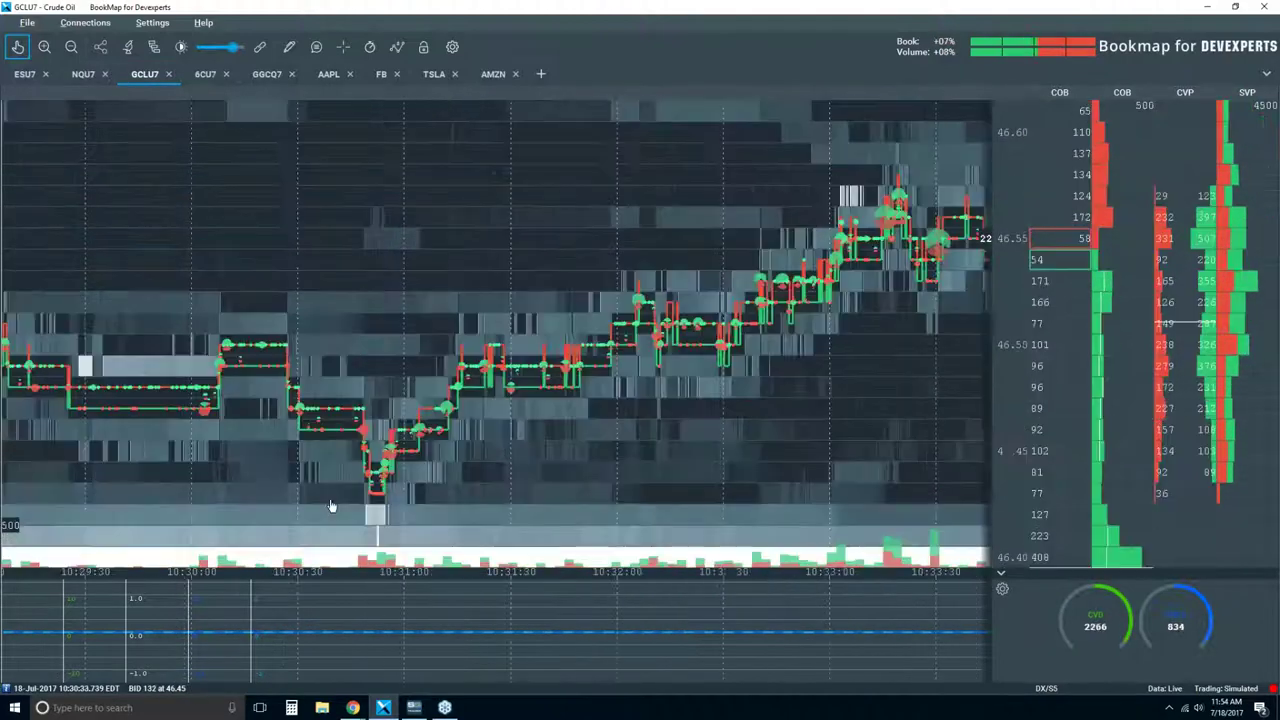
pyautogui.scroll(2, 319, 505)
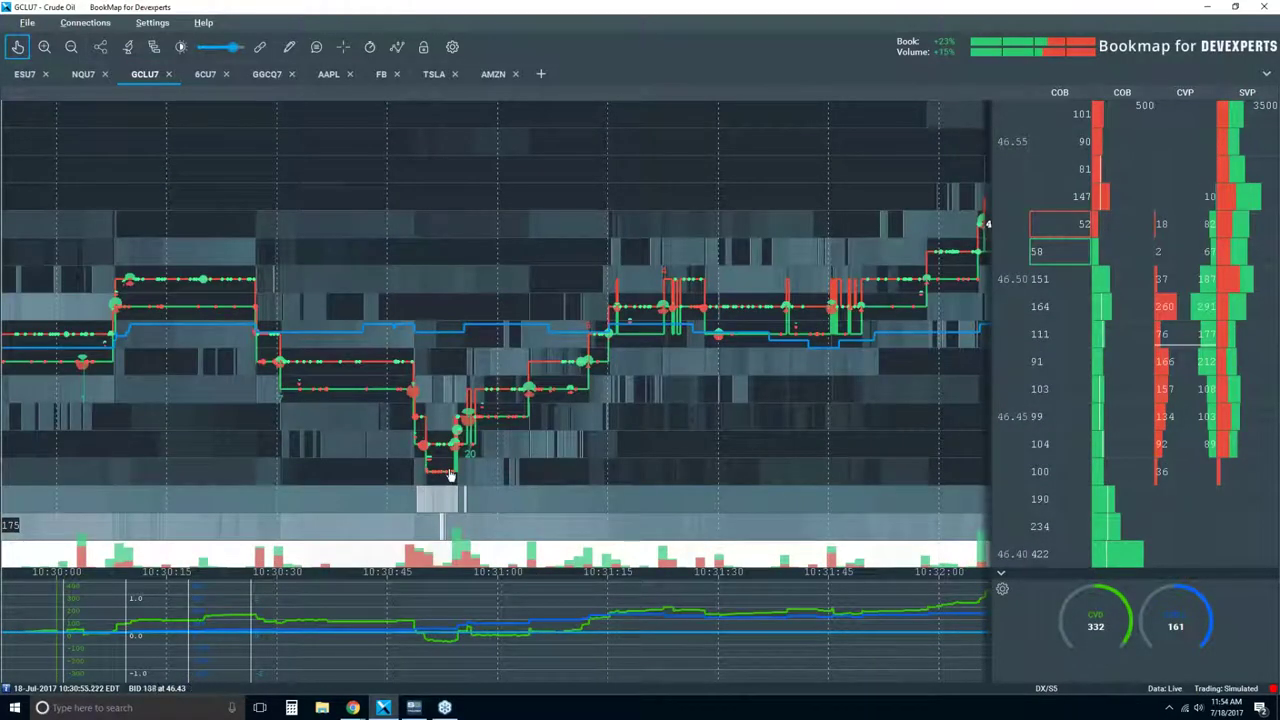
pyautogui.scroll(-3, 481, 481)
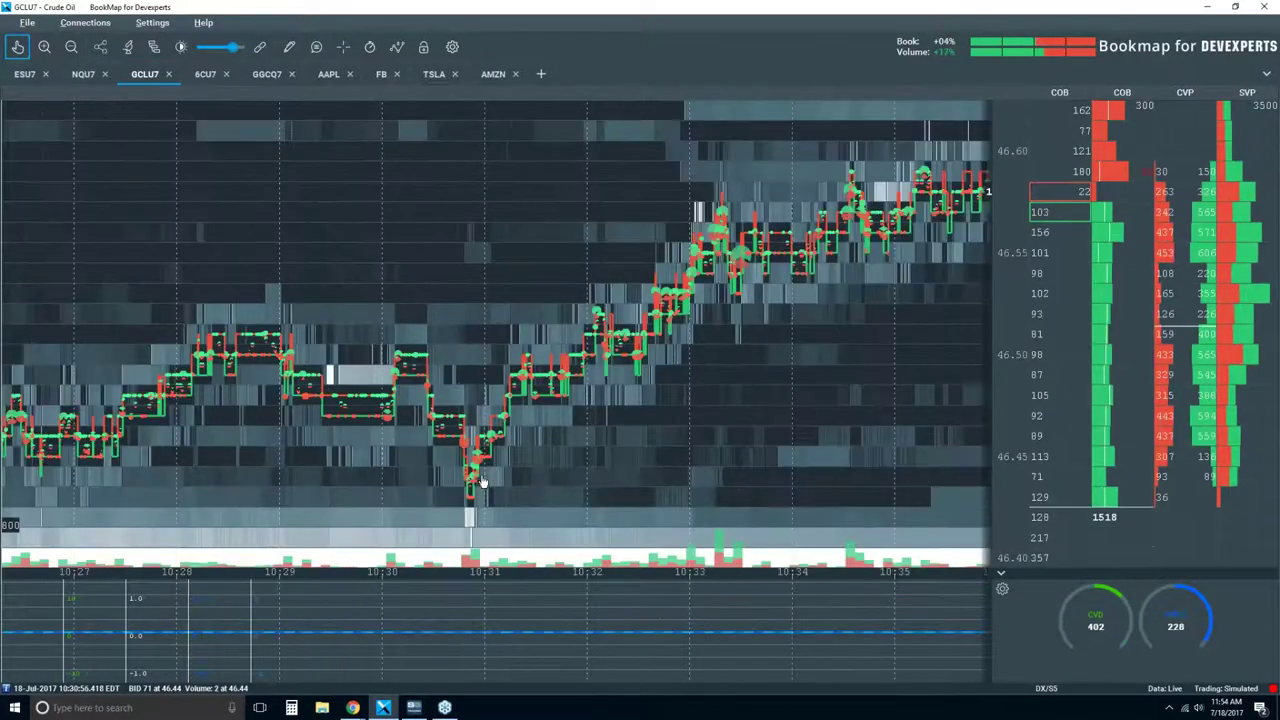
pyautogui.scroll(-2, 481, 481)
pyautogui.scroll(-1, 495, 472)
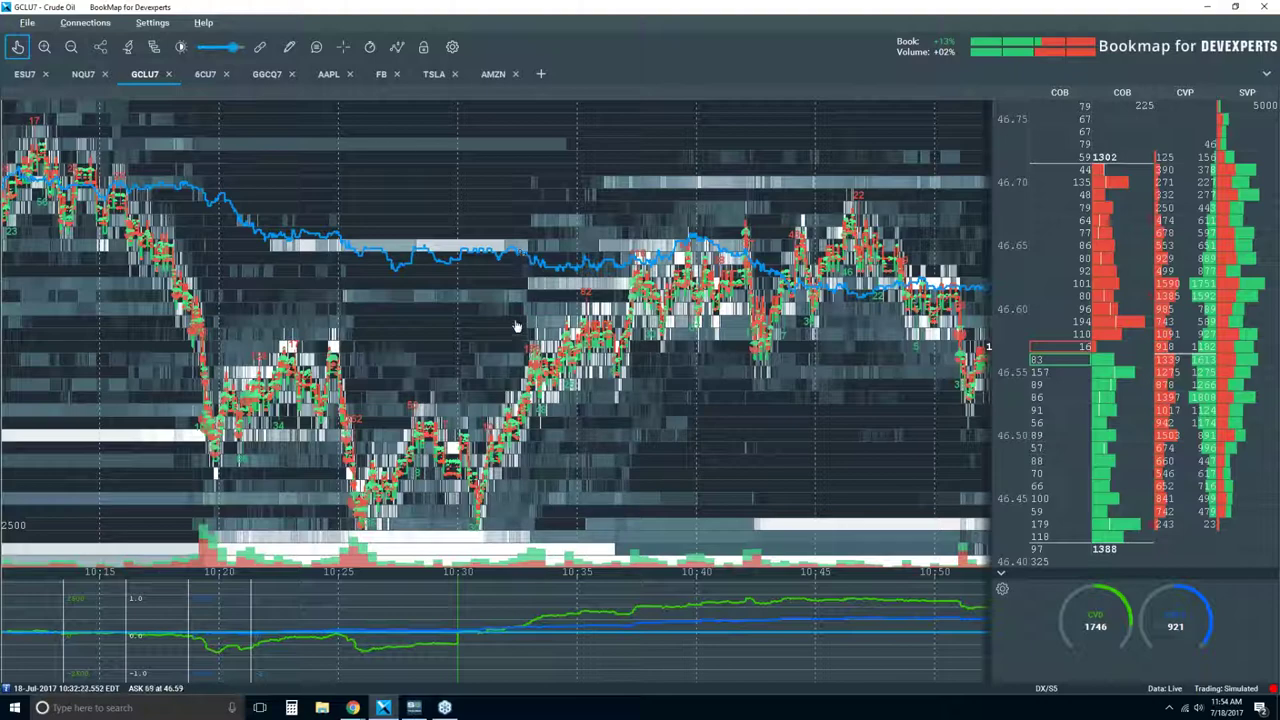
# Follow the GCLU7 price and liquidity levels over the wider period from about 09:30 to the current price.
pyautogui.scroll(-2, 515, 326)
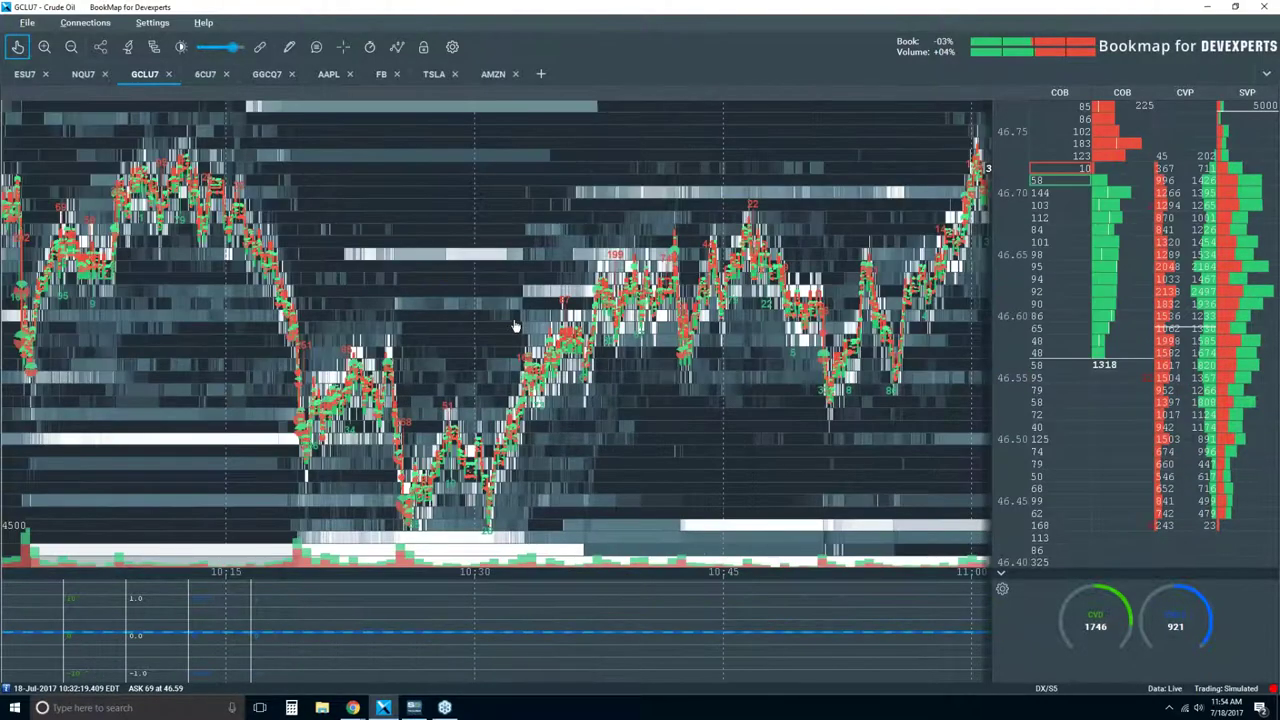
pyautogui.scroll(-2, 515, 326)
pyautogui.scroll(-2, 515, 326)
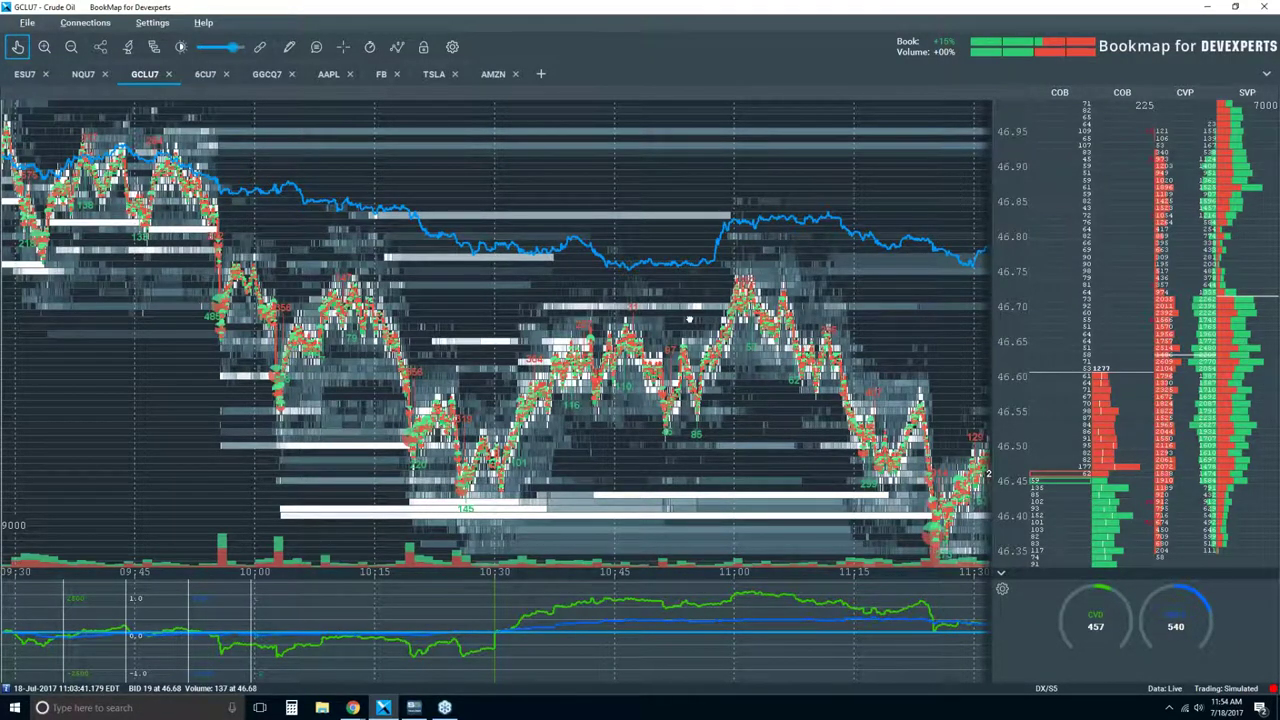
pyautogui.moveTo(689, 320); pyautogui.dragTo(609, 320)
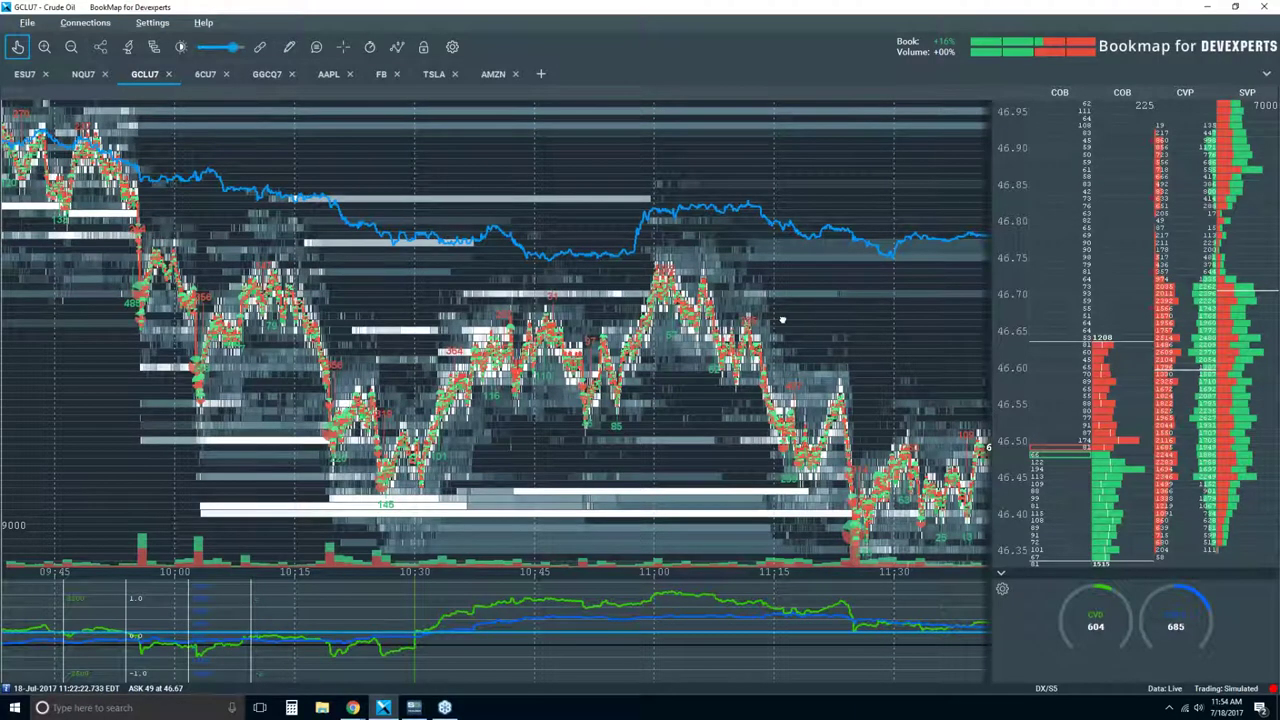
pyautogui.moveTo(782, 320); pyautogui.dragTo(722, 318)
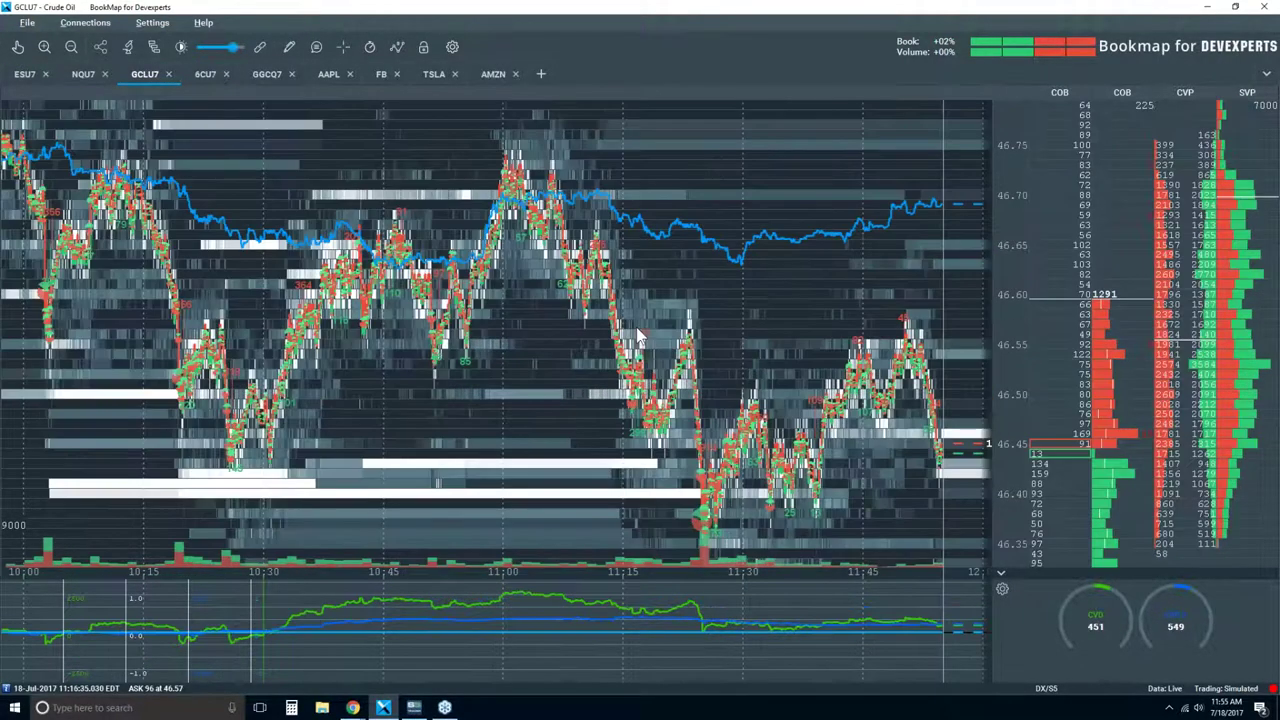
pyautogui.scroll(-2, 638, 335)
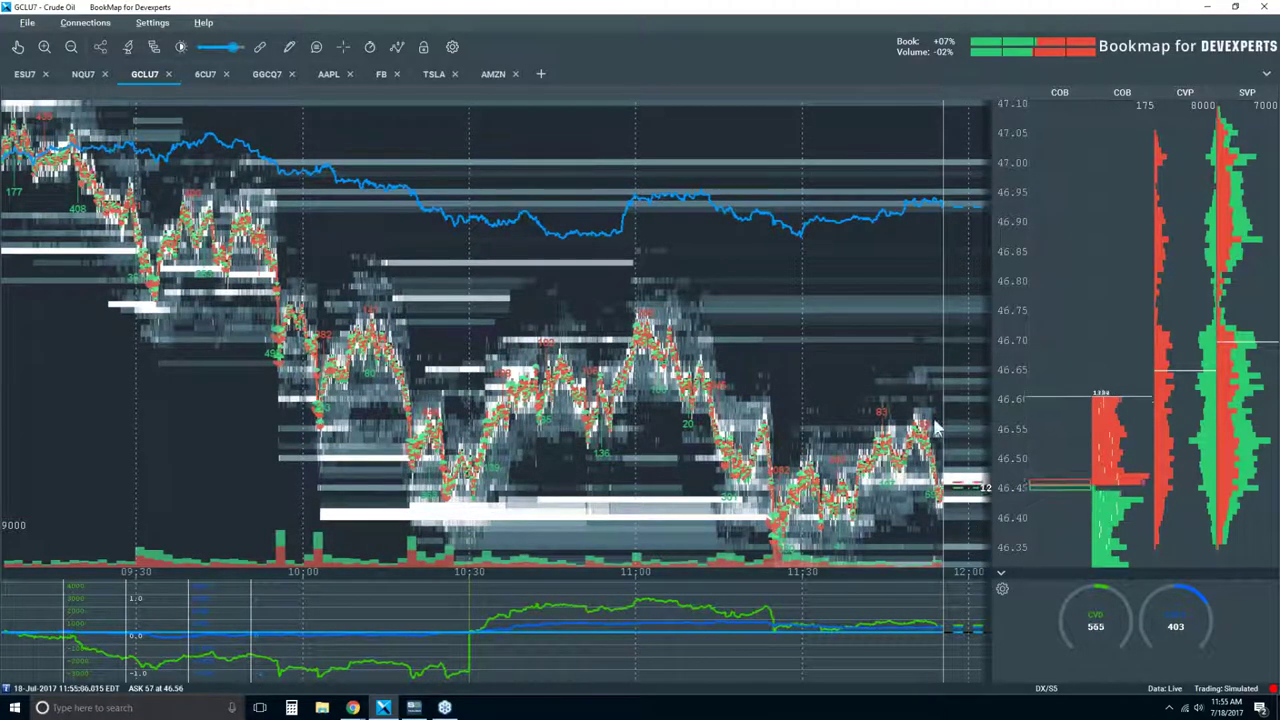
# Examine the latest GCLU7 decline around 11:54 against the liquidity near 46.40 to 46.47.
pyautogui.scroll(2, 908, 410)
pyautogui.scroll(5, 908, 408)
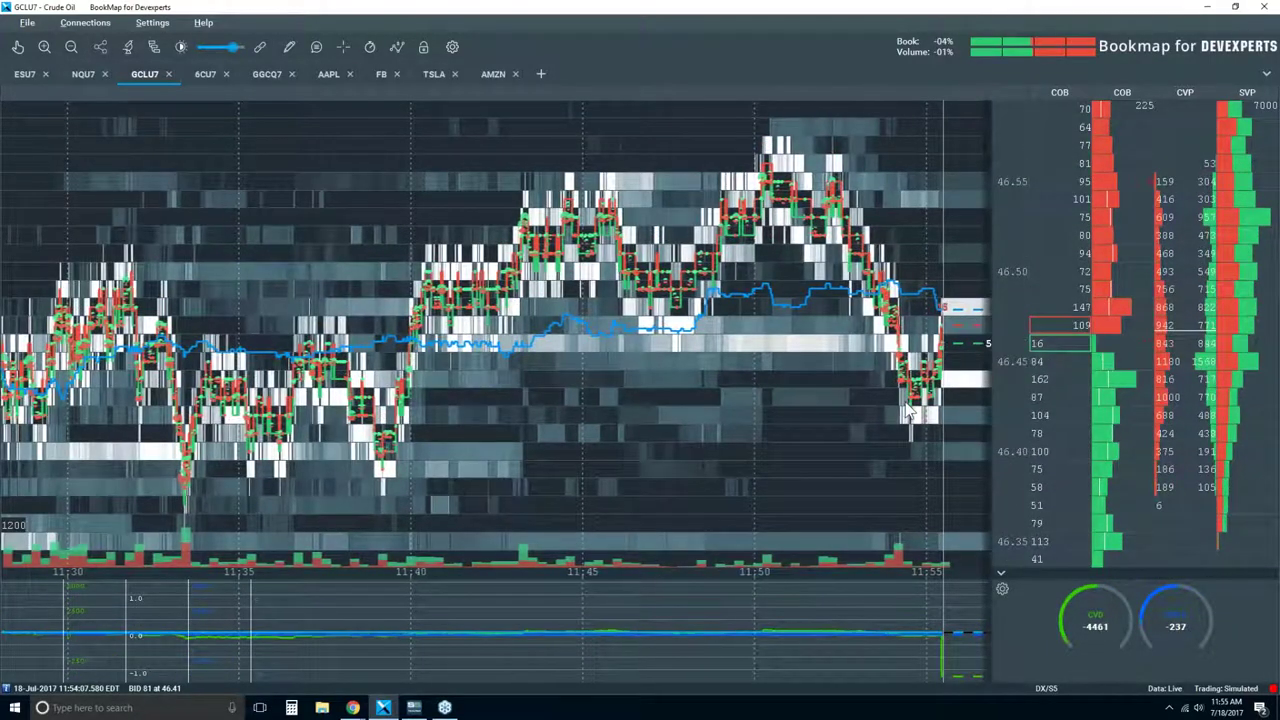
pyautogui.scroll(-3, 908, 410)
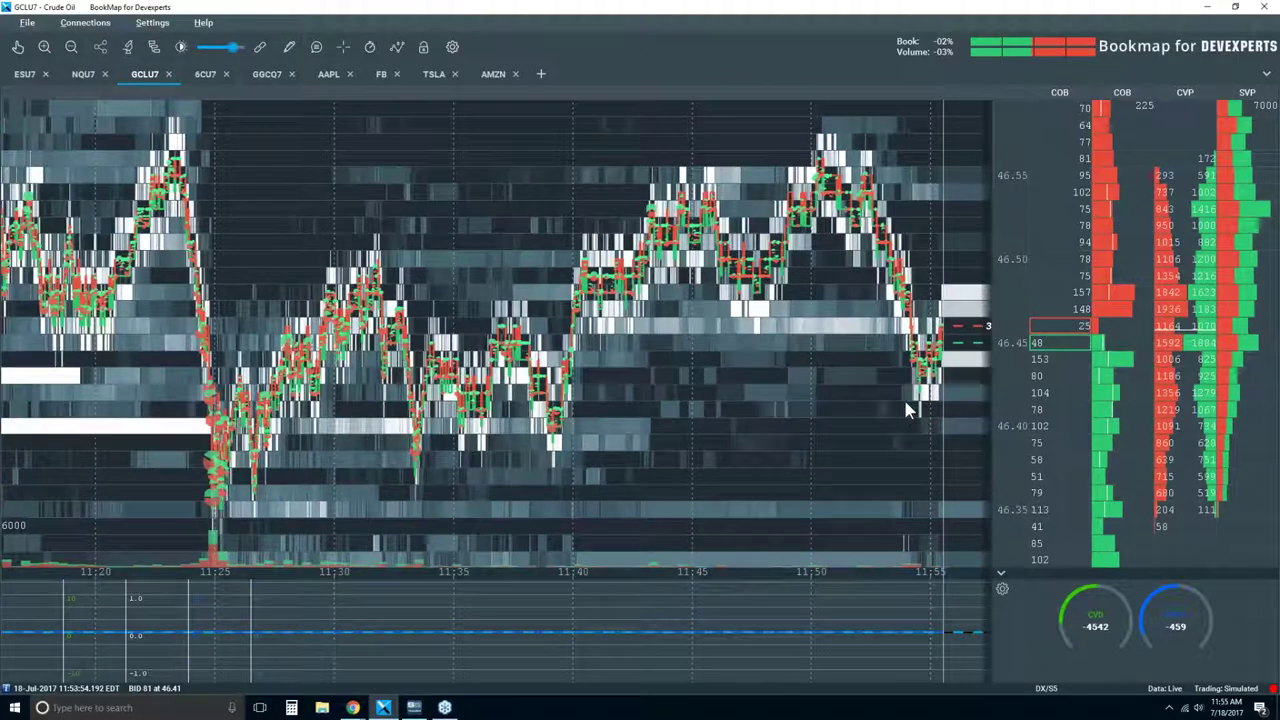
# Check the ESU7 liquidity and volume dots from about 08:30 to 11:55, and the latest 6CU7 price against its drawn rays.
pyautogui.click(36, 77)
pyautogui.scroll(-5, 700, 300)
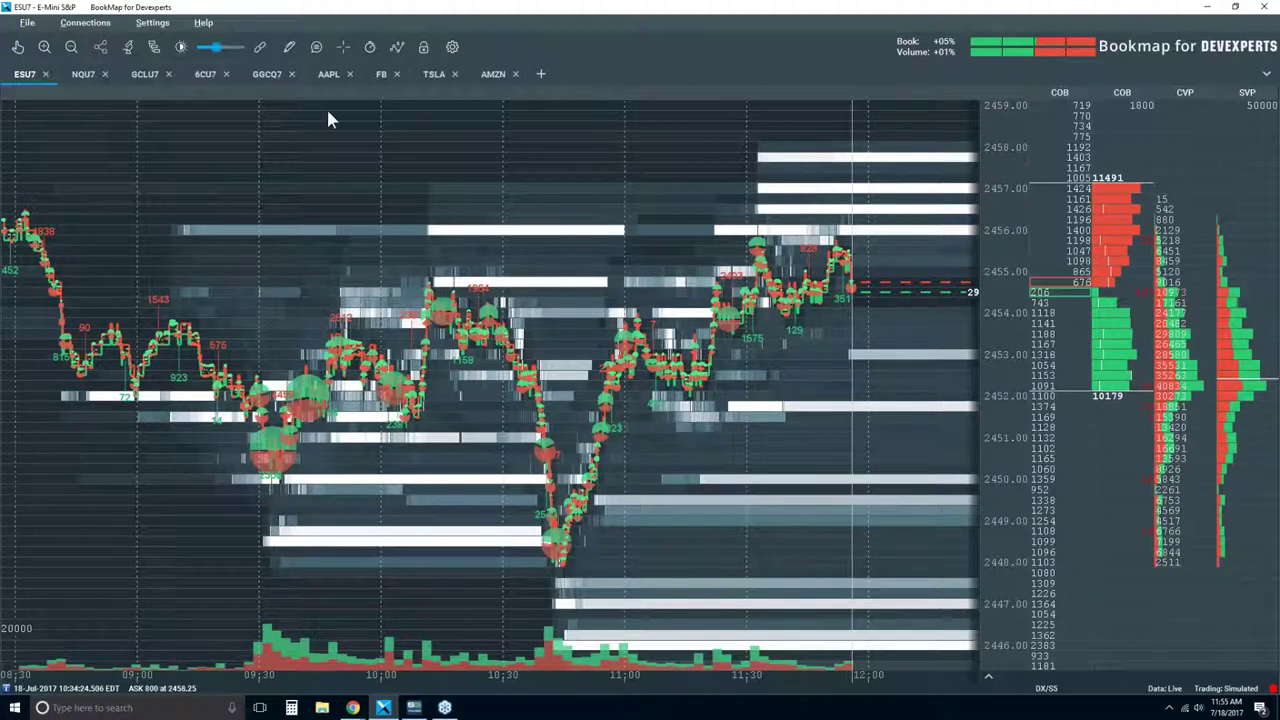
pyautogui.click(208, 76)
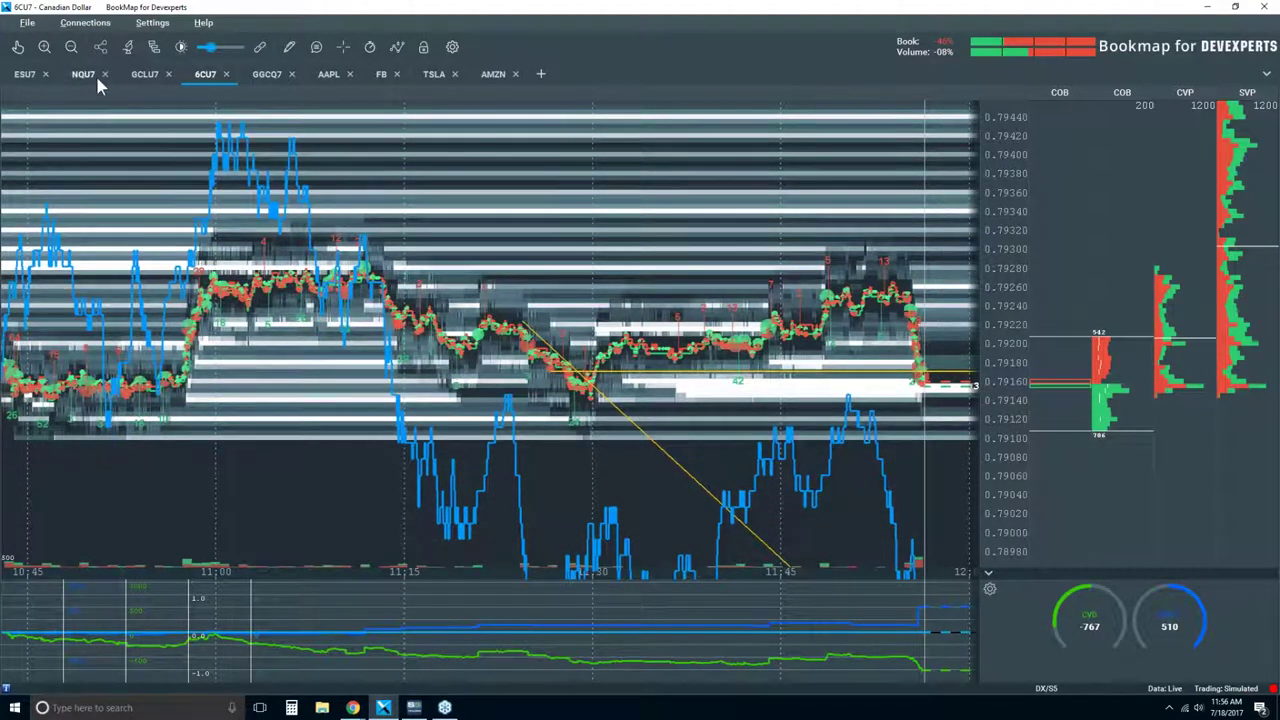
# Switch back to GCLU7 and compare its latest decline with the blue 6CU7 line over the period from about 10:00 to 11:57.
pyautogui.click(147, 79)
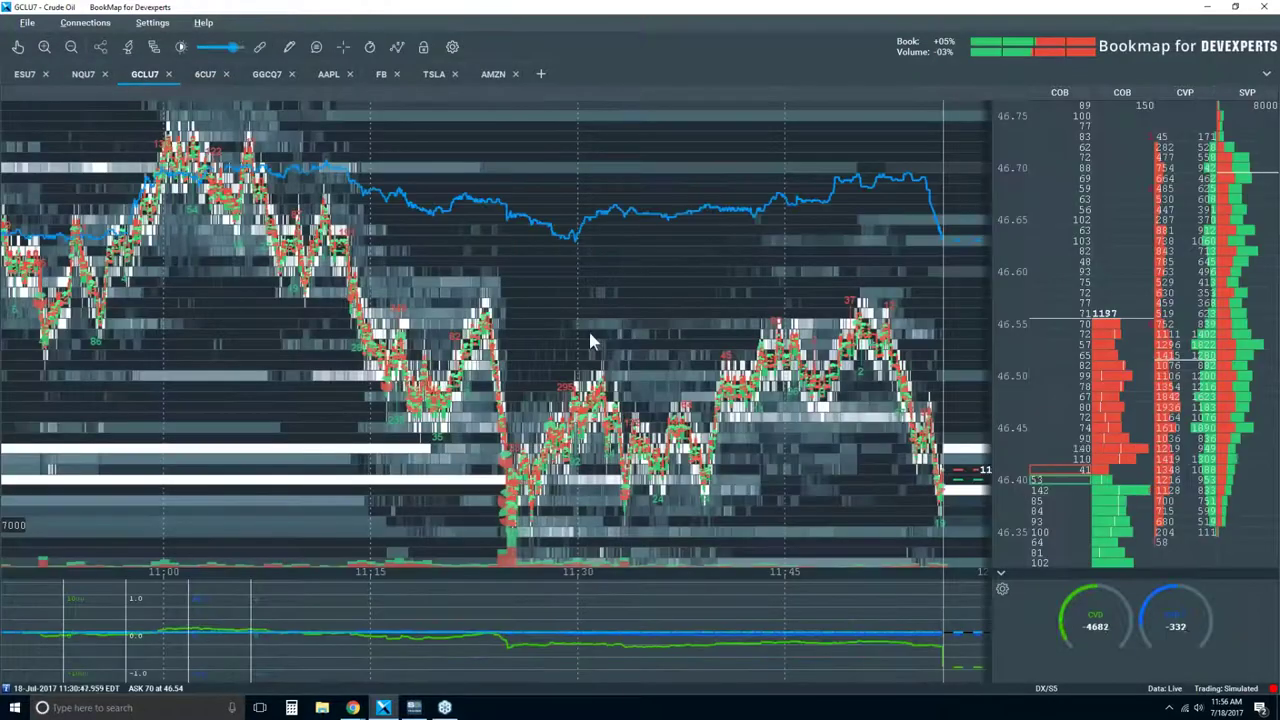
pyautogui.scroll(-1, 640, 330)
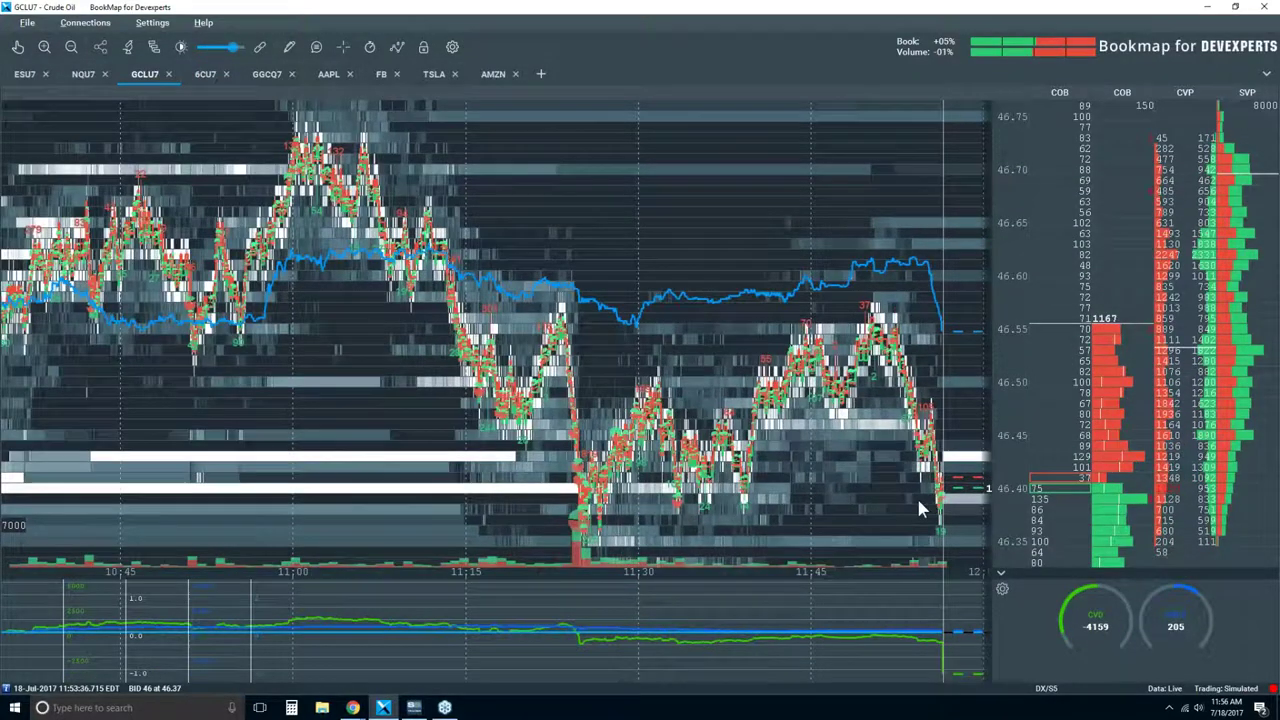
pyautogui.scroll(-1, 831, 407)
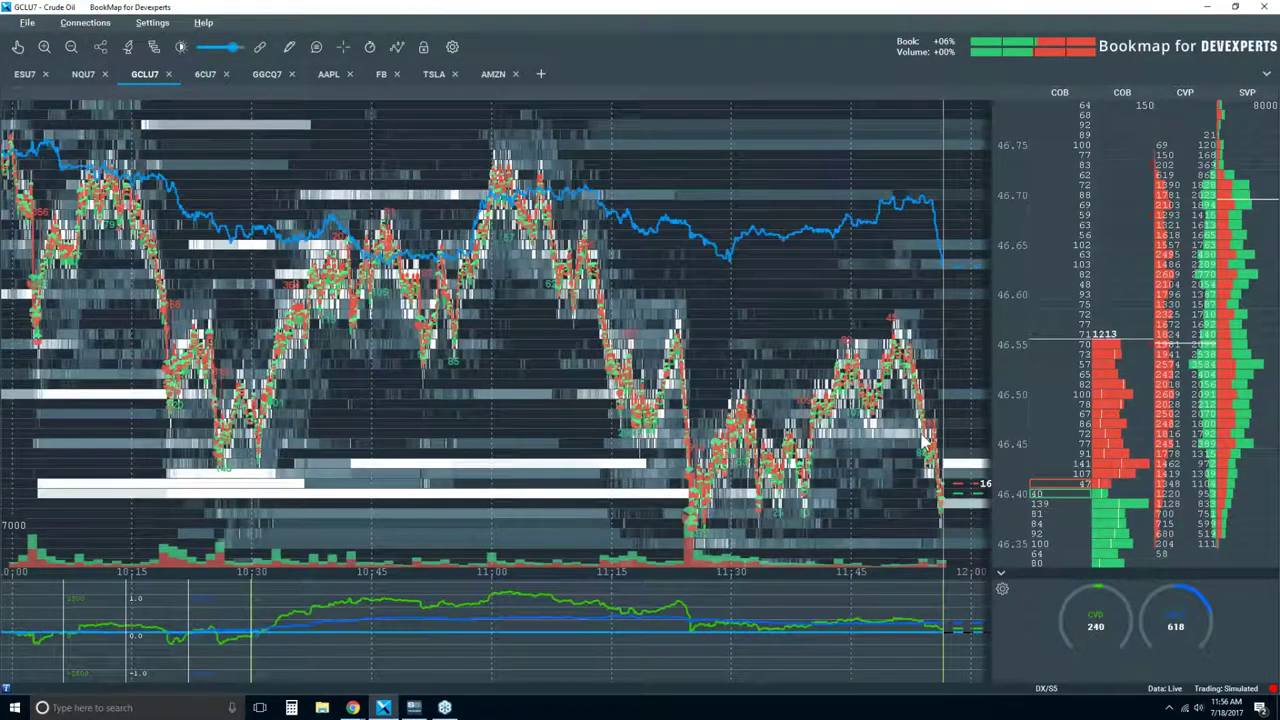
pyautogui.scroll(-1, 1029, 345)
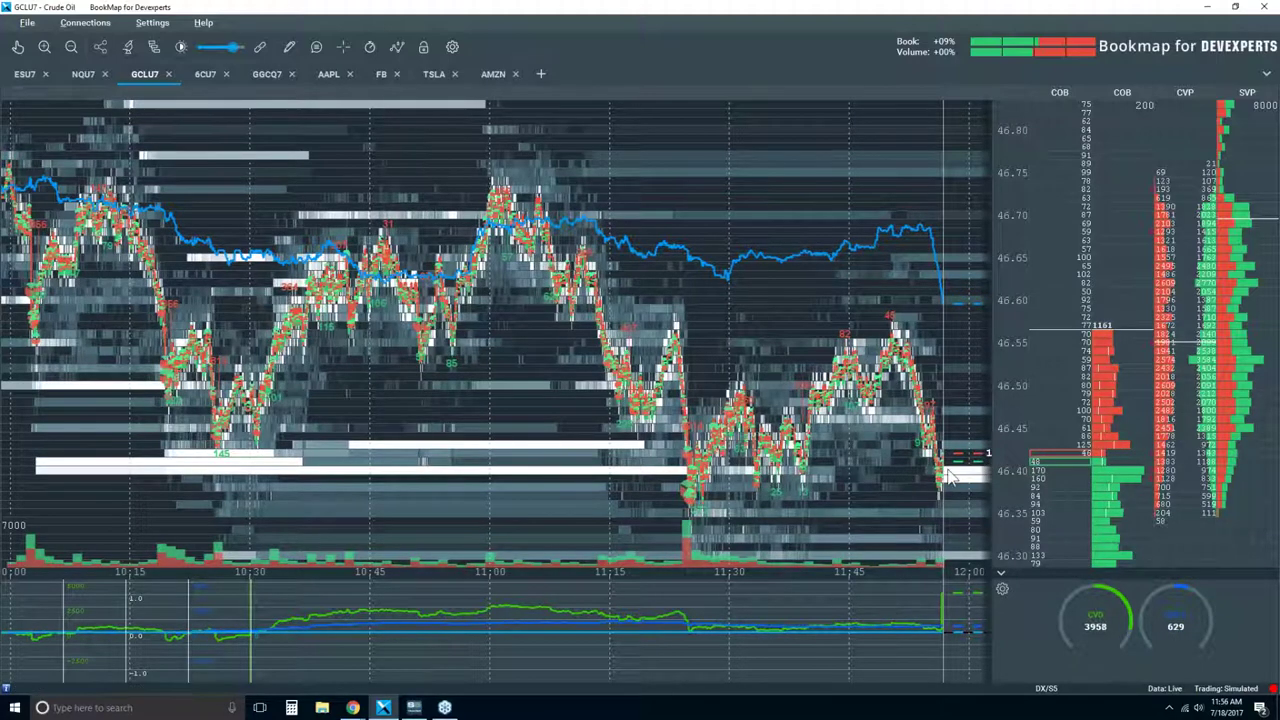
# Examine the GCLU7 price action from about 11:48 to 11:57 in detail against the blue 6CU7 line and liquidity near 46.40.
pyautogui.scroll(6, 925, 415)
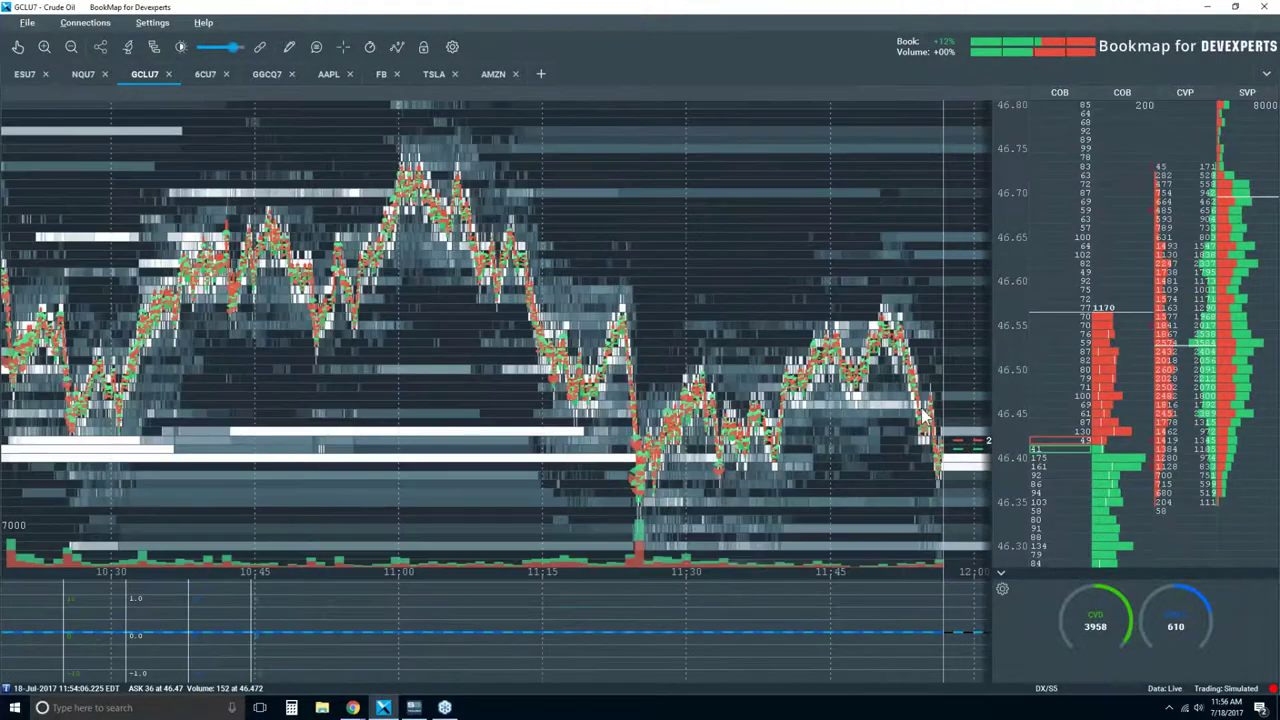
pyautogui.scroll(3, 925, 415)
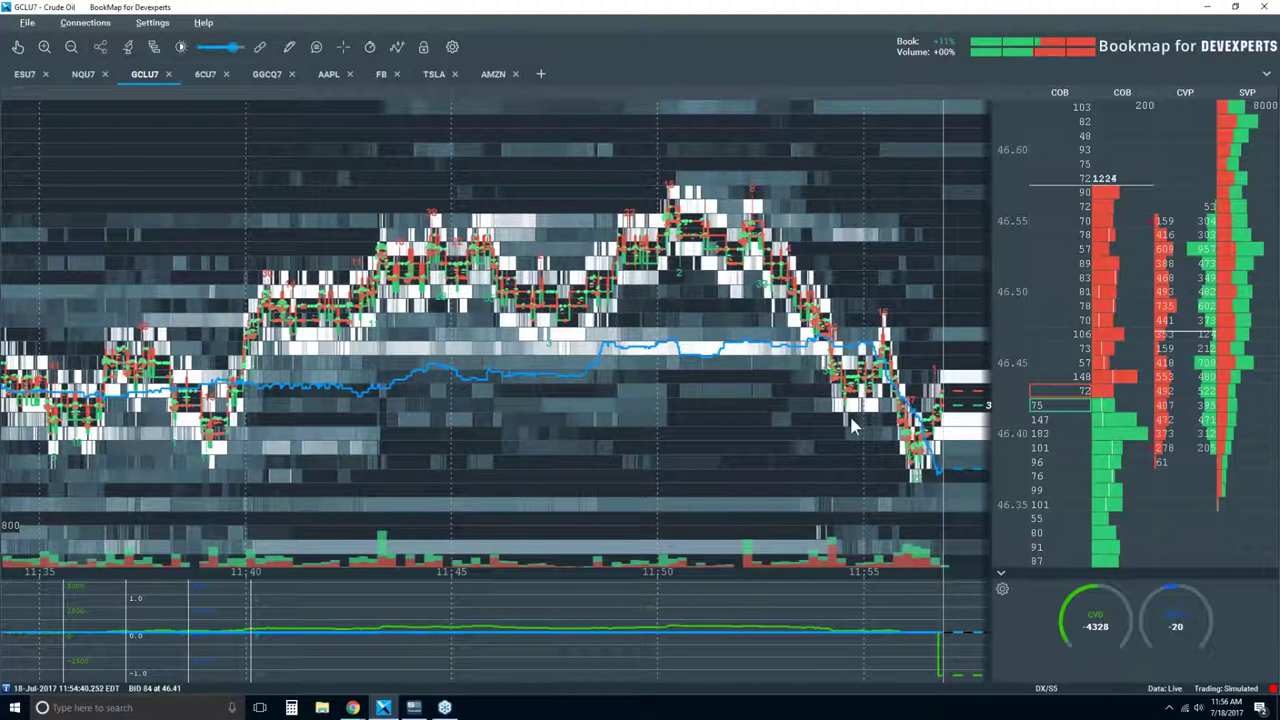
pyautogui.scroll(3, 852, 418)
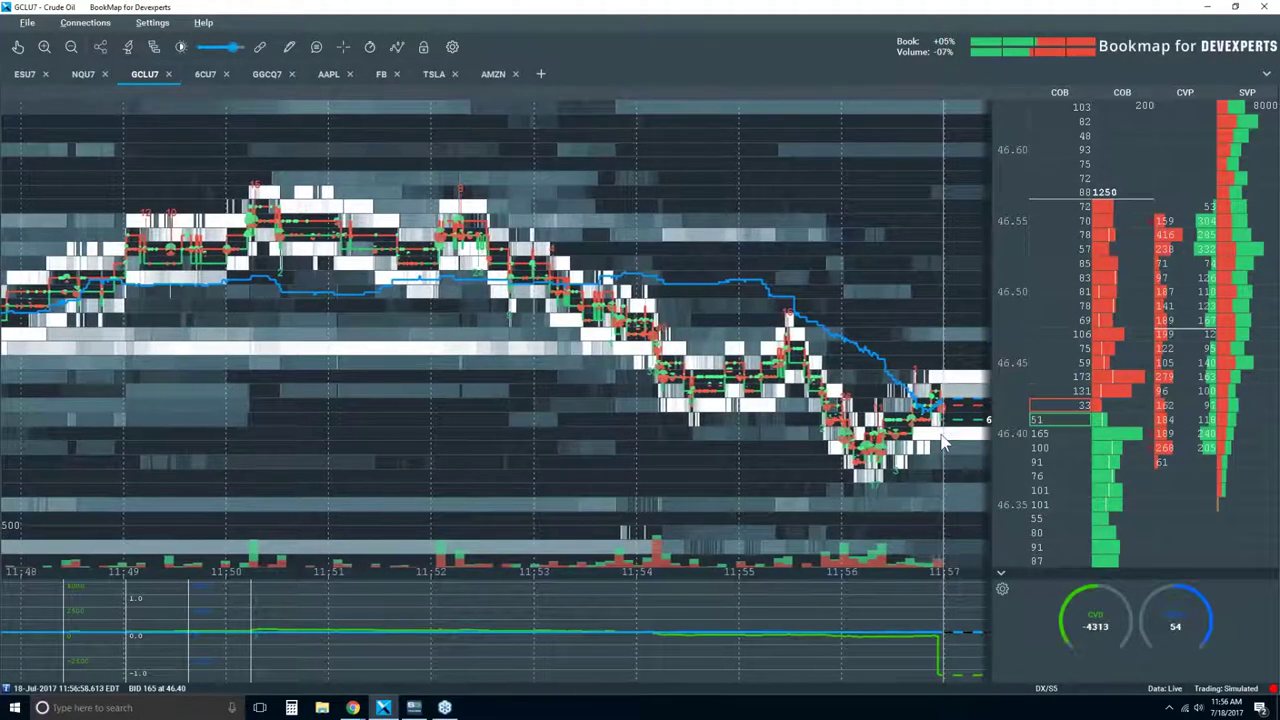
# Compare the GCLU7 price and liquidity with the blue 6CU7 line over progressively wider periods, back to about 11:10.
pyautogui.scroll(-2, 895, 430)
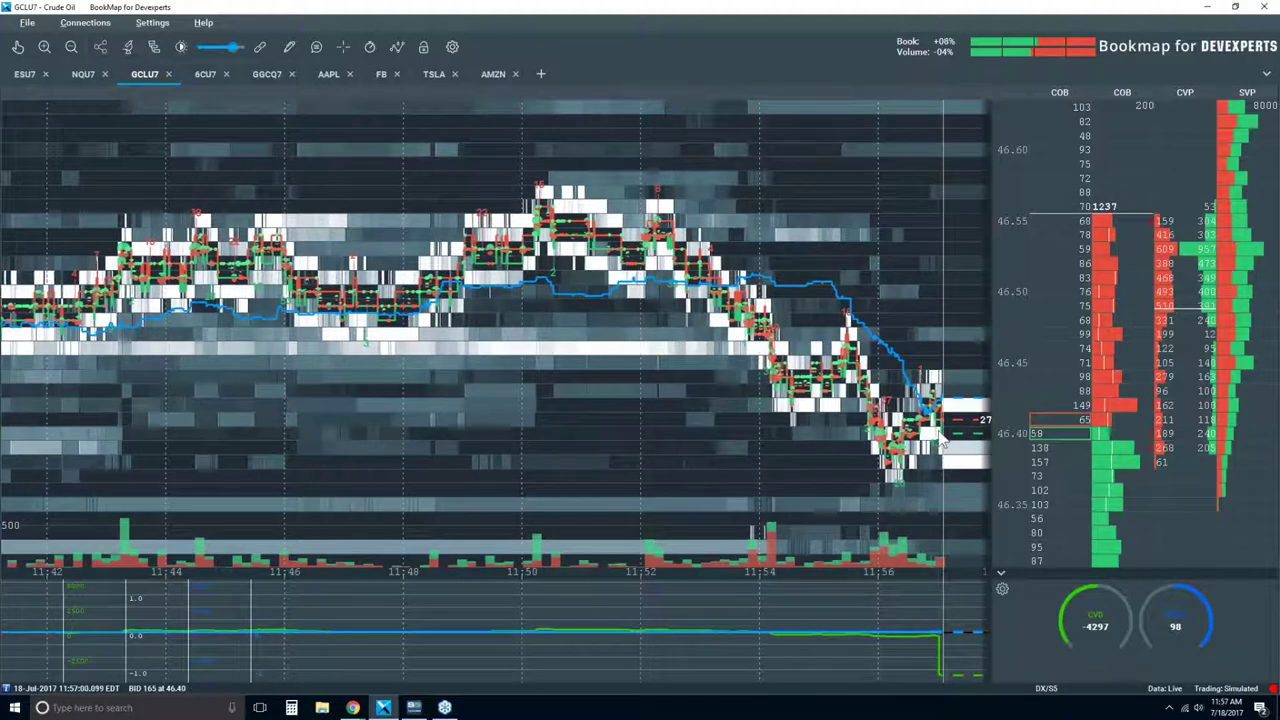
pyautogui.scroll(-1, 928, 425)
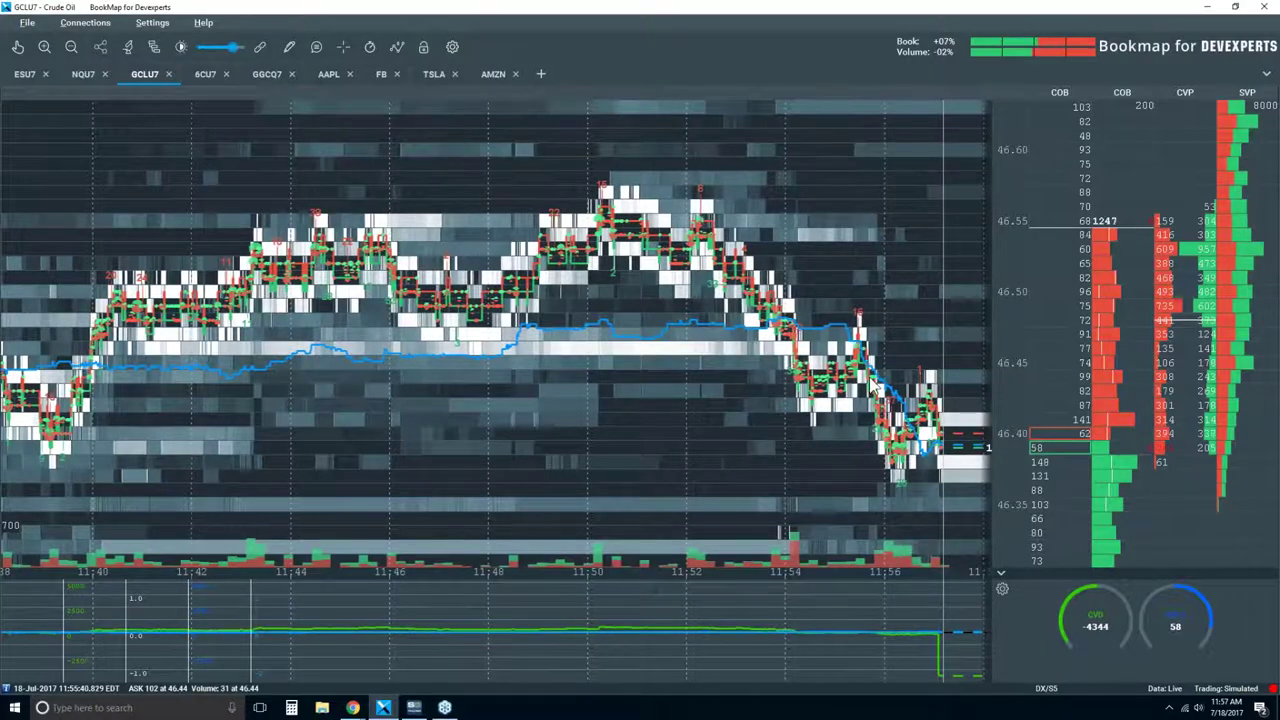
pyautogui.scroll(-1, 871, 384)
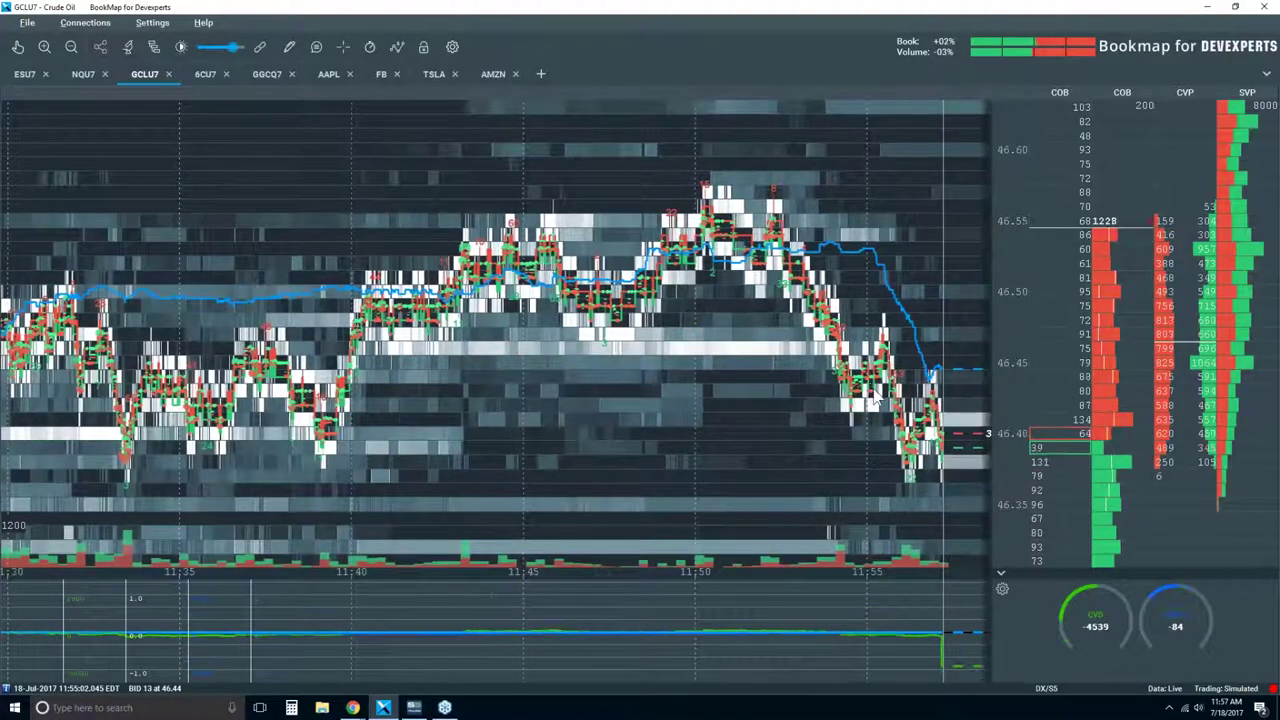
pyautogui.scroll(-1, 889, 416)
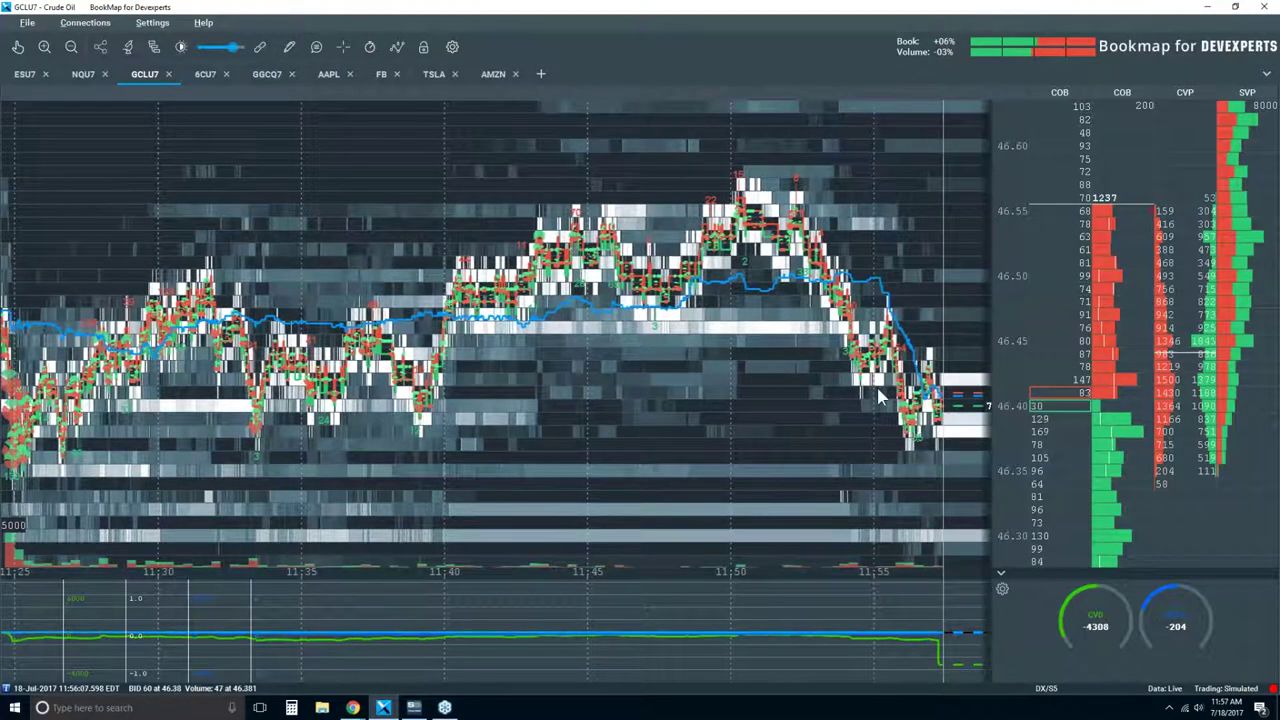
pyautogui.scroll(-3, 858, 392)
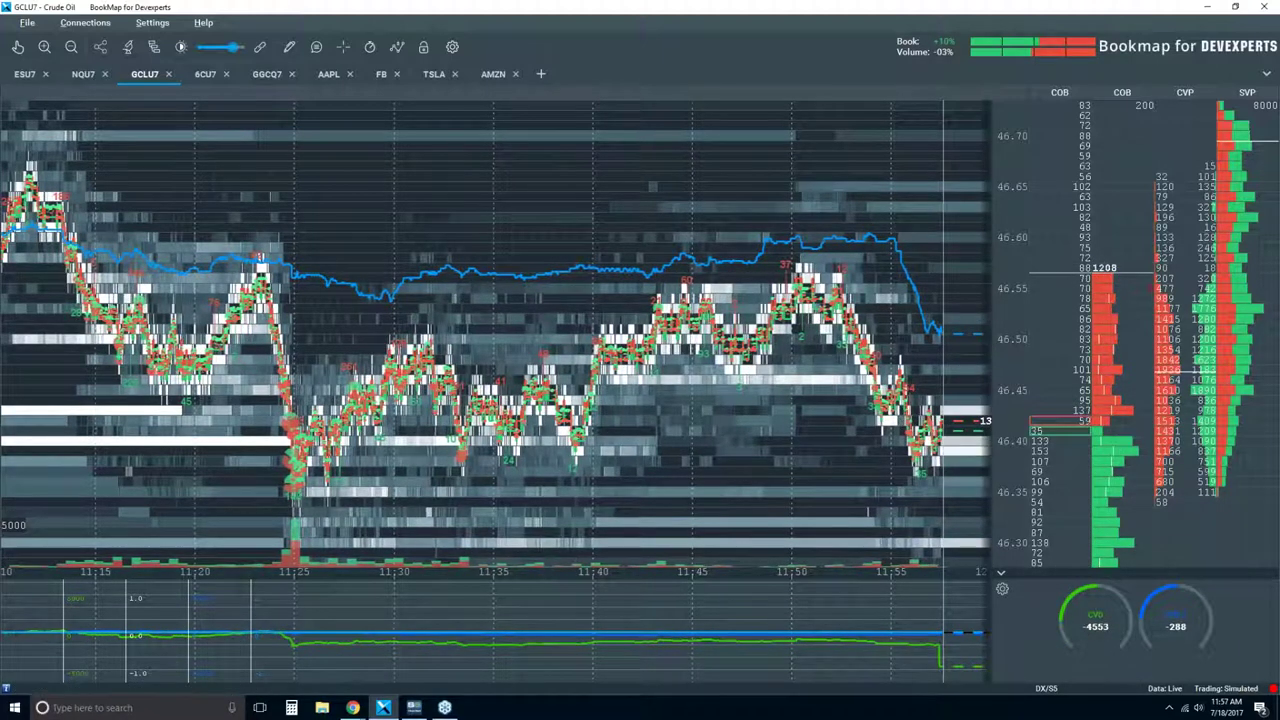
# Draw a descending ray along the GCLU7 highs from about 11:52 and a horizontal ray near 46.42 from about 11:54.
pyautogui.click(289, 47)
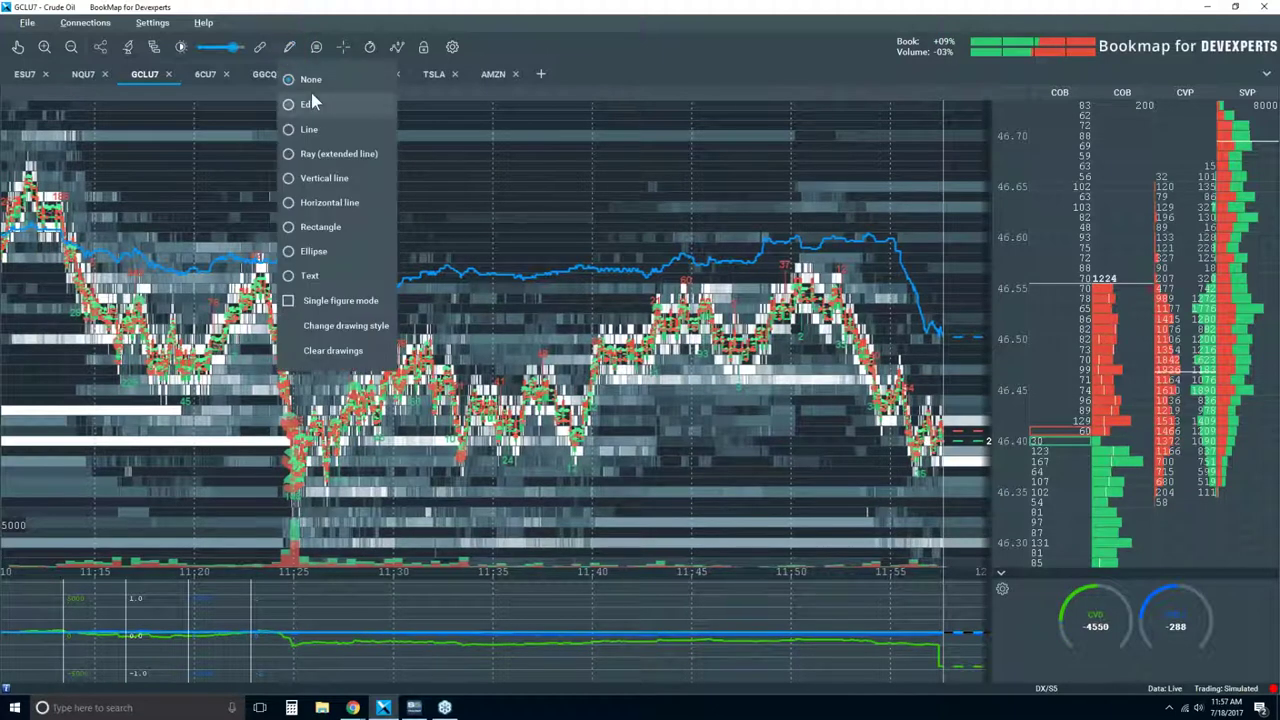
pyautogui.click(340, 153)
pyautogui.moveTo(840, 298); pyautogui.dragTo(883, 346)
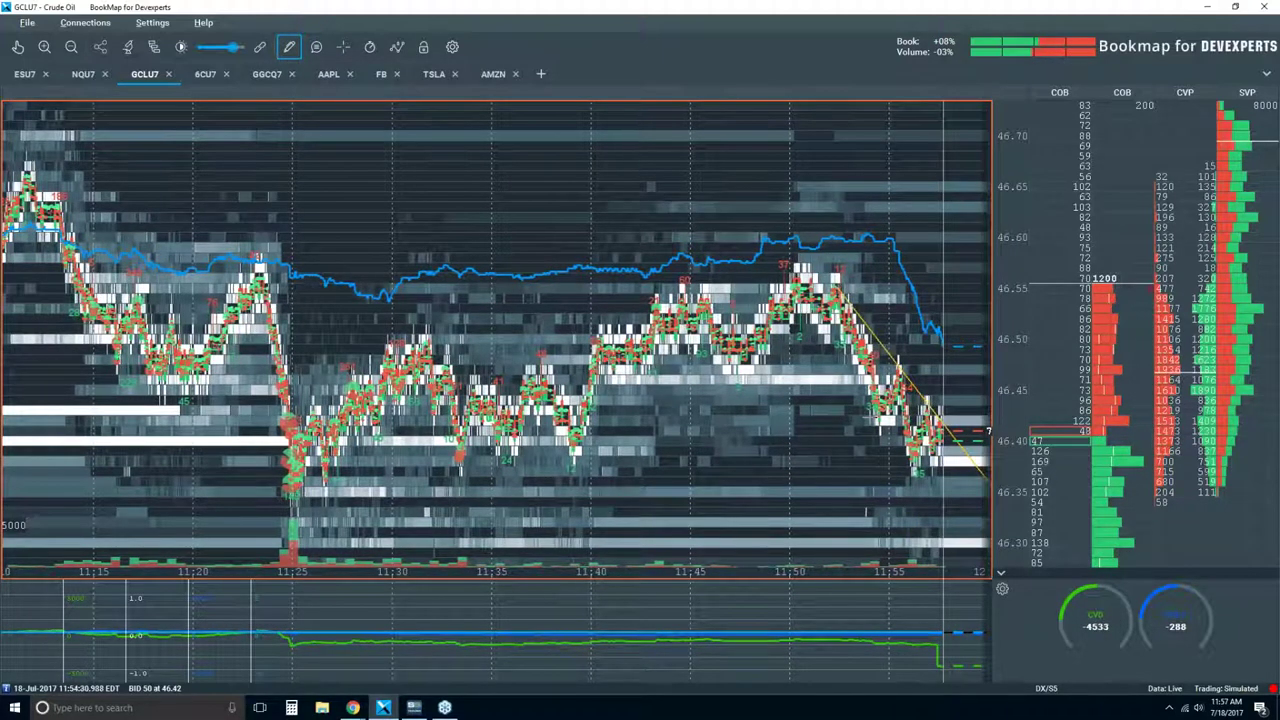
pyautogui.click(284, 47)
pyautogui.click(785, 373)
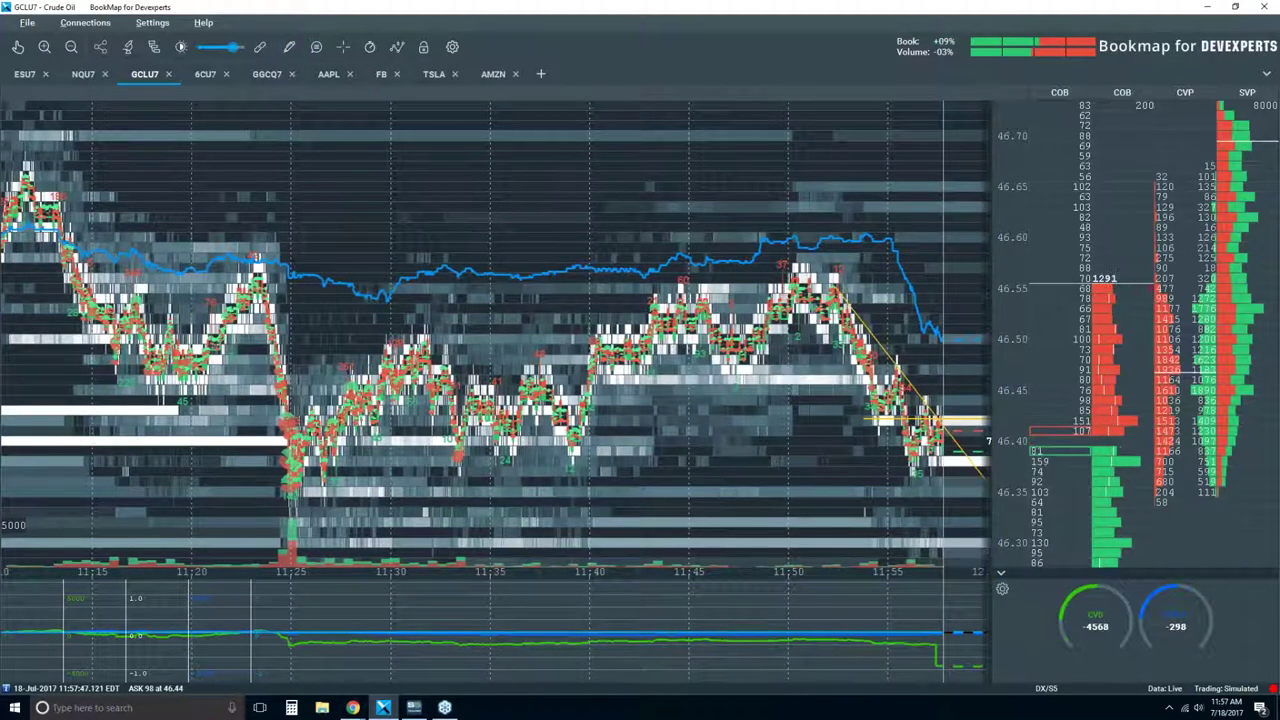
# Examine the GCLU7 price action from about 11:51 to 11:58 against the two yellow rays and the blue 6CU7 line.
pyautogui.scroll(5, 898, 341)
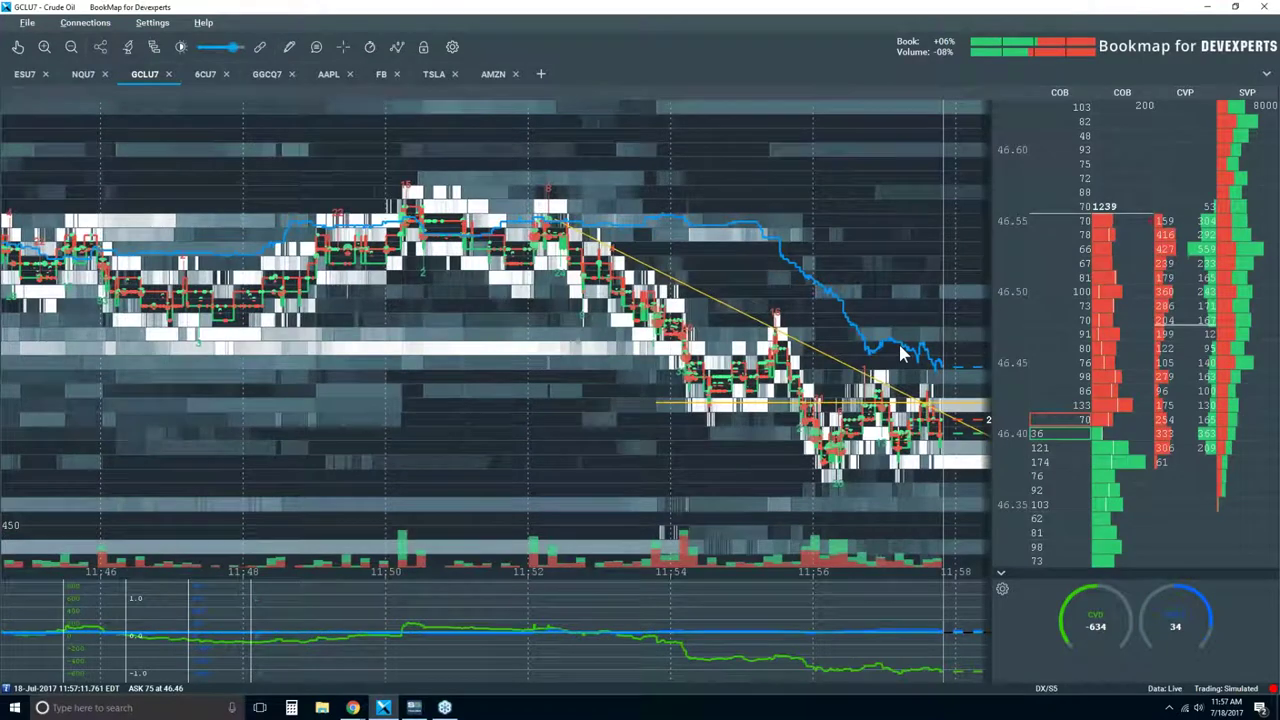
pyautogui.scroll(2, 900, 347)
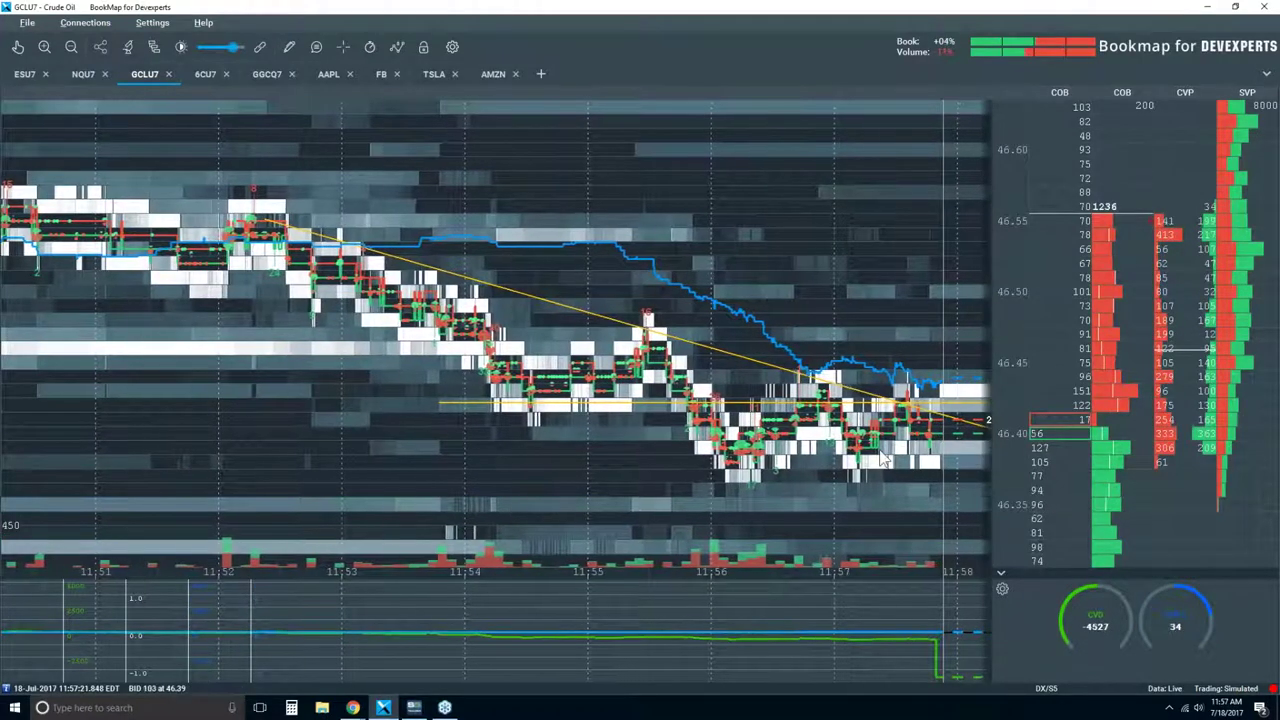
pyautogui.scroll(1, 882, 457)
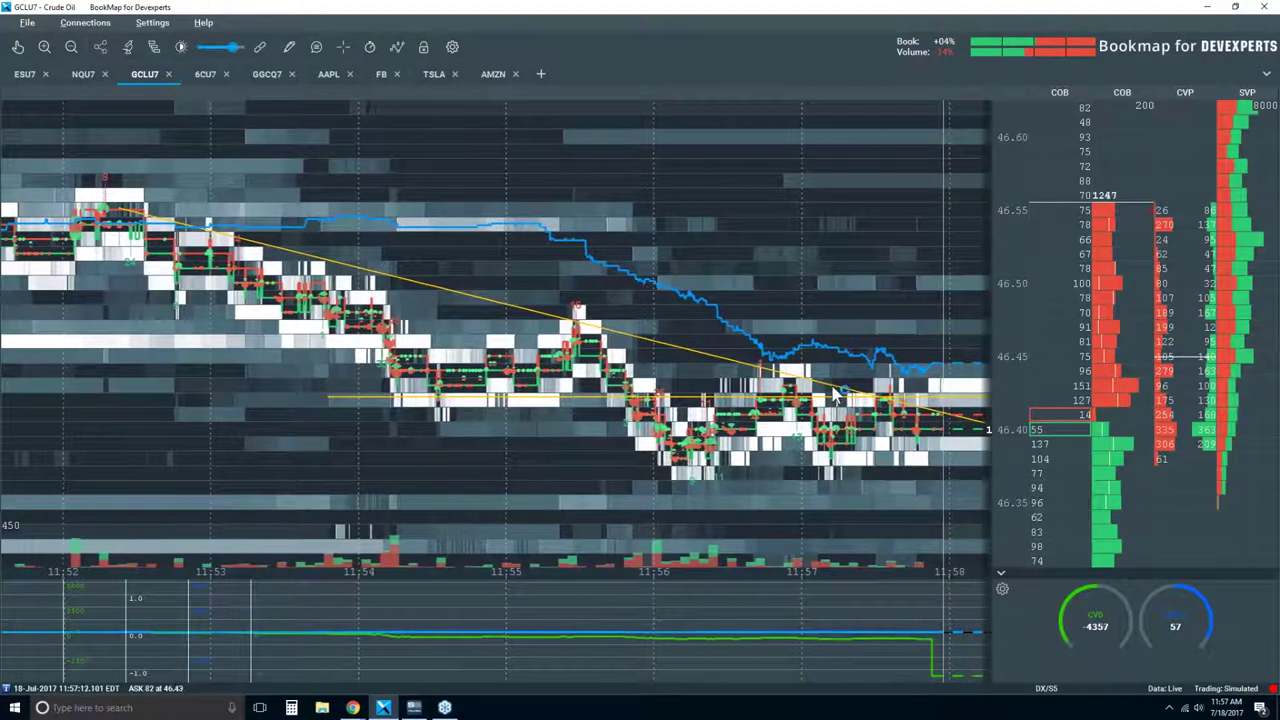
pyautogui.scroll(-1, 843, 390)
pyautogui.scroll(-2, 843, 390)
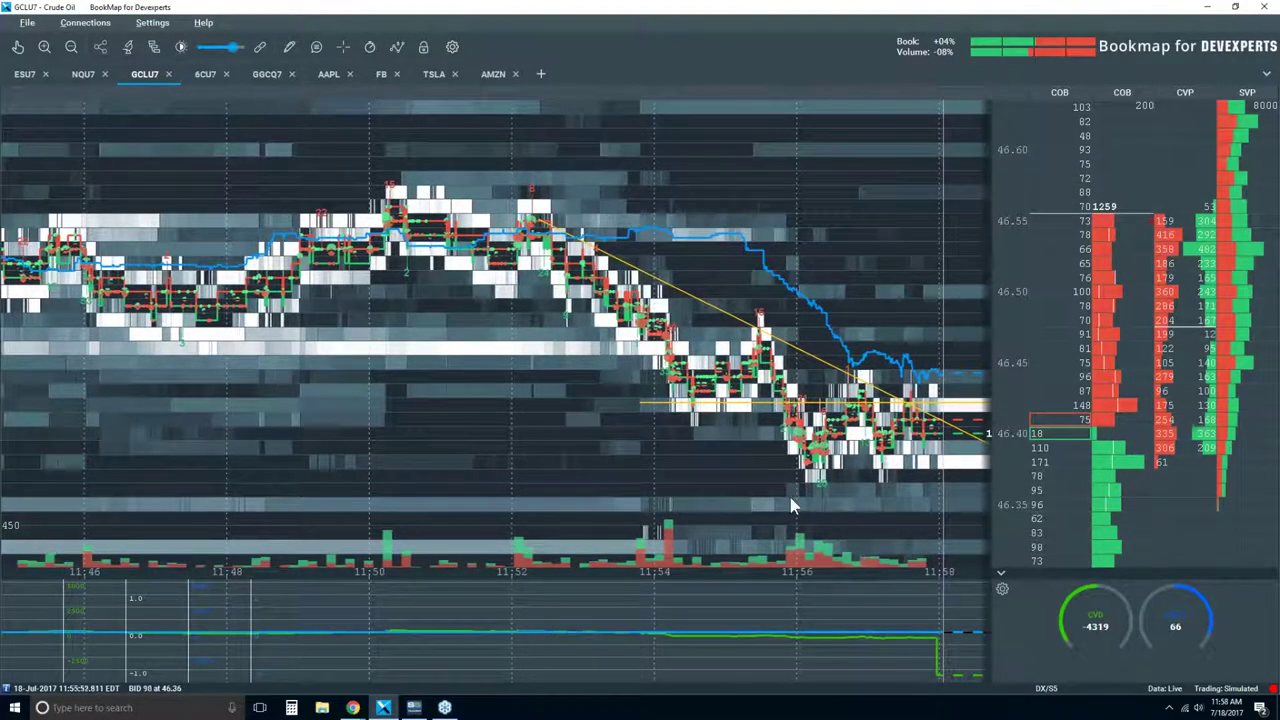
pyautogui.scroll(-2, 1068, 300)
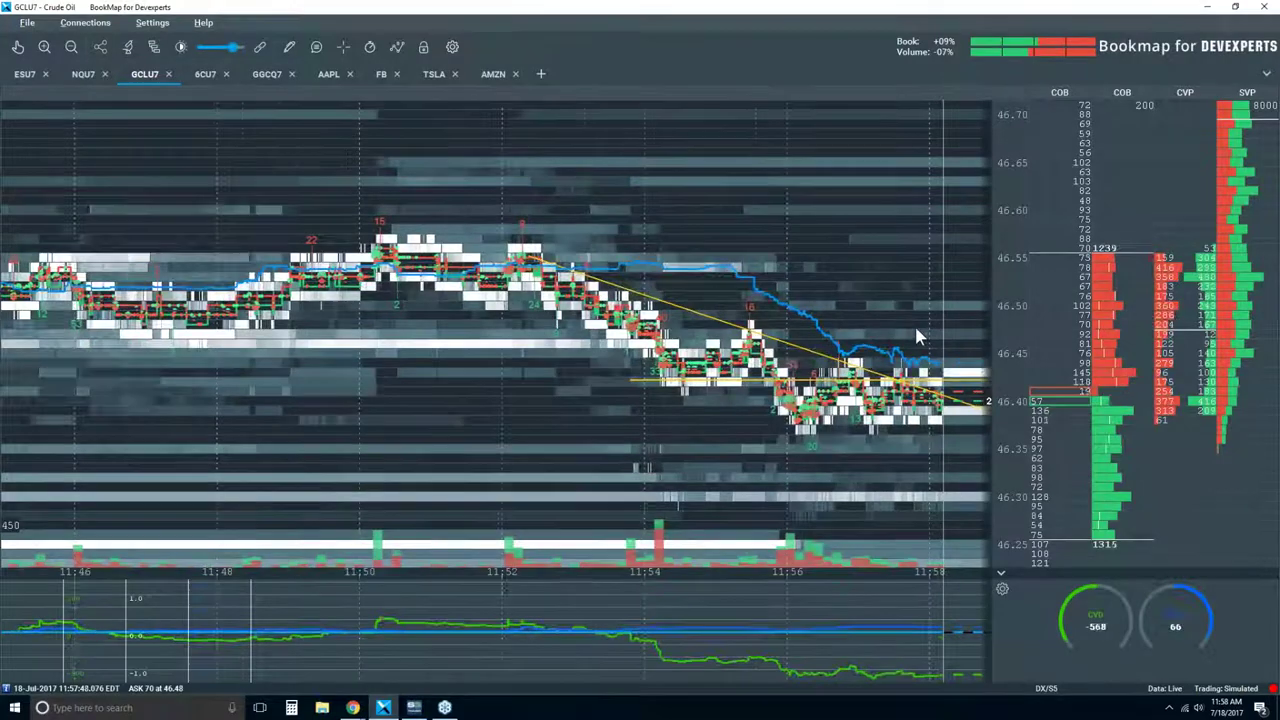
pyautogui.scroll(1, 916, 330)
pyautogui.scroll(-2, 918, 336)
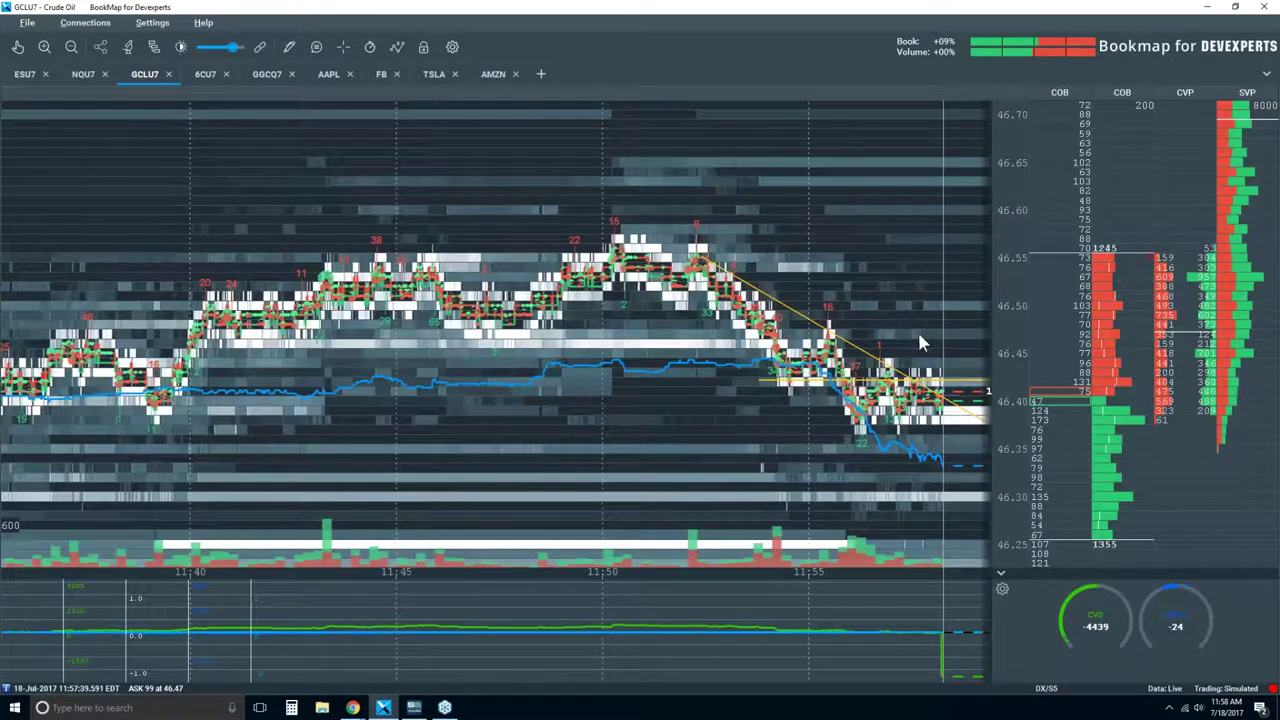
pyautogui.scroll(1, 918, 343)
pyautogui.scroll(1, 918, 343)
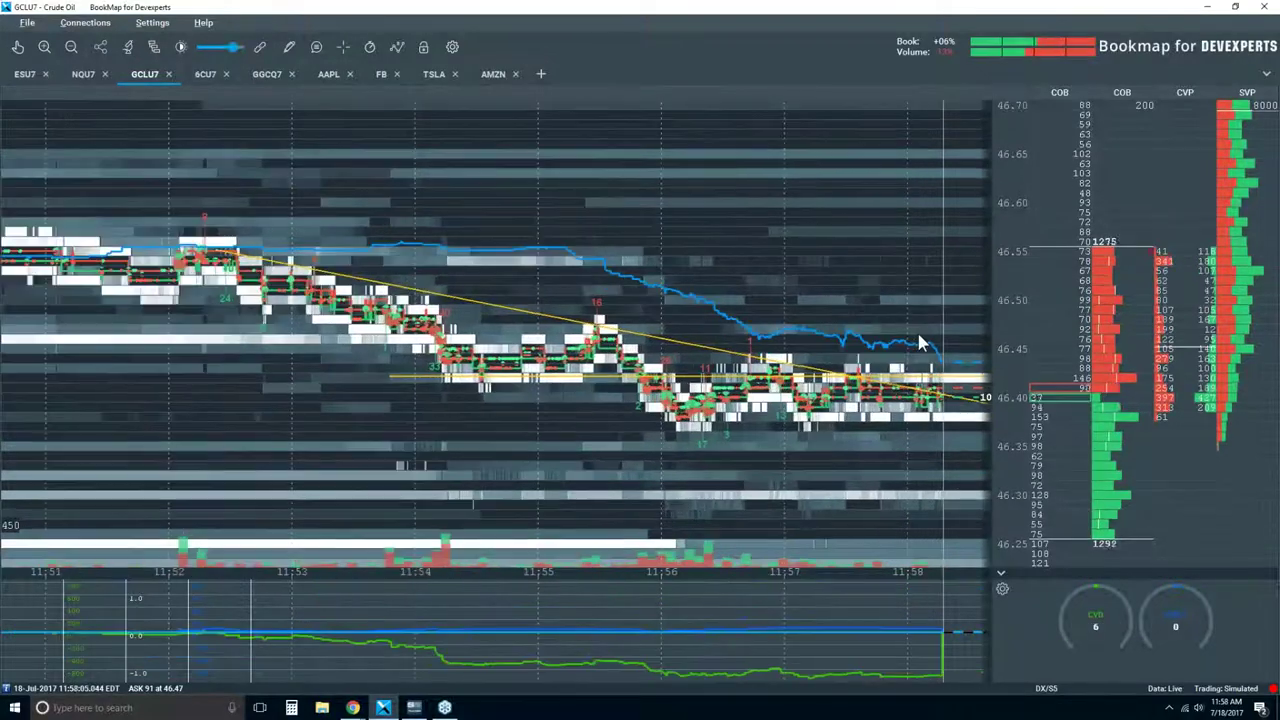
pyautogui.scroll(2, 920, 343)
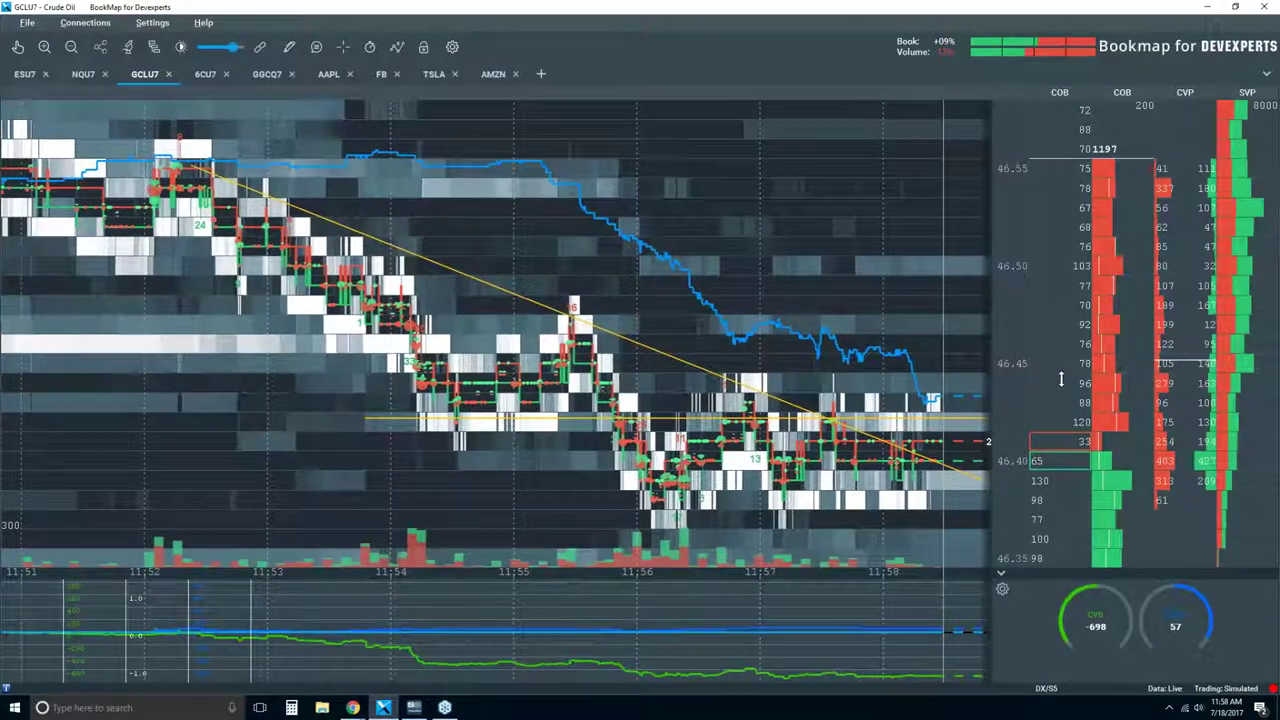
# Compare the GCLU7 decline and its rays with the blue 6CU7 line over wider periods, back to about 11:15.
pyautogui.scroll(-2, 1060, 388)
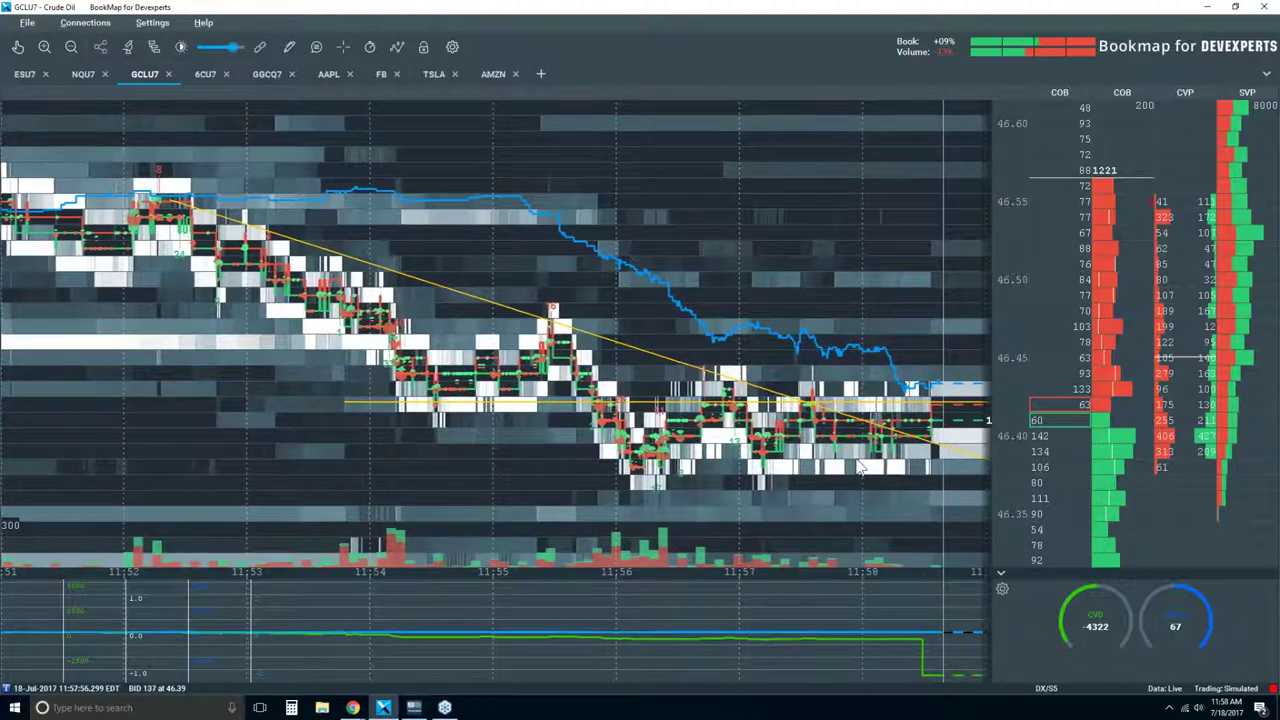
pyautogui.scroll(-1, 855, 465)
pyautogui.scroll(-3, 855, 465)
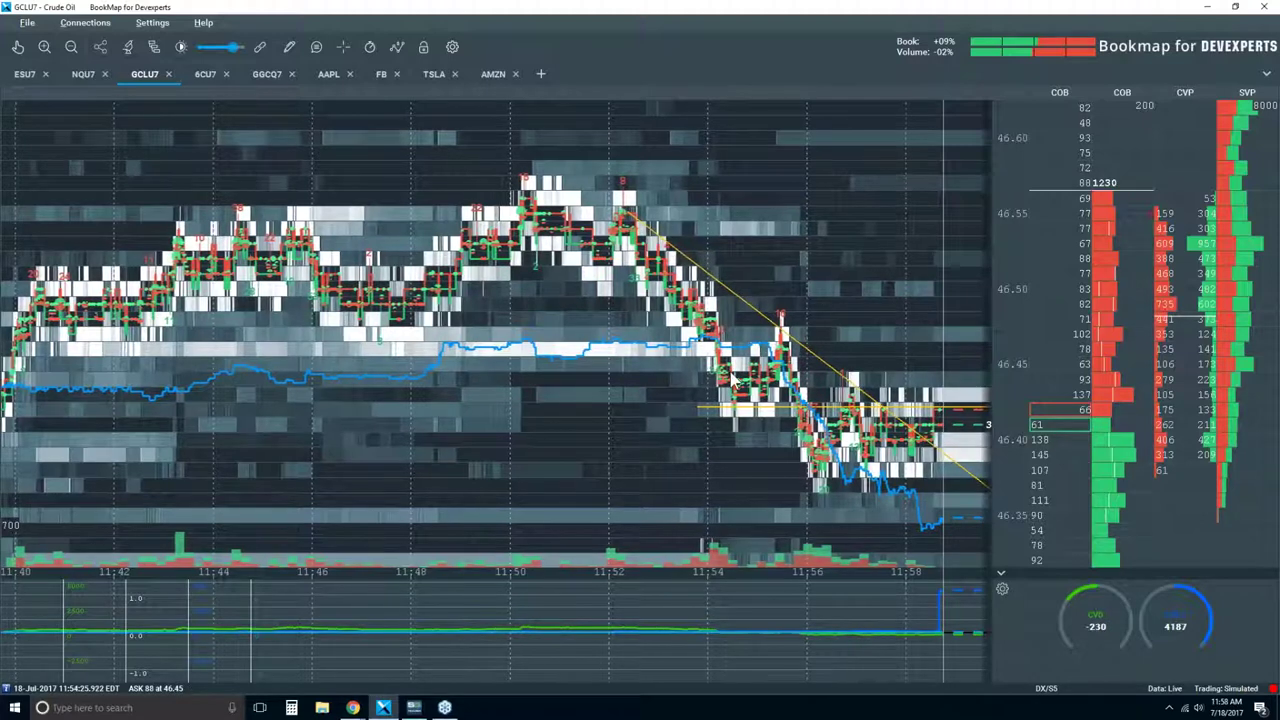
pyautogui.scroll(3, 758, 330)
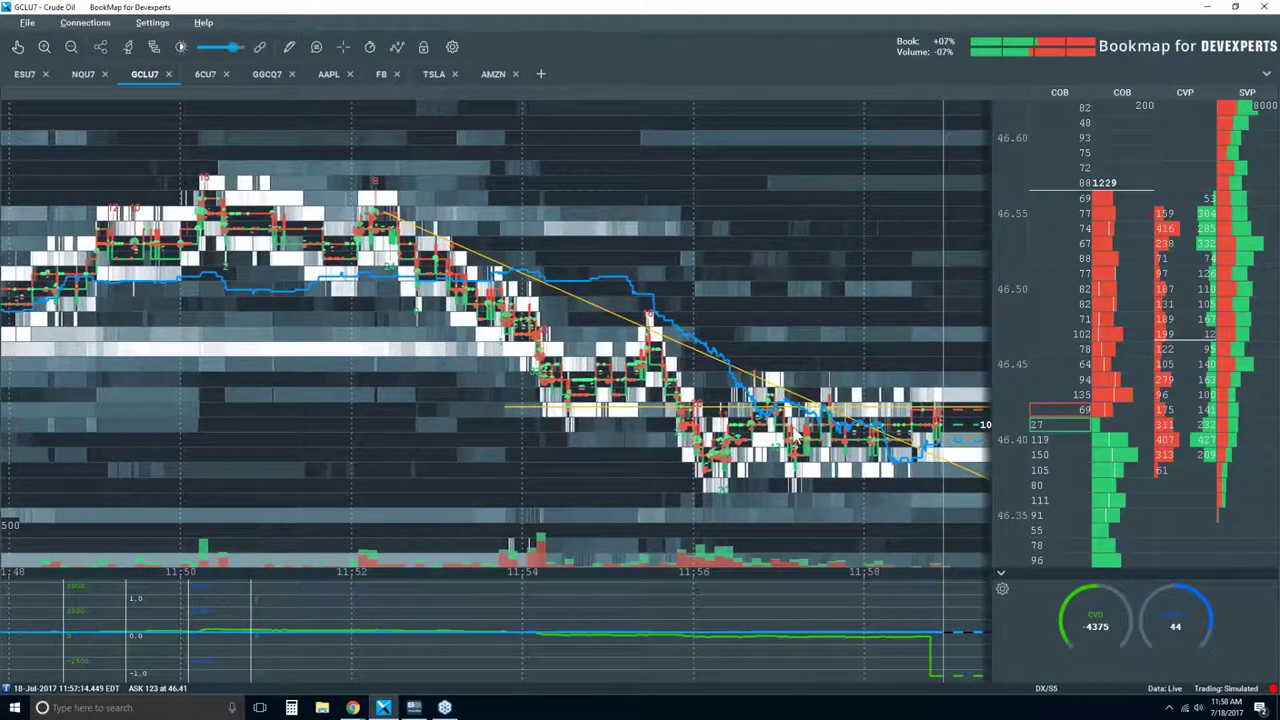
pyautogui.scroll(-1, 780, 430)
pyautogui.scroll(-1, 795, 437)
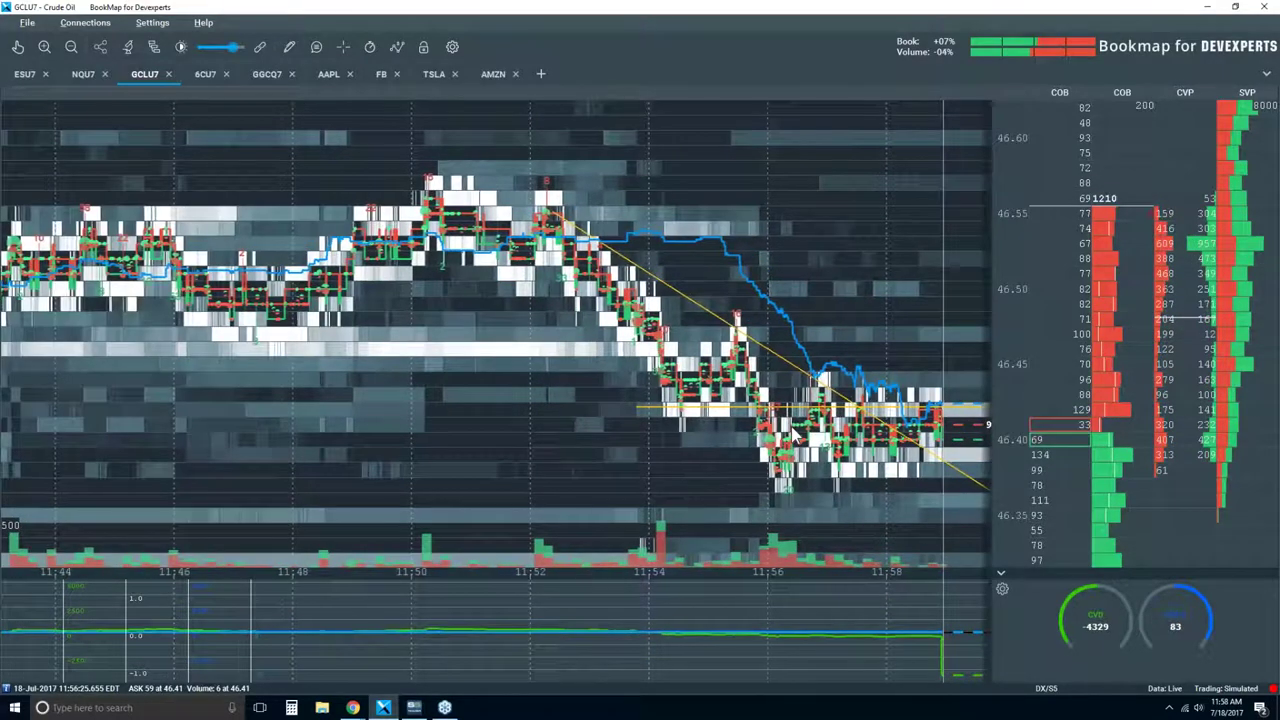
pyautogui.scroll(-1, 795, 437)
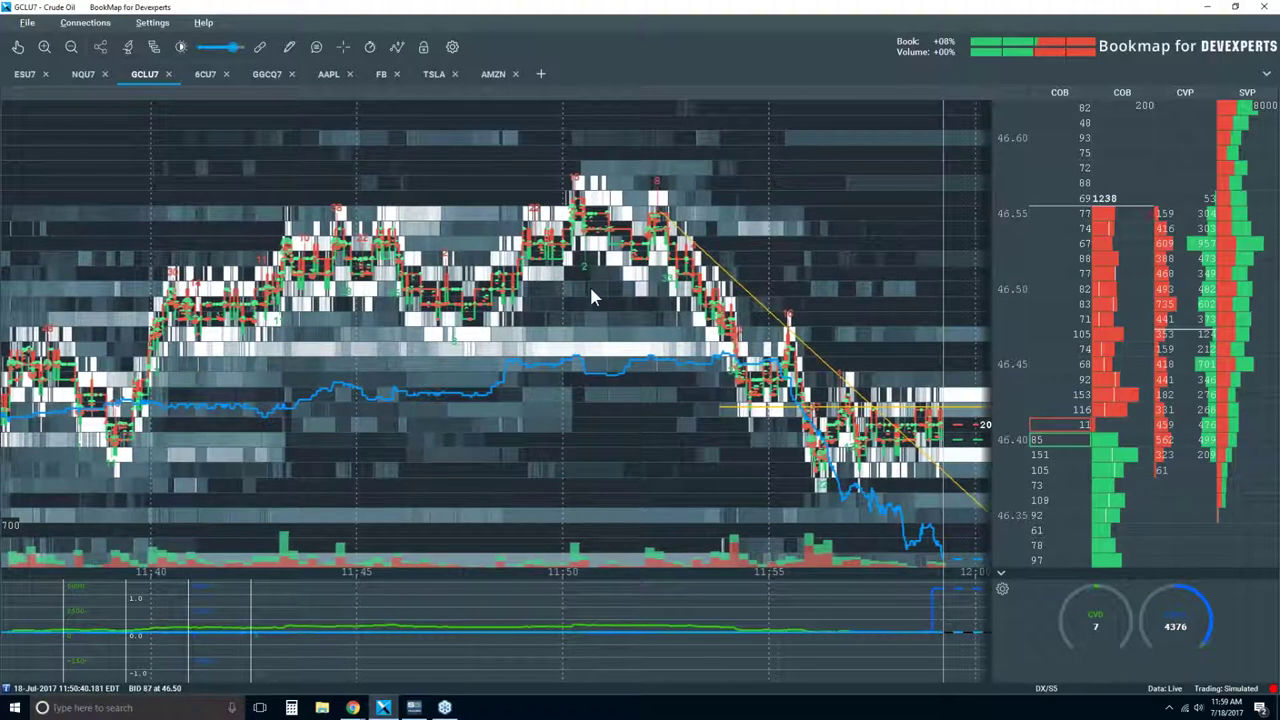
pyautogui.scroll(-1, 590, 290)
pyautogui.scroll(-2, 590, 292)
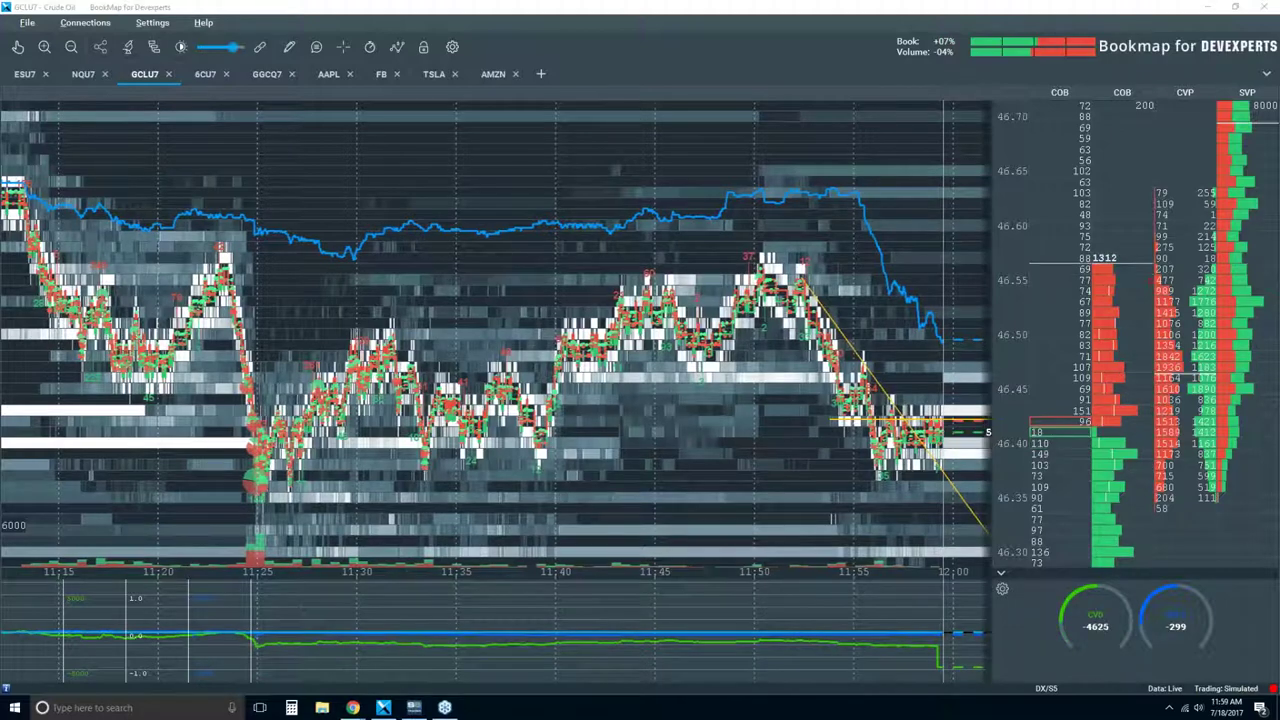
# Examine the GCLU7 price near 46.40 from about 11:51, and its broader trend against the blue 6CU7 line back to about 10:30.
pyautogui.scroll(5, 890, 310)
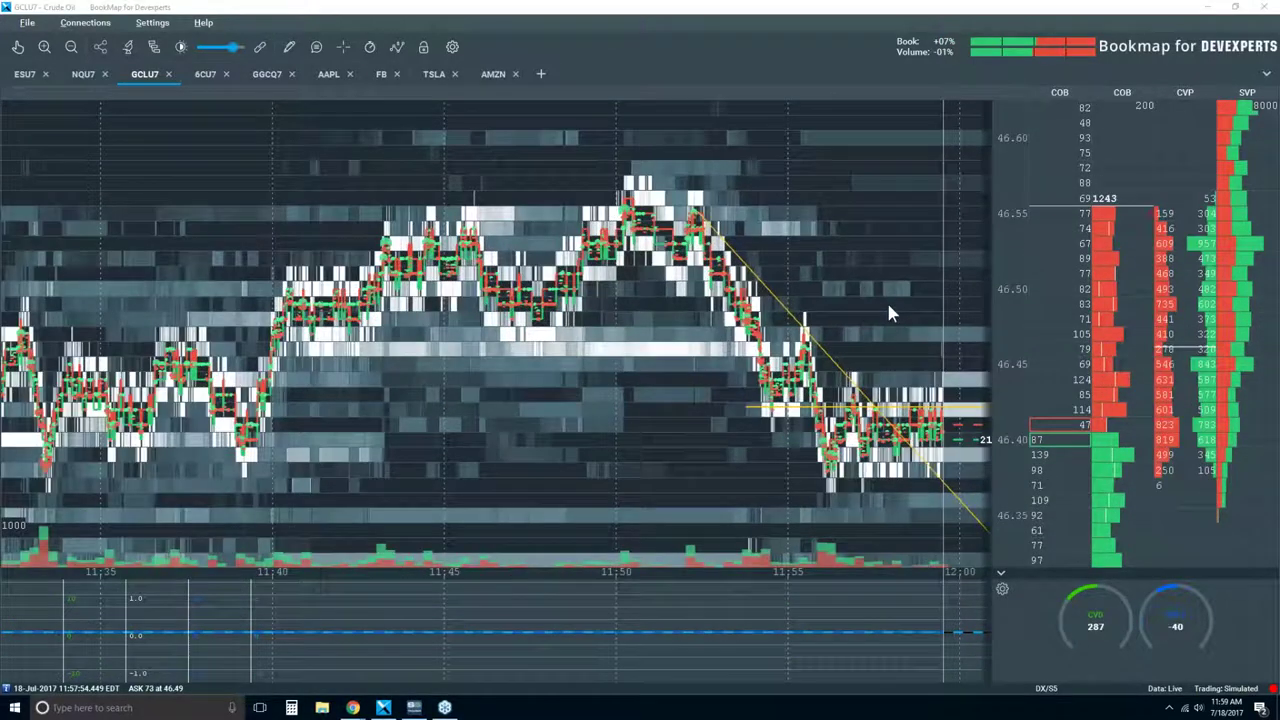
pyautogui.scroll(2, 889, 310)
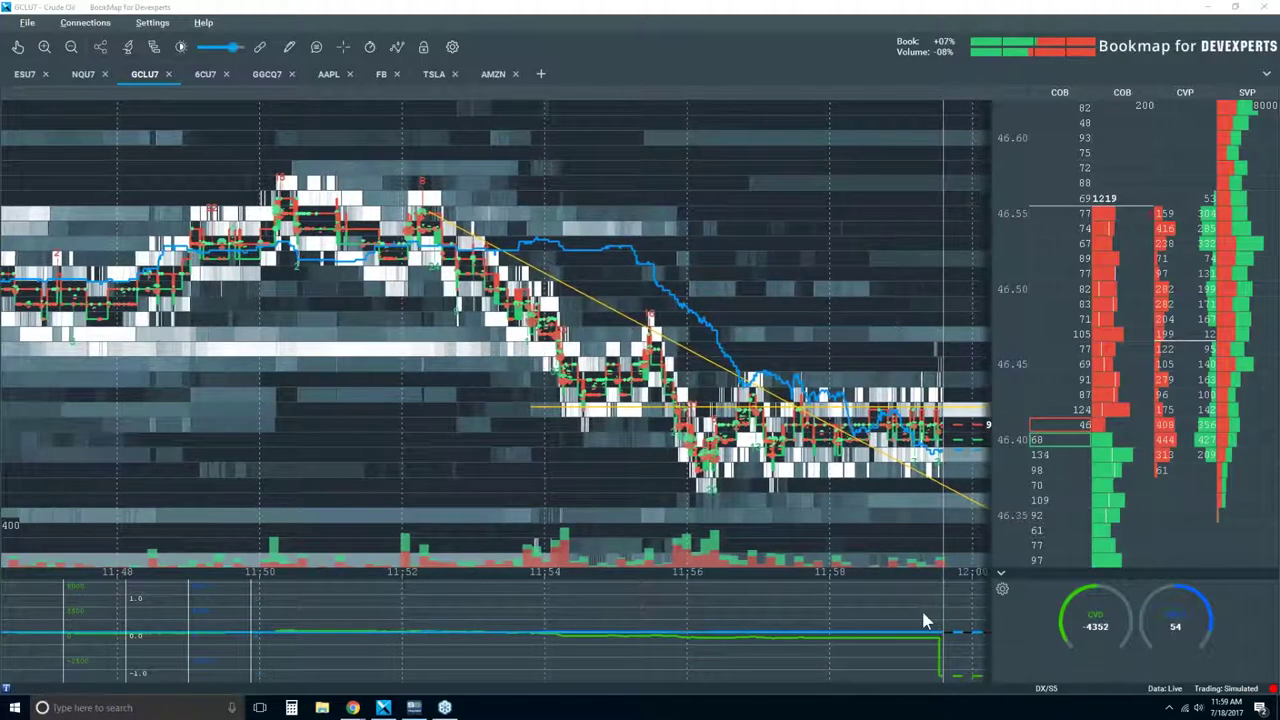
pyautogui.scroll(2, 890, 555)
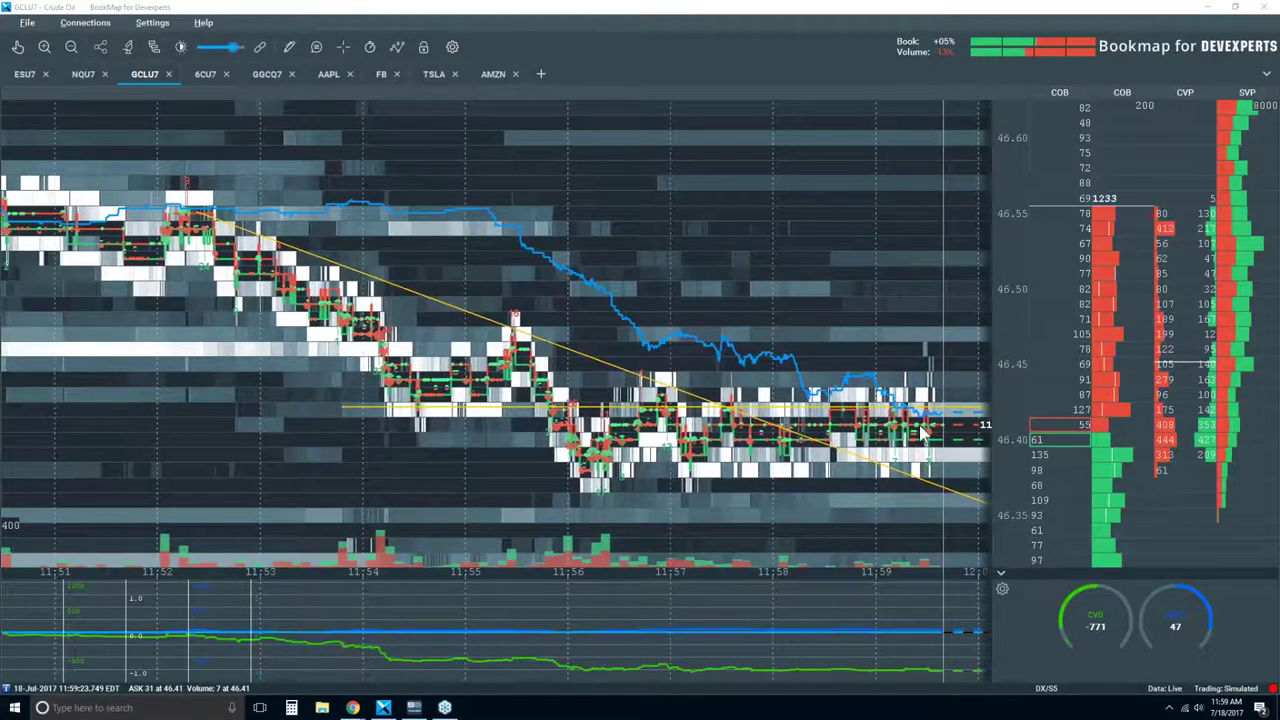
pyautogui.scroll(-3, 922, 432)
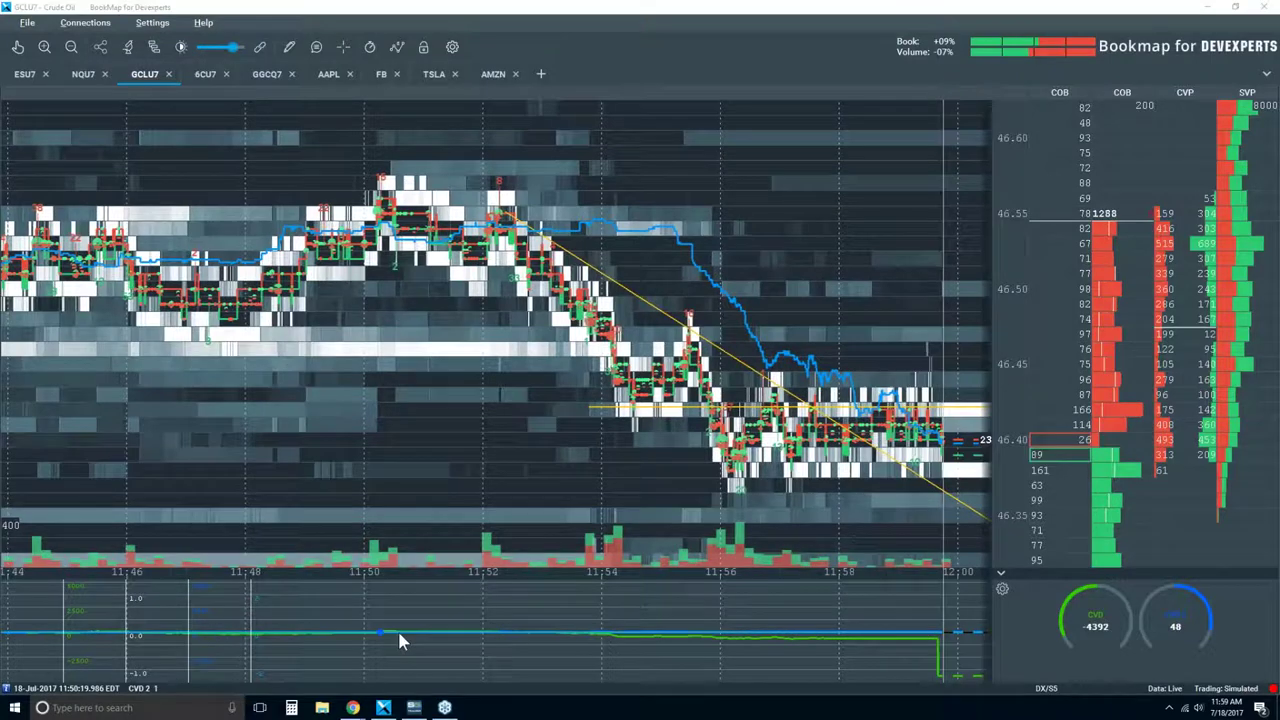
pyautogui.scroll(-1, 590, 442)
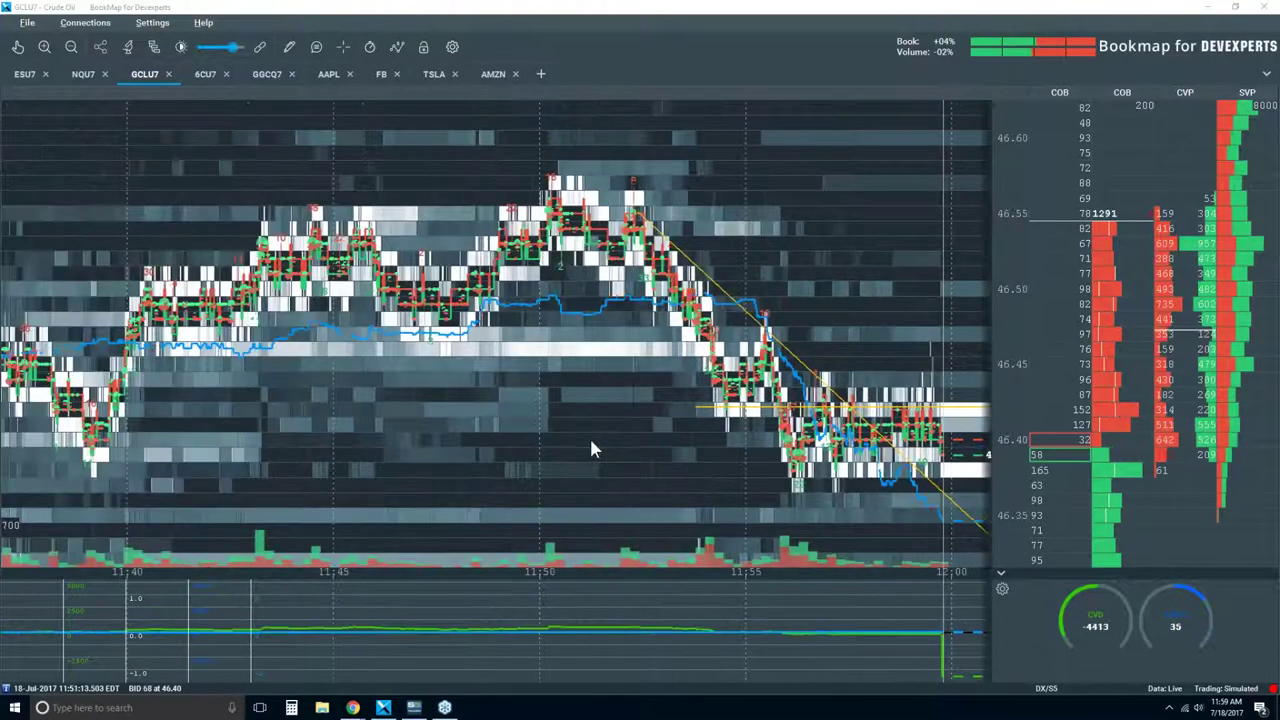
pyautogui.scroll(-1, 590, 441)
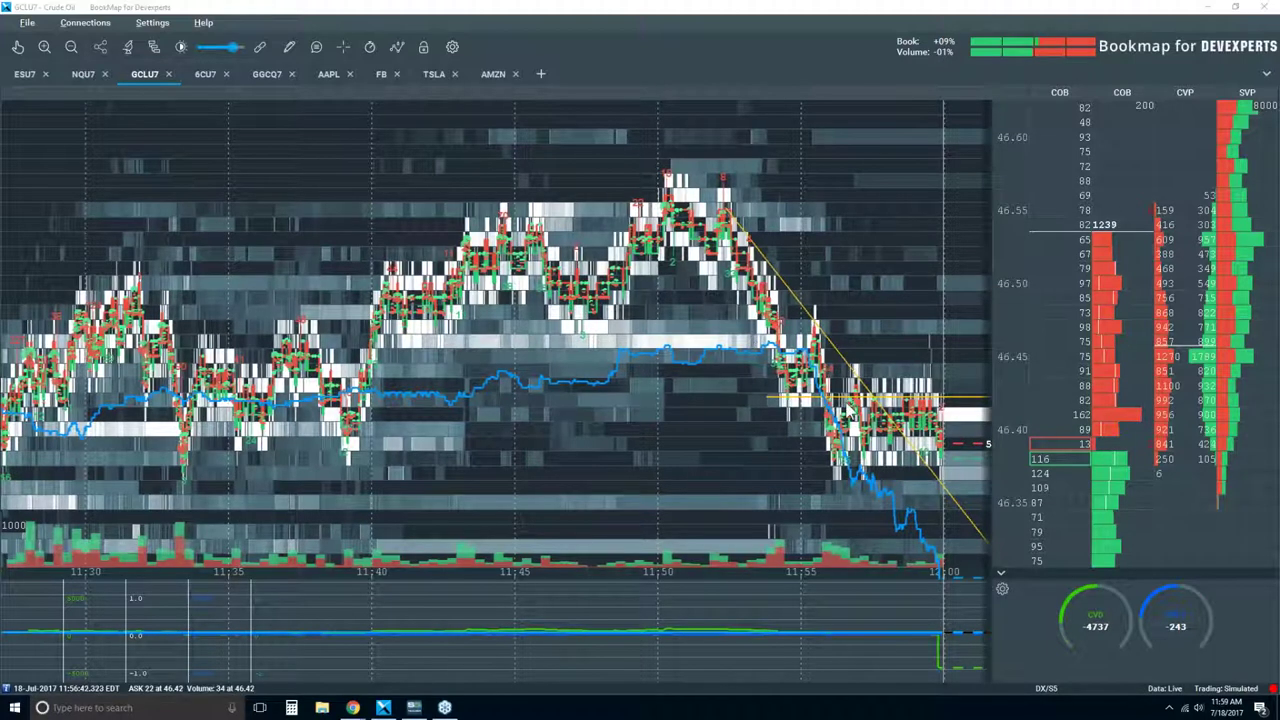
pyautogui.scroll(-1, 797, 388)
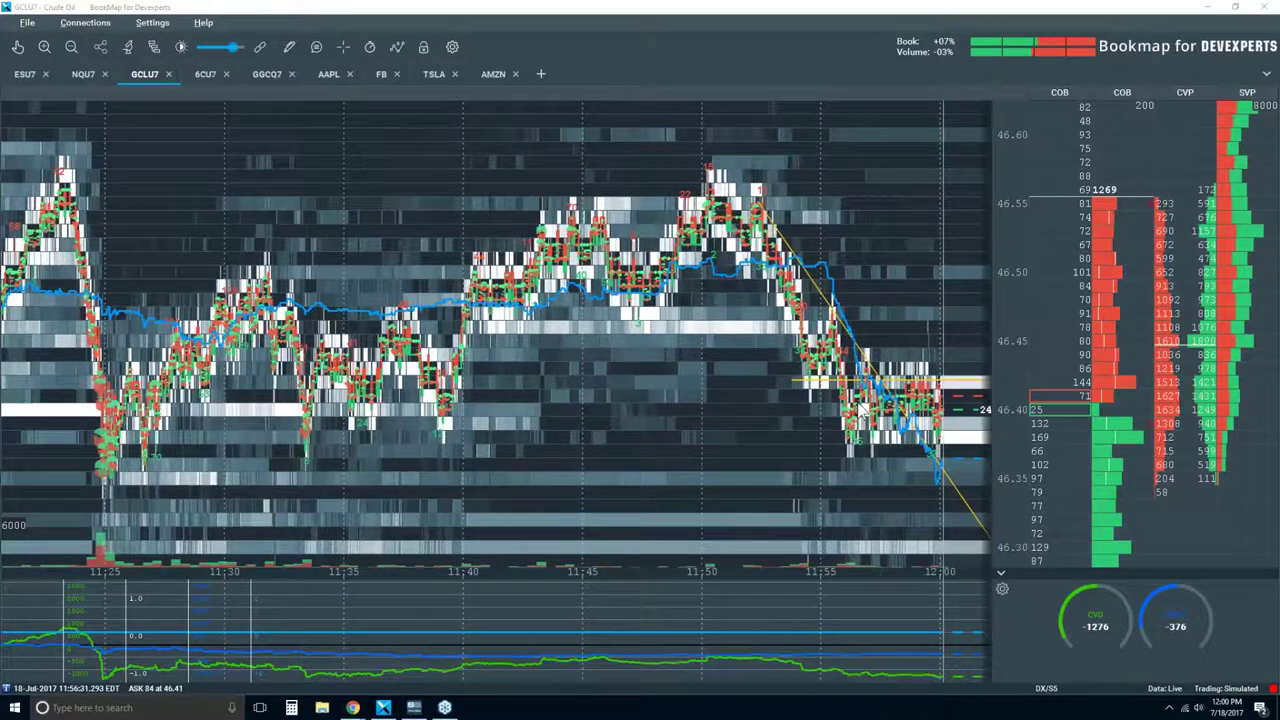
pyautogui.scroll(-2, 395, 365)
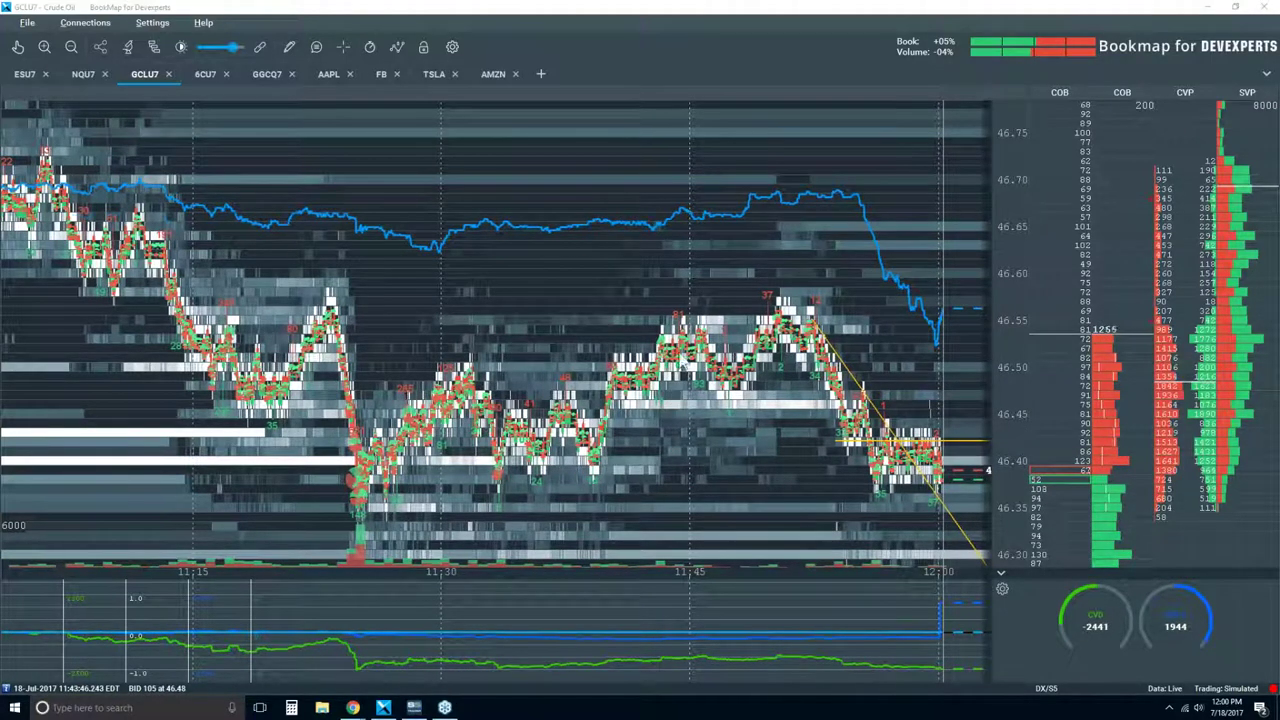
pyautogui.scroll(-3, 764, 338)
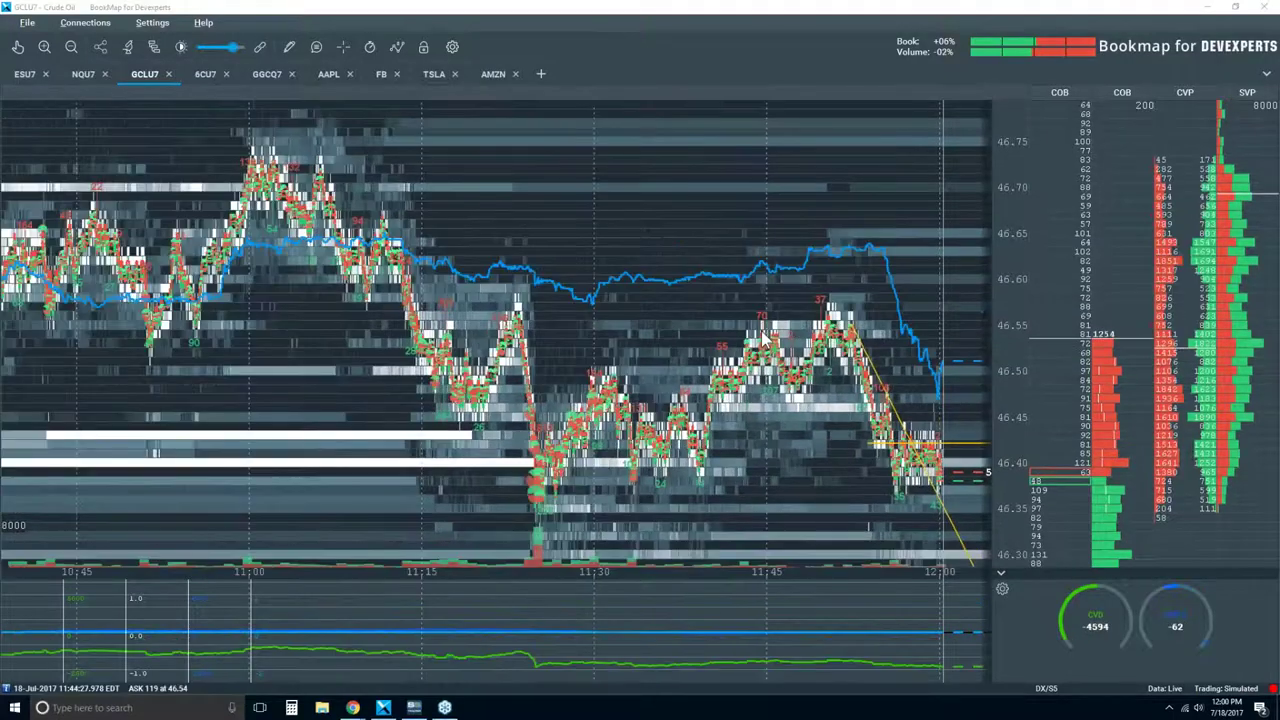
pyautogui.scroll(-2, 770, 322)
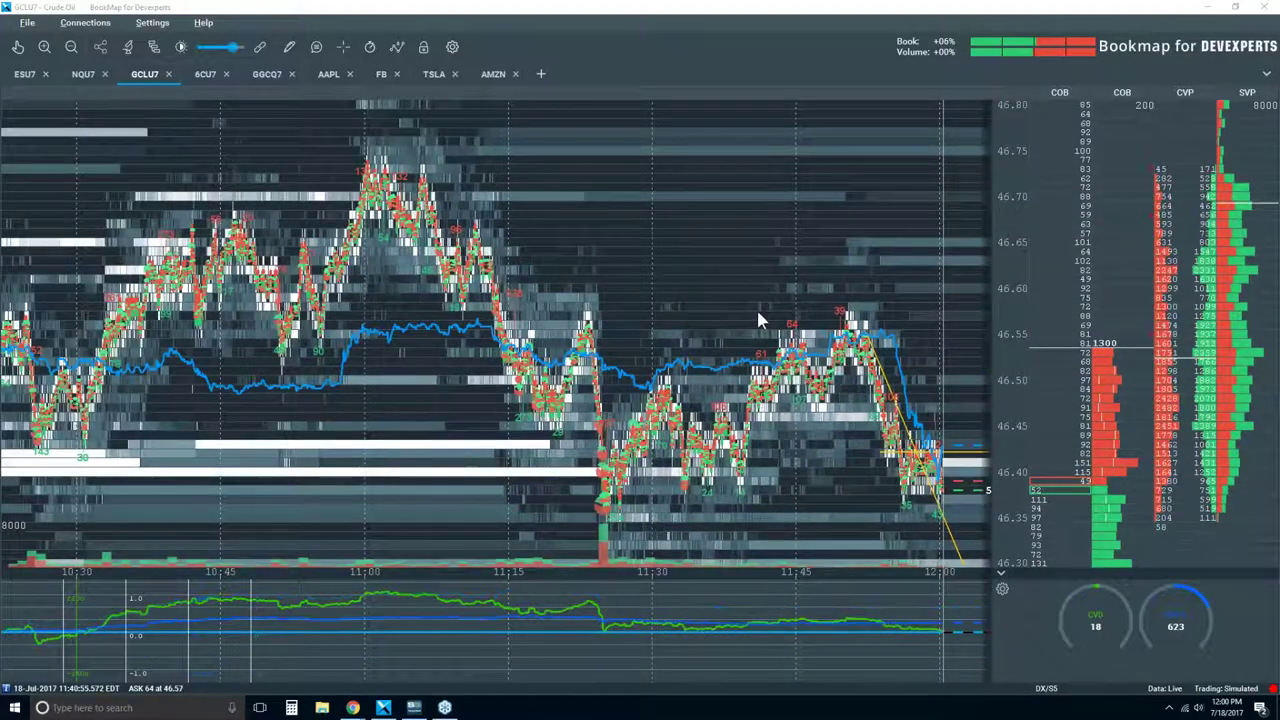
# Check GCLU7 liquidity down to about 46.20 and the price against its rays and the blue 6CU7 line between about 11:00 and 12:03.
pyautogui.scroll(4, 756, 318)
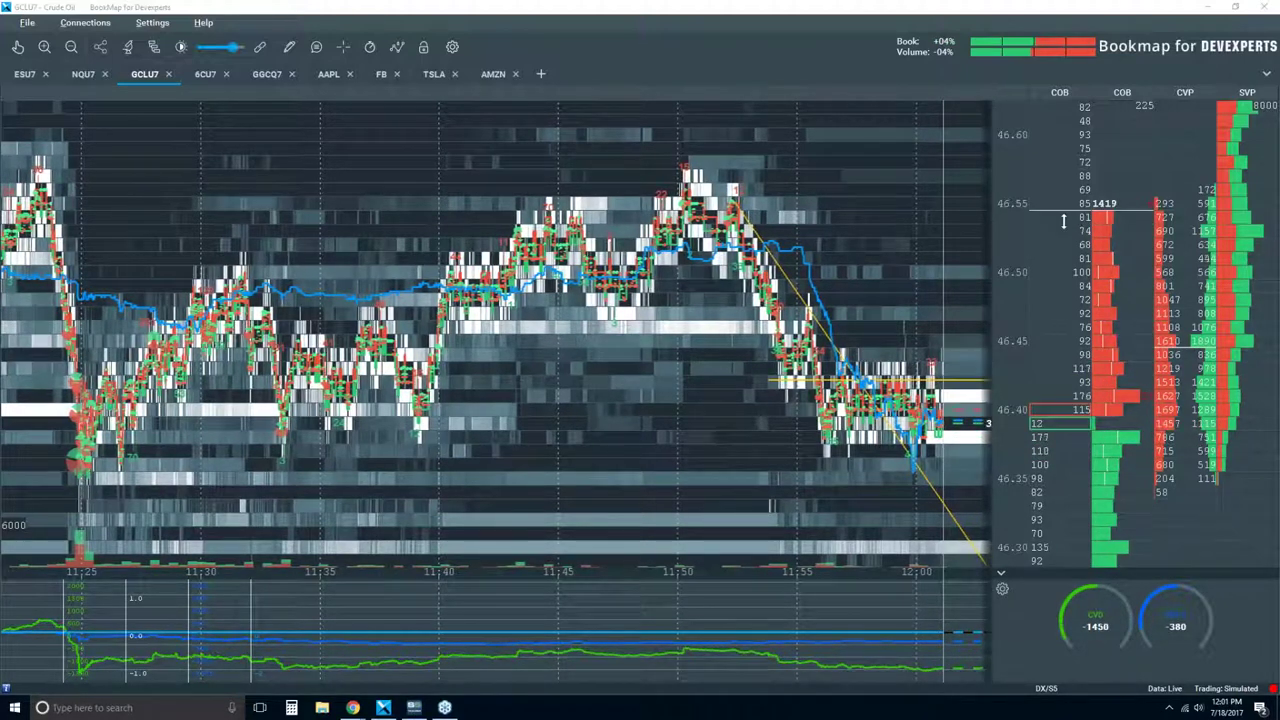
pyautogui.scroll(-2, 1134, 289)
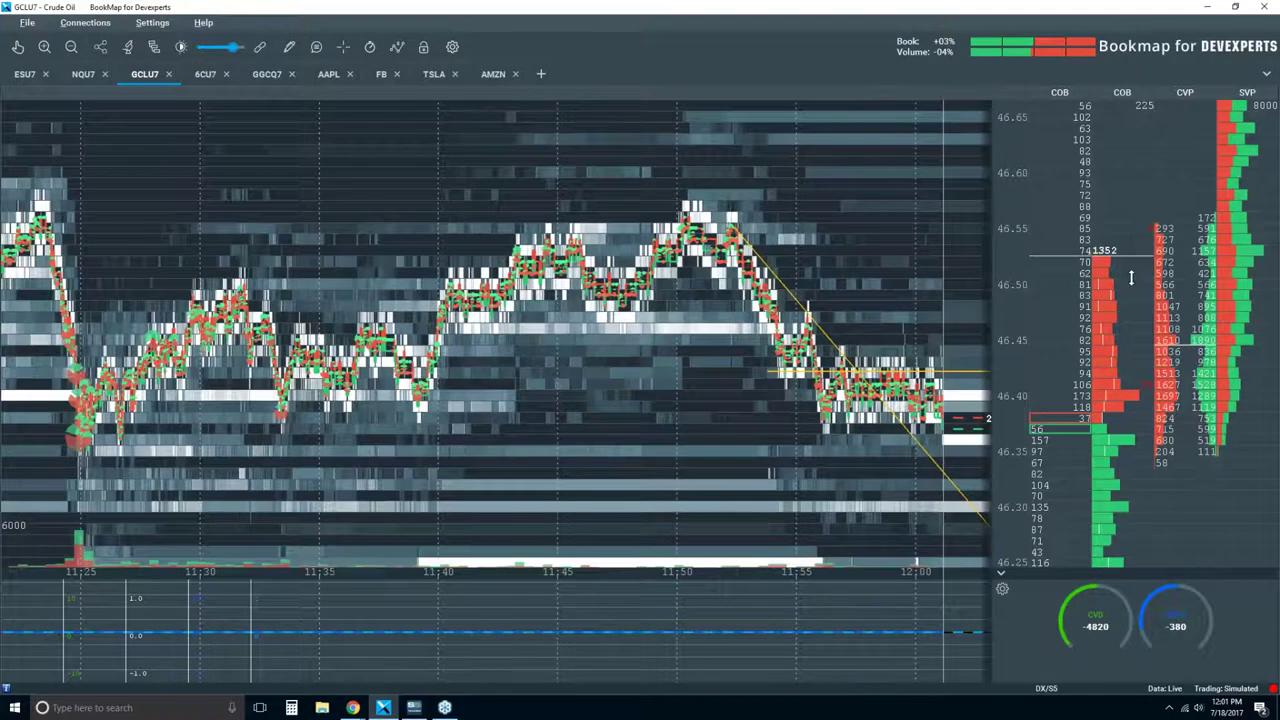
pyautogui.scroll(-1, 1134, 289)
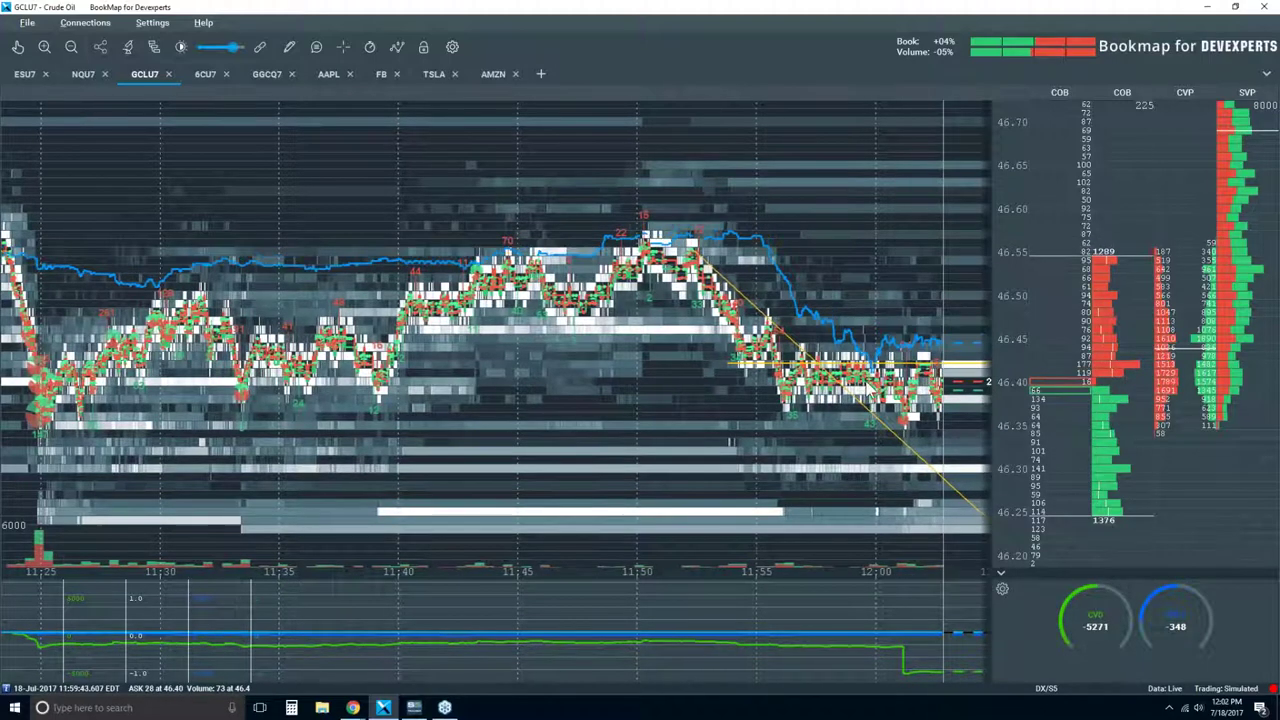
pyautogui.scroll(-1, 924, 380)
pyautogui.scroll(-2, 868, 390)
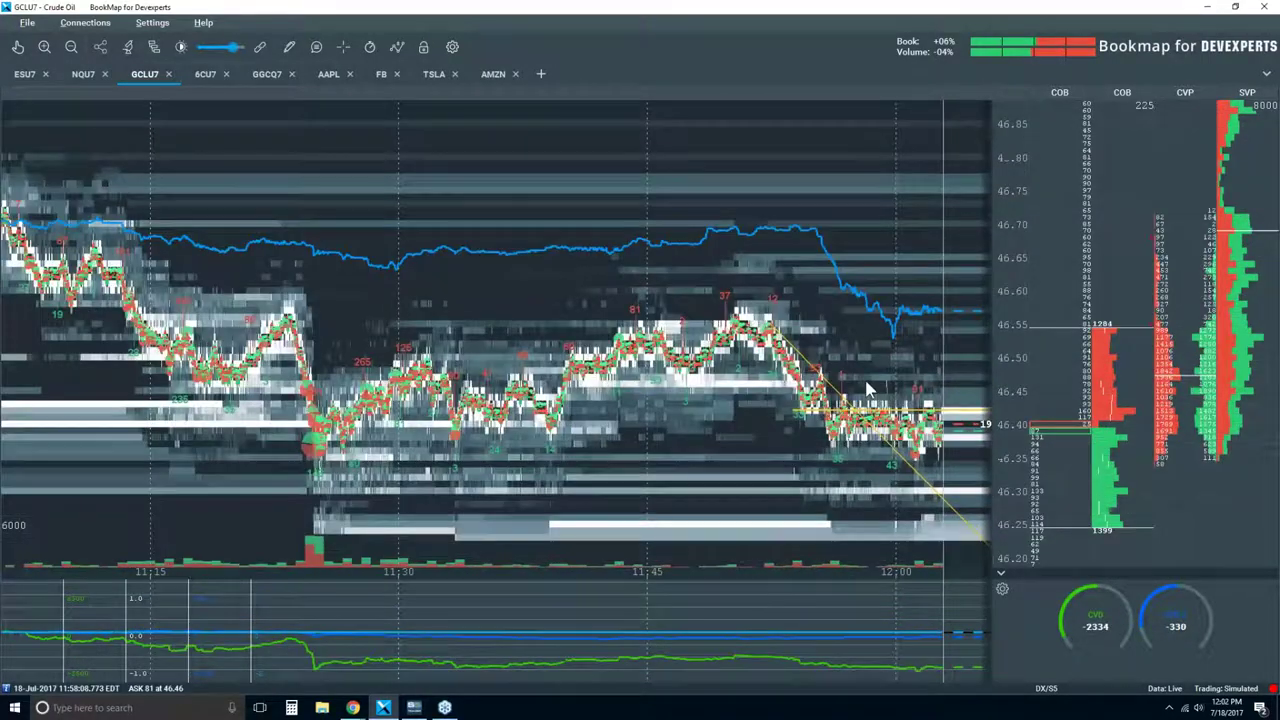
pyautogui.scroll(-1, 868, 390)
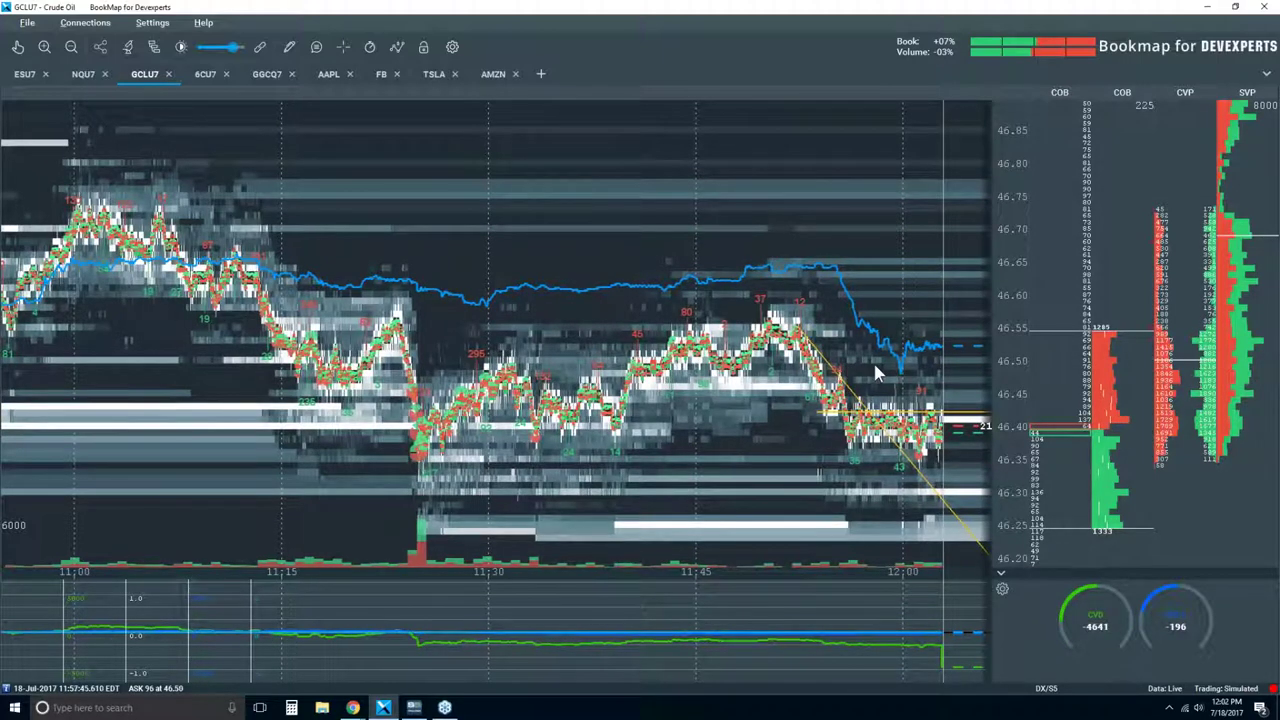
pyautogui.scroll(3, 871, 361)
pyautogui.scroll(1, 871, 361)
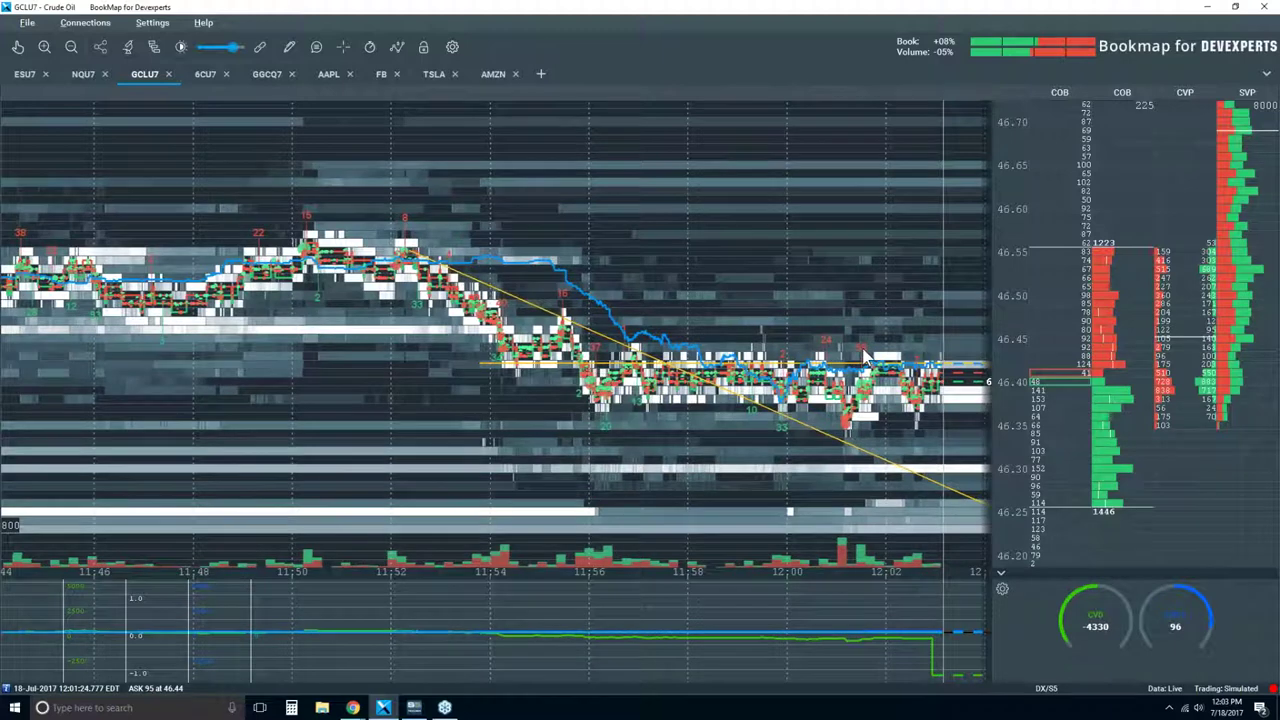
pyautogui.scroll(-1, 866, 355)
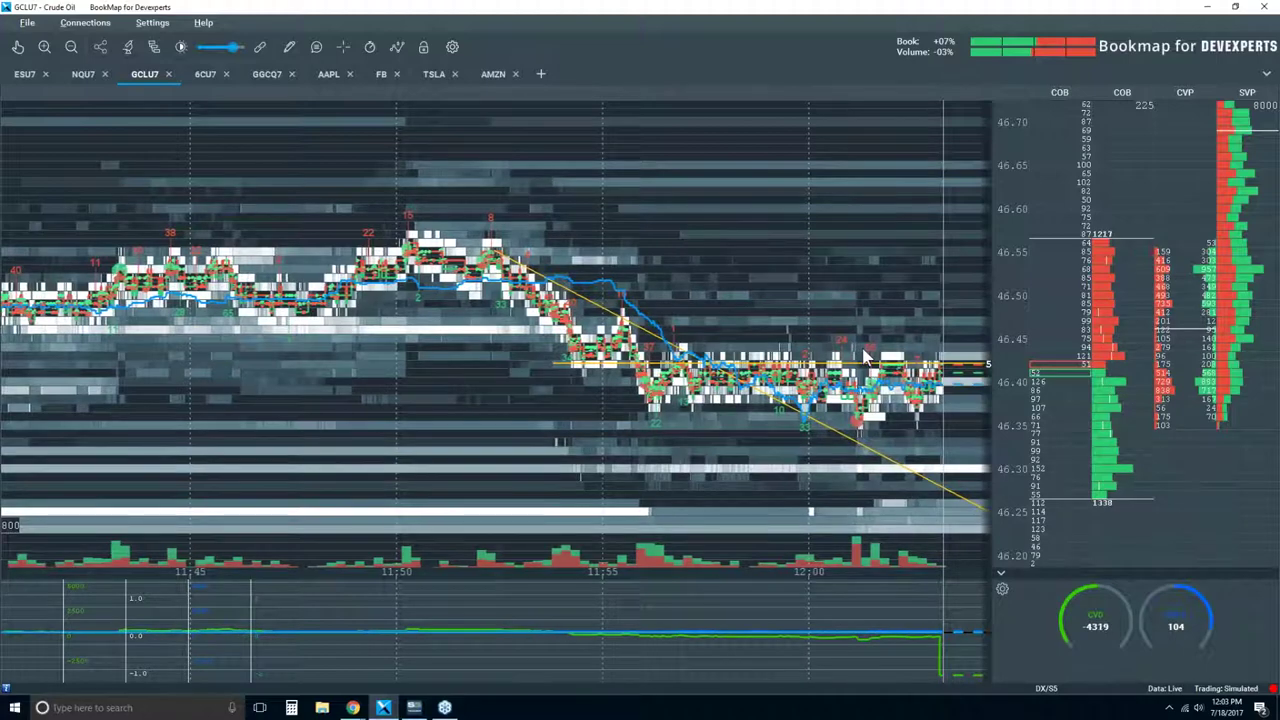
pyautogui.scroll(-2, 866, 355)
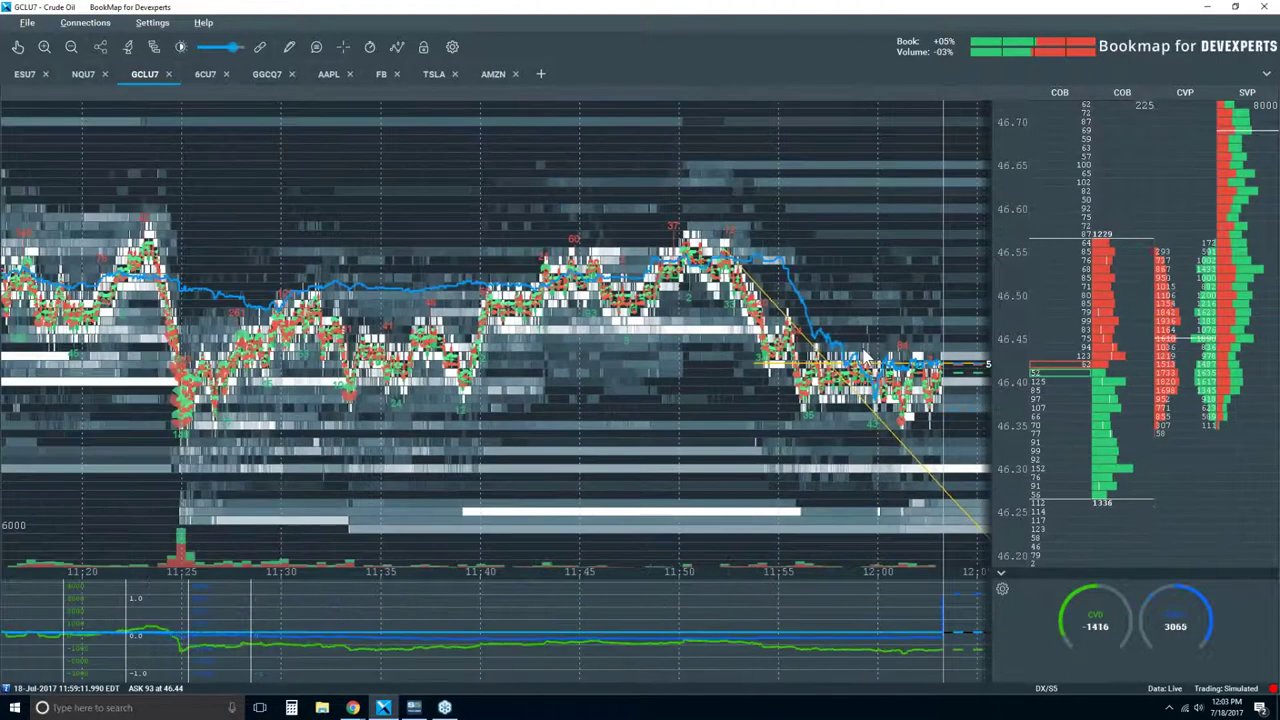
# Examine the broader GCLU7 trend back to about 09:45 against the blue 6CU7 line, and the price near its rays since about 11:41.
pyautogui.scroll(-1, 866, 356)
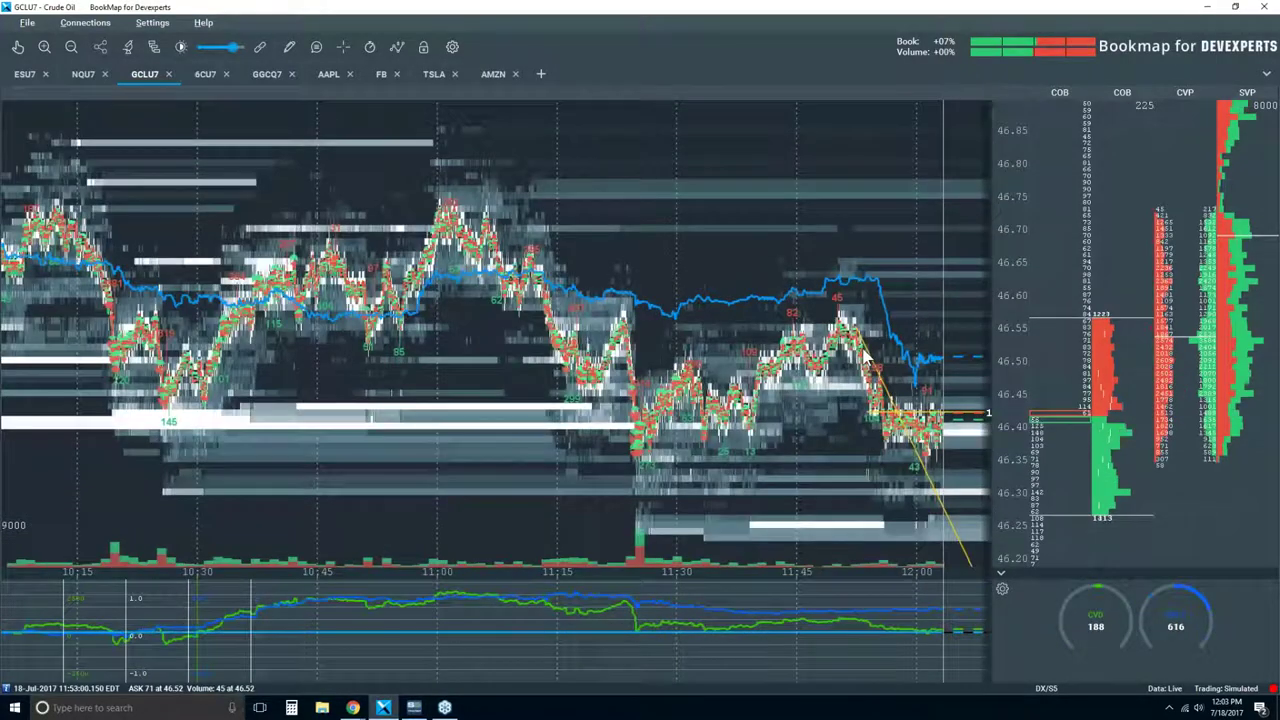
pyautogui.scroll(-2, 771, 311)
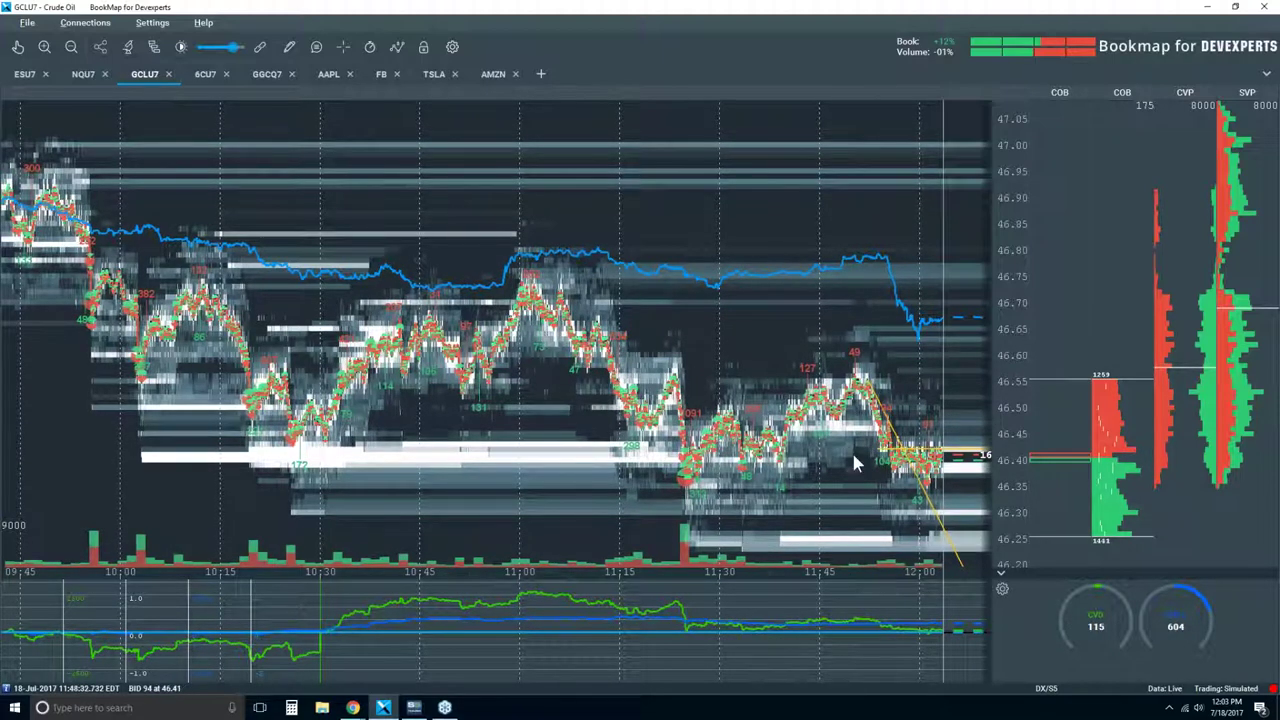
pyautogui.scroll(2, 865, 430)
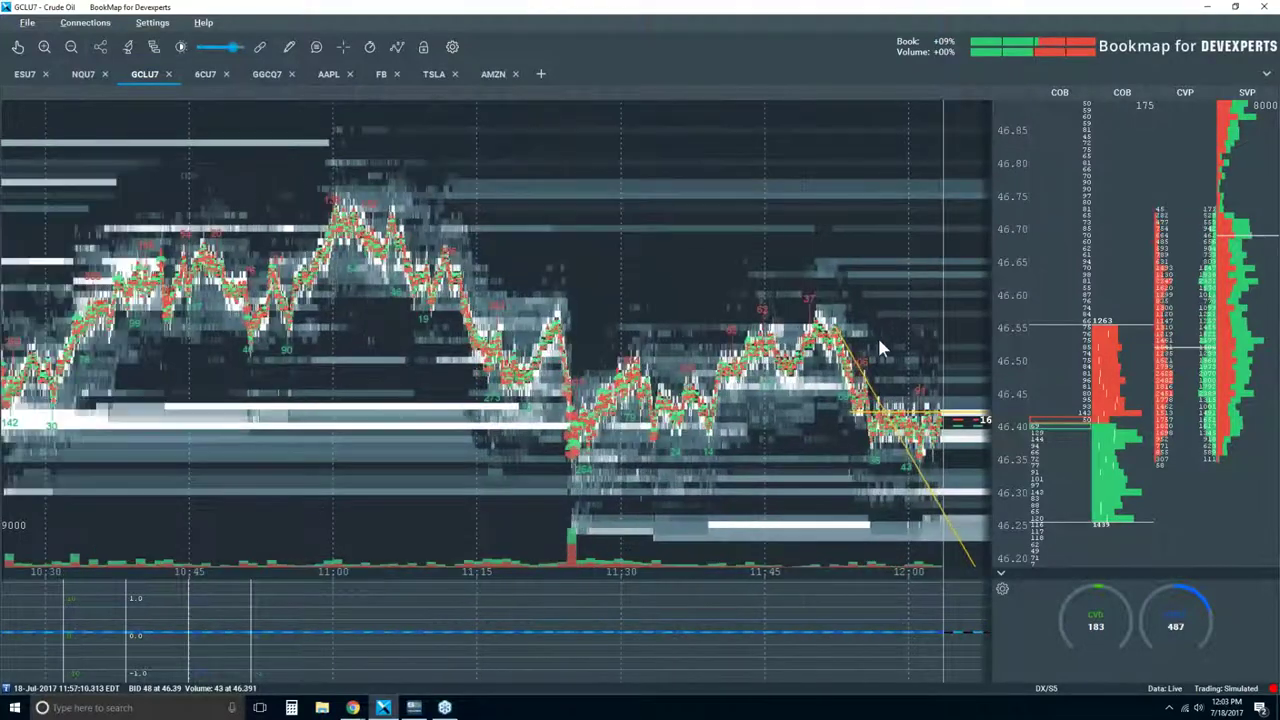
pyautogui.scroll(3, 880, 345)
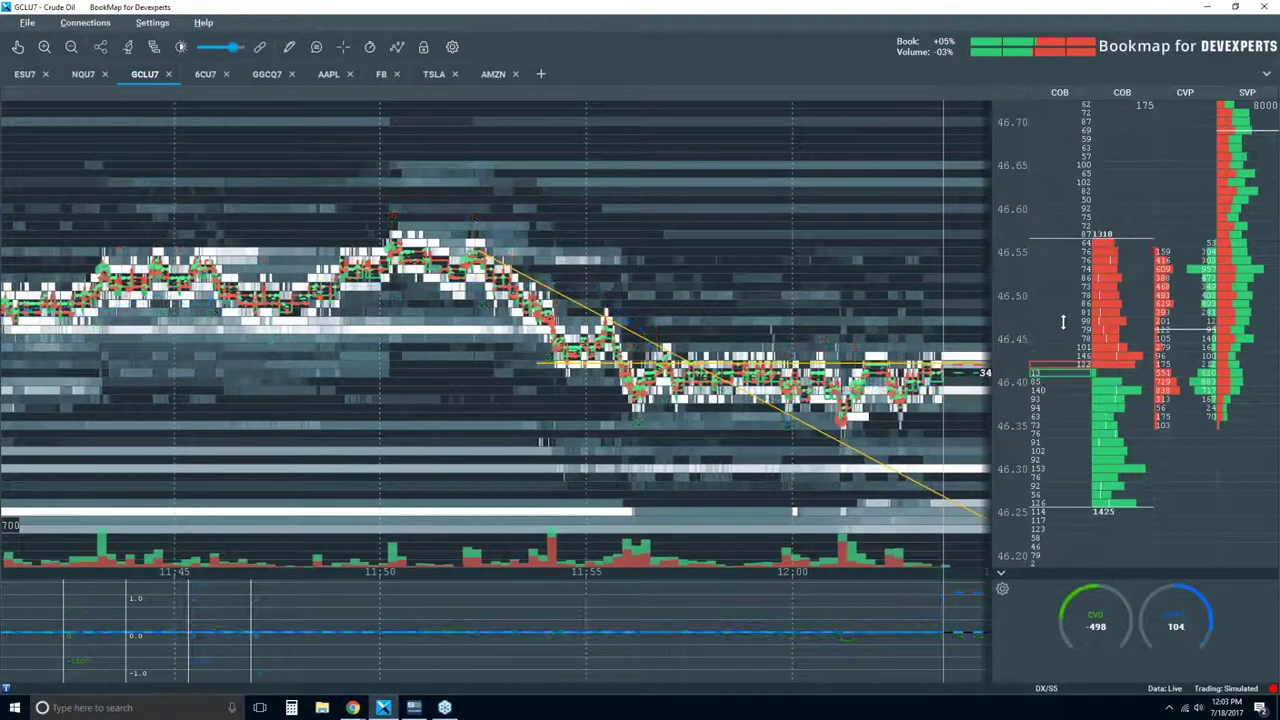
pyautogui.scroll(2, 1068, 365)
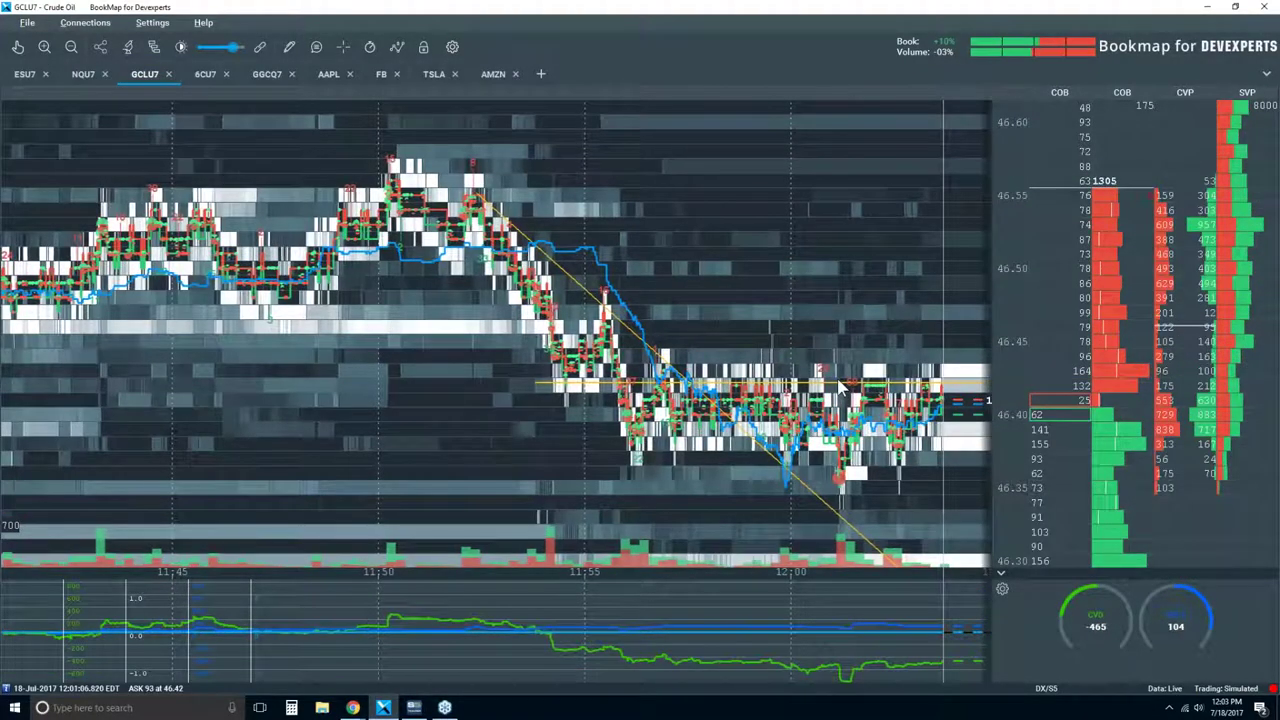
# Compare the GCLU7 price between about 11:00 and 12:04 with the two yellow rays and the blue 6CU7 line.
pyautogui.scroll(-3, 840, 388)
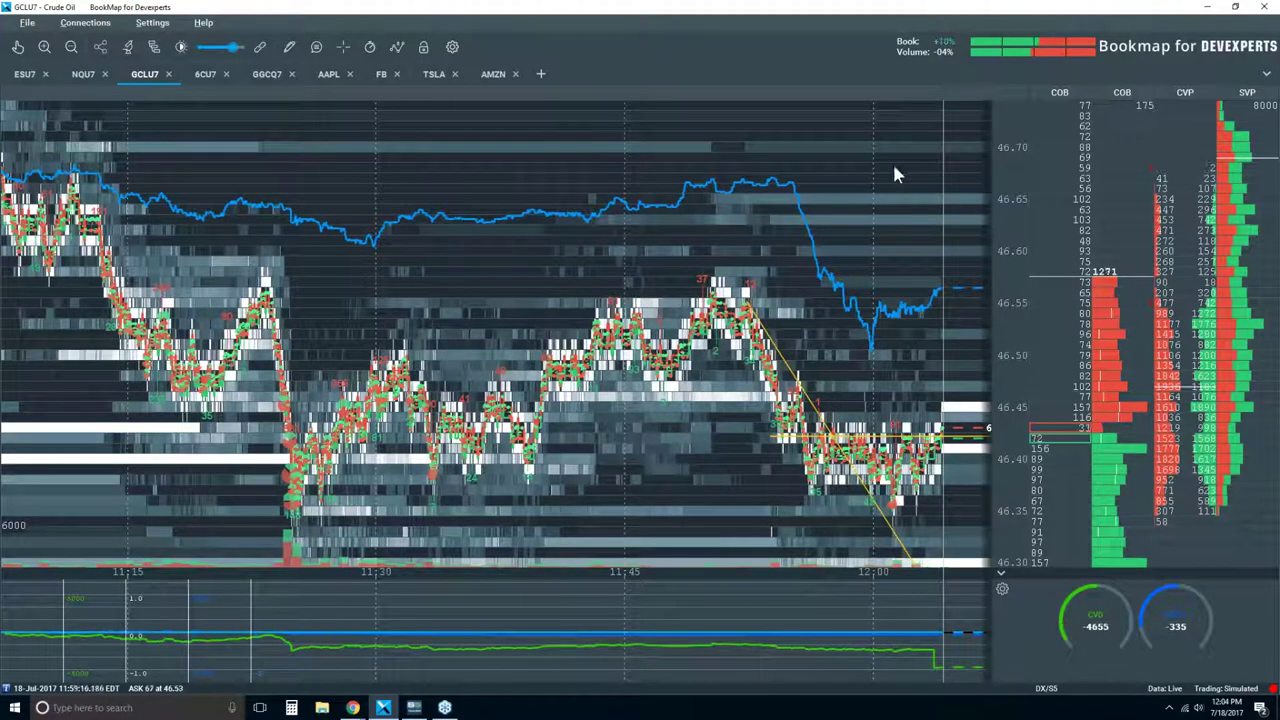
pyautogui.scroll(-1, 853, 167)
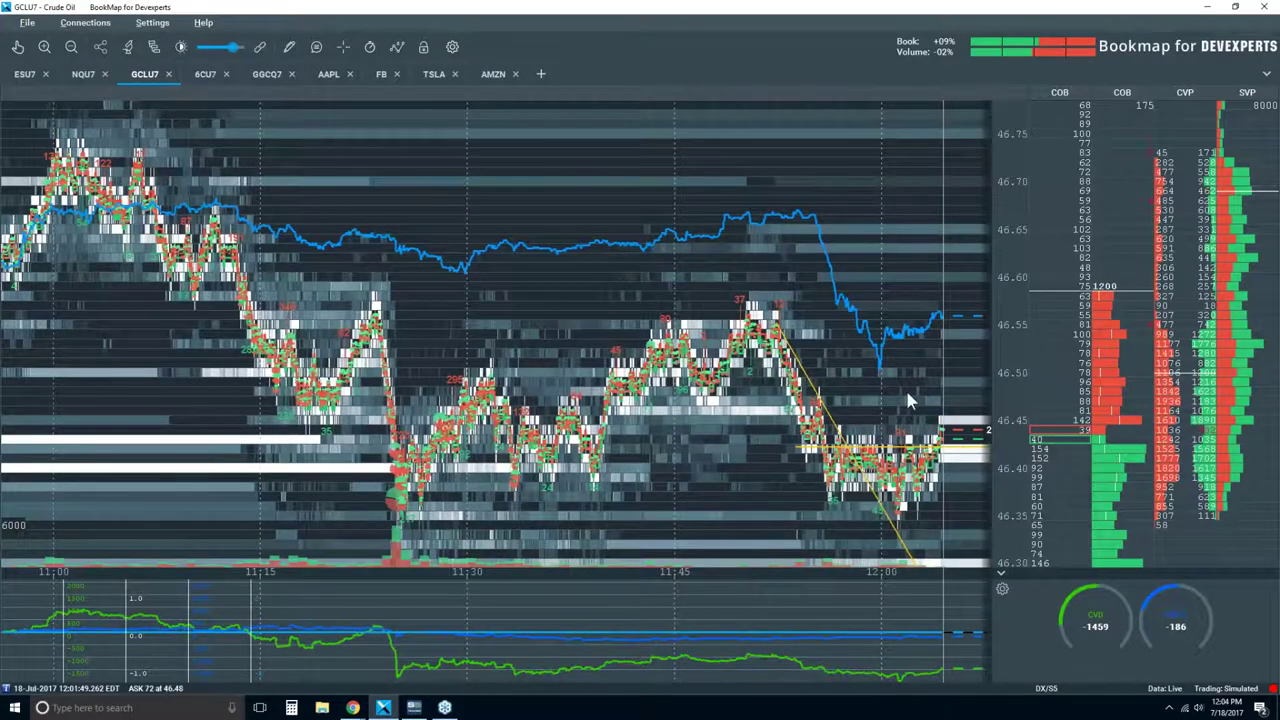
pyautogui.scroll(2, 905, 387)
pyautogui.scroll(2, 955, 417)
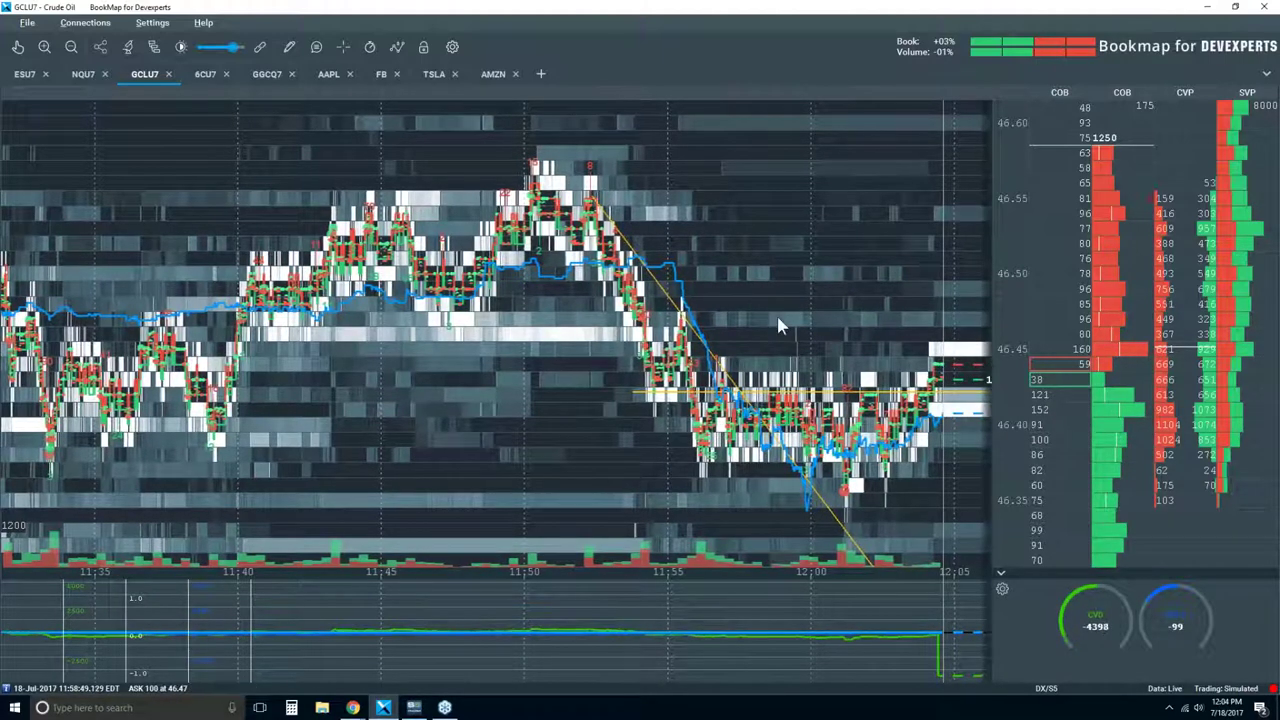
pyautogui.scroll(-3, 782, 330)
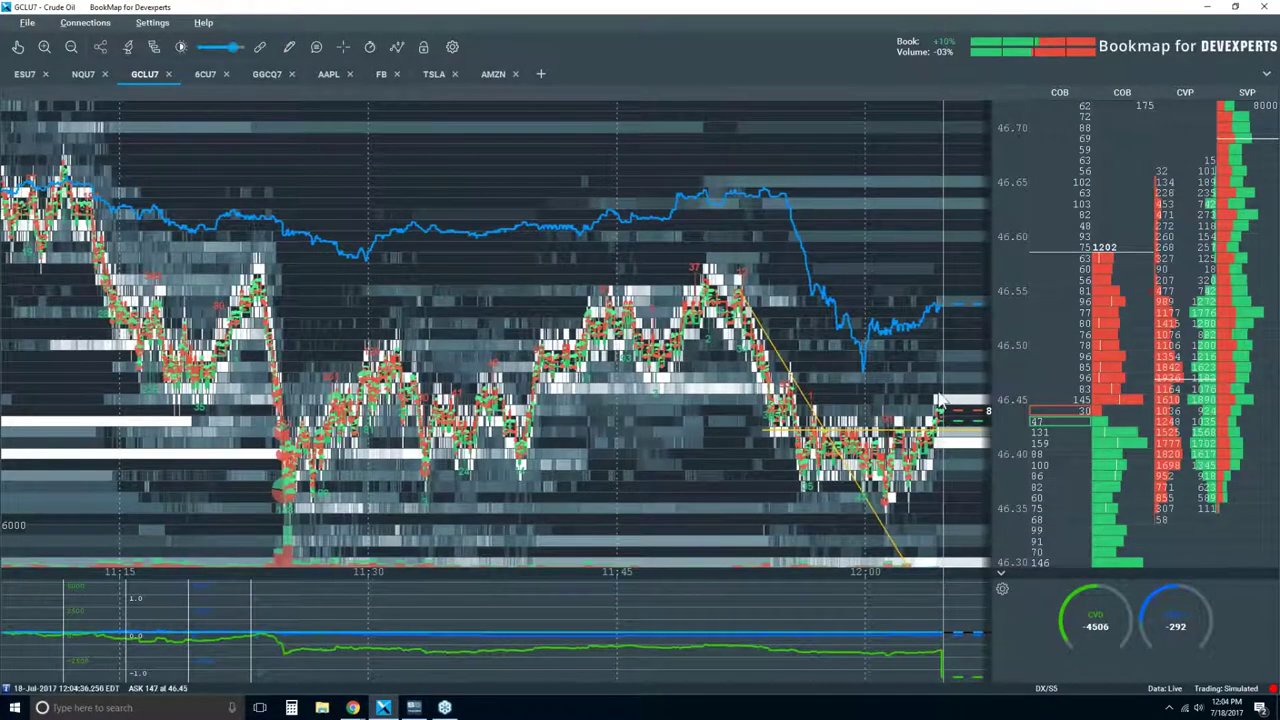
# Examine GCLU7 price and liquidity near 46.45 from about 11:56 to 12:05, and against the rays and 6CU7 line back to about 11:26.
pyautogui.scroll(3, 932, 386)
pyautogui.scroll(4, 932, 386)
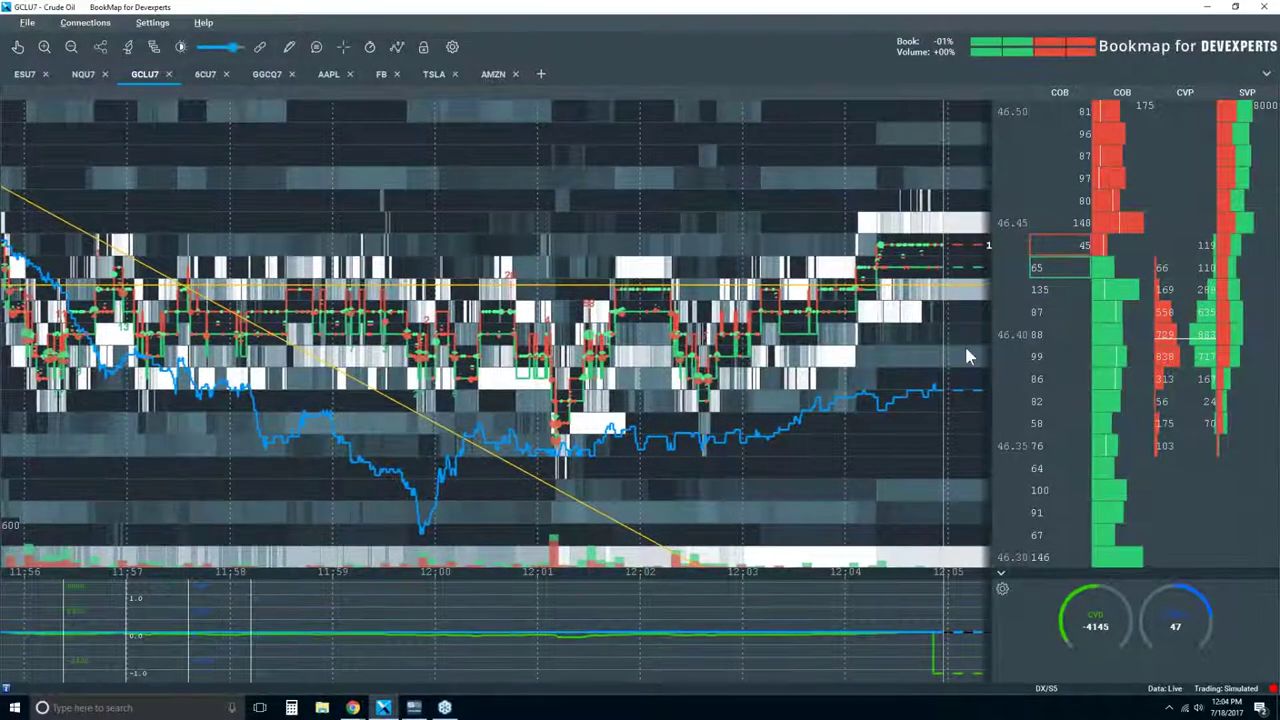
pyautogui.scroll(-2, 736, 318)
pyautogui.scroll(-3, 737, 318)
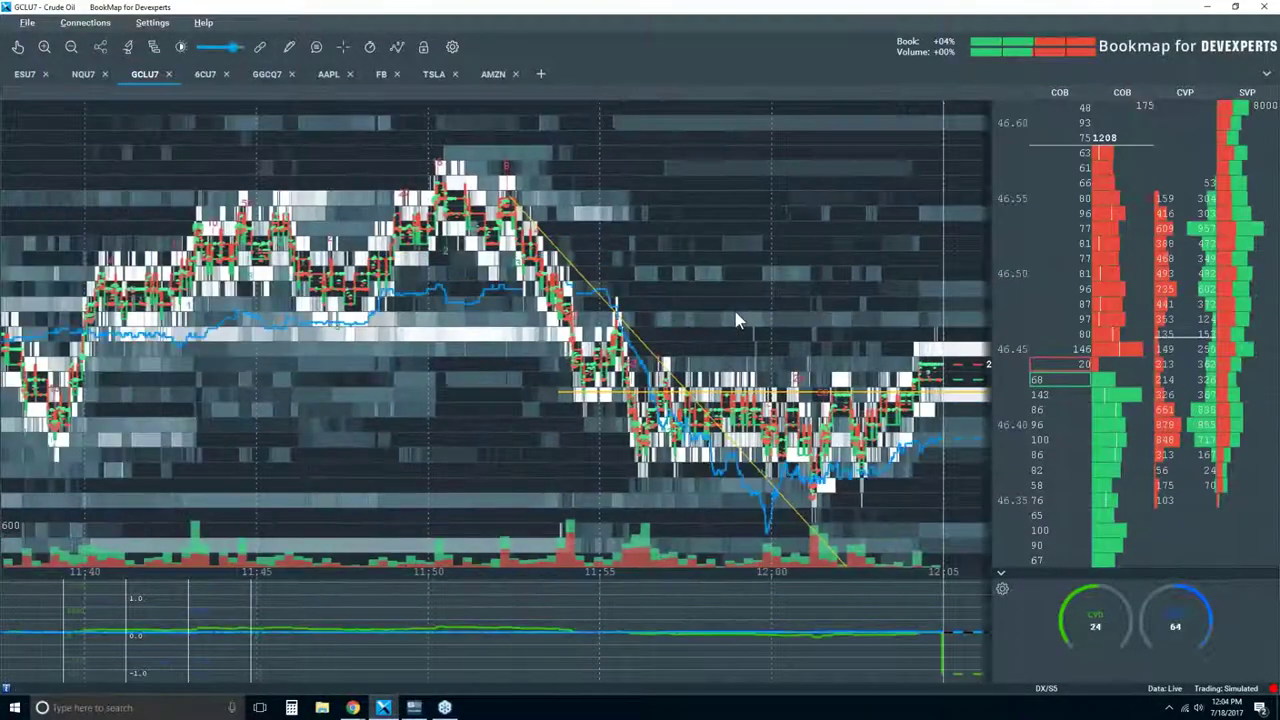
pyautogui.scroll(-1, 737, 320)
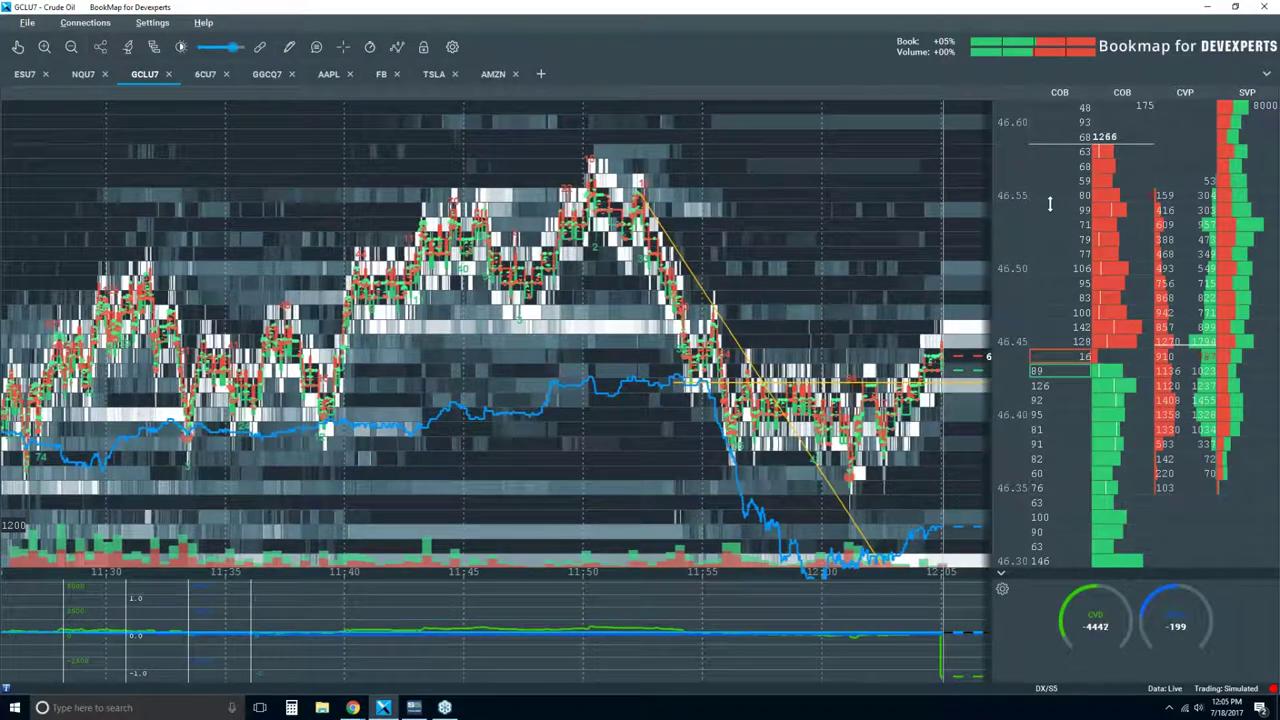
pyautogui.scroll(-2, 1051, 228)
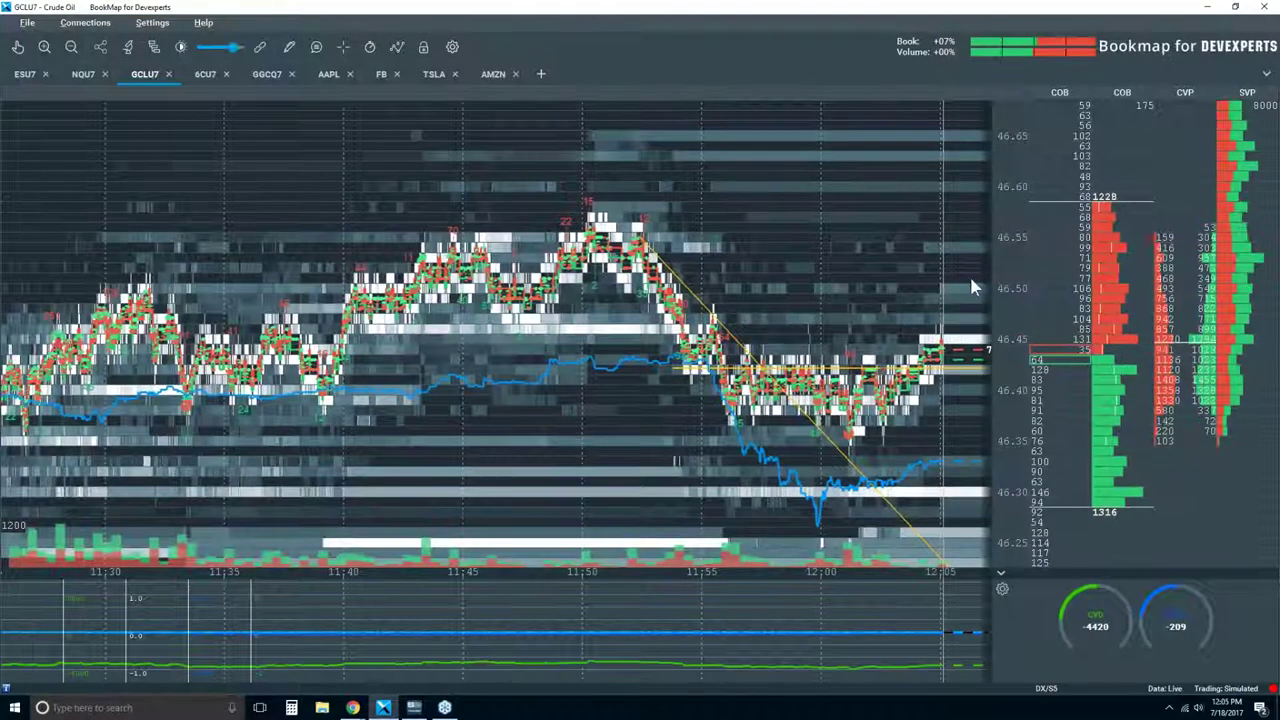